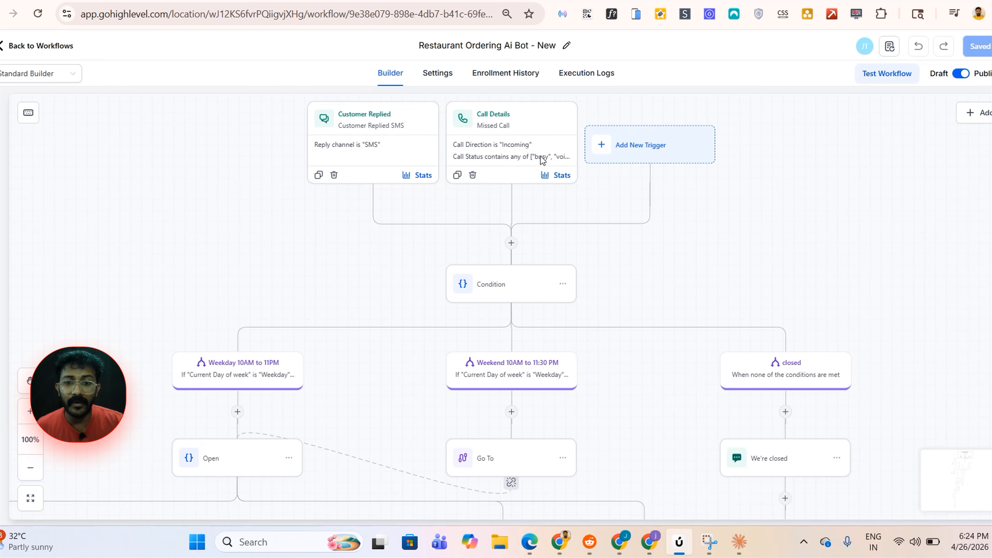
# Examine the Restaurant Ordering Ai Bot workflow from its triggers down through the pickup, delivery and order confirmation branches
pyautogui.scroll(-3, 591, 315)
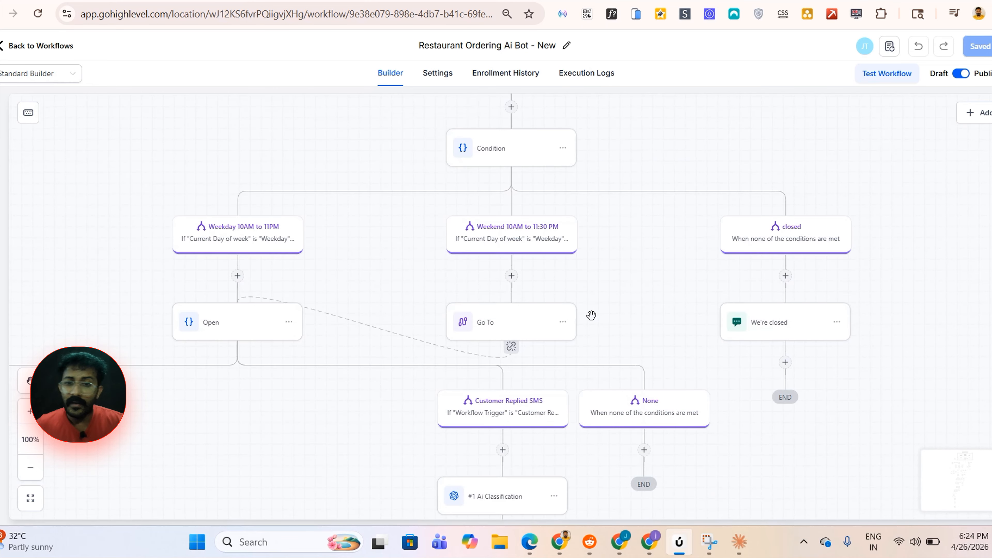
pyautogui.scroll(-5, 603, 310)
pyautogui.hscroll(-5, 820, 344)
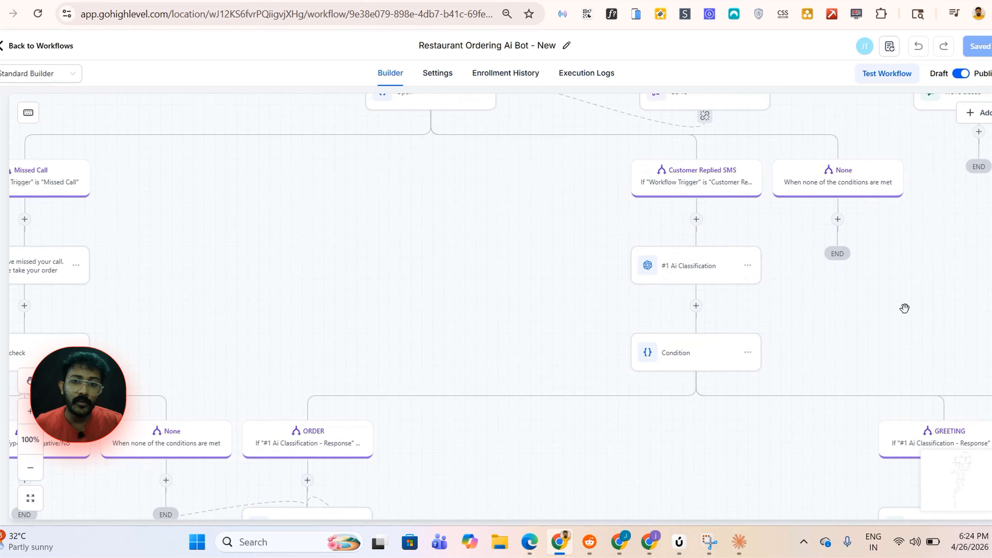
pyautogui.scroll(-8, 480, 262)
pyautogui.hscroll(-8, 481, 261)
pyautogui.hscroll(4, 842, 268)
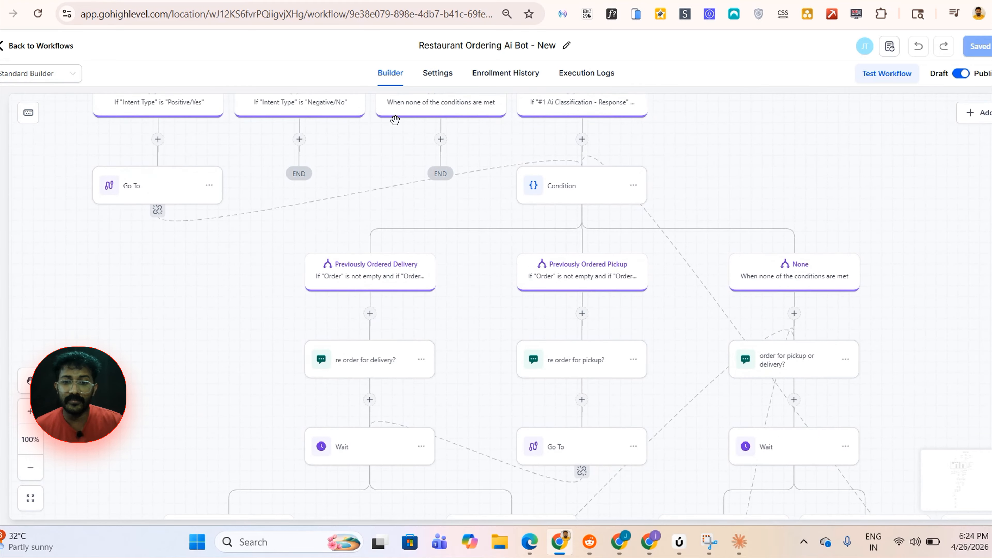
pyautogui.scroll(-5, 822, 166)
pyautogui.hscroll(6, 740, 105)
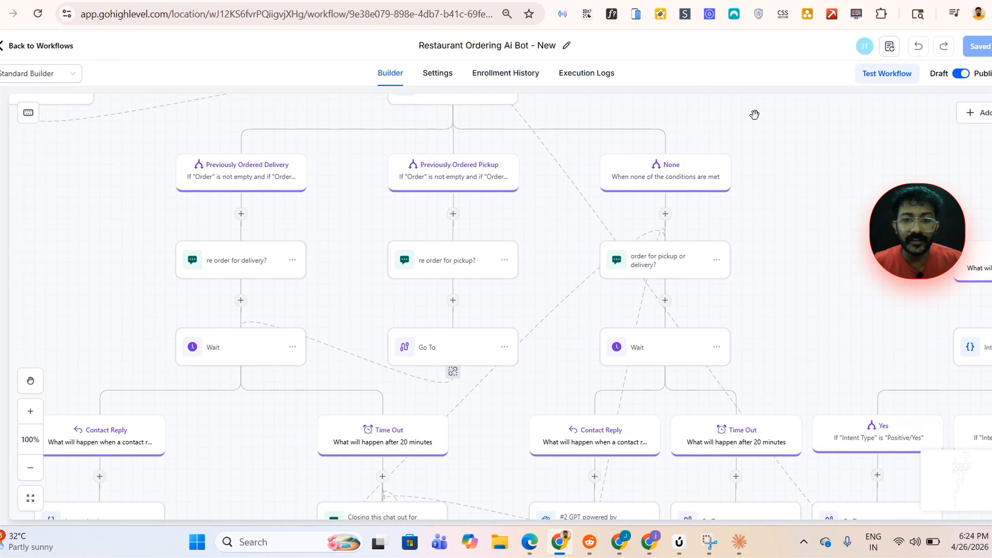
pyautogui.moveTo(844, 244); pyautogui.dragTo(849, 128)
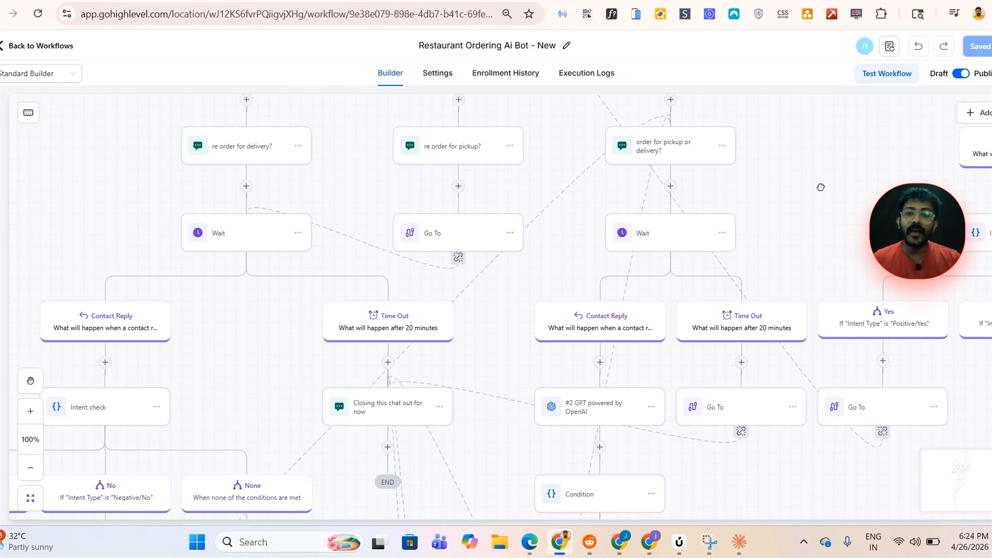
pyautogui.scroll(-5, 820, 187)
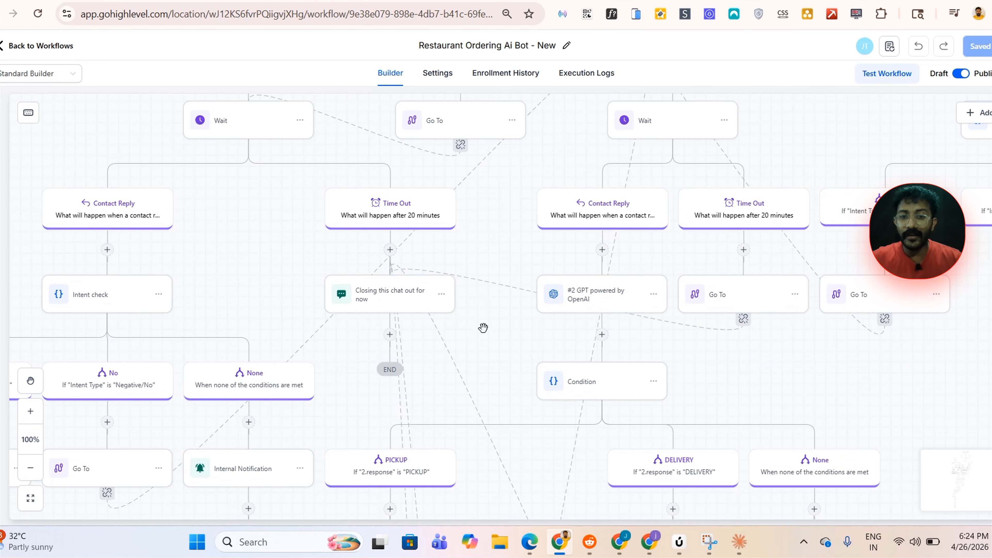
pyautogui.moveTo(483, 328); pyautogui.dragTo(515, 176)
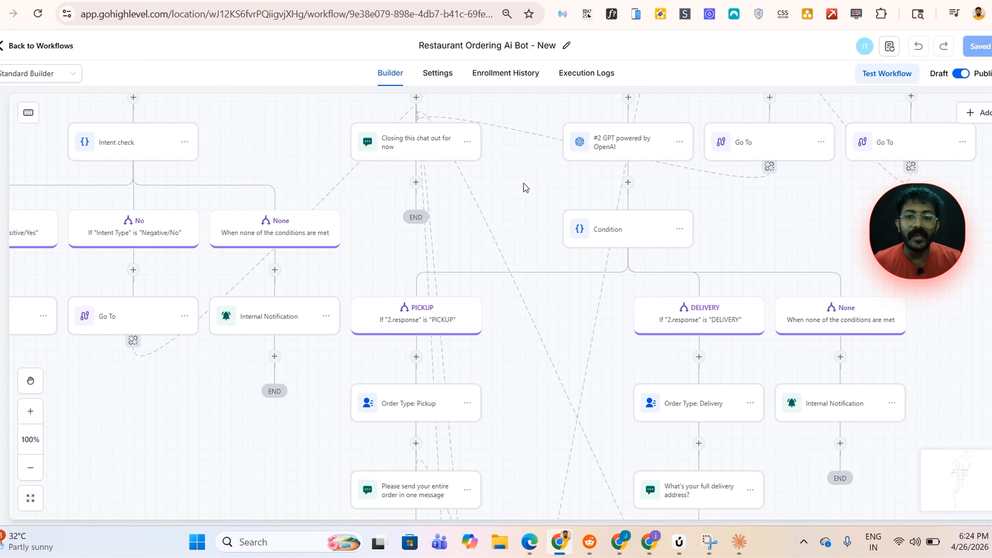
pyautogui.scroll(-4, 523, 183)
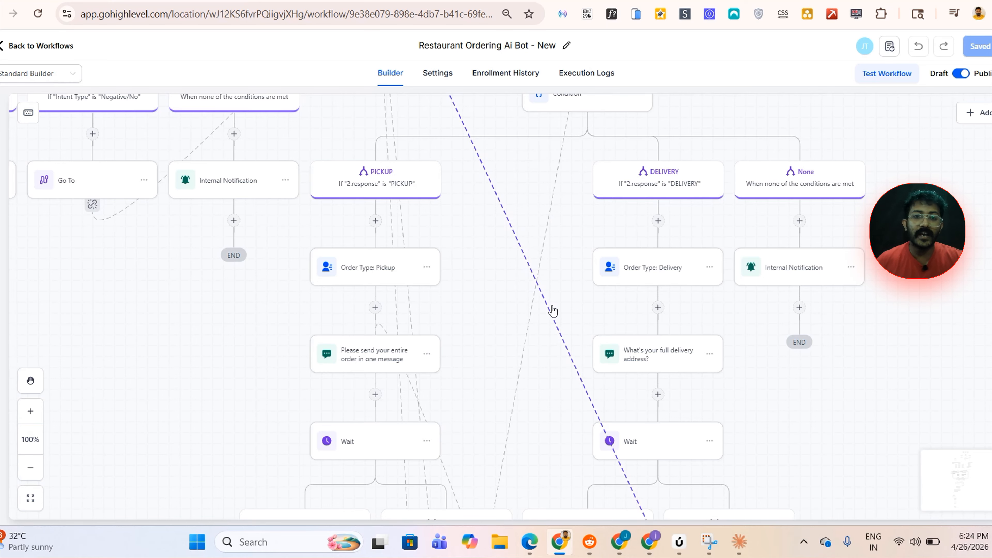
pyautogui.moveTo(520, 254); pyautogui.dragTo(518, 240)
pyautogui.scroll(-8, 469, 259)
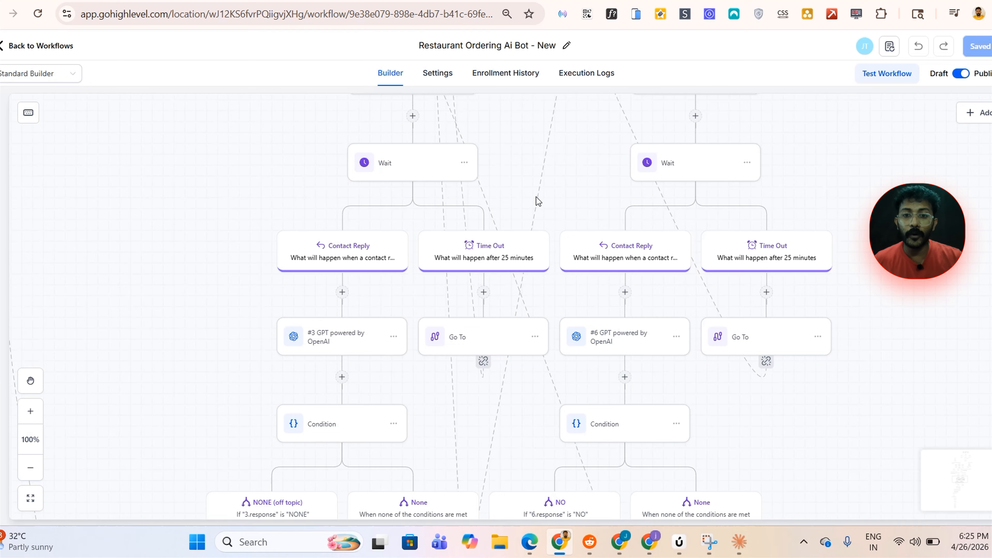
pyautogui.scroll(-11, 502, 165)
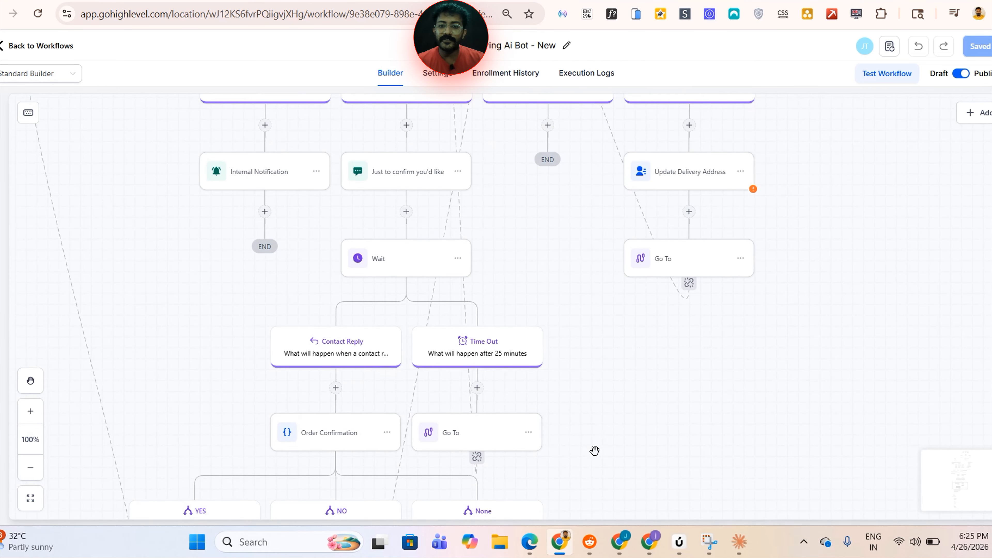
pyautogui.moveTo(595, 451); pyautogui.dragTo(635, 340)
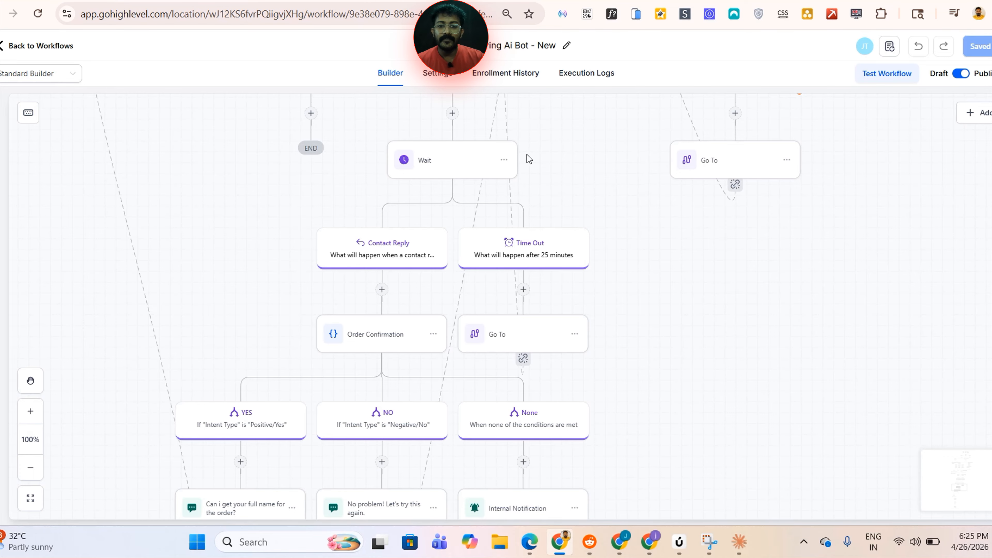
pyautogui.moveTo(721, 379); pyautogui.dragTo(728, 255)
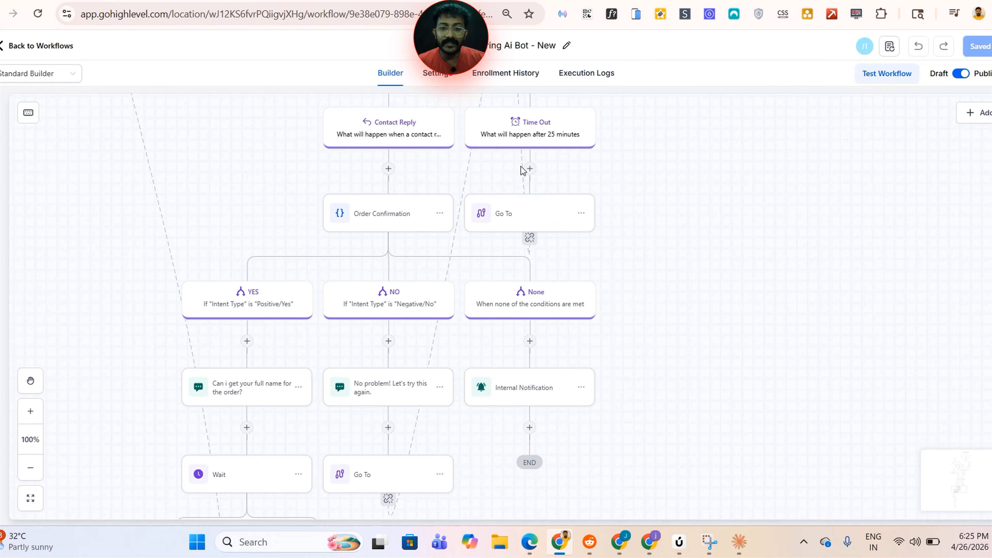
pyautogui.moveTo(667, 341); pyautogui.dragTo(697, 237)
pyautogui.scroll(-10, 752, 243)
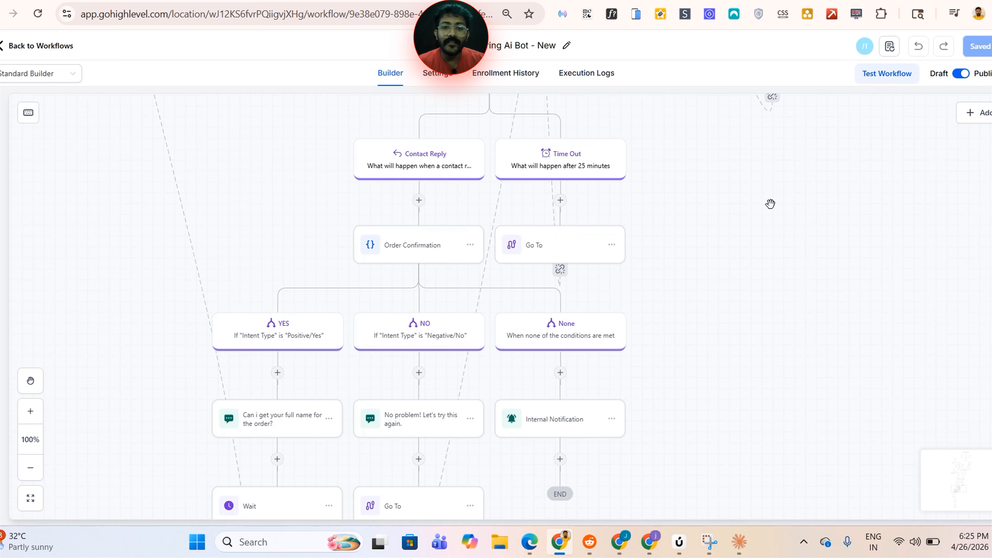
# Review the workflow branches again, moving back up from the pickup and delivery paths to the opening-hours condition
pyautogui.scroll(5, 759, 246)
pyautogui.moveTo(853, 229); pyautogui.dragTo(610, 304)
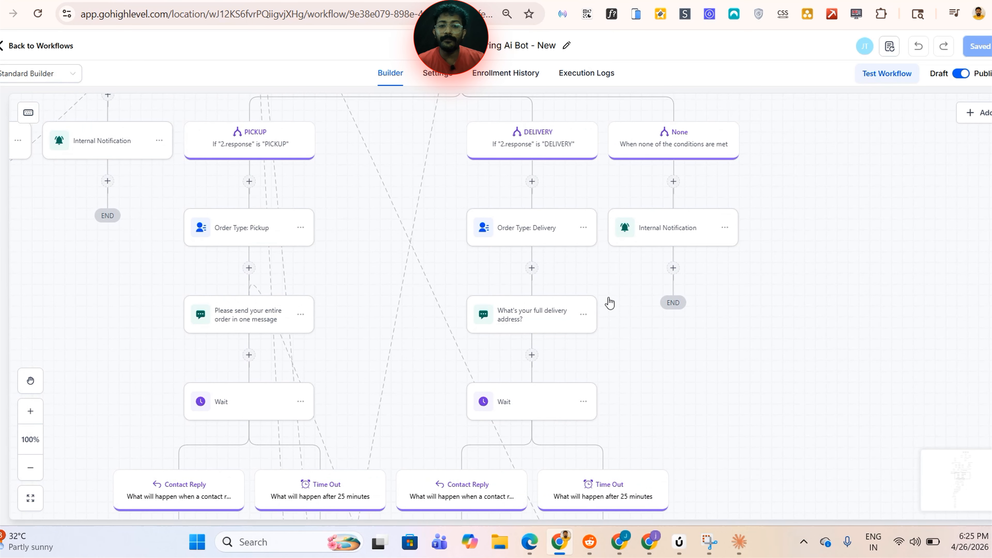
pyautogui.moveTo(825, 265); pyautogui.dragTo(854, 326)
pyautogui.moveTo(600, 129); pyautogui.dragTo(624, 191)
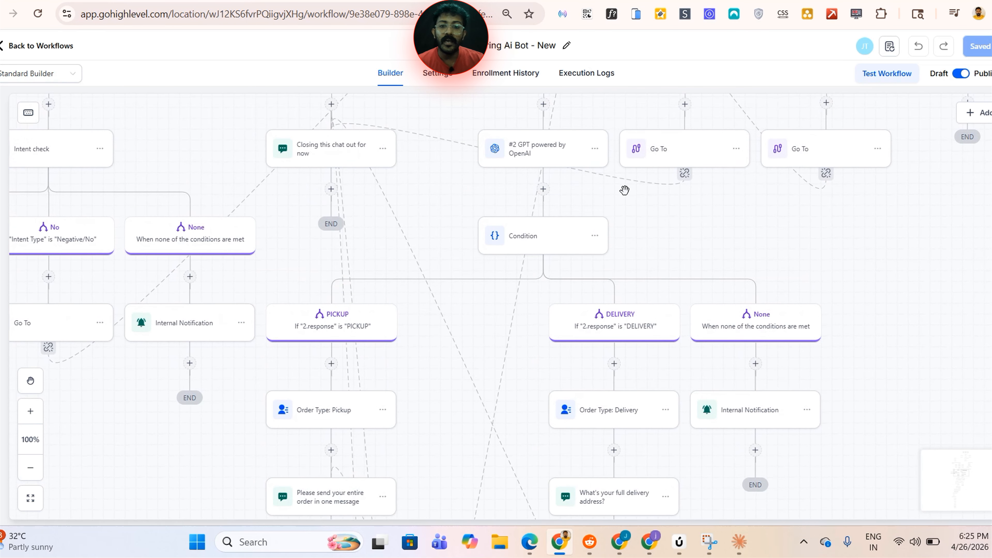
pyautogui.moveTo(722, 288); pyautogui.dragTo(740, 360)
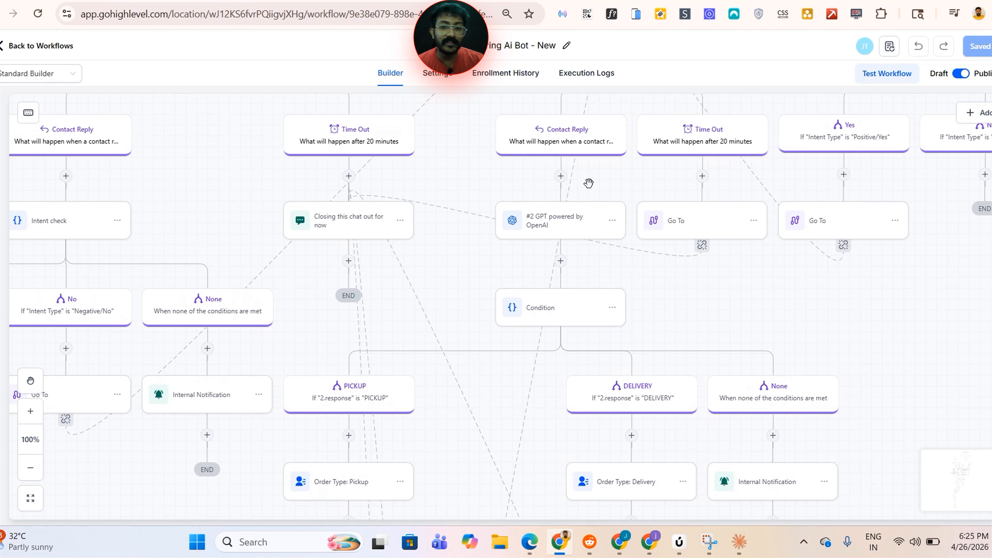
pyautogui.scroll(15, 640, 267)
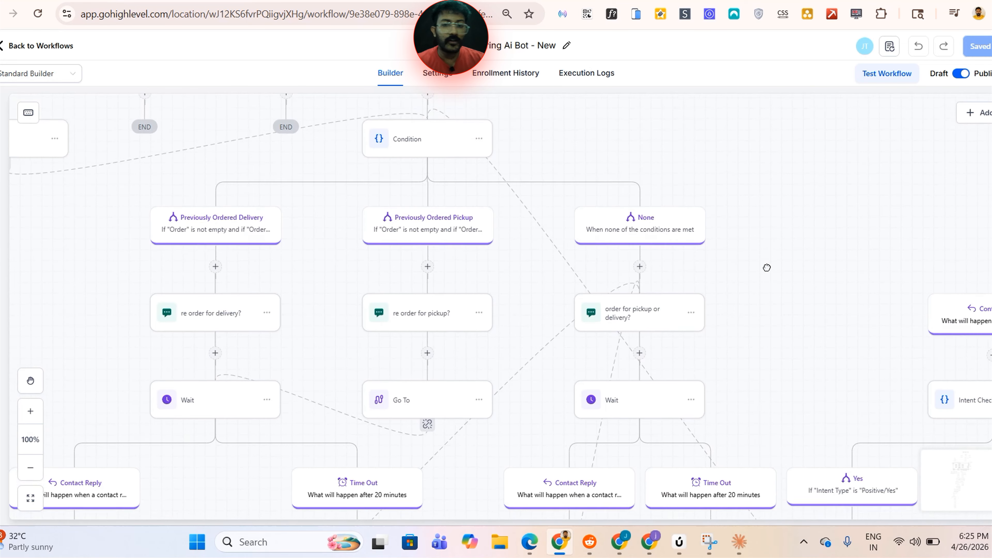
pyautogui.scroll(1, 716, 303)
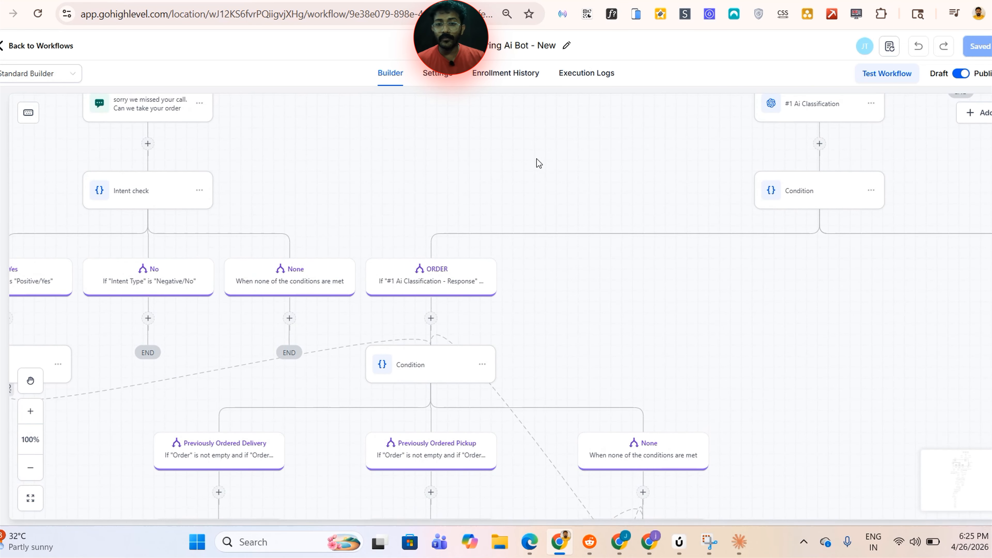
pyautogui.scroll(-3, 656, 165)
pyautogui.moveTo(622, 208); pyautogui.dragTo(581, 348)
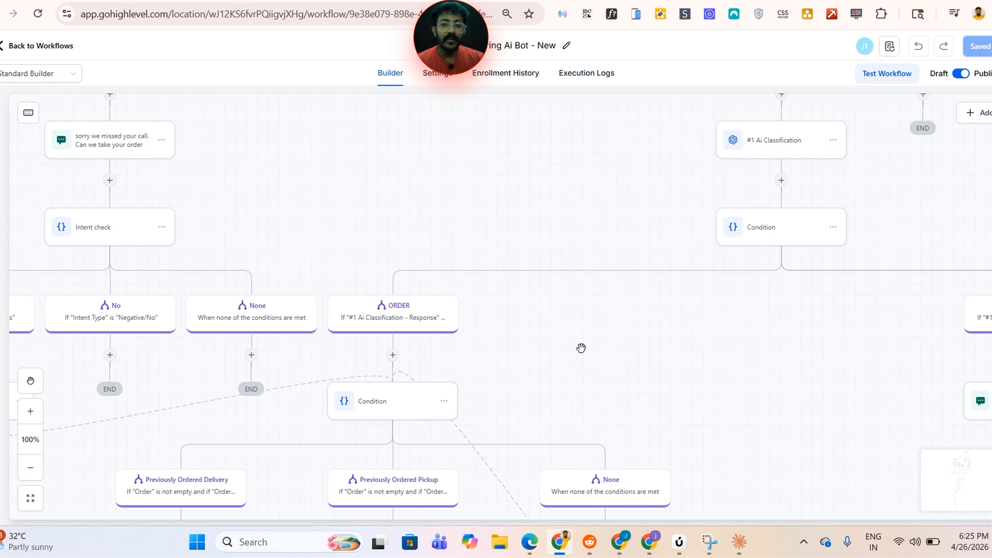
pyautogui.moveTo(629, 204); pyautogui.dragTo(620, 330)
pyautogui.moveTo(574, 268); pyautogui.dragTo(369, 450)
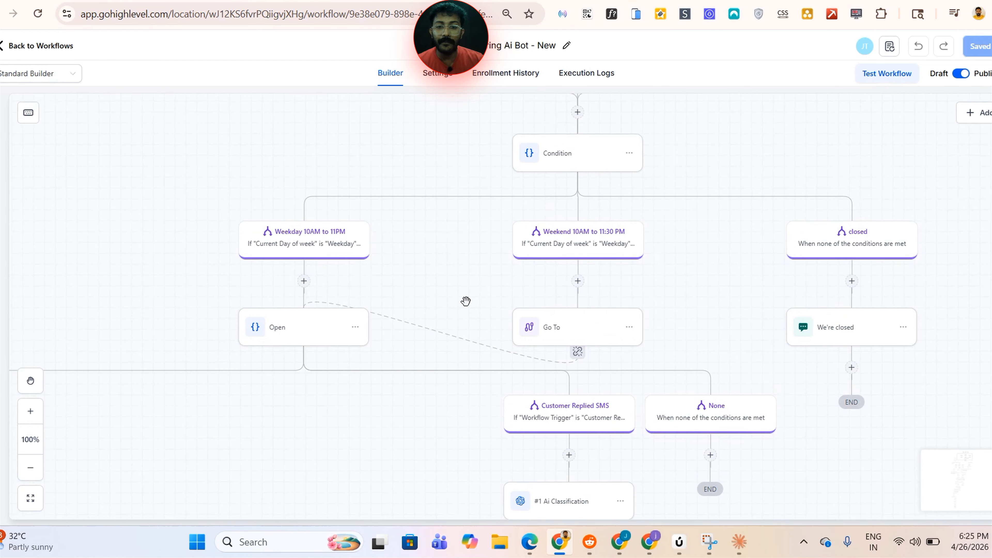
pyautogui.moveTo(465, 301); pyautogui.dragTo(428, 227)
pyautogui.moveTo(415, 457); pyautogui.dragTo(593, 199)
pyautogui.moveTo(569, 355); pyautogui.dragTo(657, 171)
pyautogui.moveTo(681, 212); pyautogui.dragTo(712, 159)
pyautogui.scroll(-1, 404, 137)
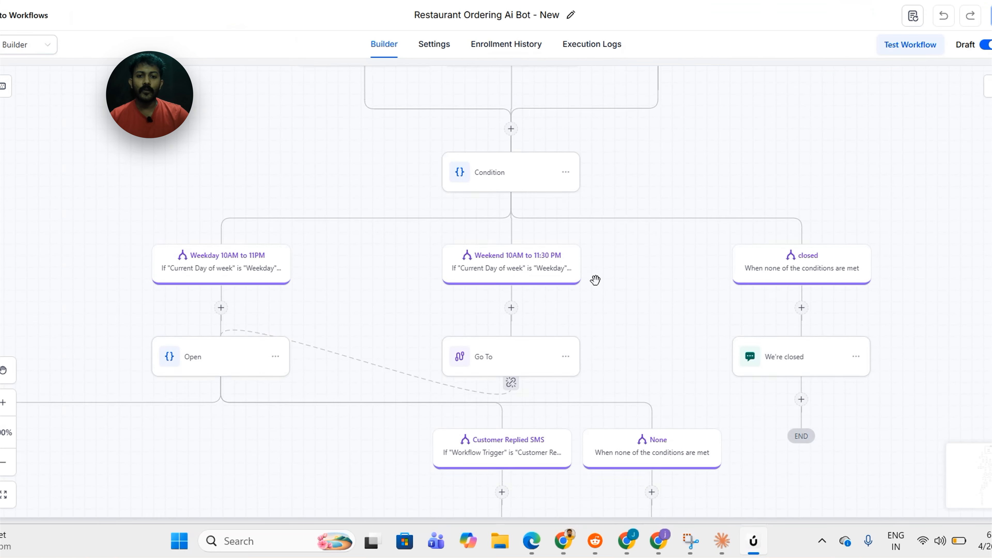
# Reopen the workflow builder and inspect the order condition, reorder prompts and pickup/delivery branches once more
pyautogui.scroll(-5, 595, 276)
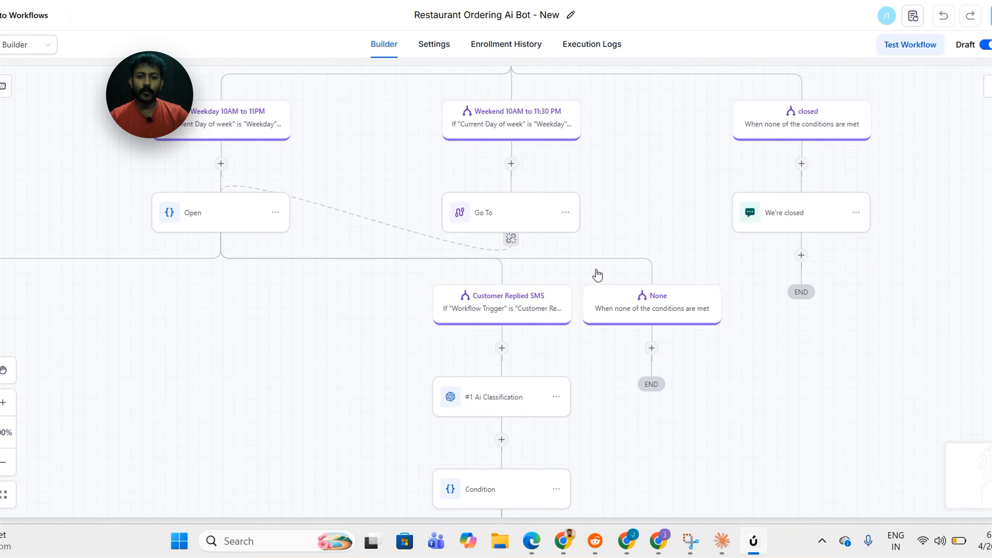
pyautogui.moveTo(622, 224); pyautogui.dragTo(667, 158)
pyautogui.moveTo(328, 324); pyautogui.dragTo(328, 286)
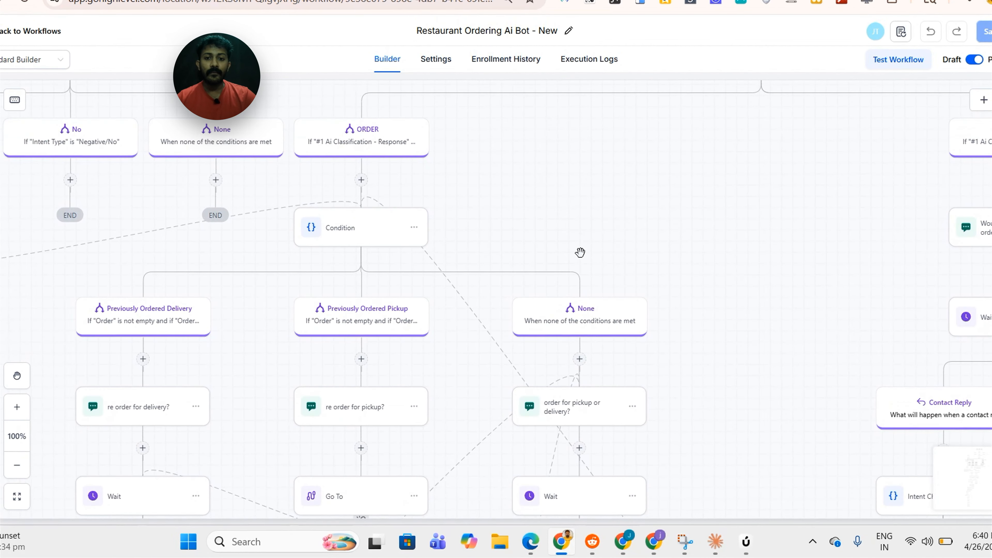
pyautogui.moveTo(581, 253); pyautogui.dragTo(616, 212)
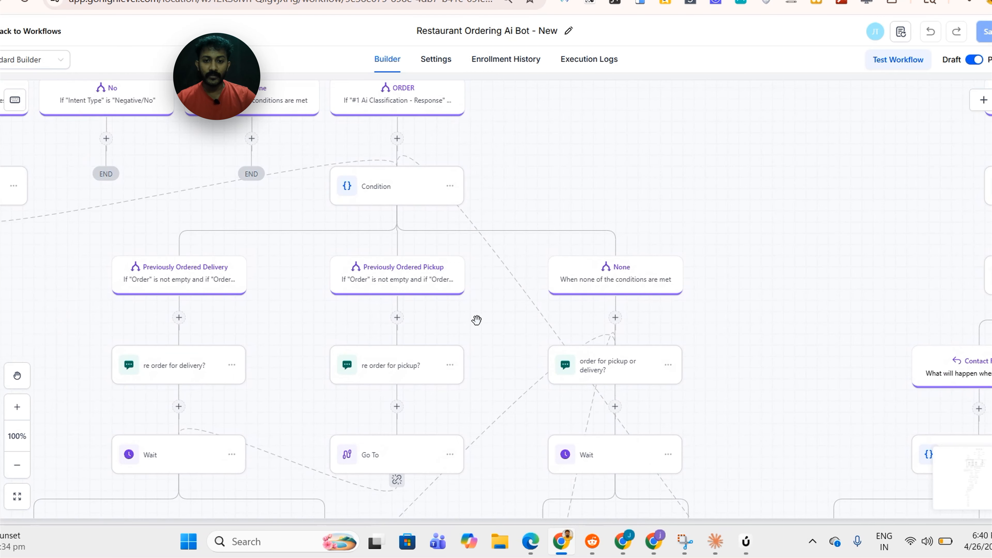
pyautogui.moveTo(476, 320); pyautogui.dragTo(542, 211)
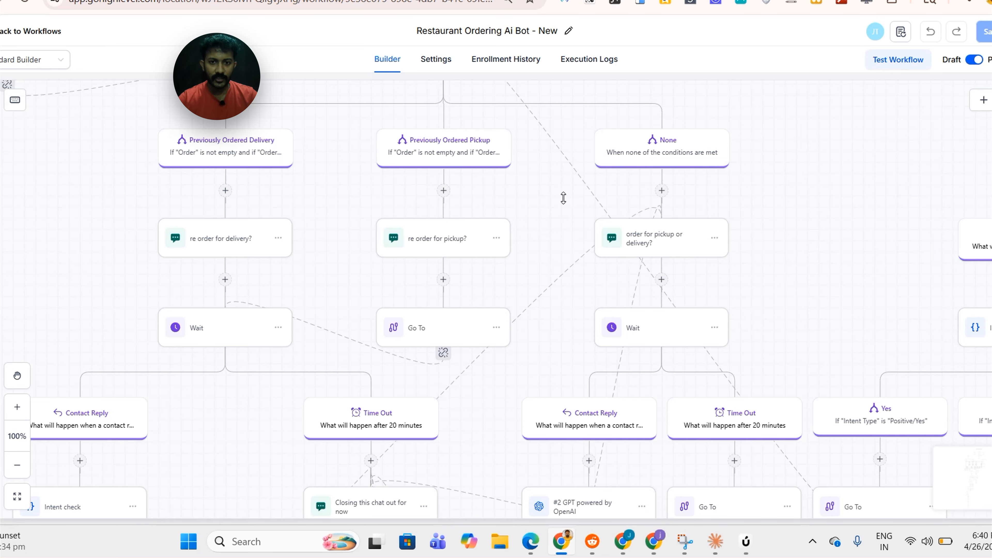
pyautogui.moveTo(549, 275); pyautogui.dragTo(589, 201)
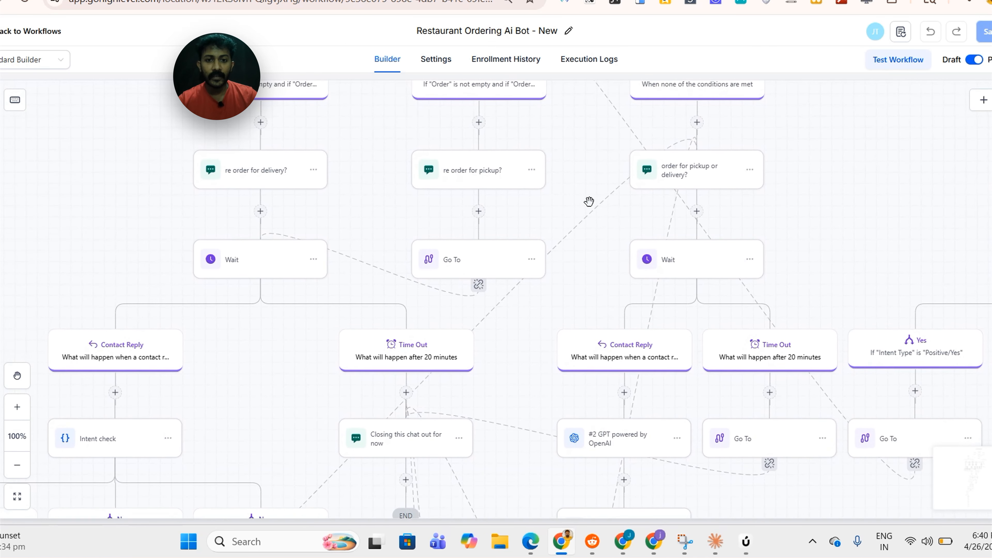
pyautogui.moveTo(581, 303); pyautogui.dragTo(536, 222)
pyautogui.moveTo(505, 289); pyautogui.dragTo(519, 212)
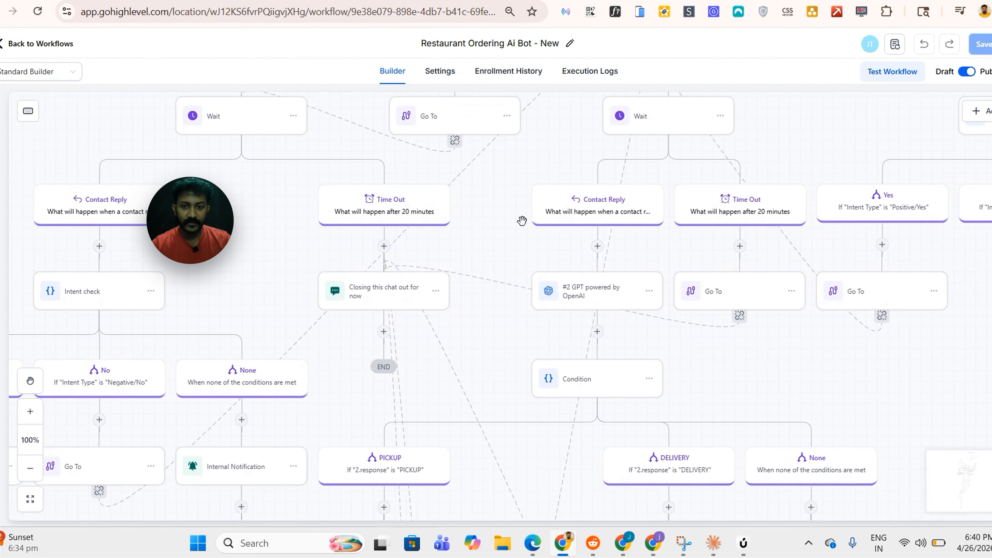
pyautogui.moveTo(500, 354); pyautogui.dragTo(527, 232)
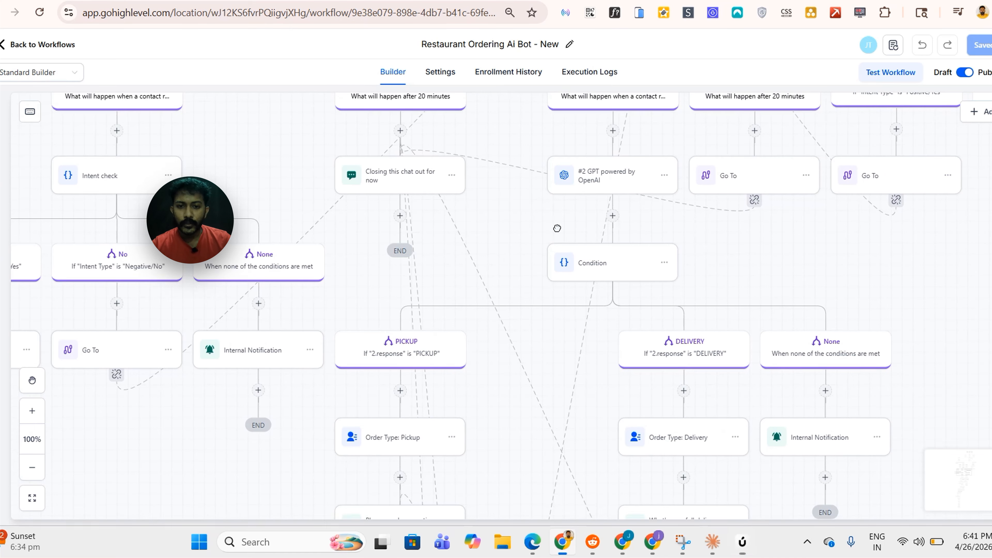
pyautogui.scroll(-4, 554, 226)
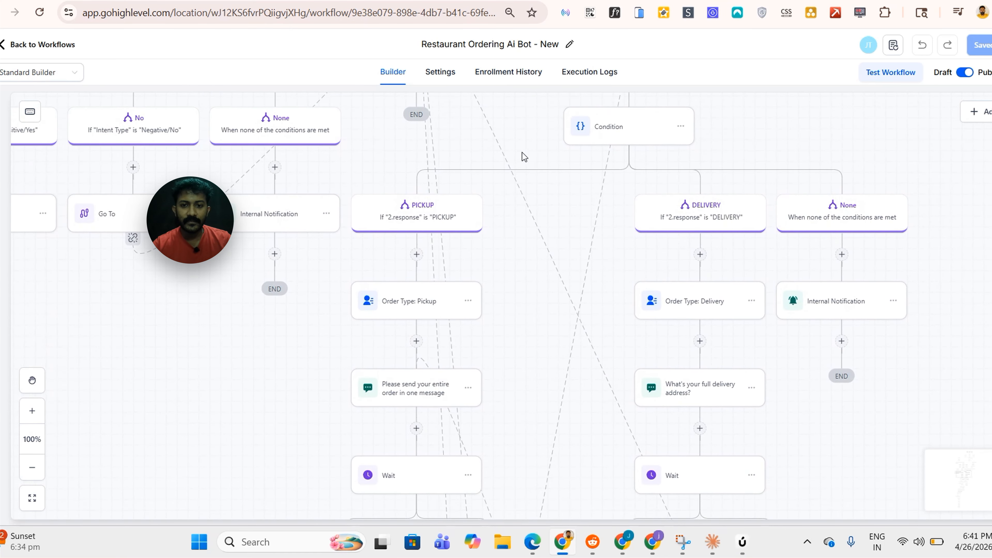
pyautogui.scroll(-7, 523, 317)
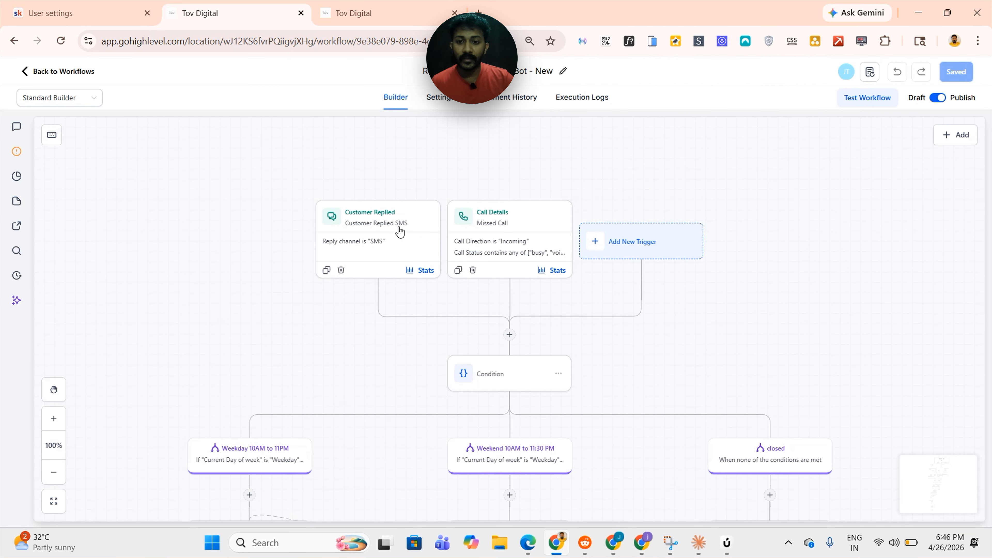
# Open the Call Details missed-call trigger settings and save the trigger
pyautogui.scroll(1, 404, 239)
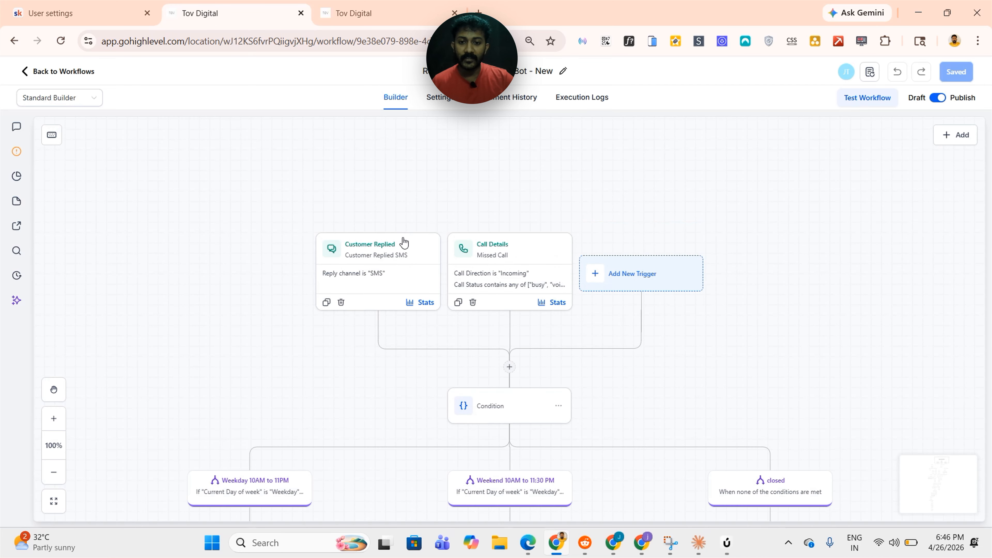
pyautogui.click(519, 284)
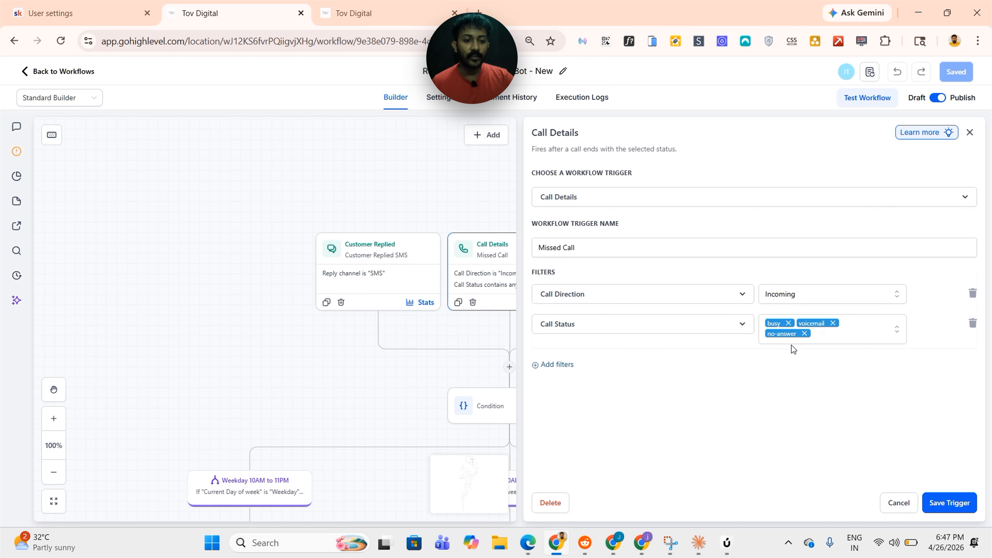
pyautogui.click(946, 504)
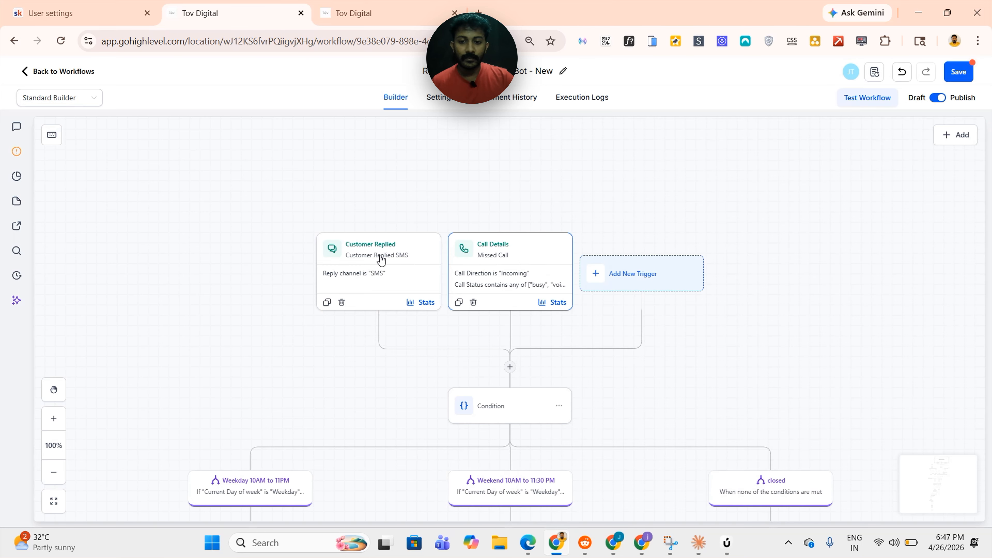
# Review the reply channel options of the Customer Replied trigger, keep SMS, and save the trigger and workflow
pyautogui.click(412, 274)
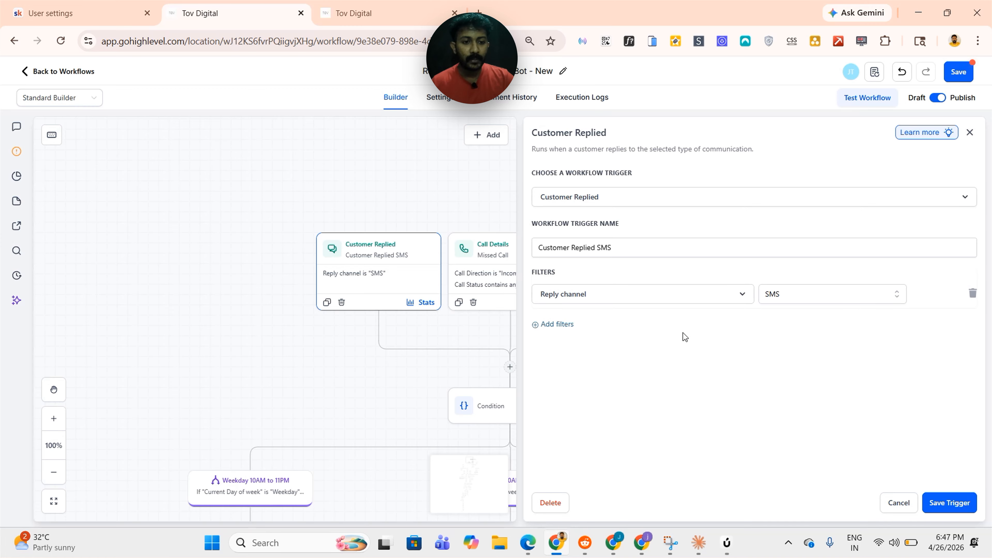
pyautogui.click(560, 325)
pyautogui.click(599, 328)
pyautogui.click(798, 321)
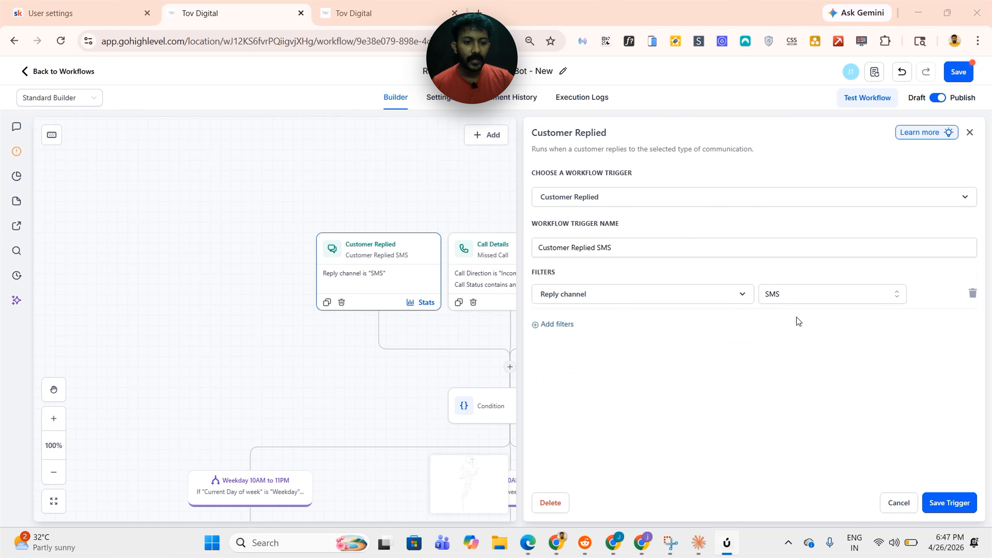
pyautogui.click(787, 296)
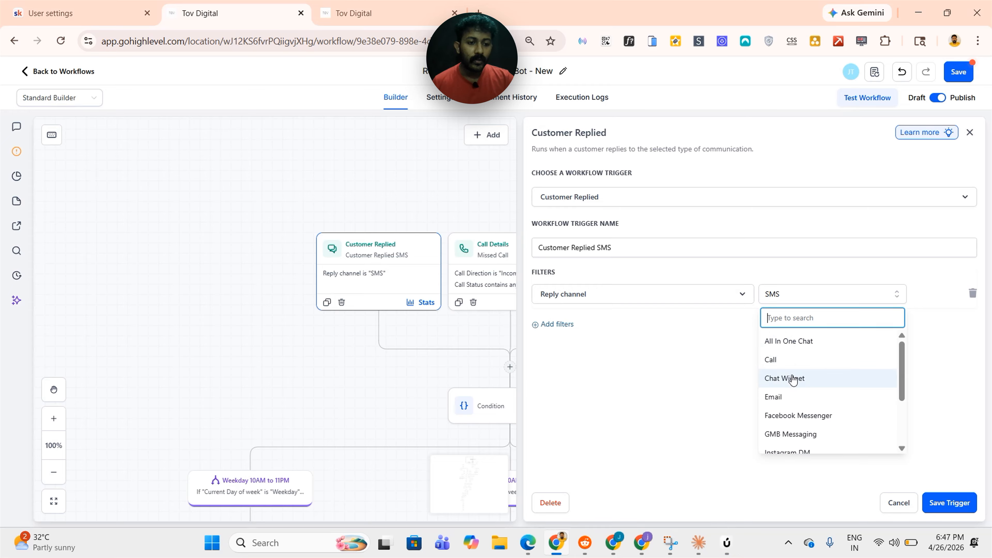
pyautogui.scroll(-2, 784, 402)
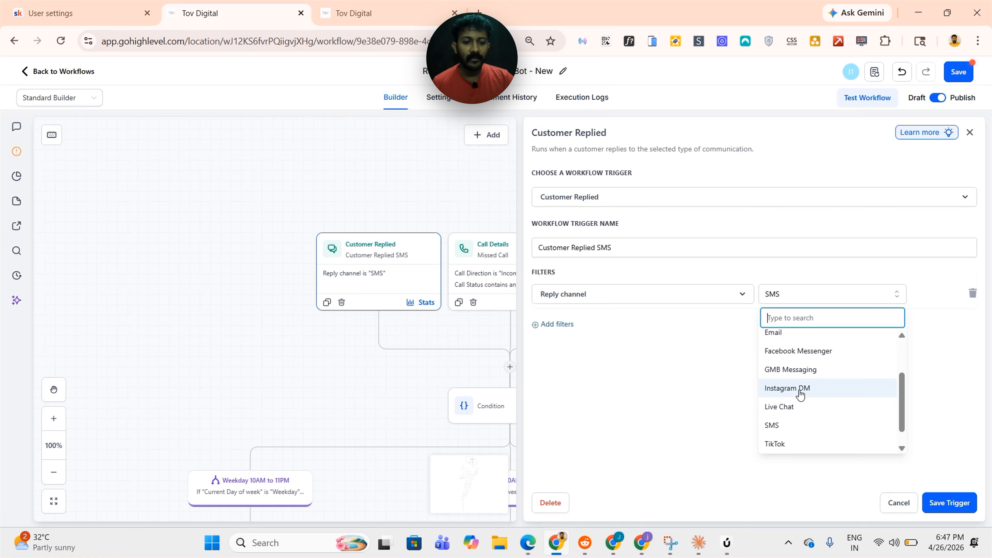
pyautogui.scroll(-1, 780, 424)
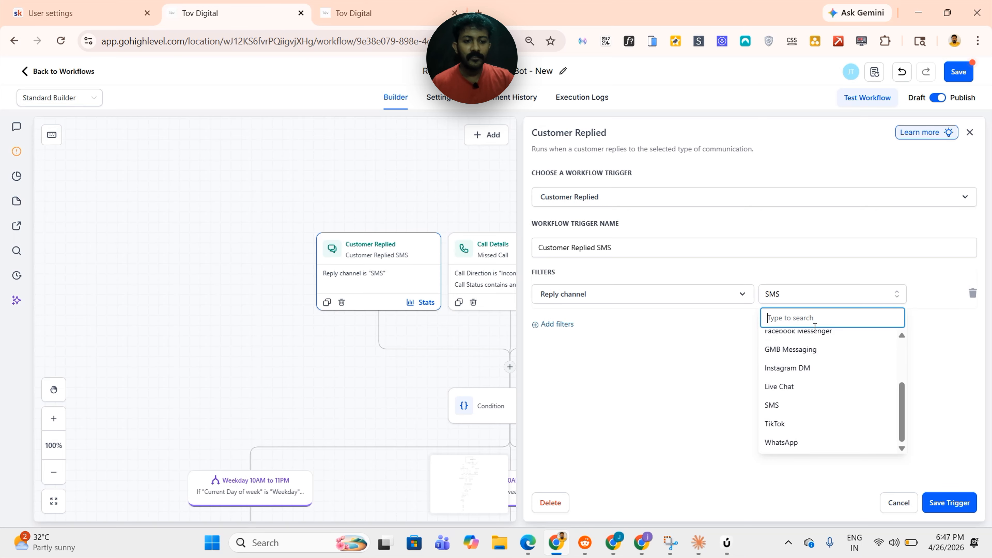
pyautogui.scroll(2, 818, 367)
pyautogui.scroll(1, 819, 367)
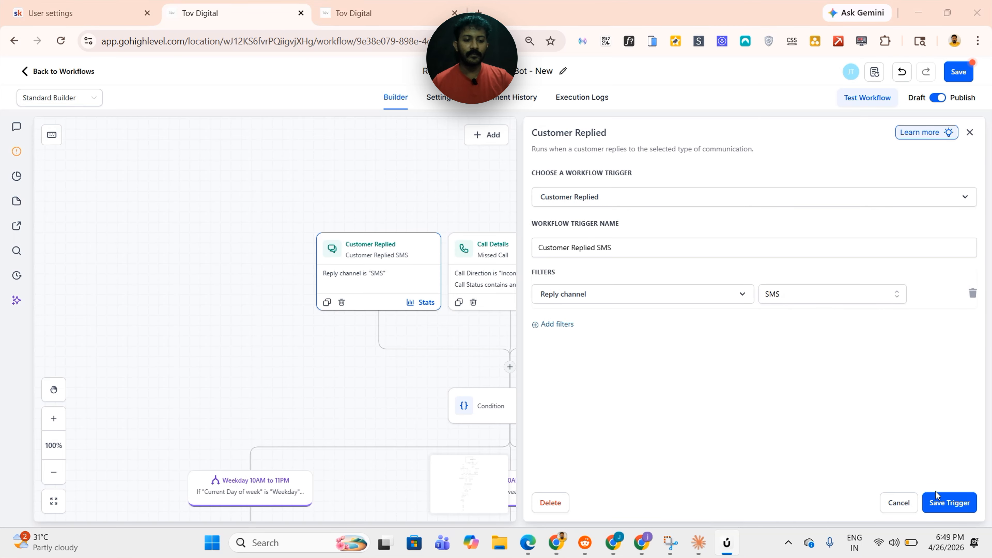
pyautogui.click(940, 502)
pyautogui.click(961, 73)
# Pan through the workflow's opening-hours condition and its Missed Call and Customer Replied SMS branches
pyautogui.scroll(-2, 838, 284)
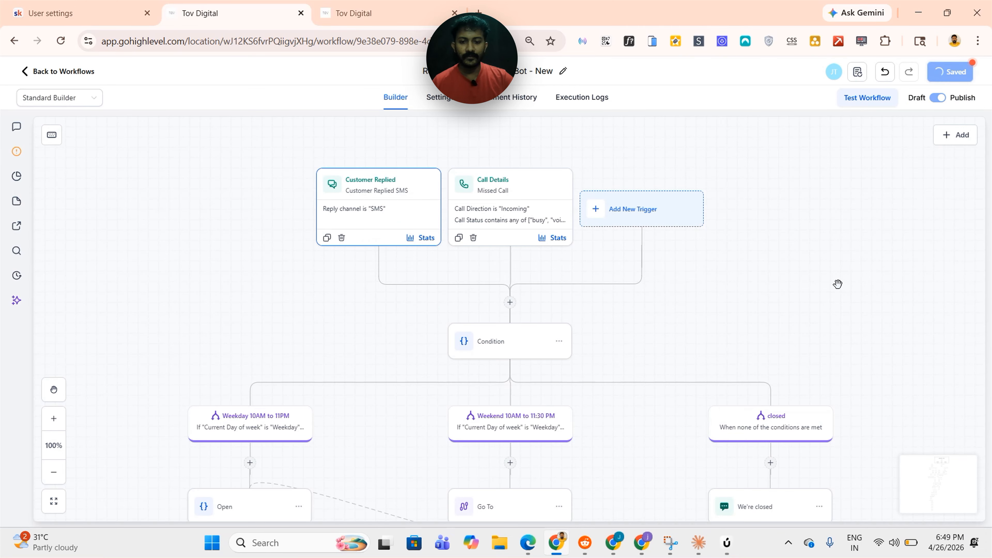
pyautogui.moveTo(743, 333); pyautogui.dragTo(911, 239)
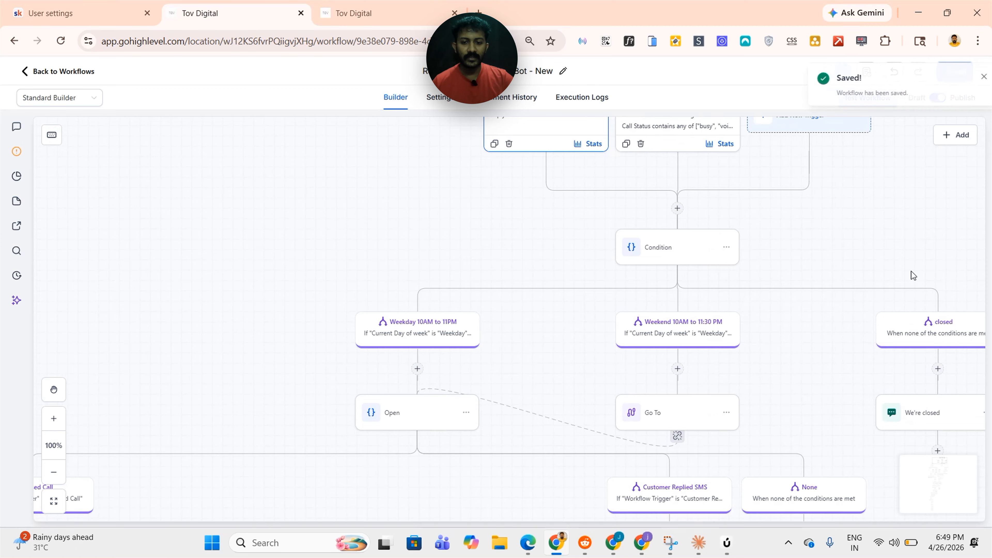
pyautogui.moveTo(525, 296); pyautogui.dragTo(445, 369)
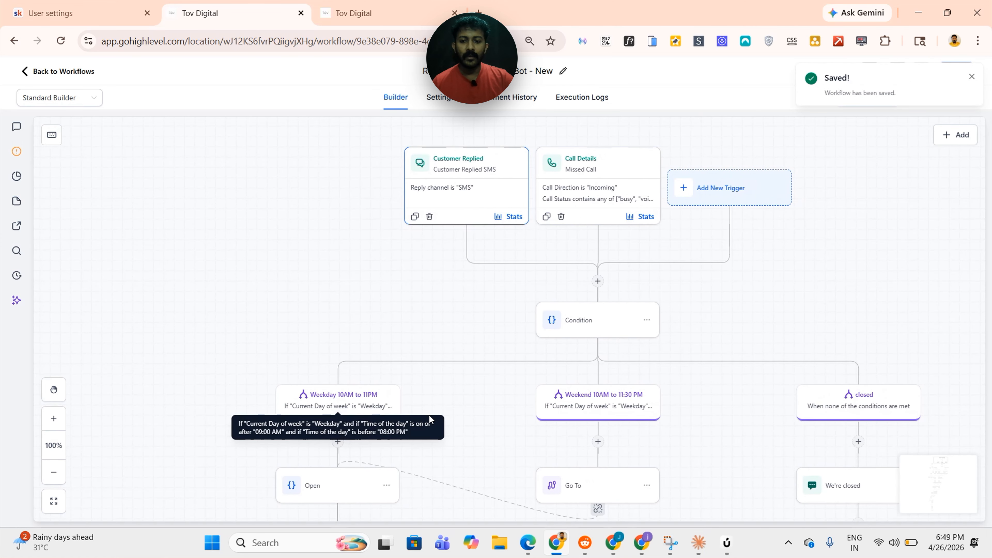
pyautogui.moveTo(341, 408); pyautogui.dragTo(340, 353)
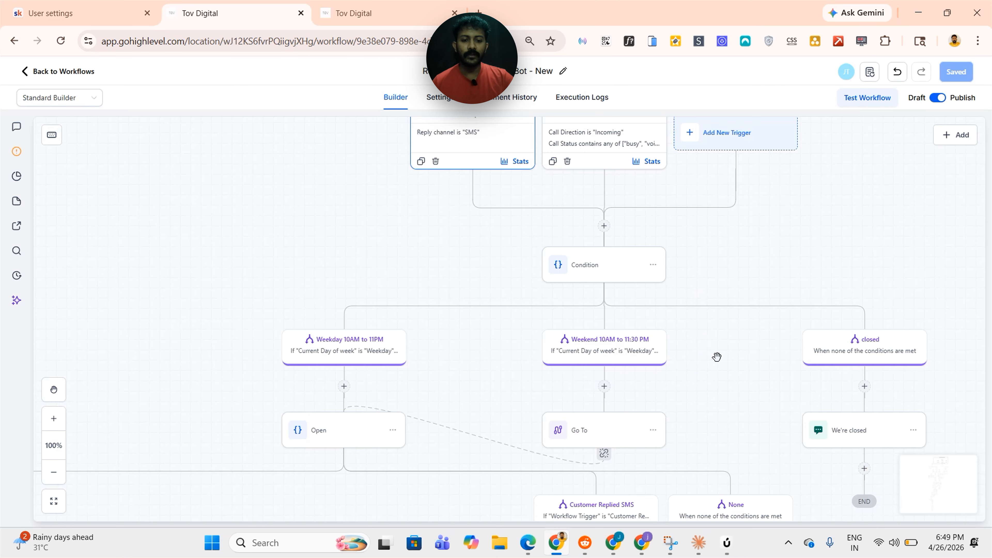
pyautogui.moveTo(717, 357); pyautogui.dragTo(731, 310)
pyautogui.scroll(-2, 703, 302)
pyautogui.scroll(2, 459, 356)
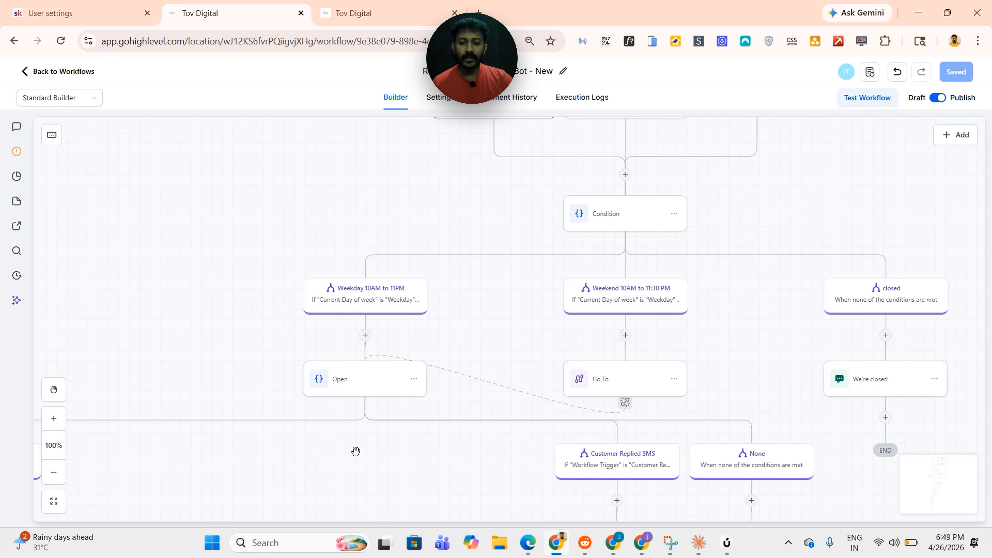
pyautogui.moveTo(356, 451); pyautogui.dragTo(558, 421)
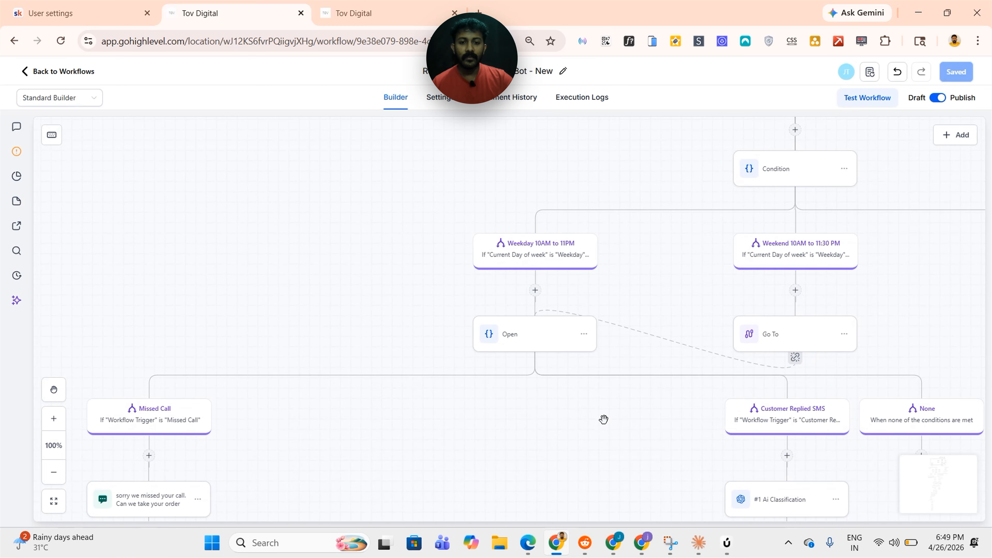
pyautogui.moveTo(809, 366); pyautogui.dragTo(650, 405)
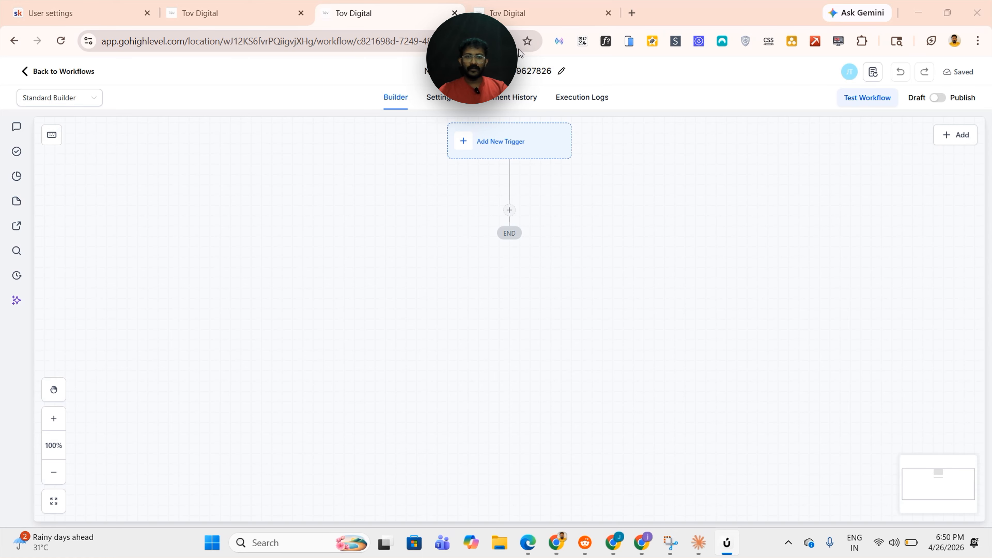
# Name the new blank workflow Restaurant Ordering Ai Bot - New by copying the original workflow's name
pyautogui.moveTo(483, 121); pyautogui.dragTo(557, 165)
pyautogui.hotkey('ctrl', 'shift', 'Tab')
pyautogui.moveTo(493, 181); pyautogui.dragTo(351, 215)
pyautogui.moveTo(582, 229); pyautogui.dragTo(553, 296)
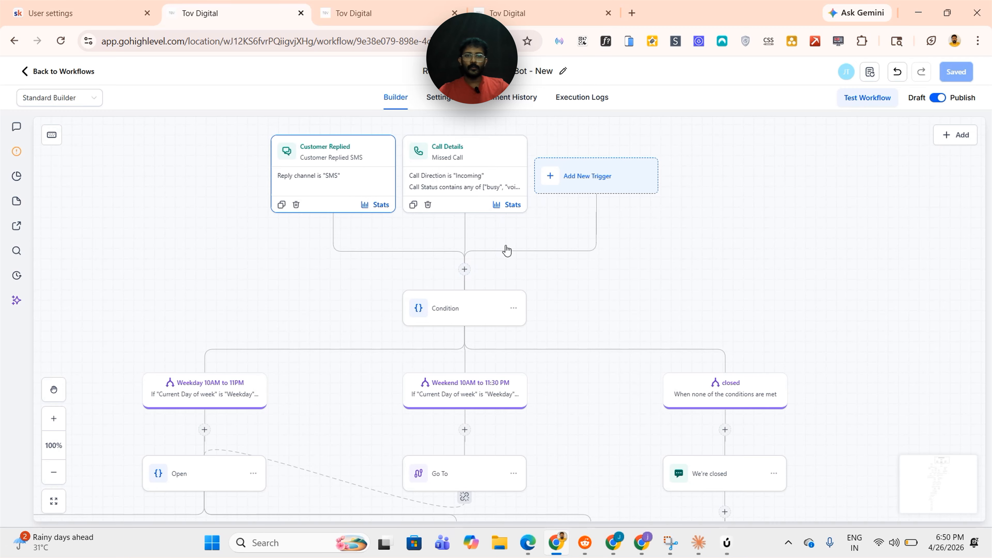
pyautogui.click(399, 5)
pyautogui.click(290, 4)
pyautogui.click(475, 71)
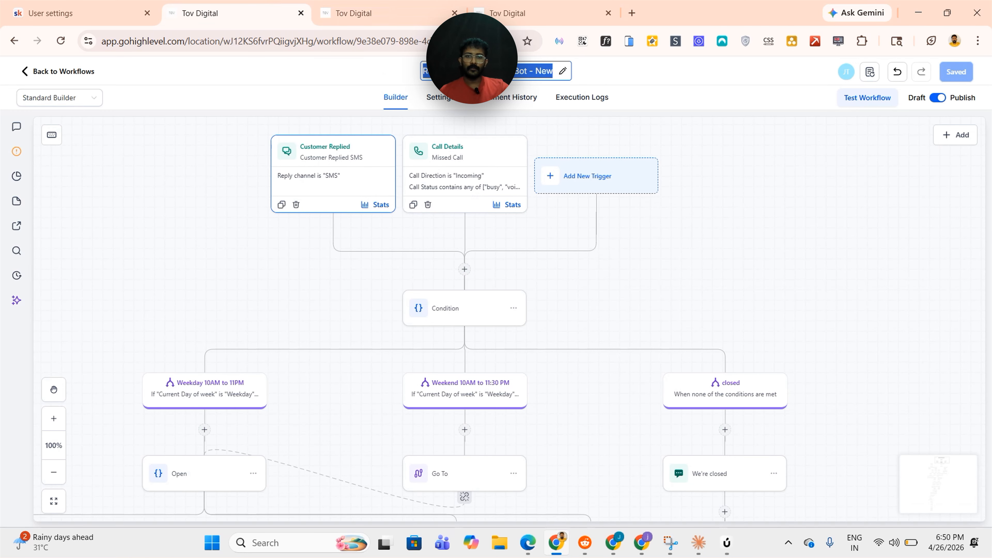
pyautogui.click(403, 9)
pyautogui.click(475, 71)
pyautogui.press('BackSpace')
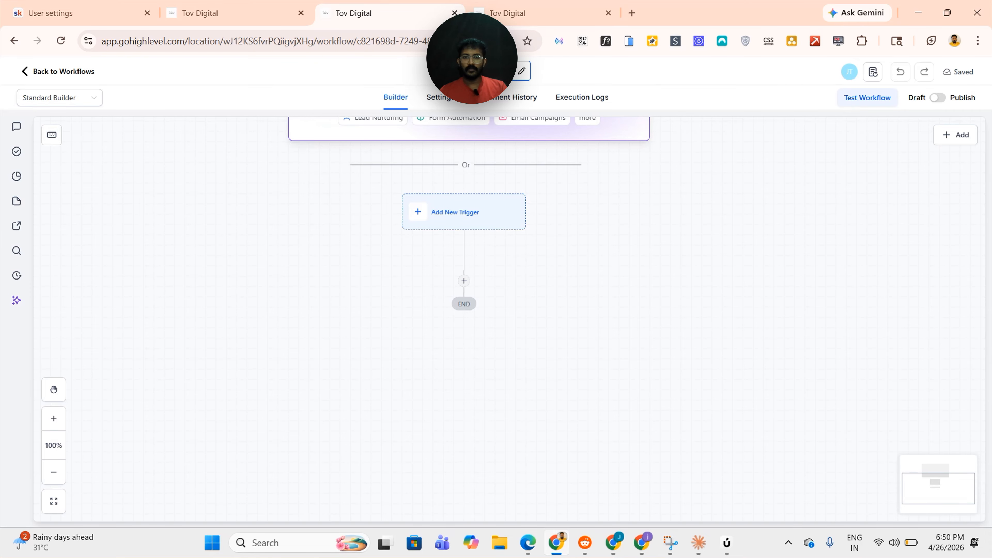
pyautogui.hotkey('ctrl', 'v')
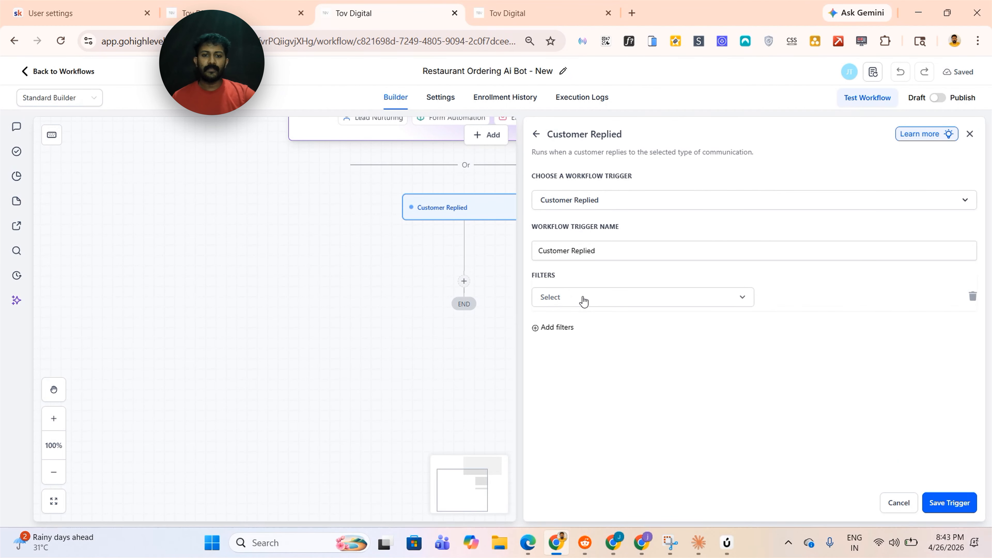
# Add a Reply channel filter set to SMS on the new workflow's Customer Replied trigger
pyautogui.click(580, 299)
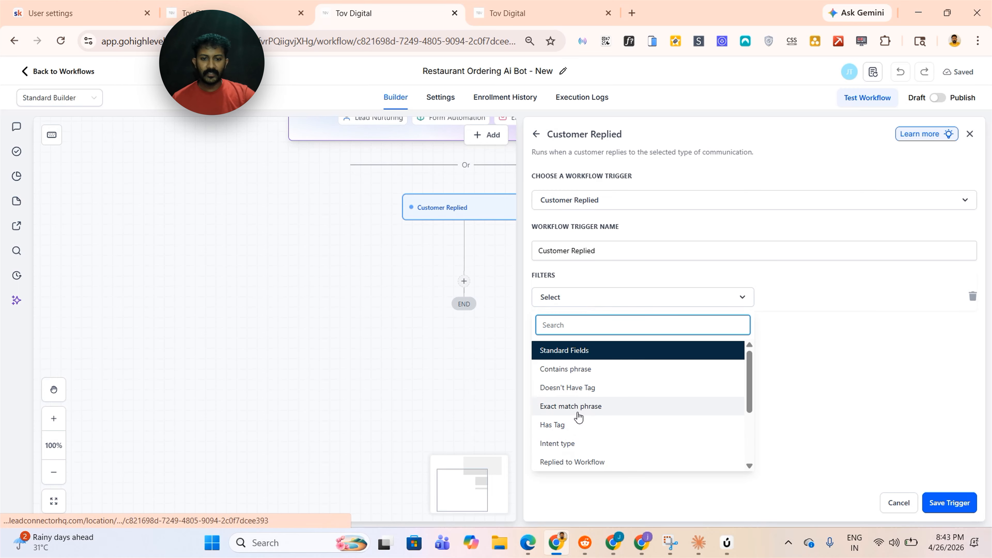
pyautogui.scroll(-3, 578, 410)
pyautogui.click(570, 382)
pyautogui.click(821, 296)
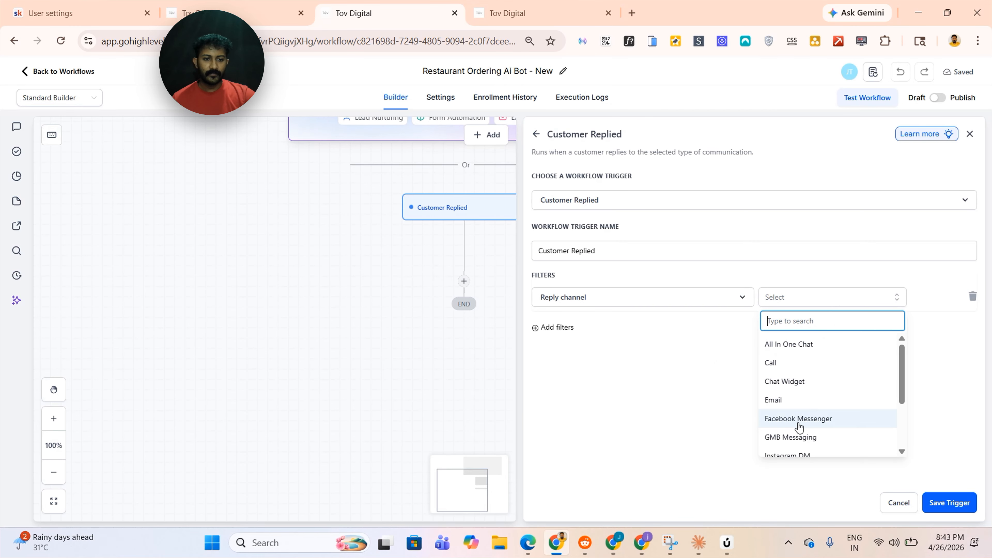
pyautogui.scroll(-3, 798, 430)
# Add a Call Details trigger and filter its call direction to Incoming
pyautogui.write('e')
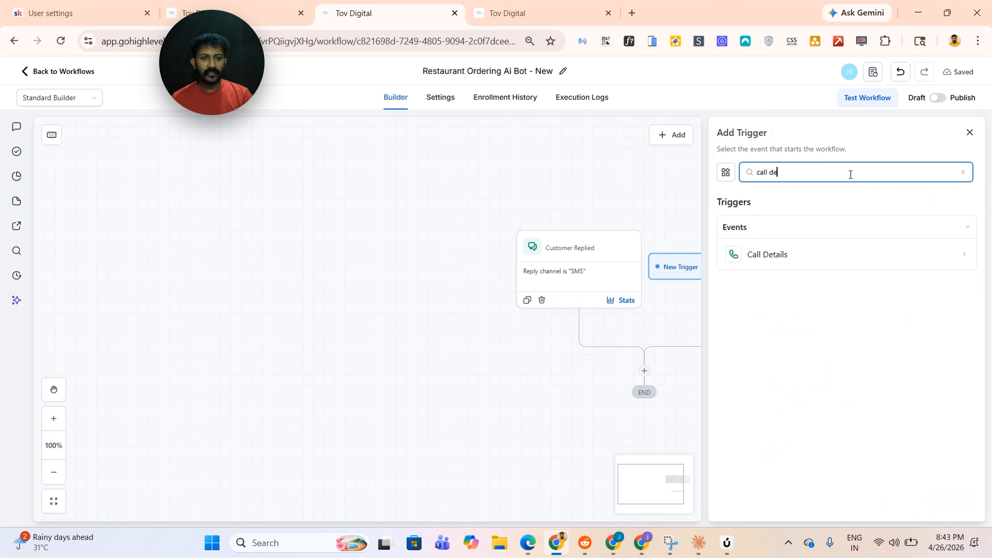
pyautogui.click(781, 254)
pyautogui.click(609, 374)
pyautogui.click(812, 297)
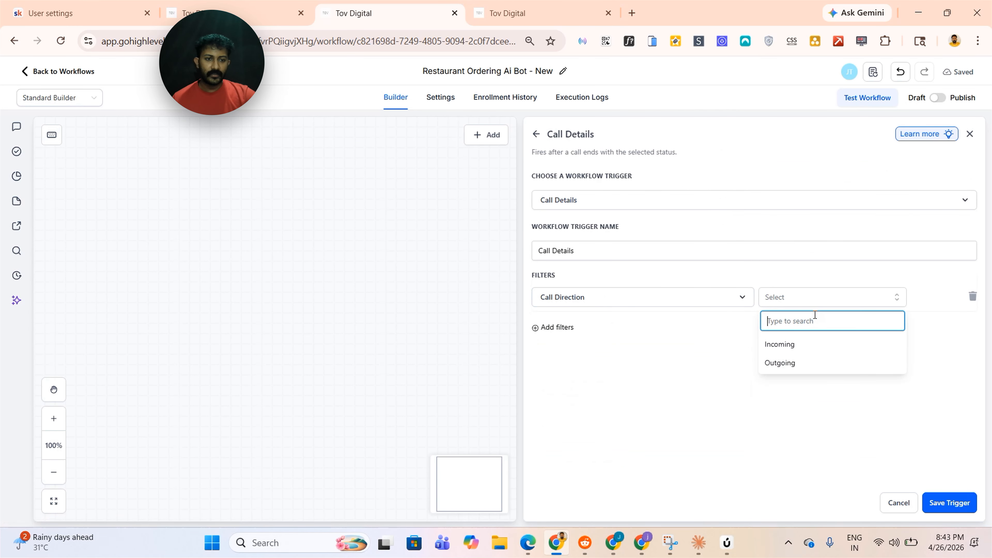
pyautogui.click(787, 344)
# Filter the call status to busy, canceled, no-answer and voicemail, save the trigger, and publish the workflow
pyautogui.click(555, 329)
pyautogui.click(590, 400)
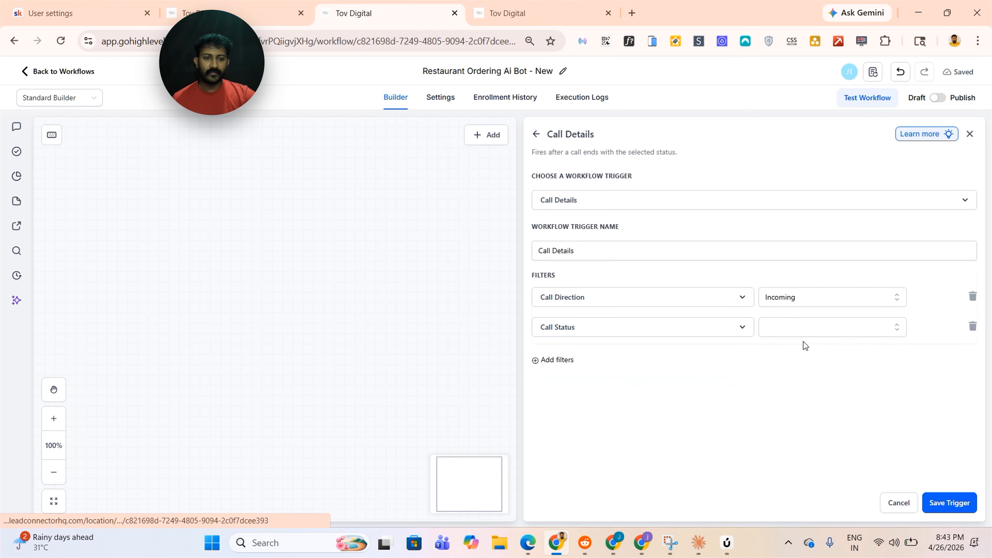
pyautogui.click(804, 332)
pyautogui.click(797, 378)
pyautogui.click(796, 395)
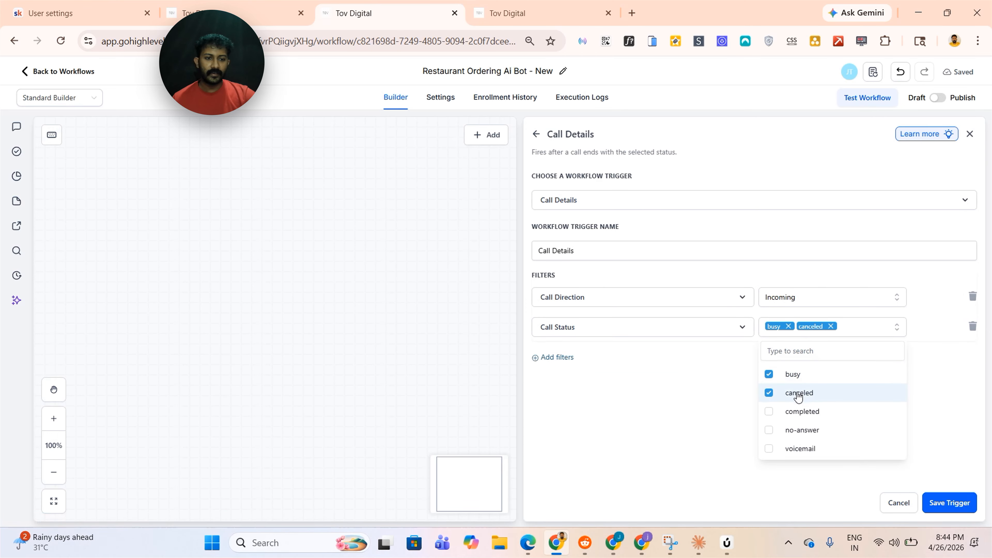
pyautogui.click(809, 432)
pyautogui.click(799, 459)
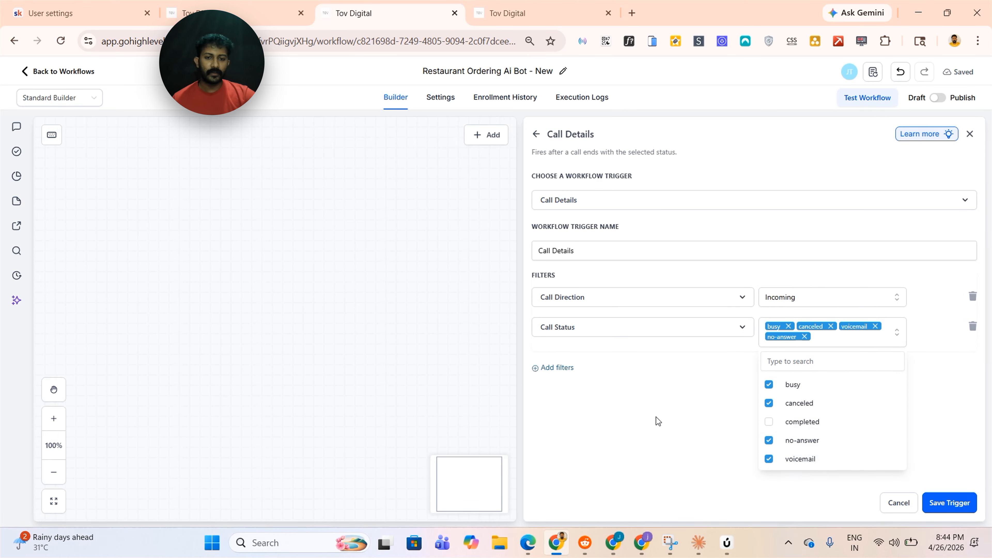
pyautogui.click(617, 357)
pyautogui.click(930, 507)
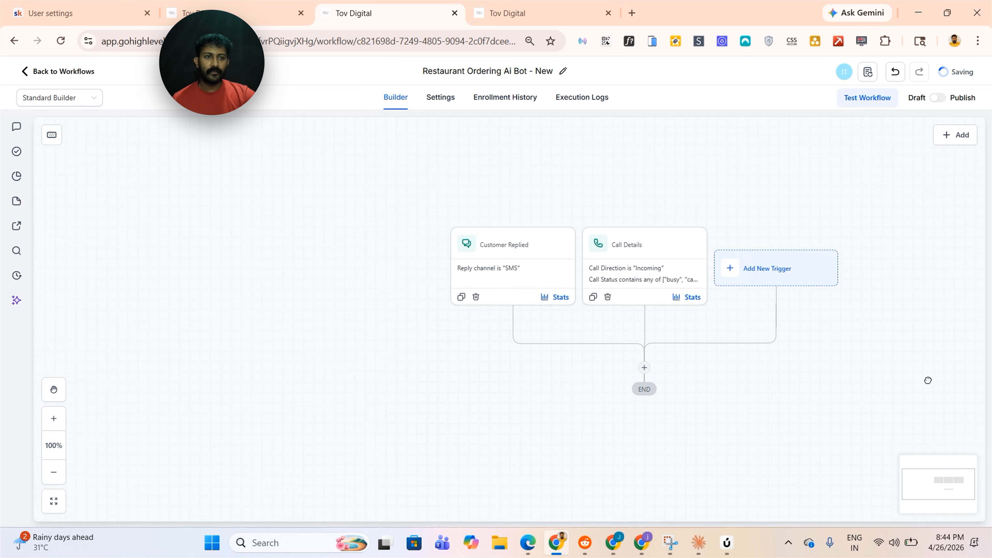
pyautogui.click(936, 98)
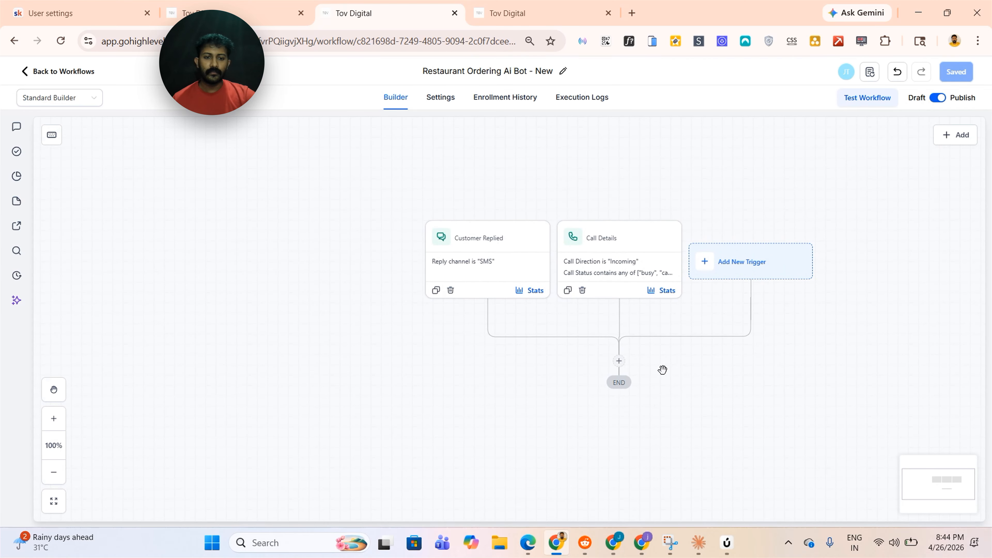
# Add a Condition action whose first branch rule is Current Day of week is Weekday
pyautogui.moveTo(663, 370); pyautogui.dragTo(689, 278)
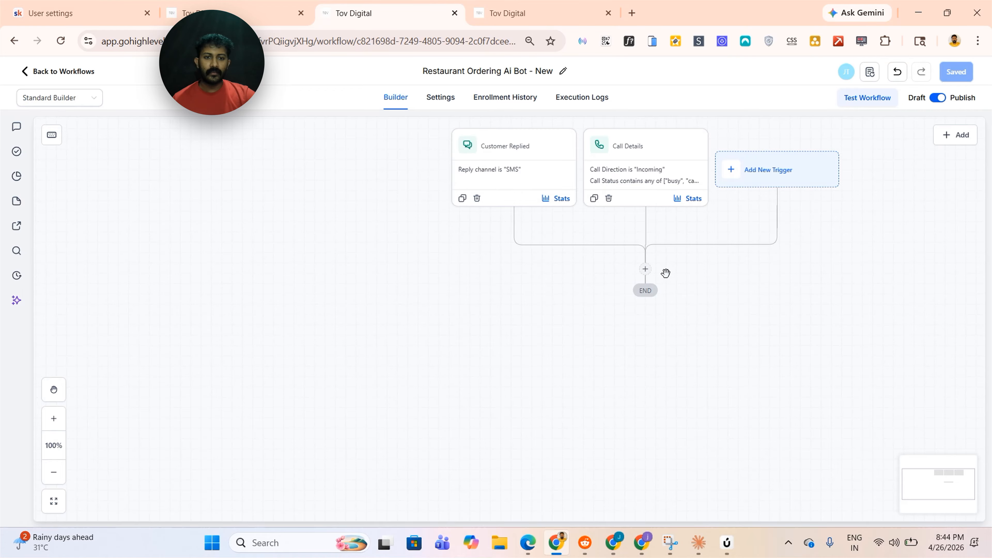
pyautogui.click(645, 270)
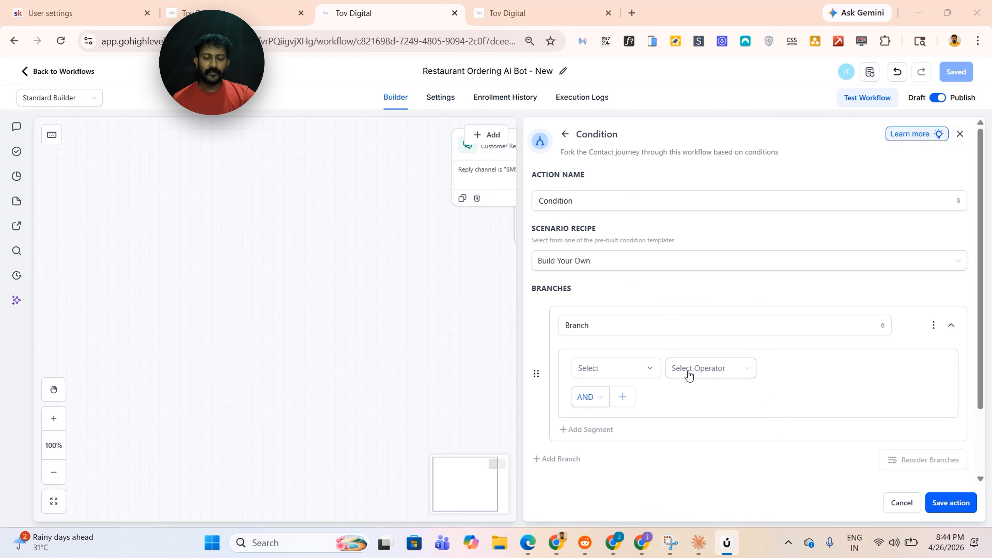
pyautogui.scroll(-2, 671, 288)
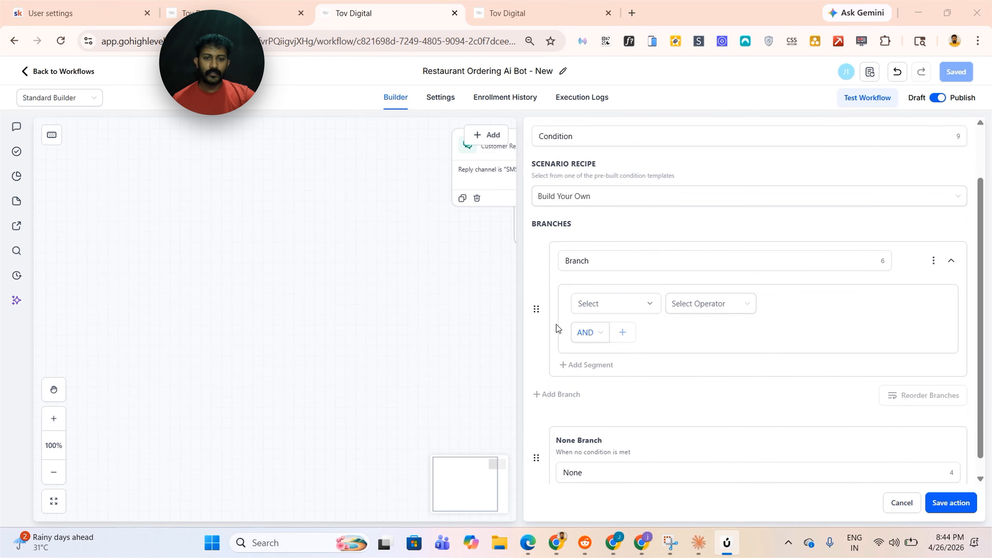
pyautogui.click(621, 303)
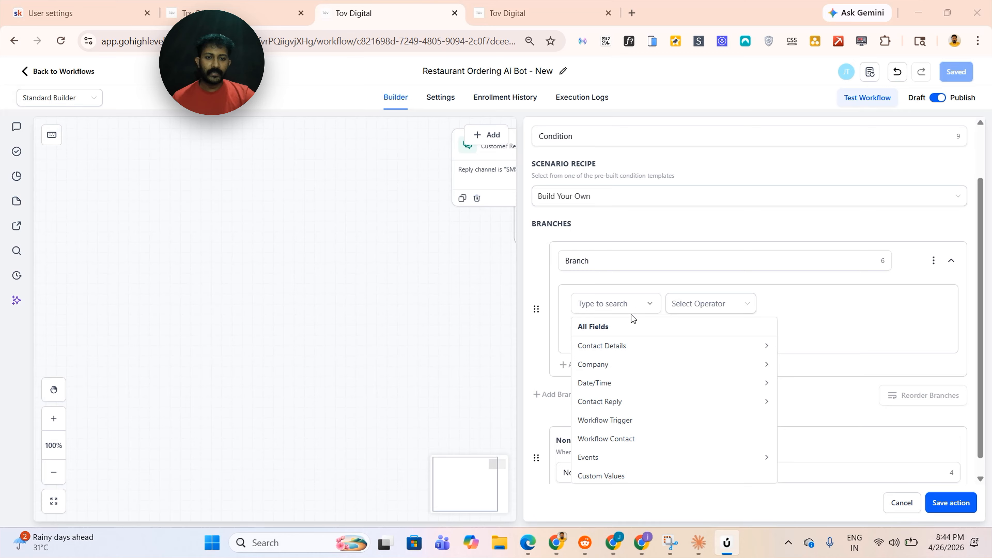
pyautogui.click(629, 382)
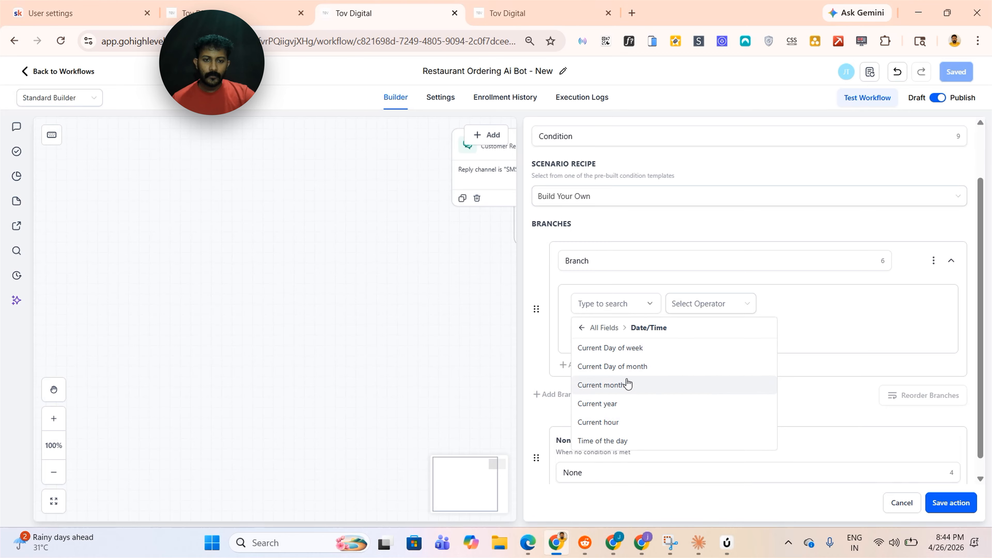
pyautogui.click(664, 348)
pyautogui.click(727, 305)
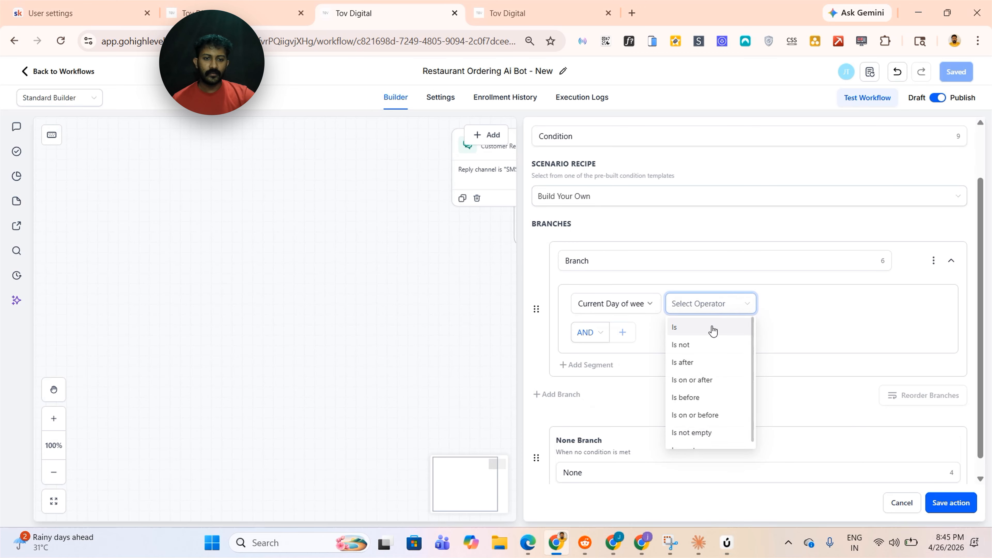
pyautogui.click(713, 331)
pyautogui.click(798, 308)
pyautogui.click(794, 421)
# Add a second segment to the first branch requiring Time of the day Is 08:00 AM
pyautogui.click(623, 332)
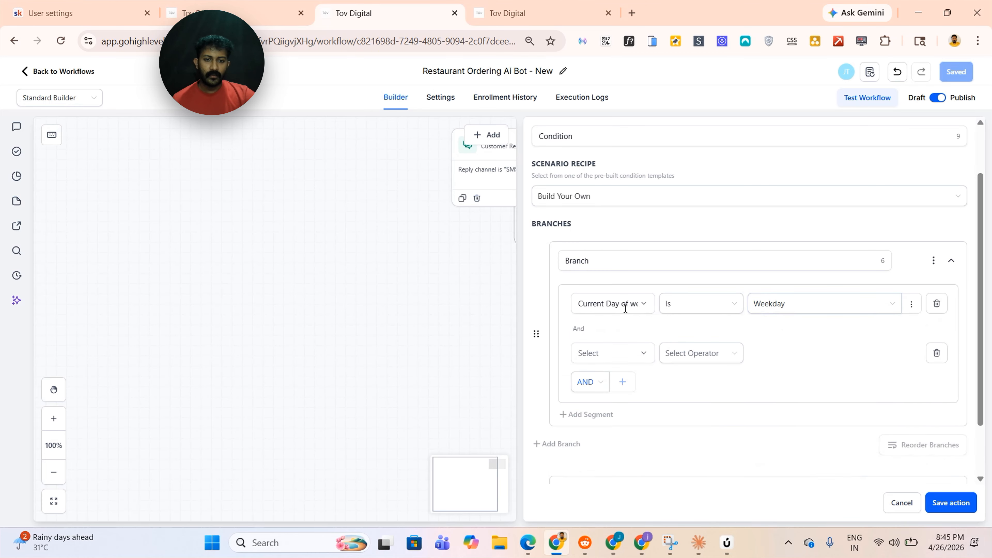
pyautogui.click(611, 351)
pyautogui.click(617, 241)
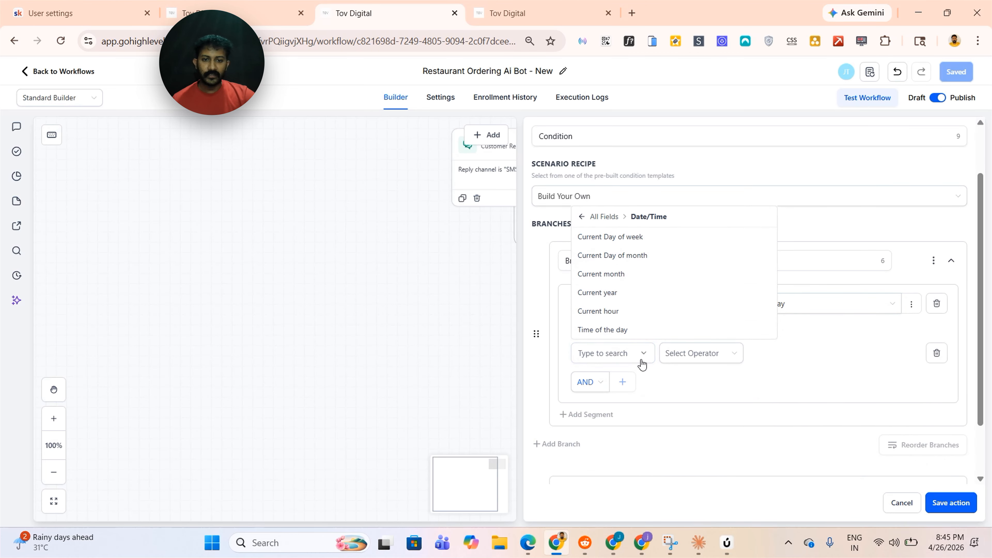
pyautogui.click(625, 331)
pyautogui.click(689, 353)
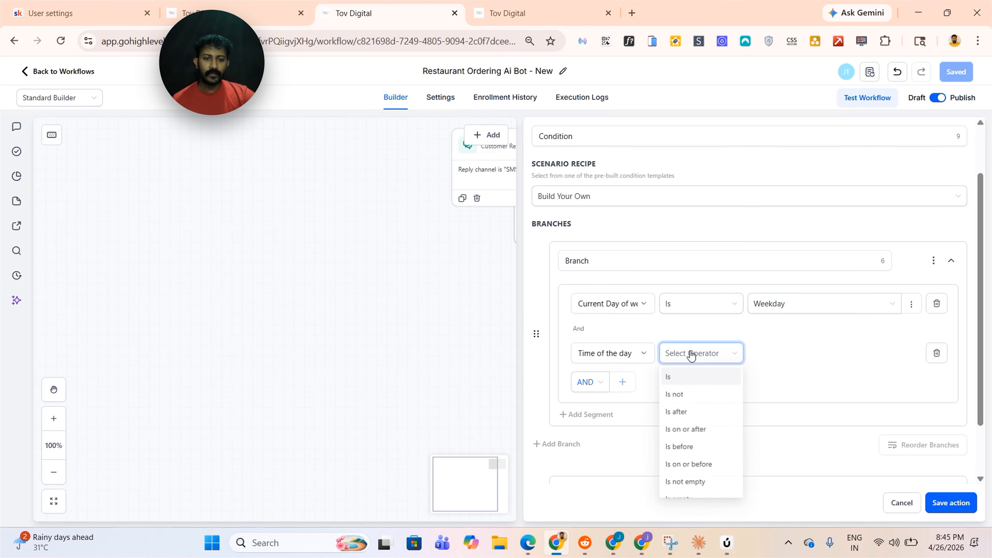
pyautogui.click(690, 377)
pyautogui.click(820, 353)
pyautogui.scroll(-3, 793, 465)
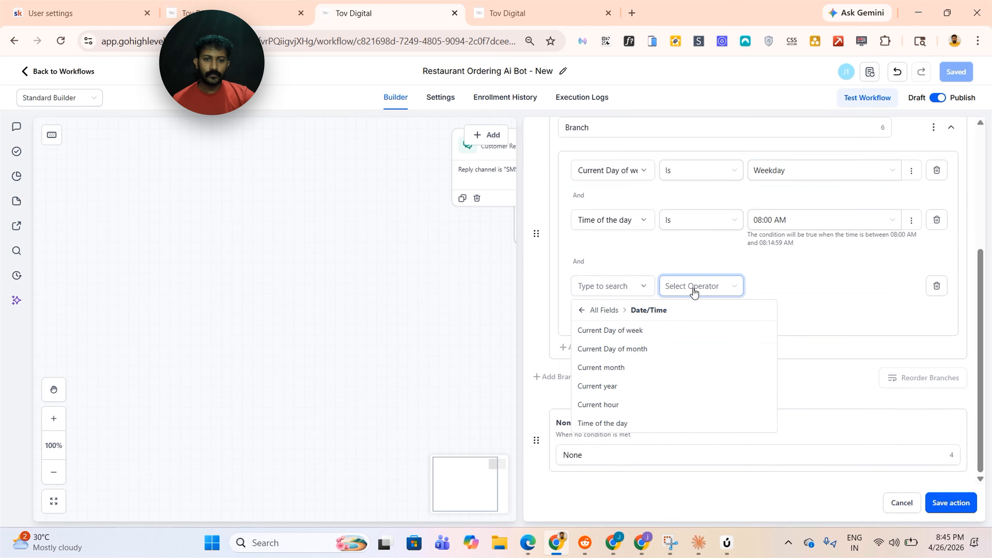
# Add a third segment to the first branch requiring Time of the day Is 11:00 PM
pyautogui.click(604, 421)
pyautogui.click(716, 291)
pyautogui.click(711, 306)
pyautogui.click(800, 286)
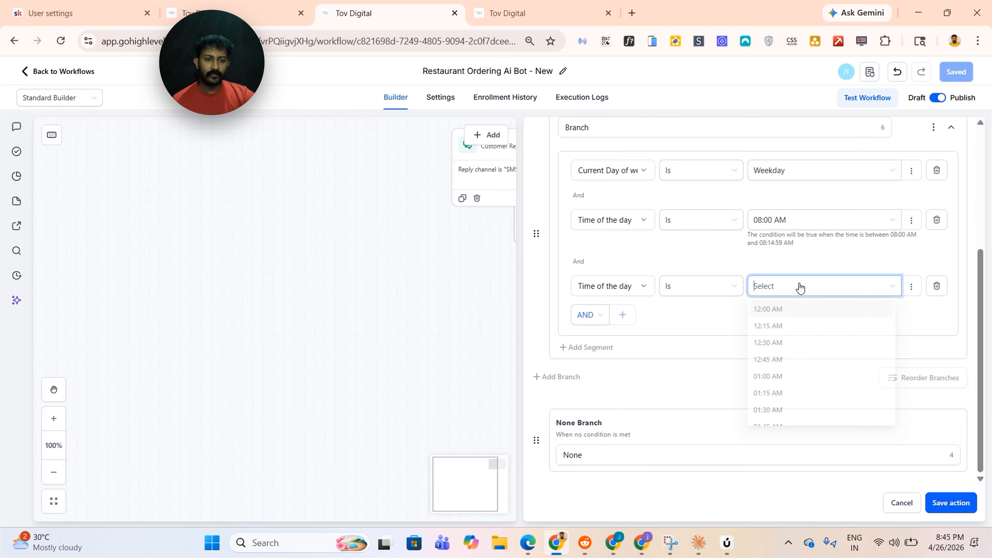
pyautogui.scroll(-1, 819, 350)
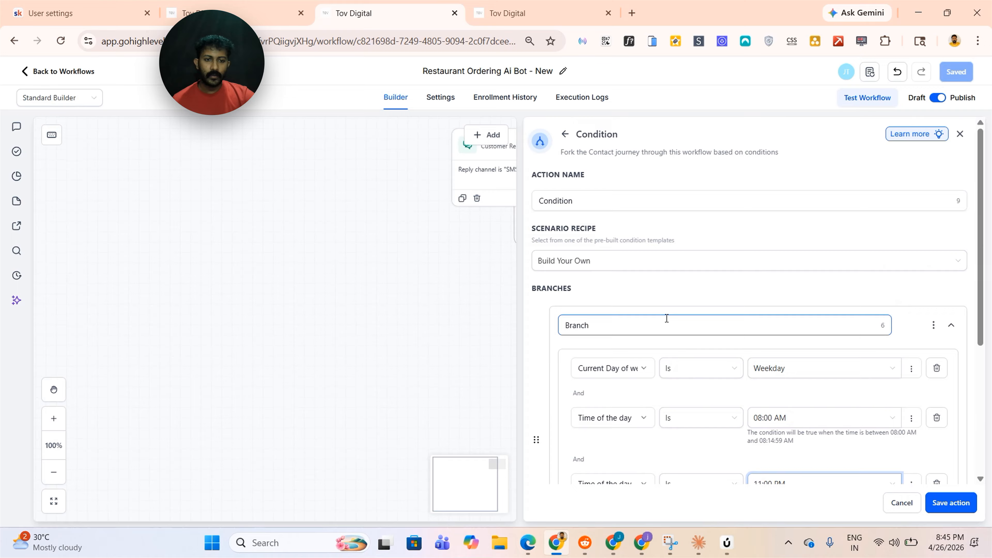
pyautogui.scroll(-5, 667, 319)
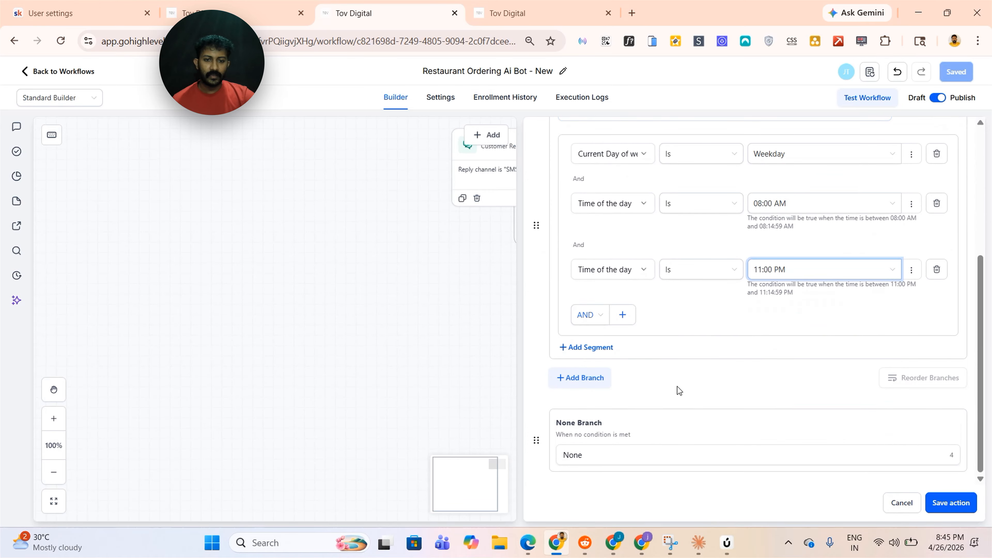
# Add a second branch to the condition action
pyautogui.scroll(5, 587, 304)
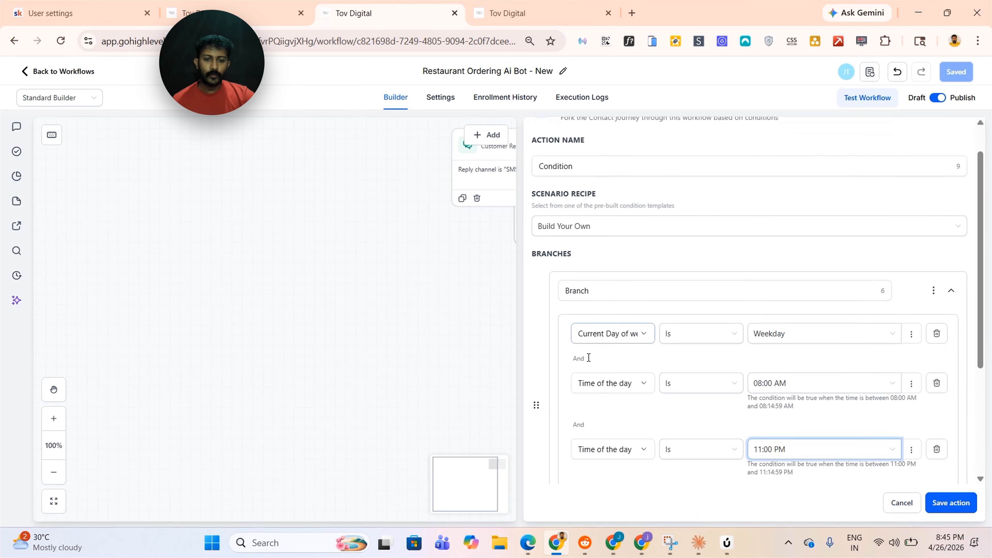
pyautogui.scroll(-5, 587, 354)
pyautogui.click(584, 380)
pyautogui.scroll(-3, 684, 356)
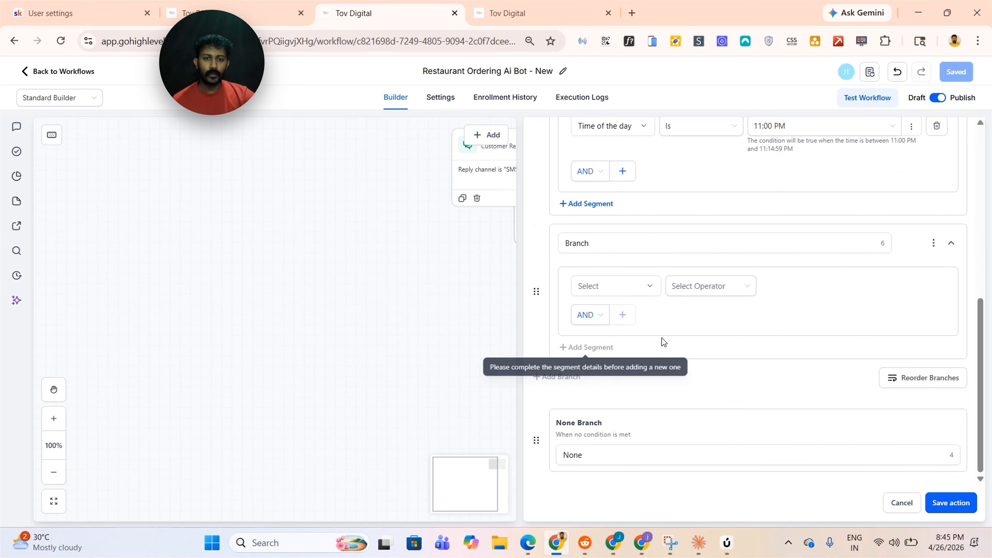
# Rename the first branch to Weekday 8 AM - 11 PM
pyautogui.scroll(7, 646, 292)
pyautogui.click(638, 281)
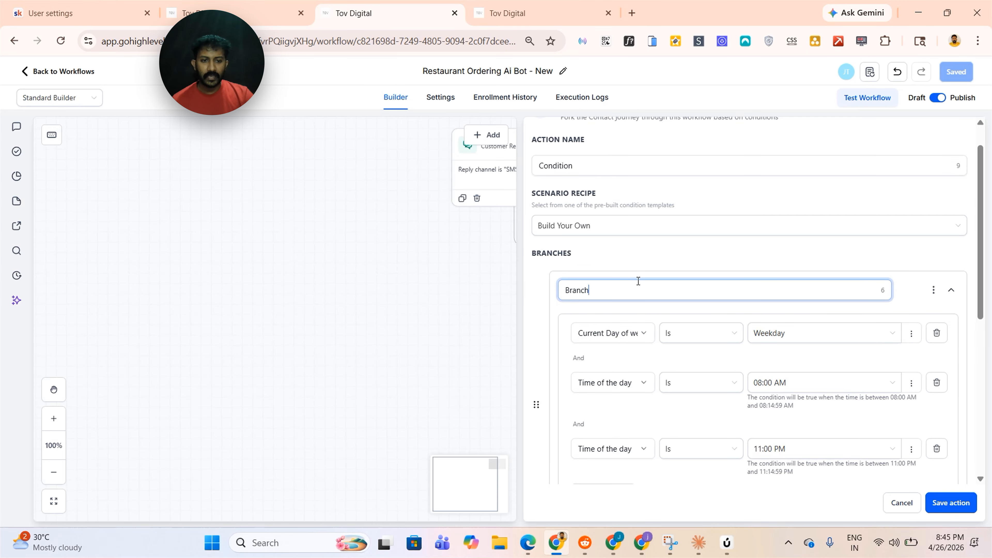
pyautogui.press('BackSpace')
pyautogui.press('BackSpace')
pyautogui.press('BackSpace')
pyautogui.press('BackSpace')
pyautogui.press('BackSpace')
pyautogui.write('Week')
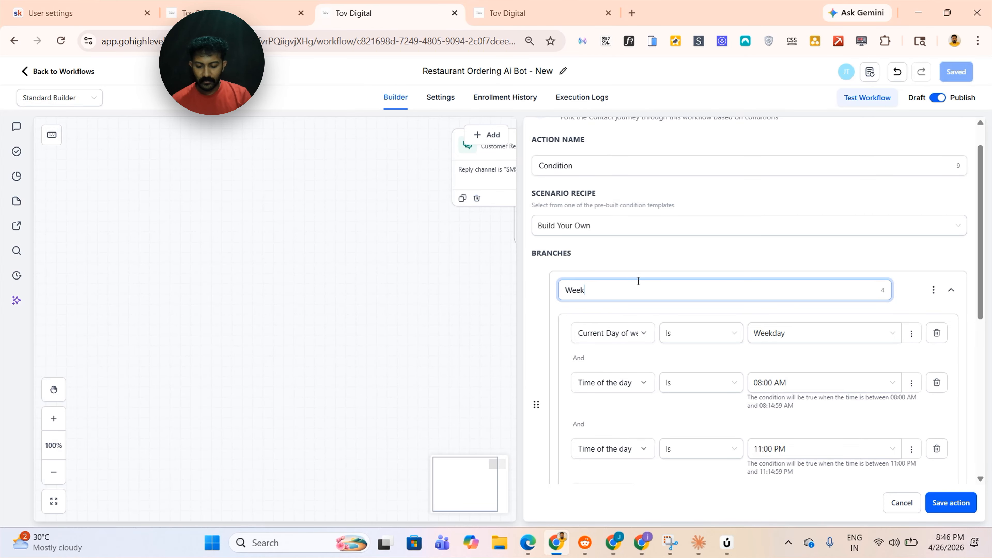
pyautogui.write('day 8 AM - 11 PM')
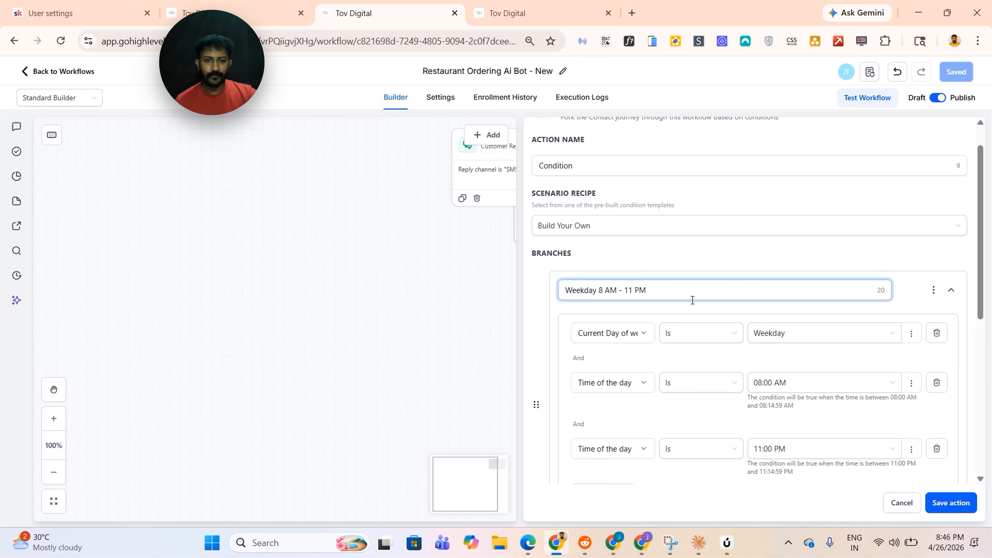
# Rename the second branch to Weekend 10 AM - 6 PM
pyautogui.scroll(-7, 691, 299)
pyautogui.click(606, 247)
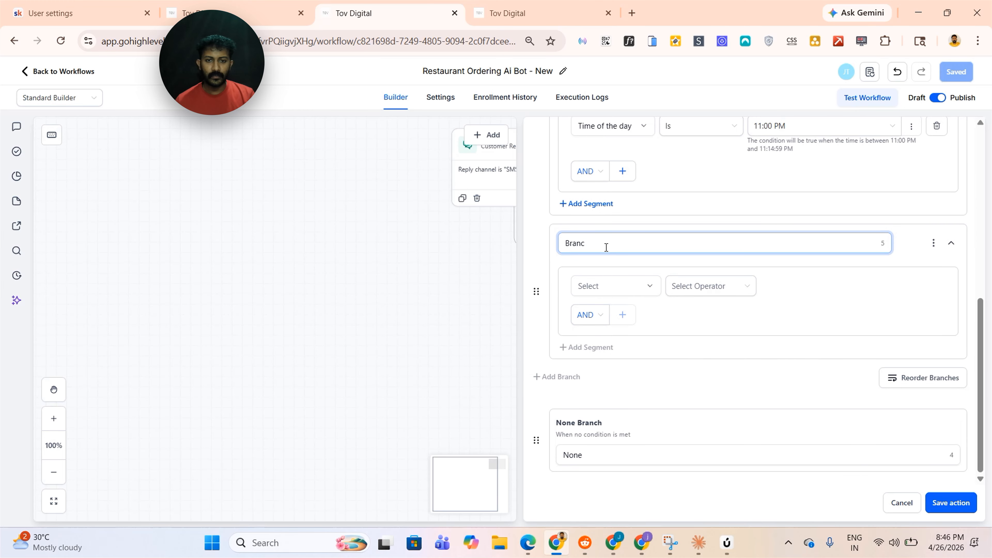
pyautogui.write('Weekend 10 AM - 6 PM')
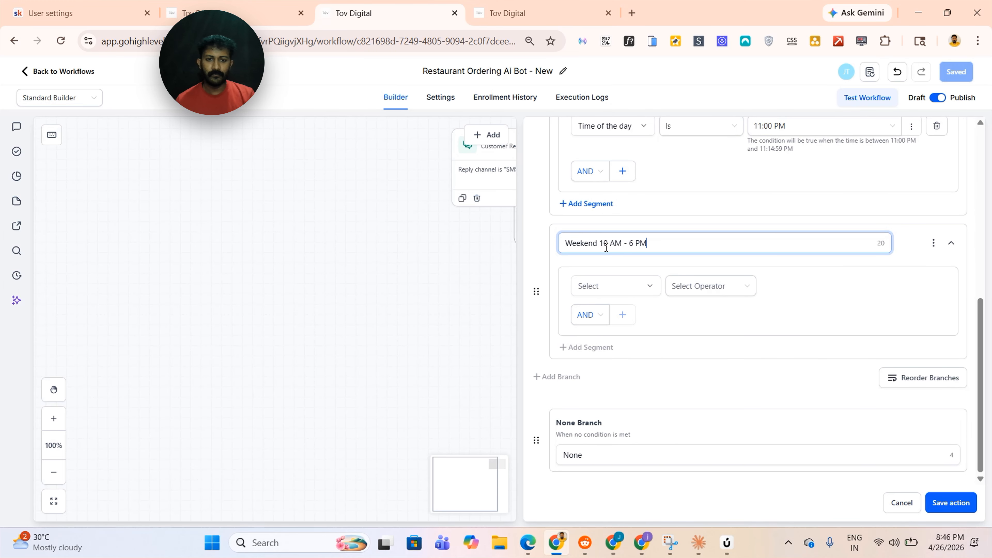
# Set the weekend branch's first rule to Current Day of week Is Weekend
pyautogui.click(614, 286)
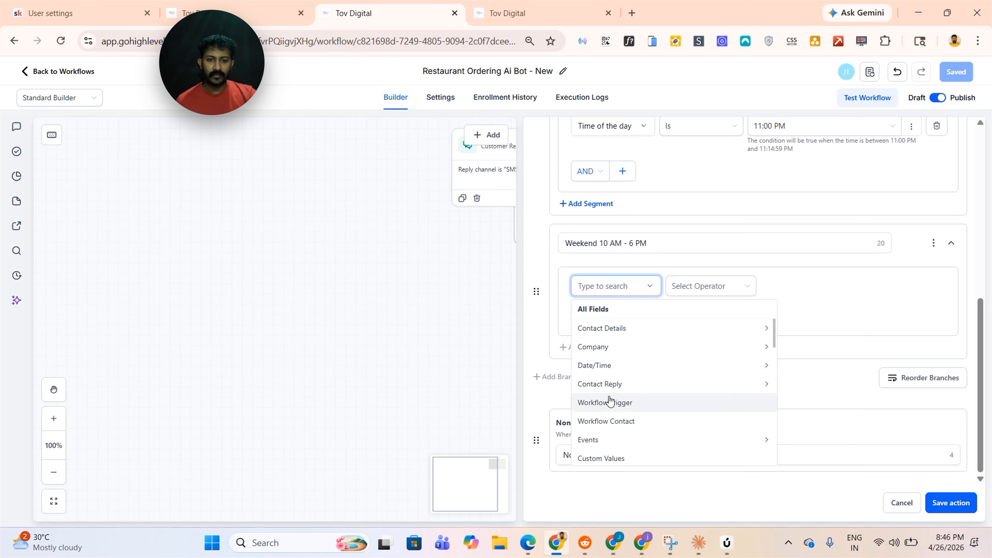
pyautogui.click(610, 364)
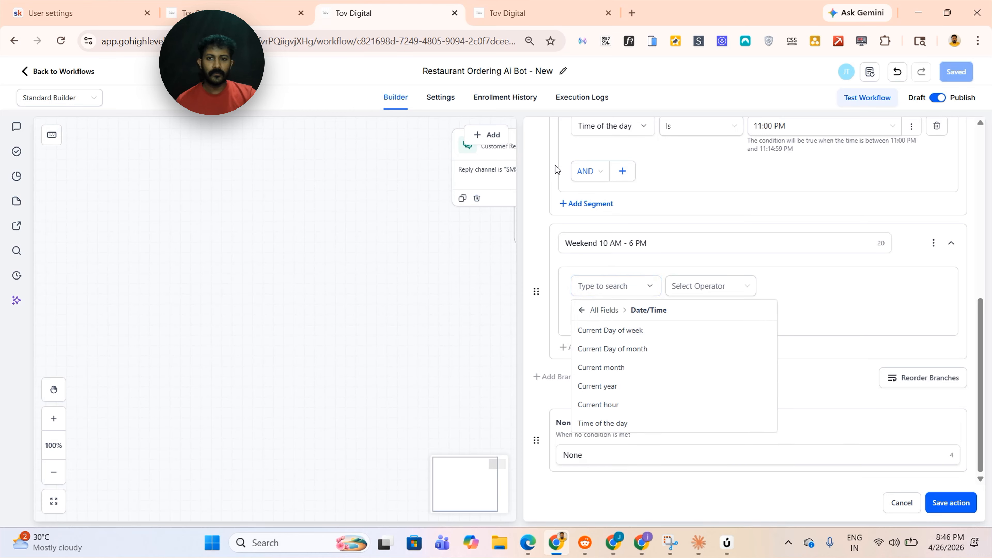
pyautogui.click(628, 286)
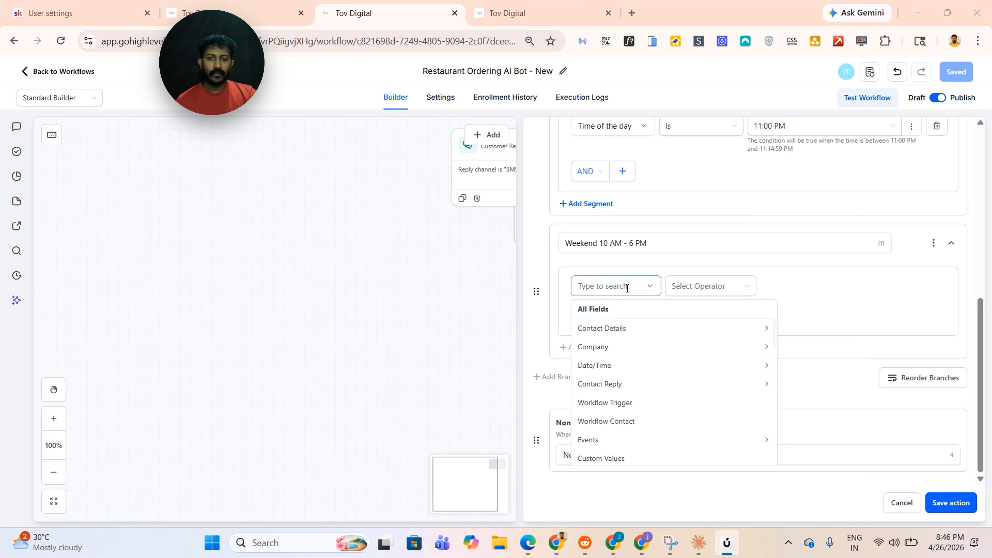
pyautogui.click(635, 369)
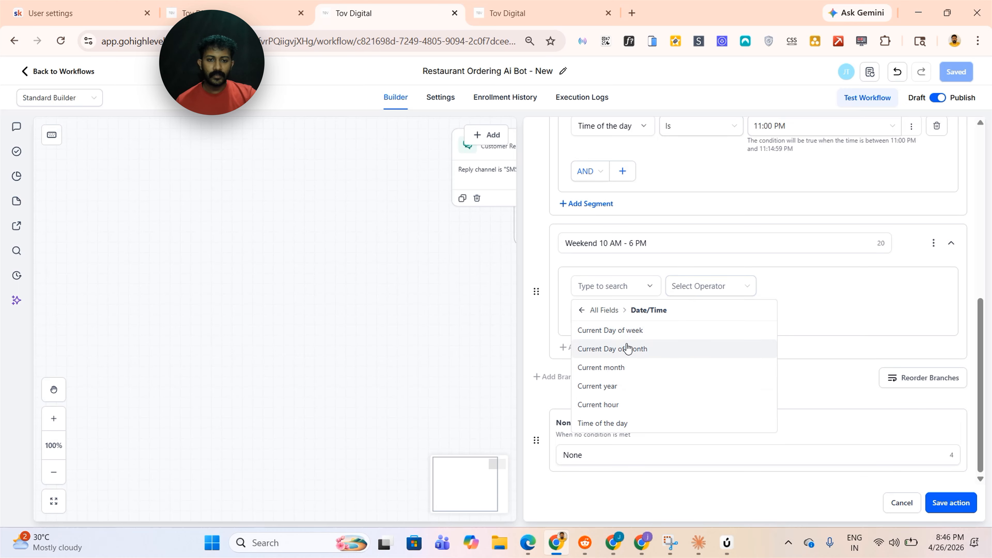
pyautogui.click(625, 331)
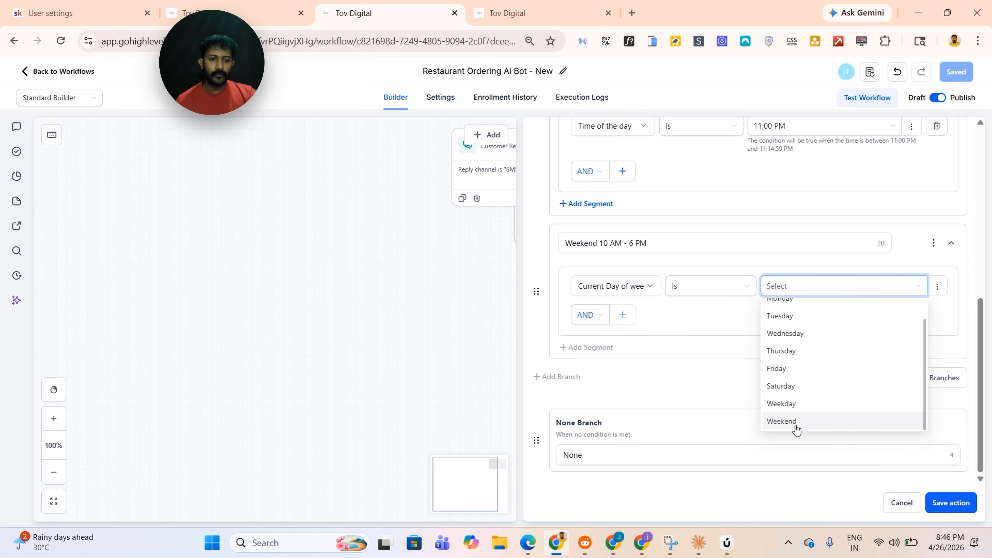
pyautogui.click(796, 429)
# Add a second segment to the weekend branch requiring Time of the day Is 08:00 AM
pyautogui.click(622, 314)
pyautogui.click(621, 336)
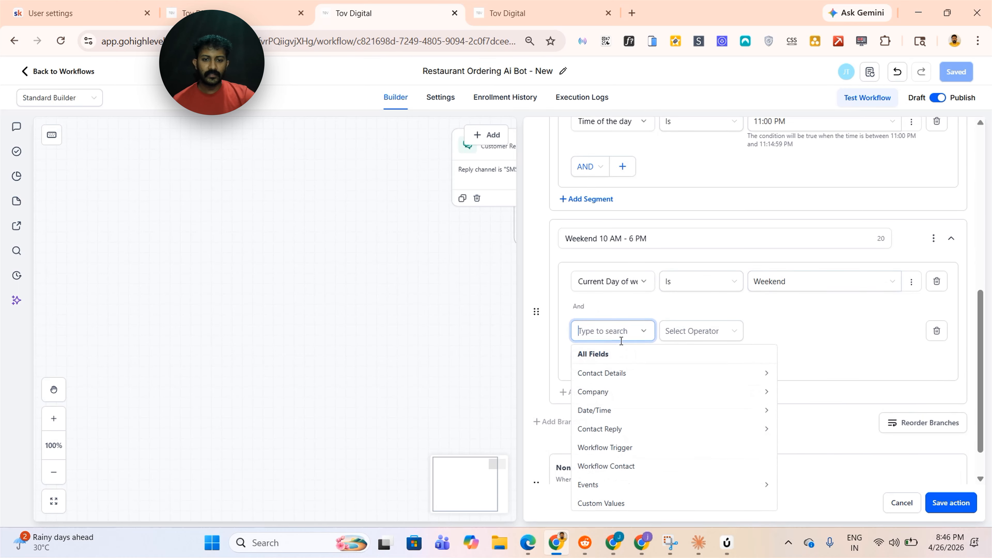
pyautogui.scroll(-1, 622, 340)
pyautogui.click(607, 364)
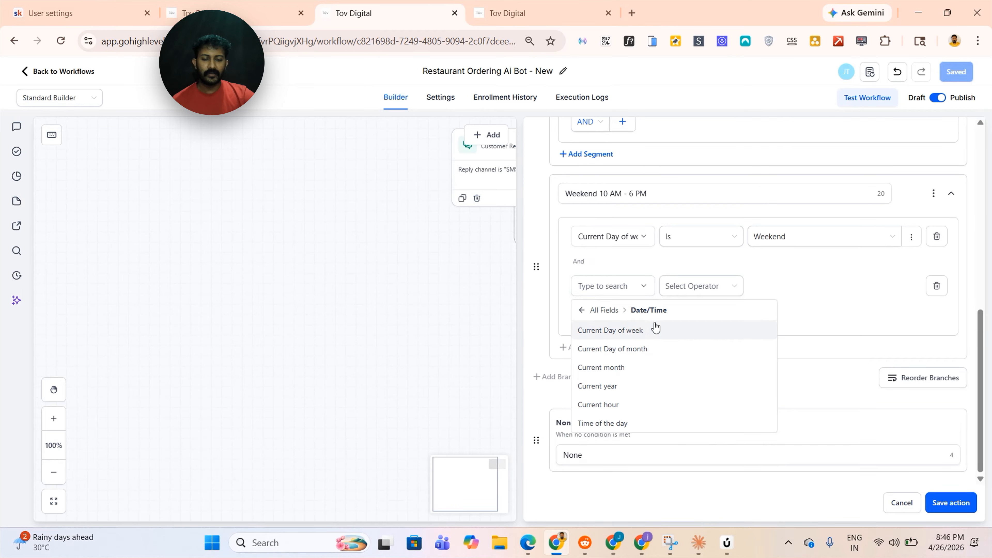
pyautogui.click(621, 423)
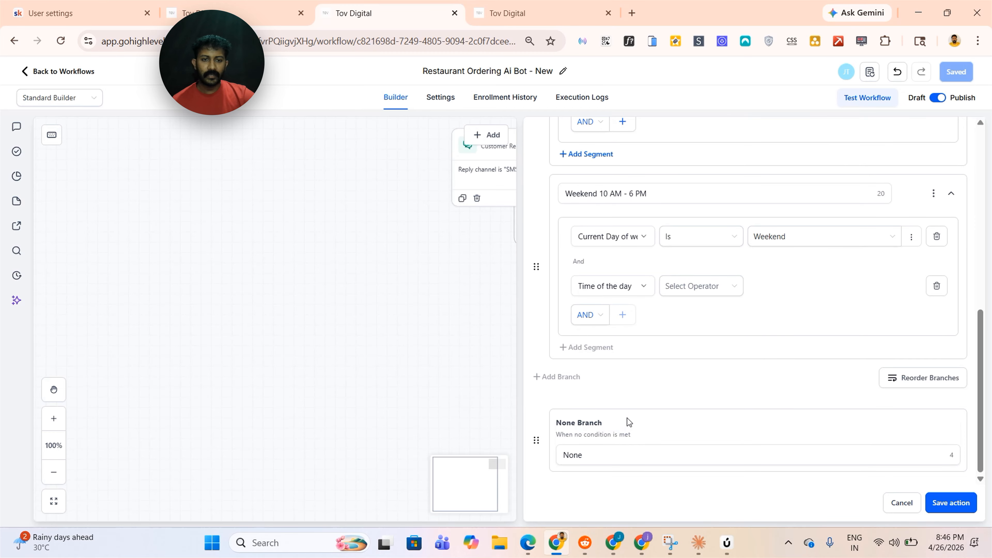
pyautogui.click(689, 286)
pyautogui.click(688, 312)
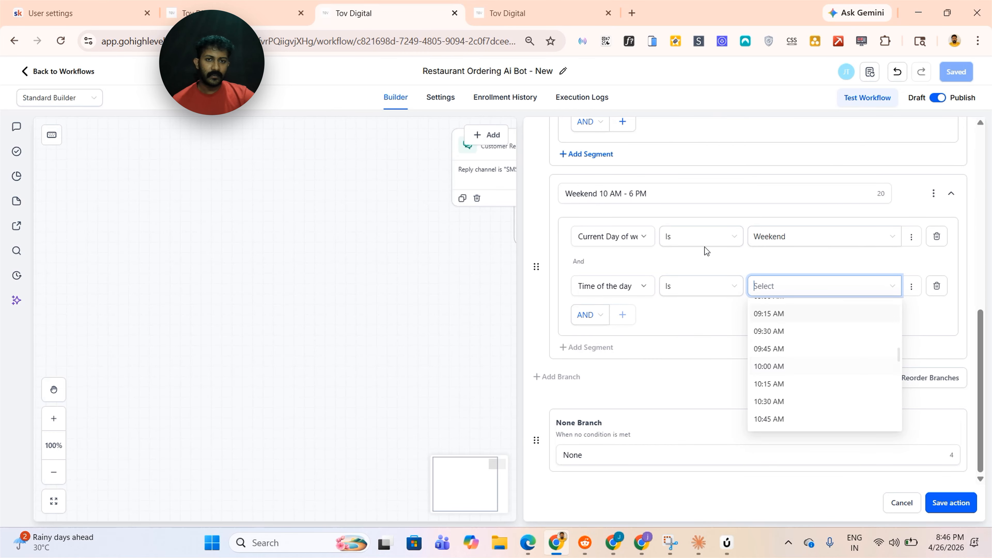
pyautogui.scroll(5, 706, 250)
pyautogui.scroll(-6, 755, 281)
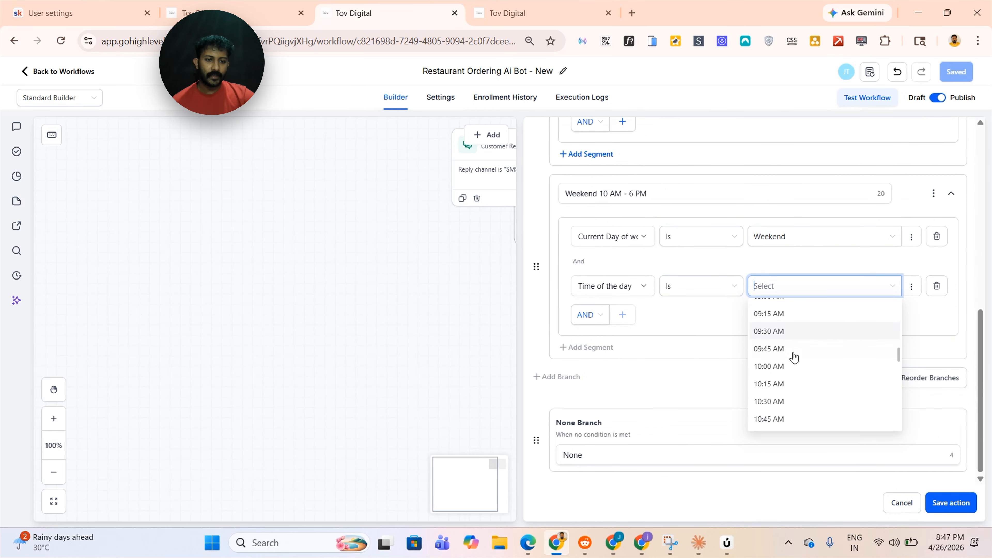
pyautogui.scroll(-2, 622, 288)
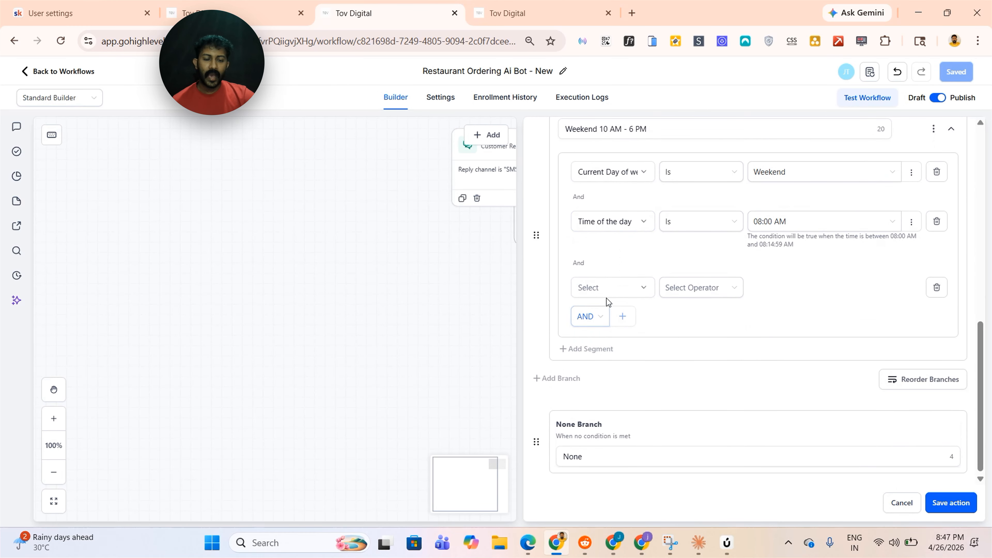
# Add a third Time of the day Is segment to the weekend branch and save the workflow
pyautogui.click(605, 291)
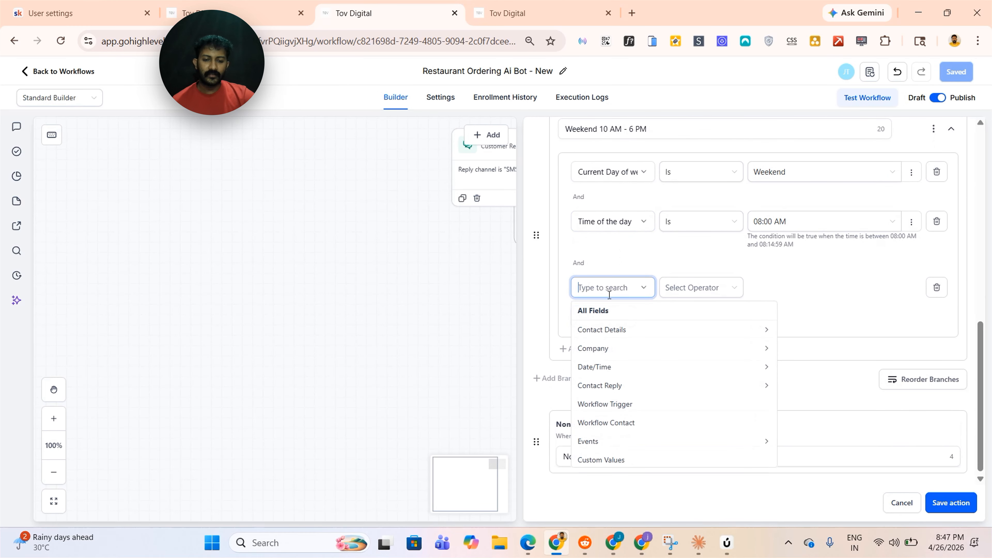
pyautogui.click(609, 366)
pyautogui.click(611, 411)
pyautogui.click(696, 292)
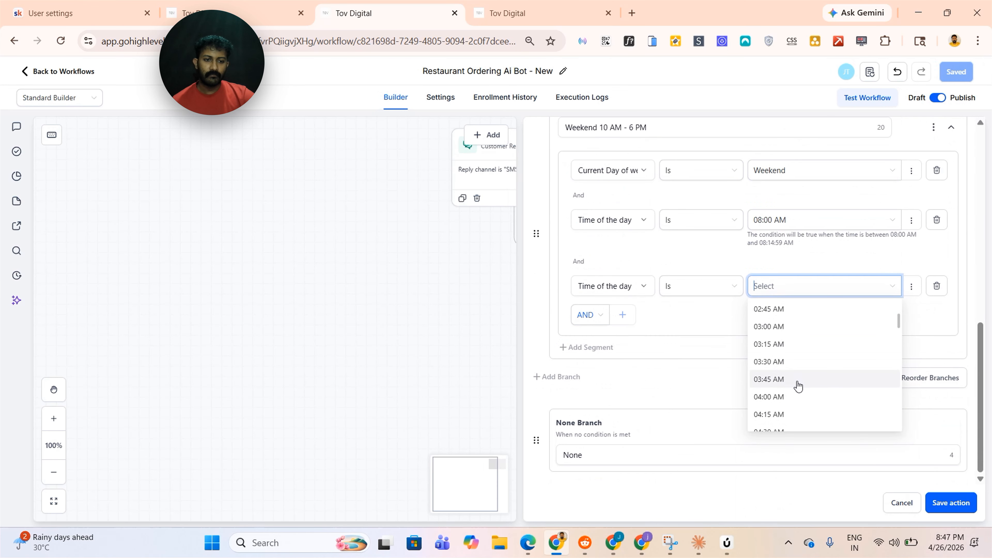
pyautogui.scroll(3, 799, 361)
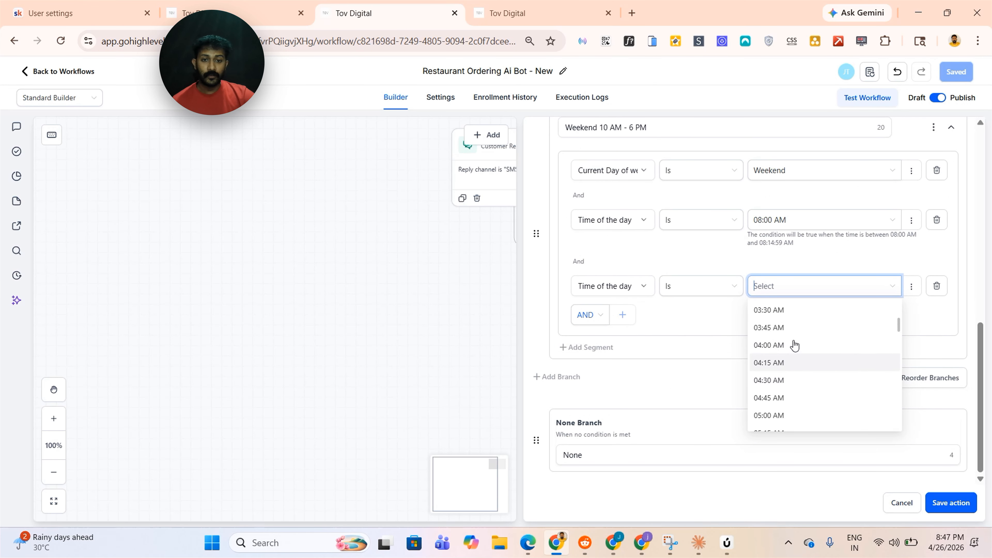
pyautogui.scroll(-3, 801, 361)
pyautogui.click(682, 295)
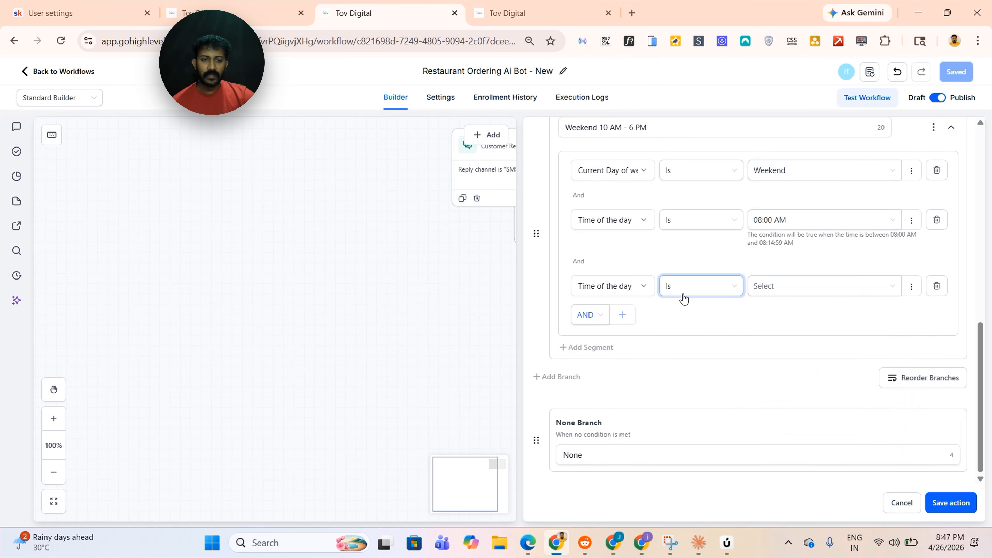
pyautogui.click(811, 295)
pyautogui.scroll(-10, 805, 367)
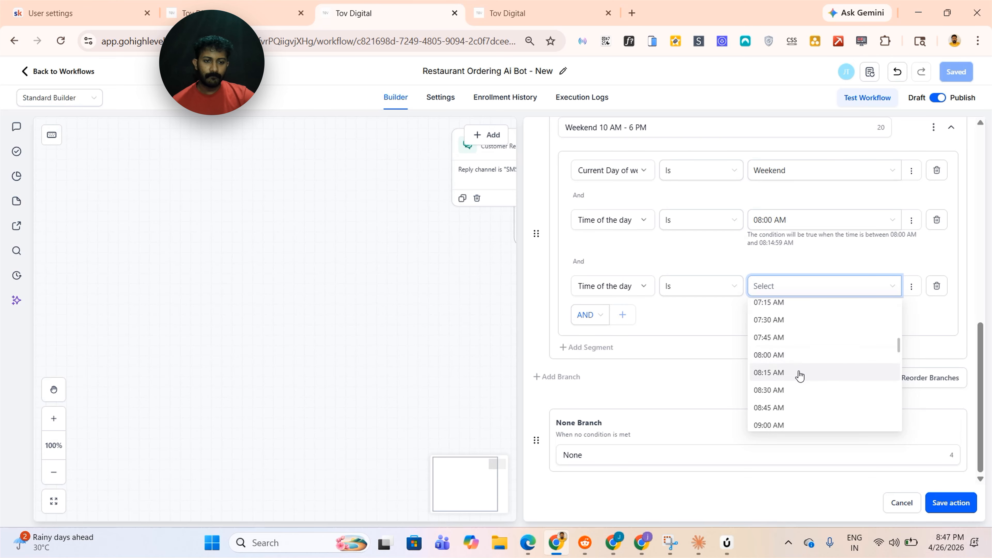
pyautogui.click(782, 295)
pyautogui.click(789, 295)
pyautogui.scroll(-2, 795, 338)
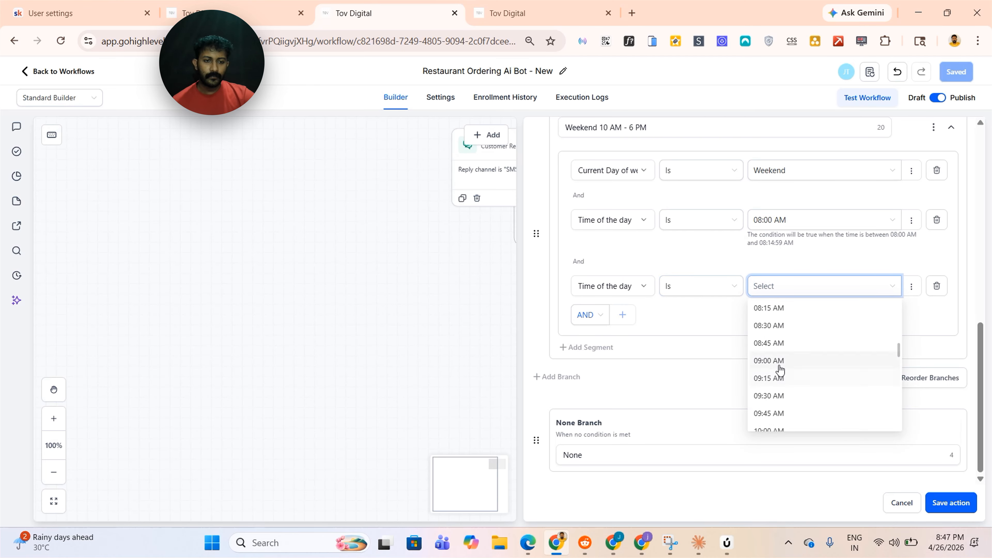
pyautogui.scroll(-15, 781, 371)
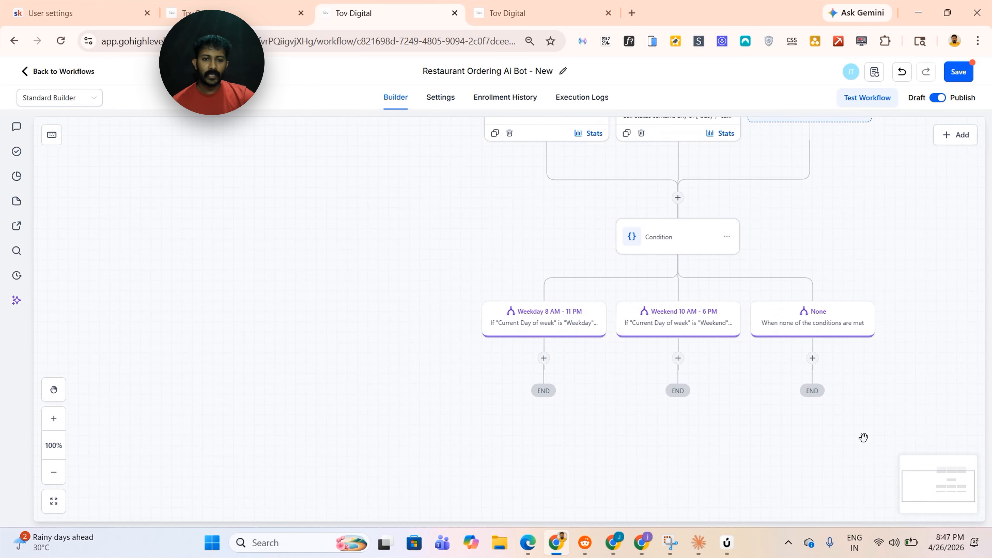
pyautogui.moveTo(865, 437); pyautogui.dragTo(796, 442)
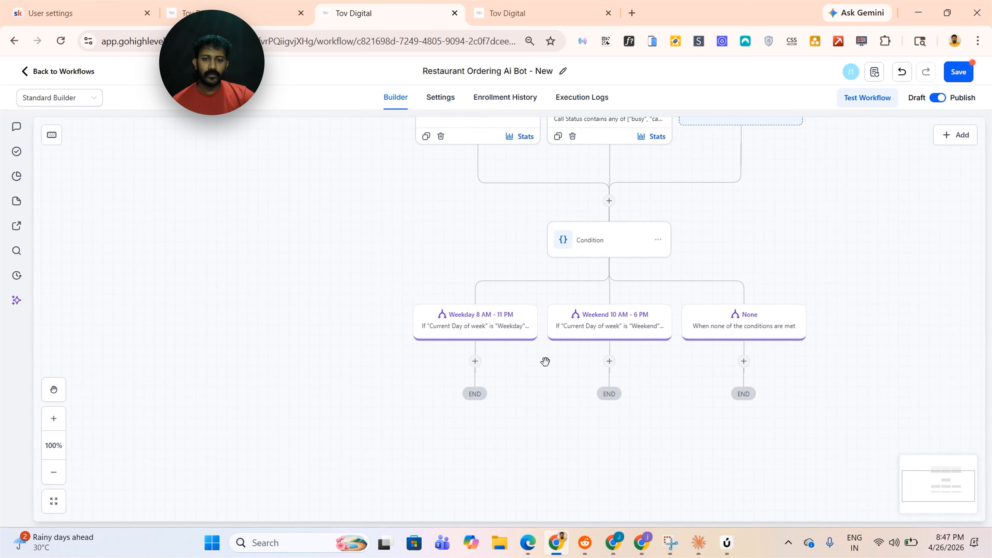
pyautogui.click(965, 76)
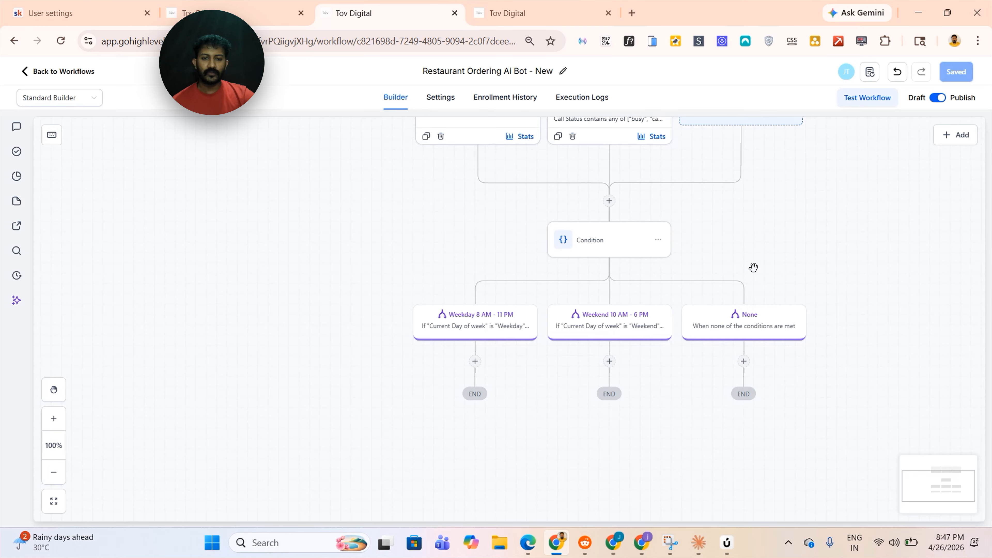
# Add a condition under the Weekday 8 AM - 11 PM branch with a first branch Customer Replied requiring Intent Type Is Positive/Yes
pyautogui.moveTo(754, 267); pyautogui.dragTo(749, 245)
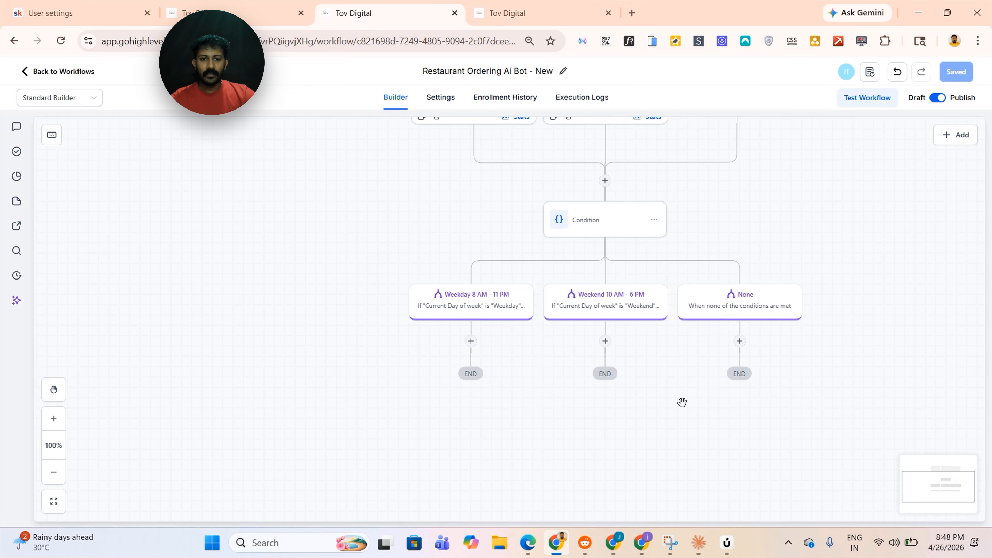
pyautogui.moveTo(682, 402); pyautogui.dragTo(694, 397)
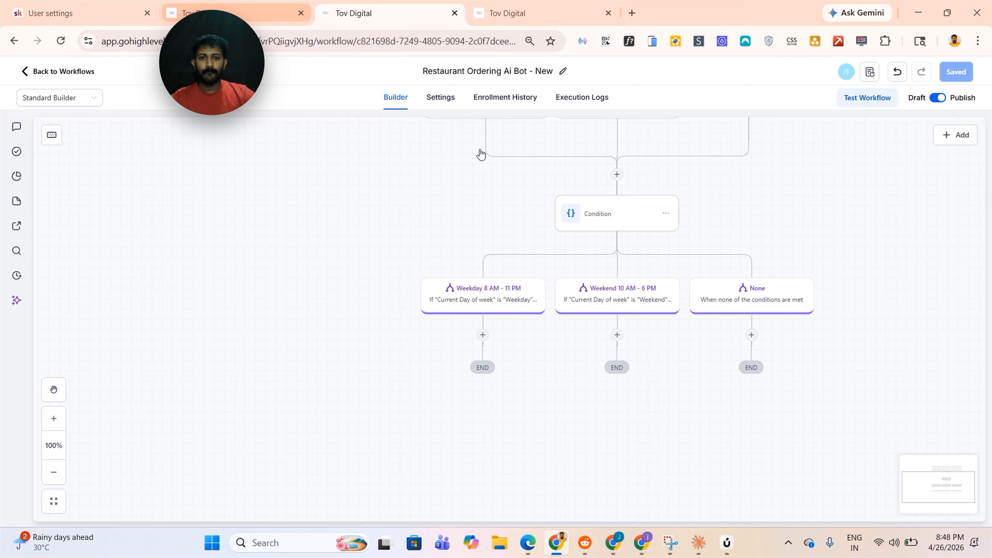
pyautogui.click(483, 335)
pyautogui.click(818, 242)
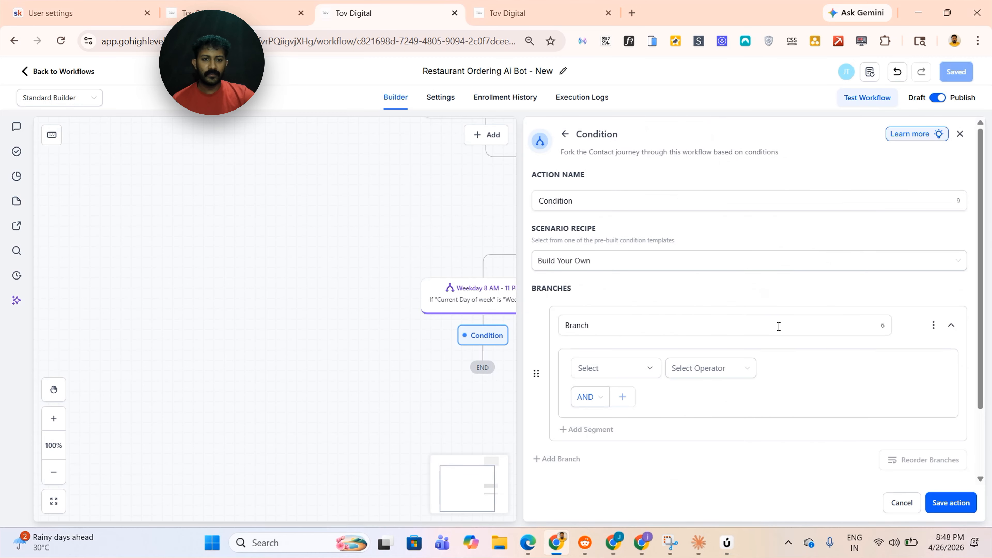
pyautogui.scroll(-2, 618, 365)
pyautogui.click(633, 310)
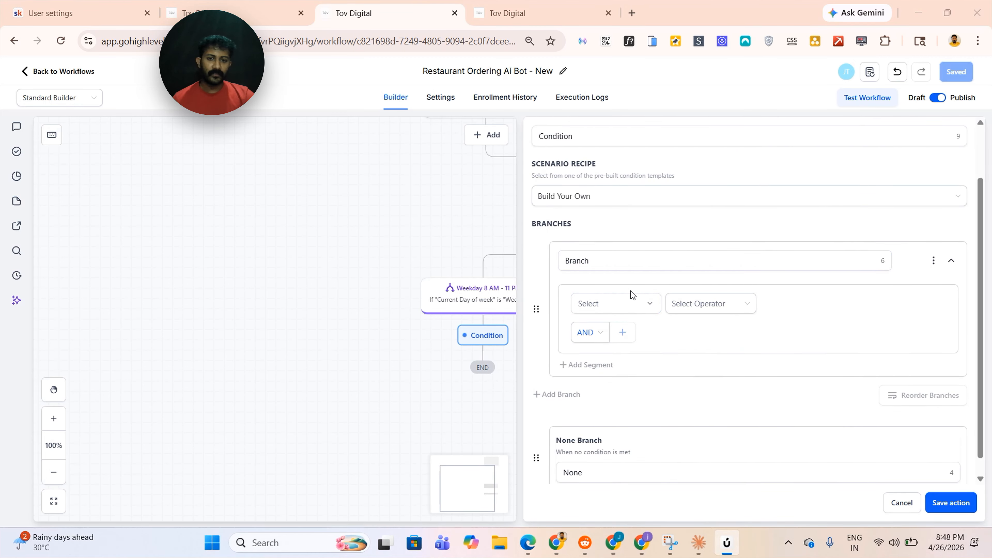
pyautogui.click(626, 268)
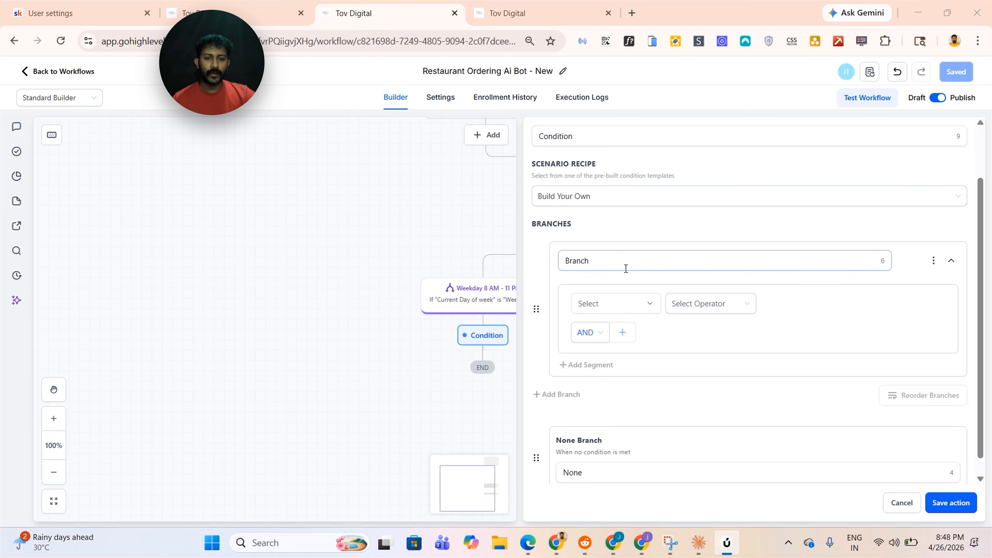
pyautogui.moveTo(484, 222); pyautogui.dragTo(266, 342)
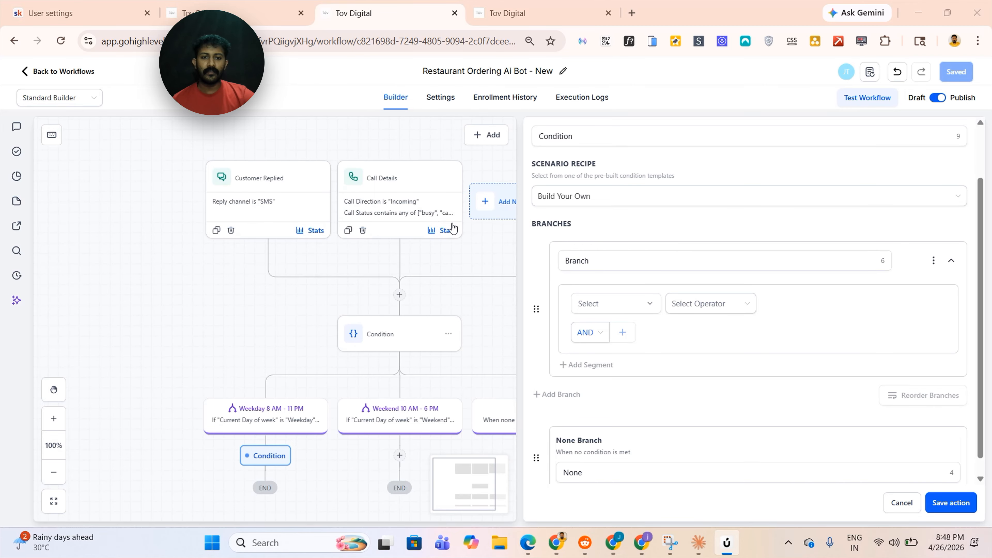
pyautogui.scroll(-1, 700, 325)
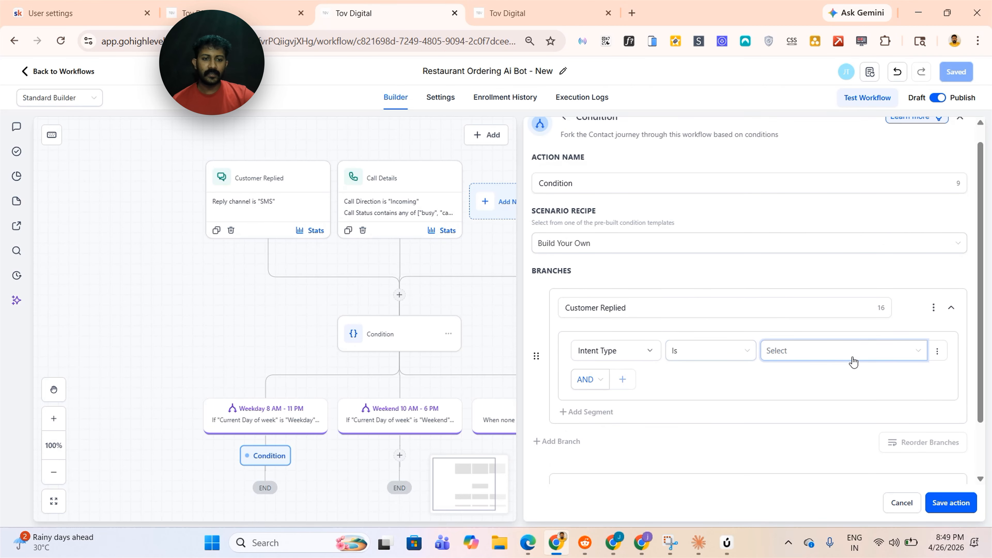
pyautogui.click(853, 359)
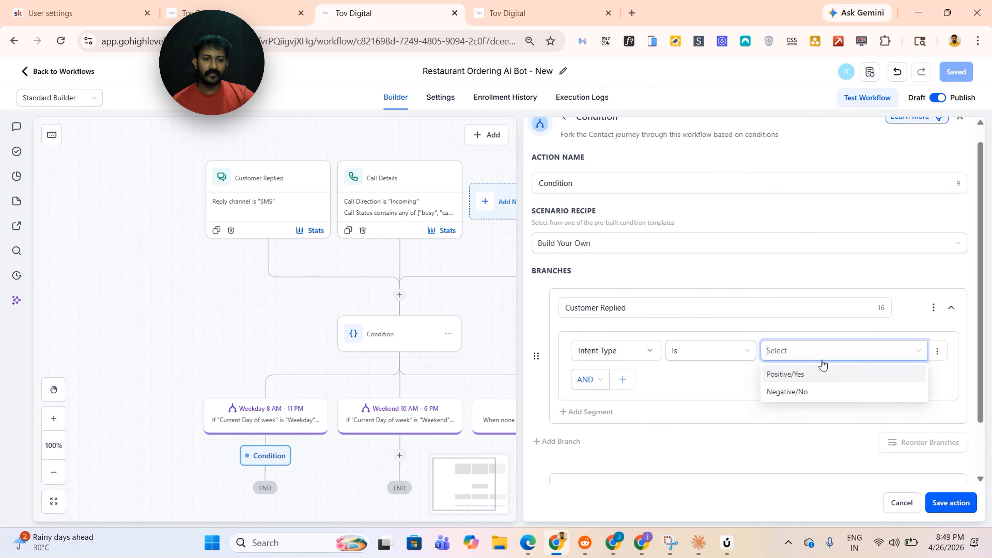
pyautogui.click(793, 378)
# Add a second branch requiring Intent Type Is Negative/No and save the condition
pyautogui.scroll(-2, 636, 379)
pyautogui.click(574, 378)
pyautogui.scroll(-4, 590, 376)
pyautogui.click(619, 286)
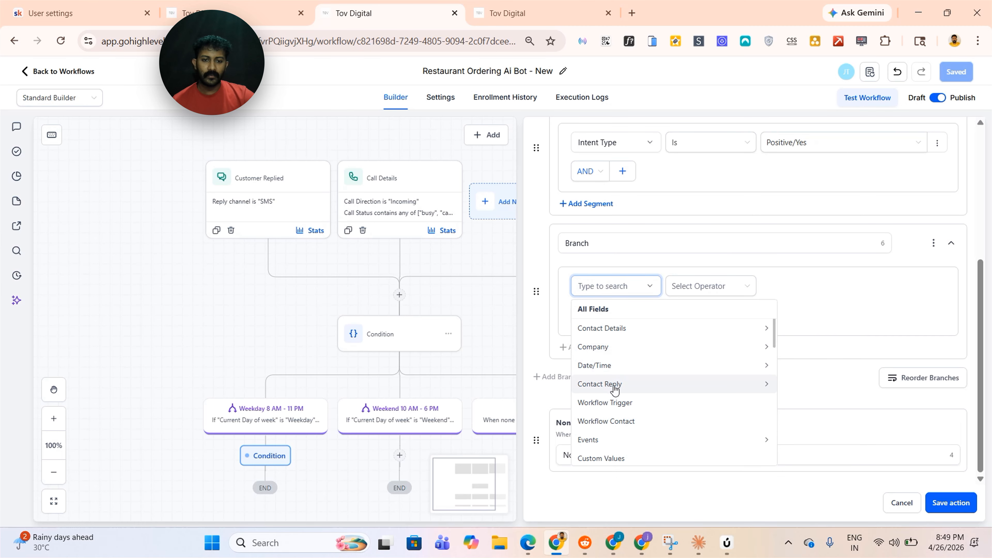
pyautogui.click(615, 389)
pyautogui.click(626, 370)
pyautogui.click(687, 288)
pyautogui.click(694, 309)
pyautogui.click(807, 288)
pyautogui.click(812, 330)
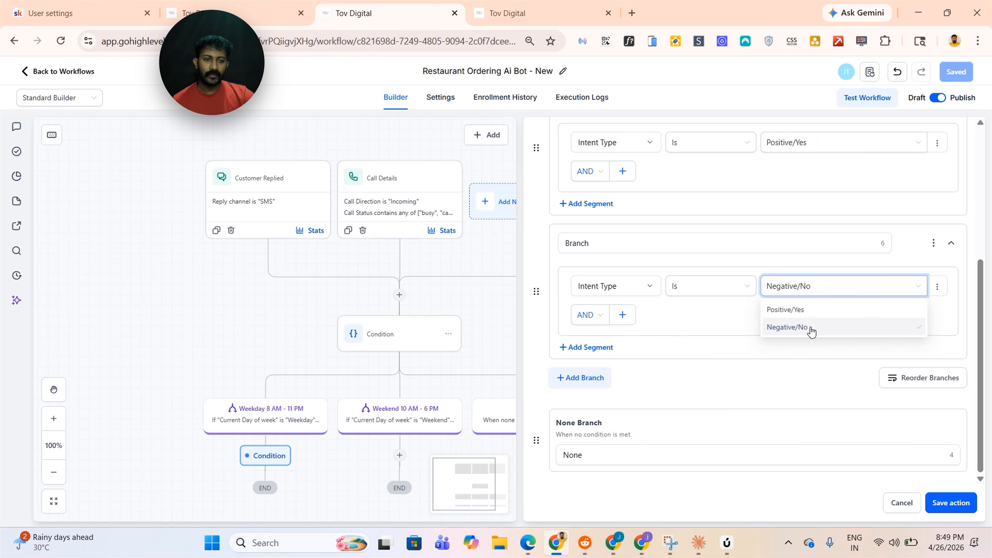
pyautogui.click(929, 505)
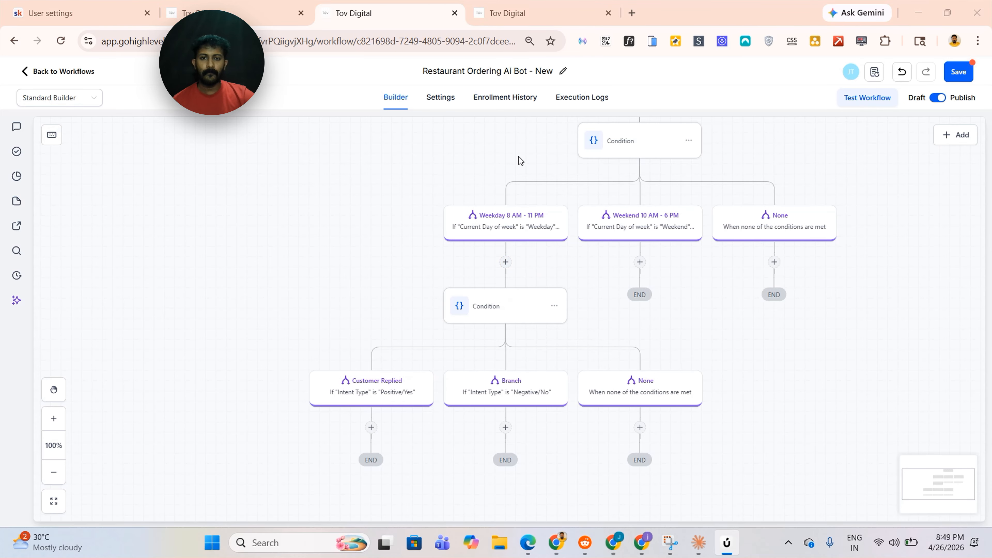
# Add a Send SMS action under the Customer Replied branch
pyautogui.scroll(-2, 519, 157)
pyautogui.click(393, 349)
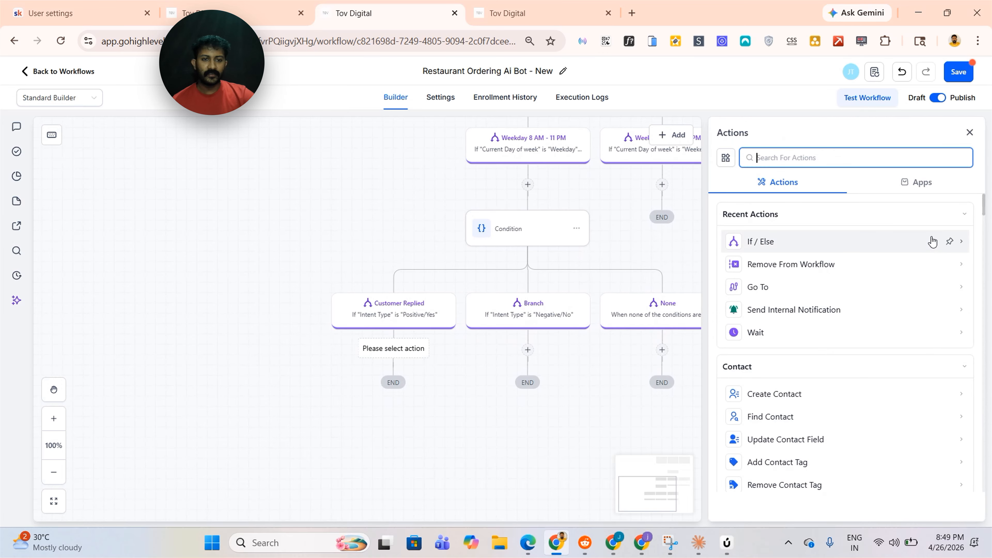
pyautogui.write('sms')
pyautogui.click(822, 239)
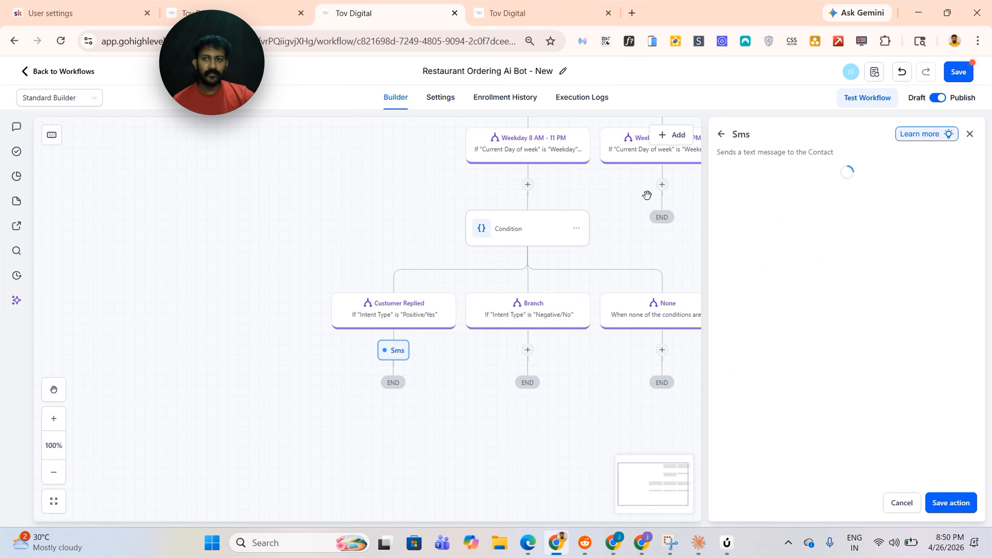
# Copy the original workflow's SMS action name and paste it as this SMS action's name
pyautogui.click(193, 5)
pyautogui.click(842, 216)
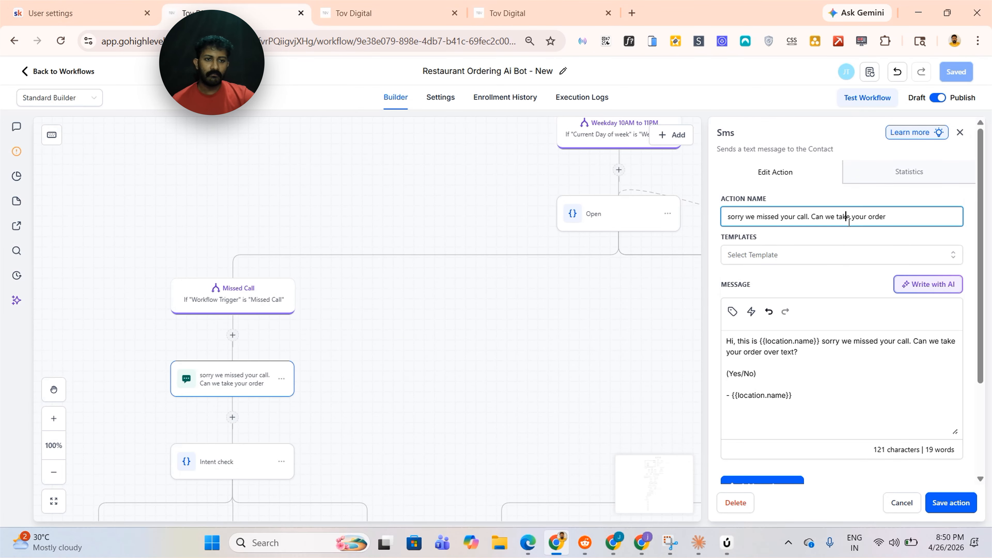
pyautogui.hotkey('ctrl', 'a')
pyautogui.hotkey('ctrl', 'c')
pyautogui.click(392, 11)
pyautogui.click(787, 219)
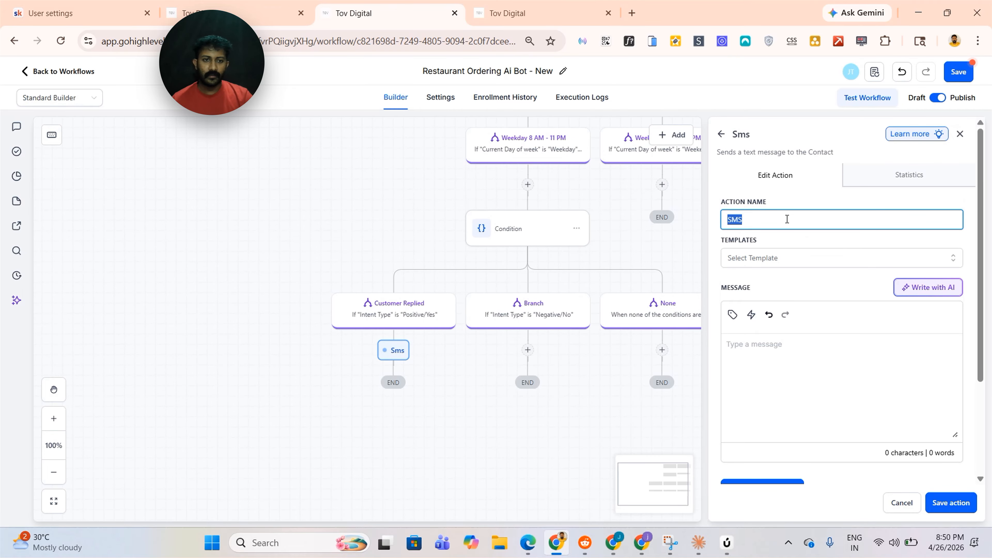
pyautogui.hotkey('ctrl', 'v')
# Copy the original SMS message text into this action's message, then save the action and the workflow
pyautogui.click(757, 360)
pyautogui.click(274, 7)
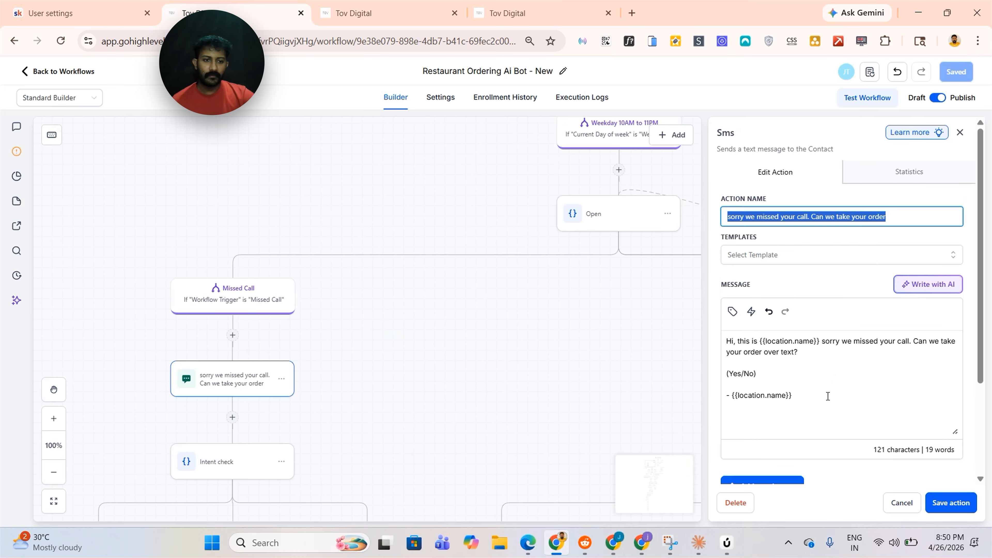
pyautogui.click(829, 397)
pyautogui.hotkey('ctrl', 'a')
pyautogui.hotkey('ctrl', 'c')
pyautogui.click(381, 4)
pyautogui.hotkey('ctrl', 'v')
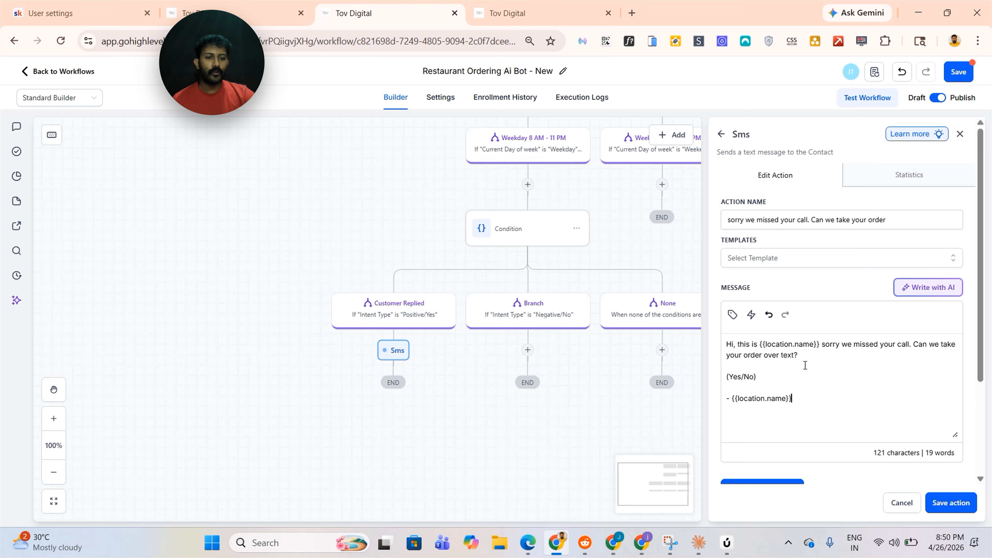
pyautogui.click(954, 504)
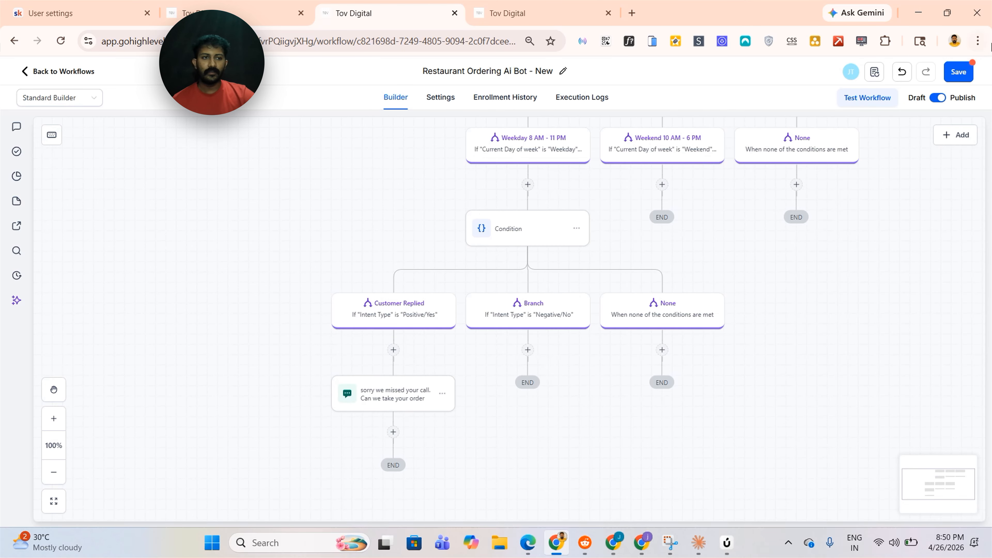
pyautogui.click(961, 77)
# Add a condition under the Weekday branch whose first branch requires Workflow Trigger Is Call Details
pyautogui.click(207, 5)
pyautogui.moveTo(496, 322); pyautogui.dragTo(197, 328)
pyautogui.moveTo(446, 347); pyautogui.dragTo(334, 355)
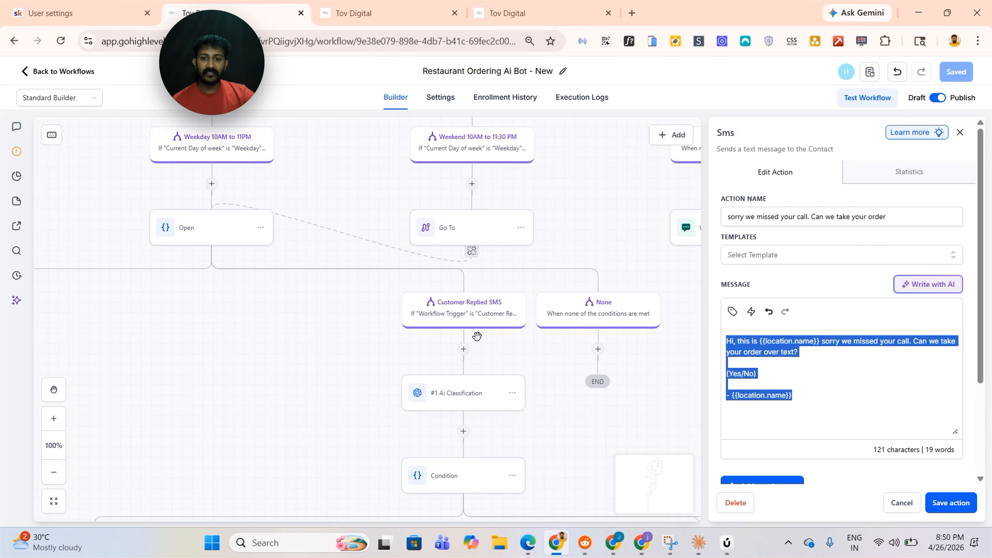
pyautogui.click(387, 12)
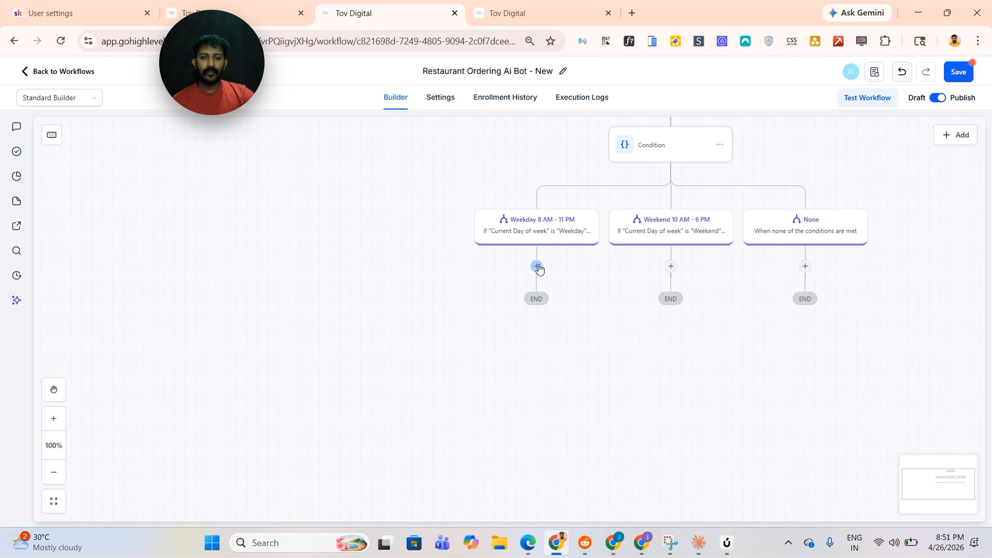
pyautogui.click(536, 266)
pyautogui.click(798, 265)
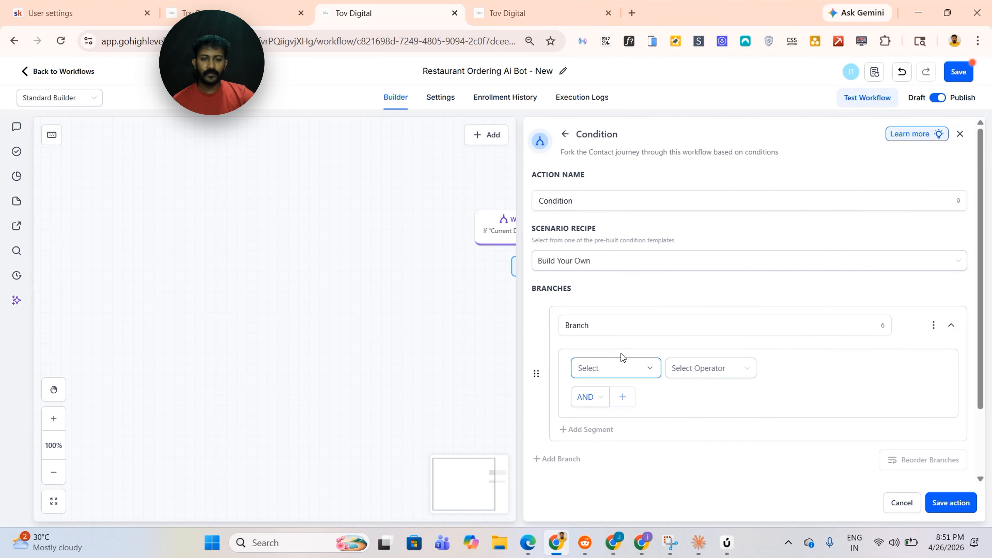
pyautogui.scroll(-1, 621, 363)
pyautogui.scroll(-1, 622, 372)
pyautogui.click(612, 303)
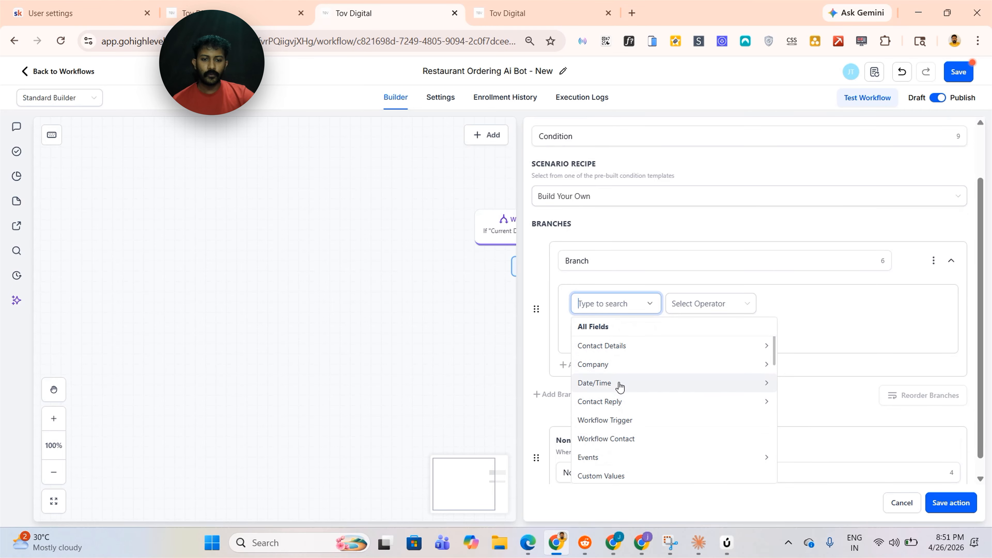
pyautogui.click(621, 421)
pyautogui.click(702, 307)
pyautogui.click(705, 328)
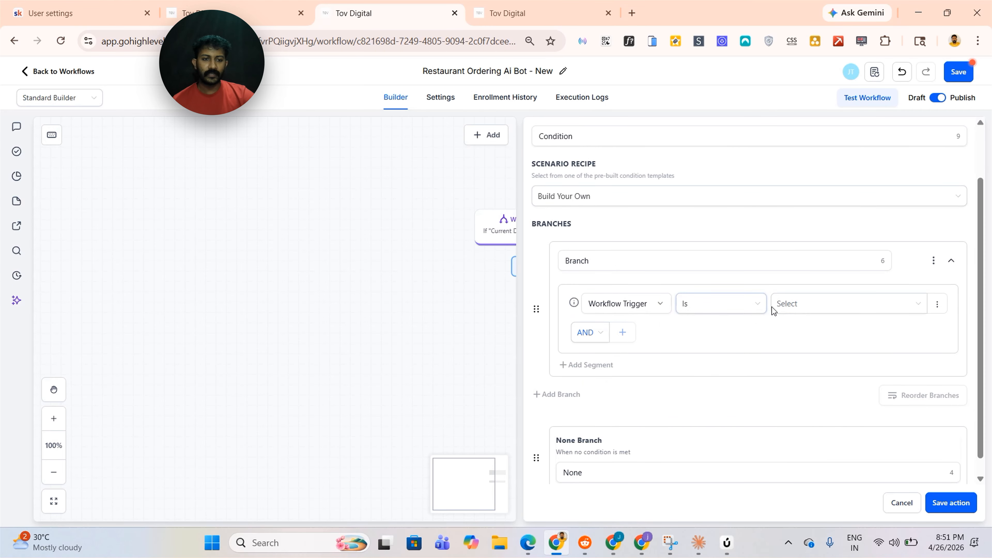
pyautogui.click(775, 308)
pyautogui.click(818, 351)
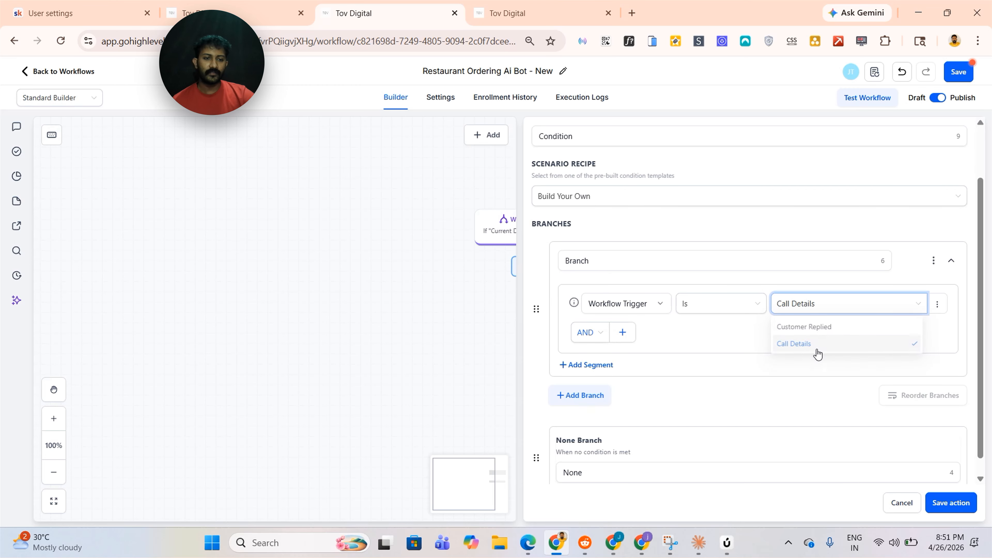
# Add a second branch requiring Workflow Trigger Is Customer Replied
pyautogui.scroll(-1, 641, 375)
pyautogui.click(606, 377)
pyautogui.scroll(-6, 781, 282)
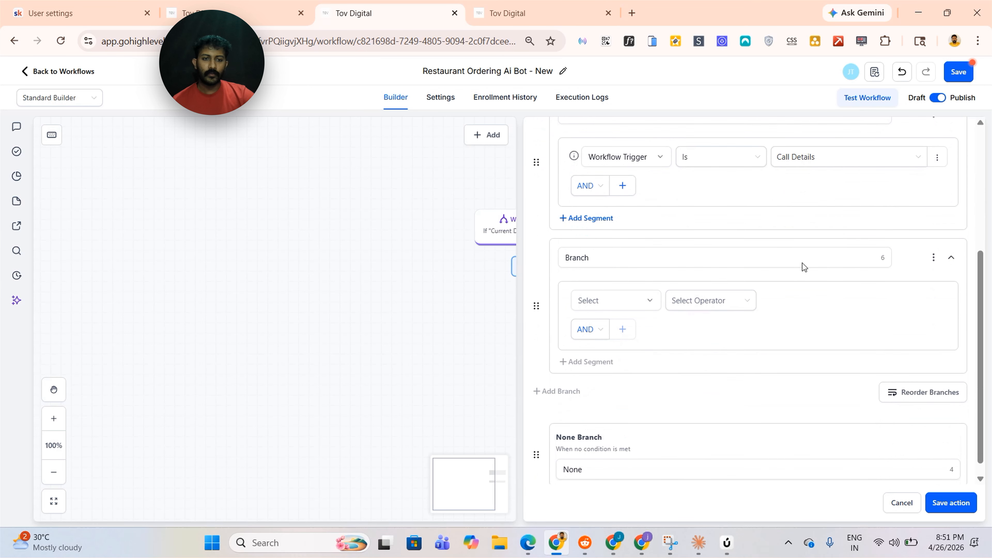
pyautogui.click(636, 294)
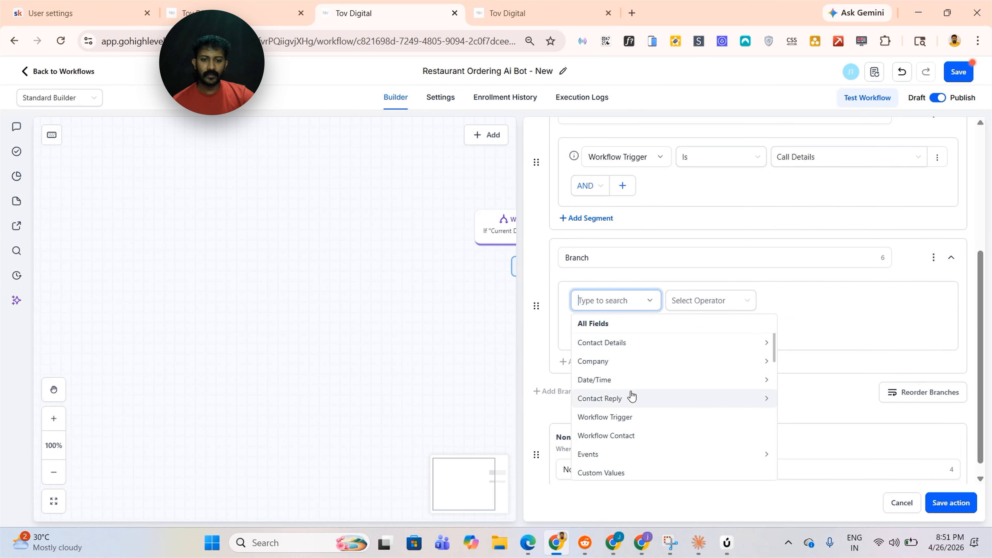
pyautogui.click(609, 302)
pyautogui.click(610, 301)
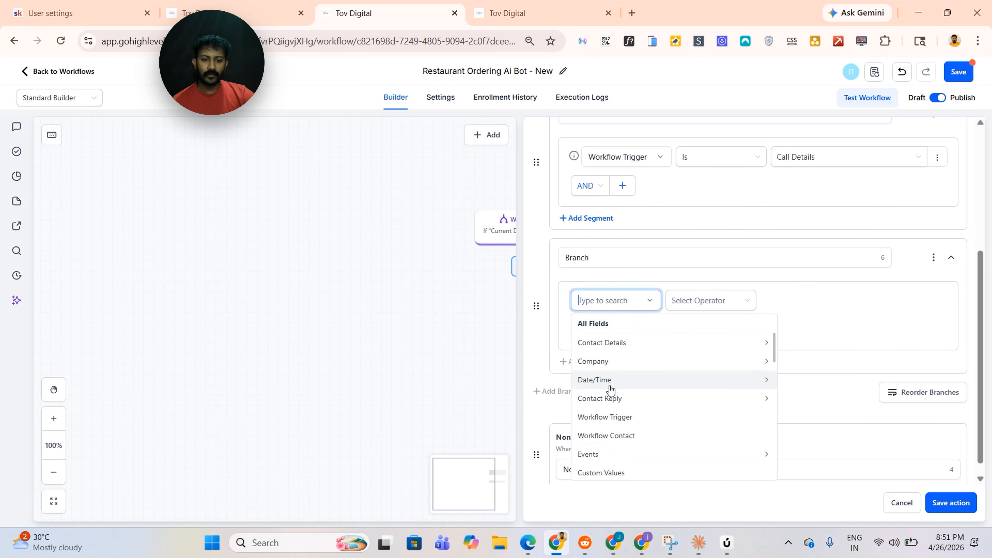
pyautogui.click(612, 417)
pyautogui.click(706, 301)
pyautogui.click(686, 324)
pyautogui.click(832, 325)
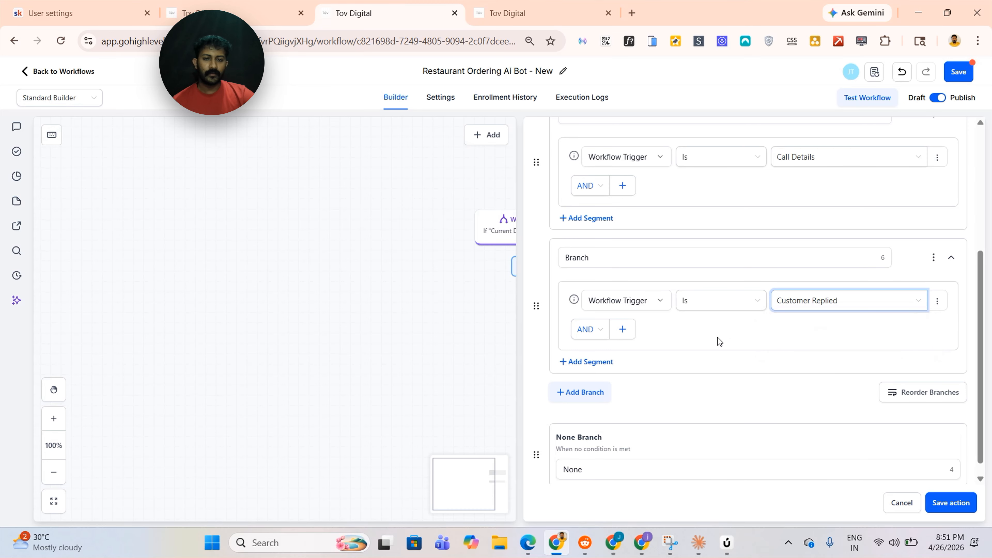
# Rename the branches to Call Details and Customer Replied and save the condition
pyautogui.scroll(5, 664, 313)
pyautogui.click(625, 303)
pyautogui.press('BackSpace')
pyautogui.press('BackSpace')
pyautogui.press('BackSpace')
pyautogui.press('BackSpace')
pyautogui.press('BackSpace')
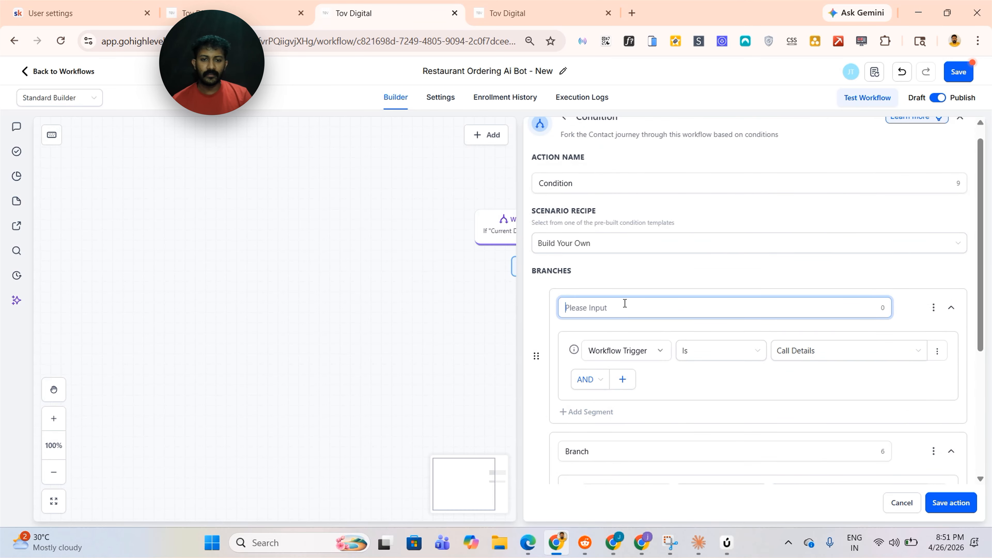
pyautogui.write('Ca')
pyautogui.scroll(-5, 625, 303)
pyautogui.click(625, 238)
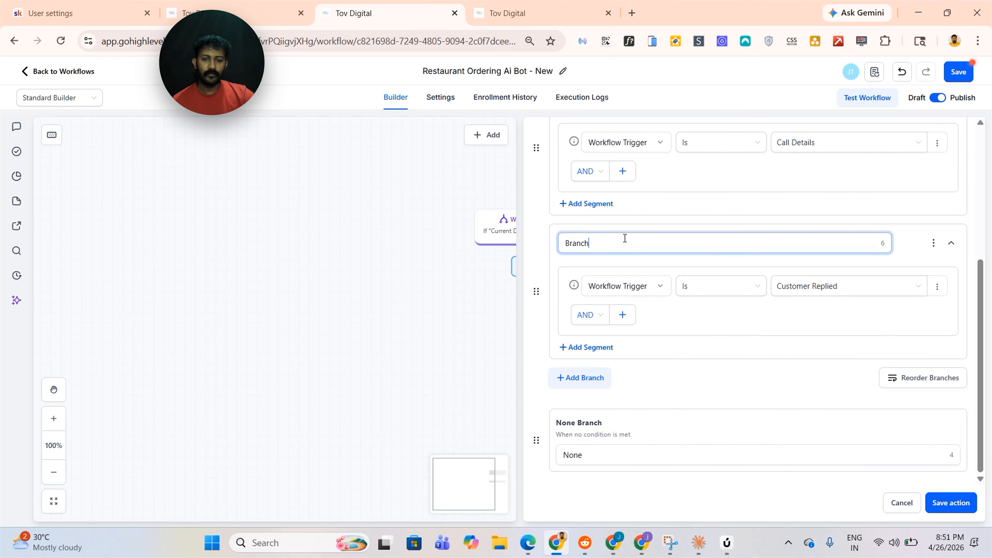
pyautogui.press('BackSpace')
pyautogui.press('BackSpace')
pyautogui.press('BackSpace')
pyautogui.press('BackSpace')
pyautogui.press('BackSpace')
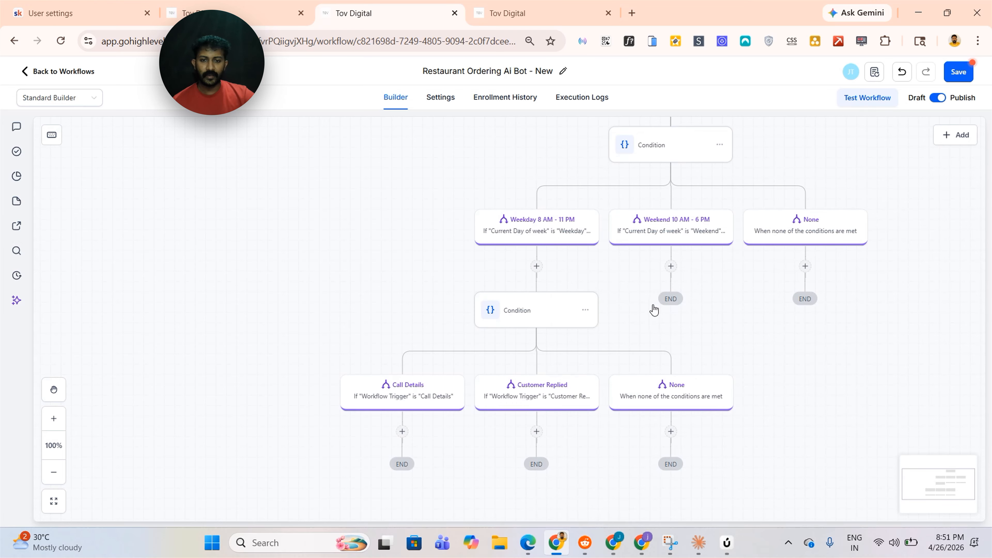
pyautogui.click(954, 81)
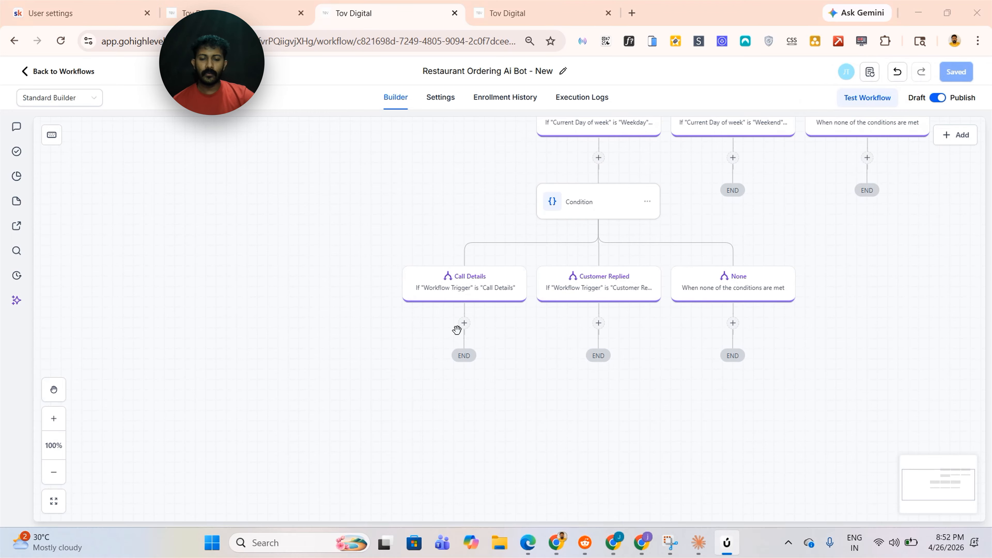
# Add a Send SMS action under the Call Details branch, pasting the original SMS action's name and message into it
pyautogui.click(464, 324)
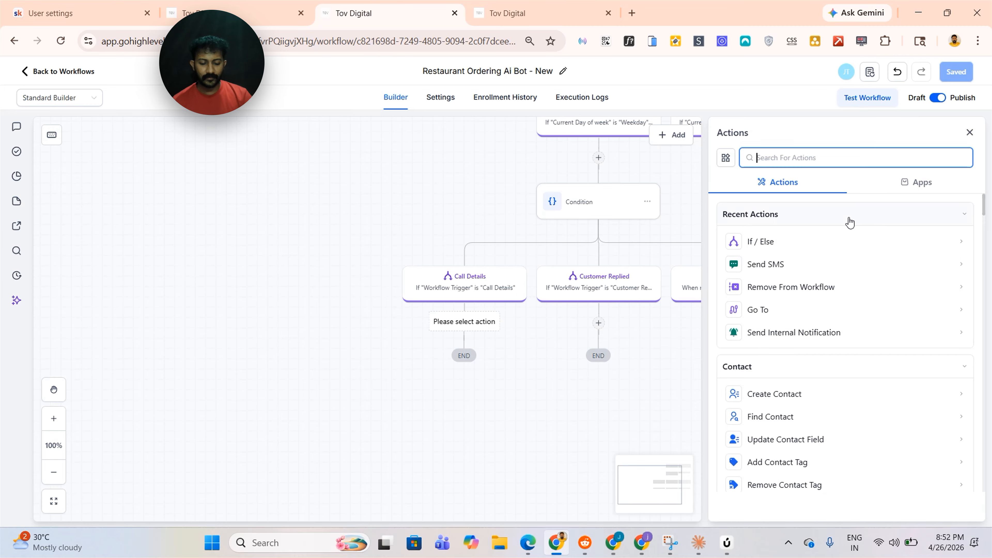
pyautogui.click(766, 265)
pyautogui.click(241, 6)
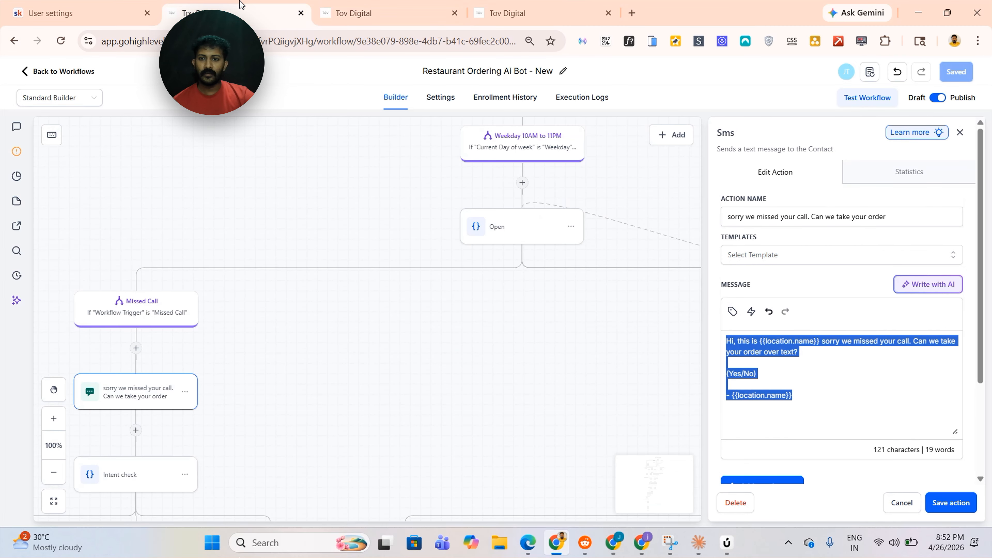
pyautogui.moveTo(307, 394); pyautogui.dragTo(391, 375)
pyautogui.click(903, 219)
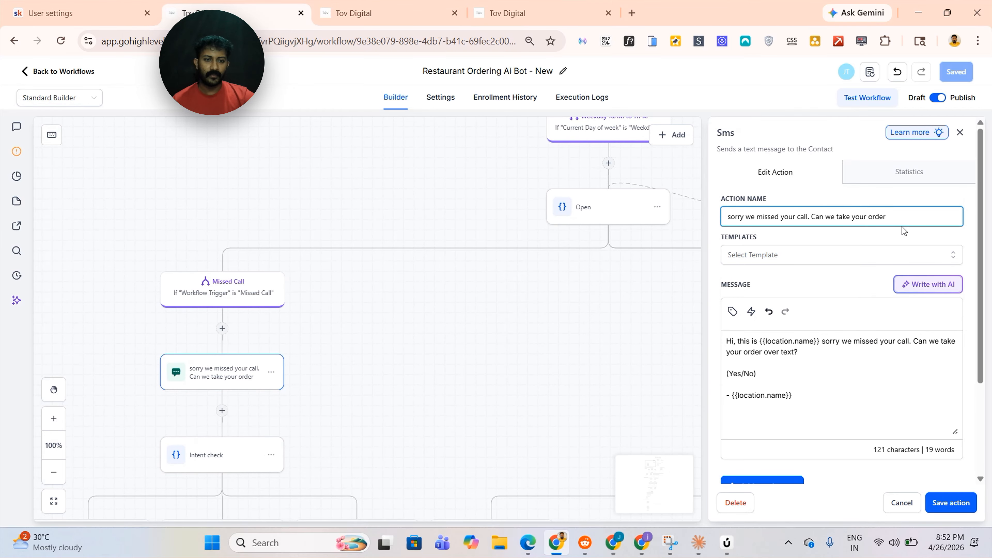
pyautogui.tripleClick(883, 217)
pyautogui.hotkey('ctrl', 'c')
pyautogui.hotkey('ctrl', 'Tab')
pyautogui.click(763, 218)
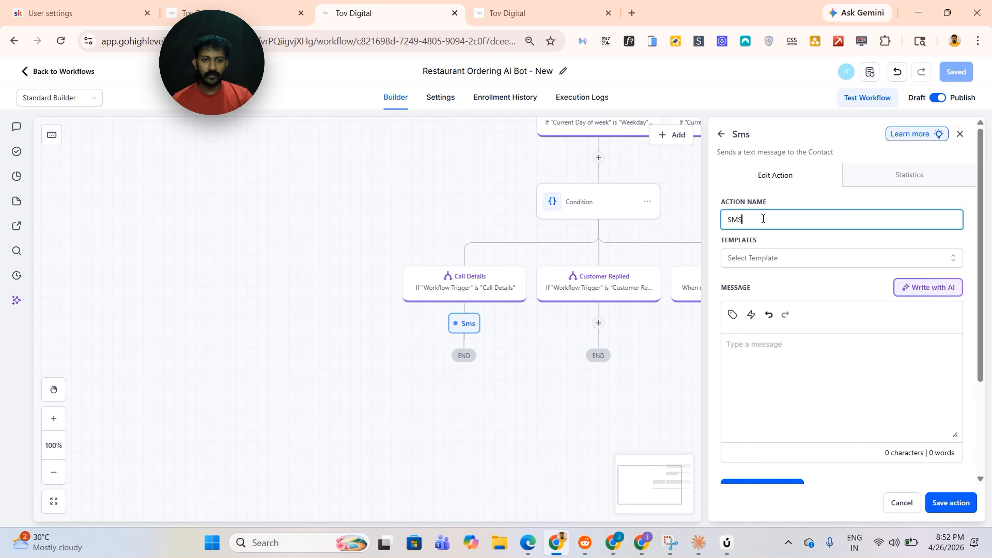
pyautogui.hotkey('ctrl', 'a')
pyautogui.press('BackSpace')
pyautogui.hotkey('ctrl', 'v')
pyautogui.click(788, 344)
pyautogui.write('Hi, this is {{location.name}} sorry we missed your call. Can we take your order over text?  (Yes/No)  - {{location.name}}')
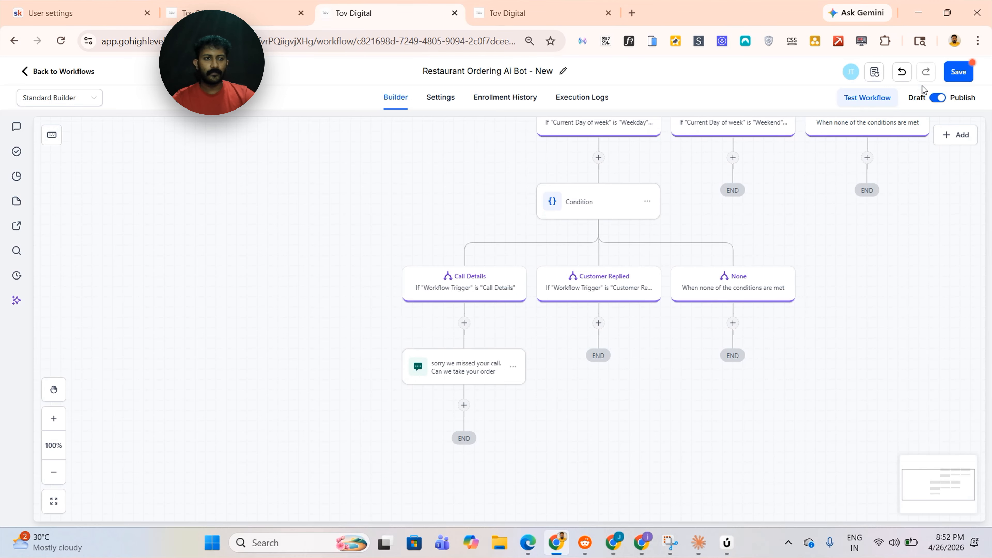
# Add a GPT Powered By OpenAI action under the Customer Replied branch
pyautogui.hotkey('ctrl', 'shift', 'Tab')
pyautogui.moveTo(526, 440); pyautogui.dragTo(197, 386)
pyautogui.click(565, 315)
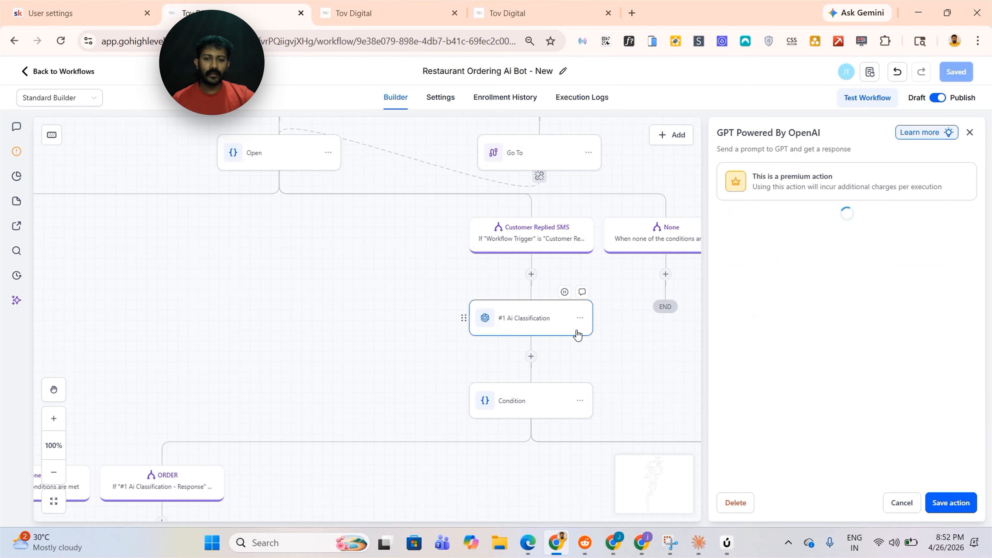
pyautogui.click(364, 13)
pyautogui.click(598, 323)
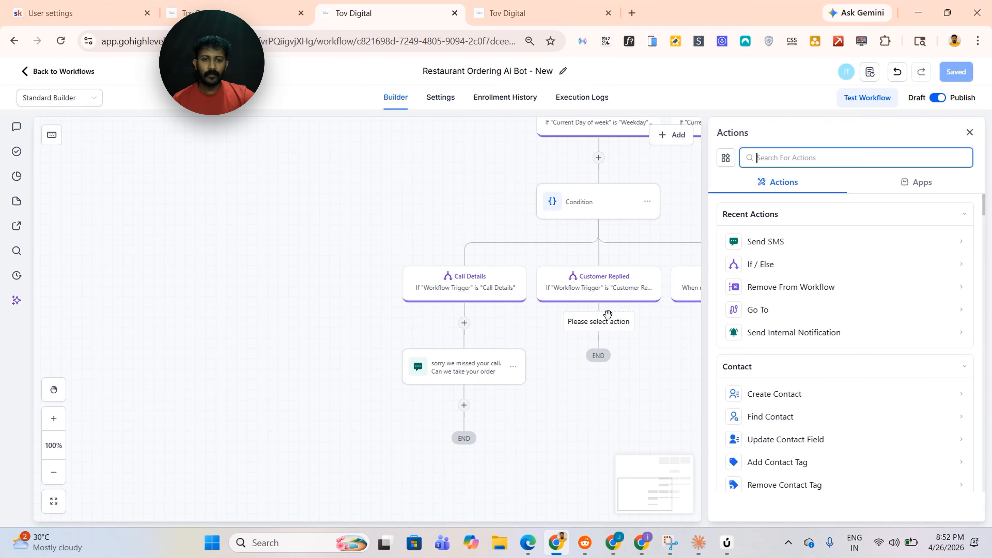
pyautogui.write('CHAT')
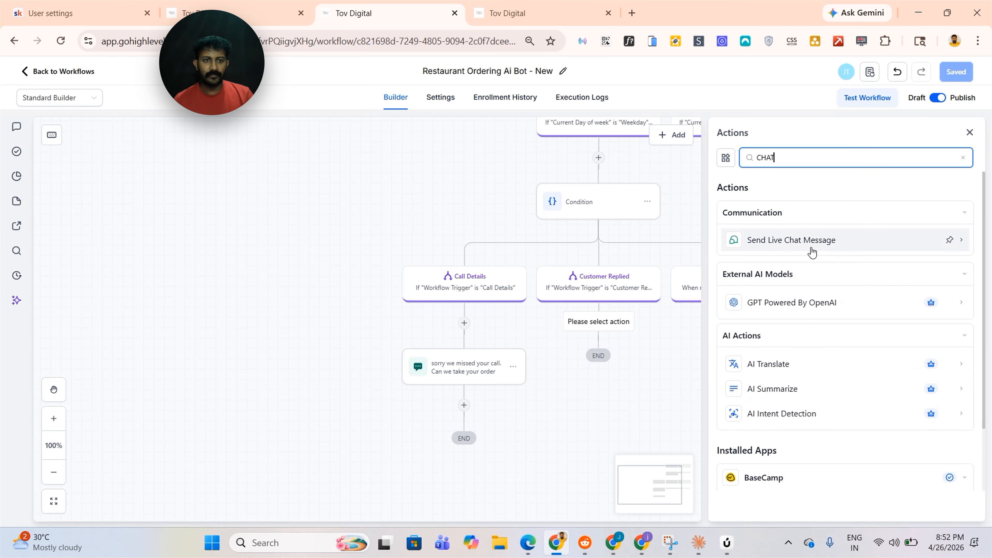
pyautogui.click(789, 302)
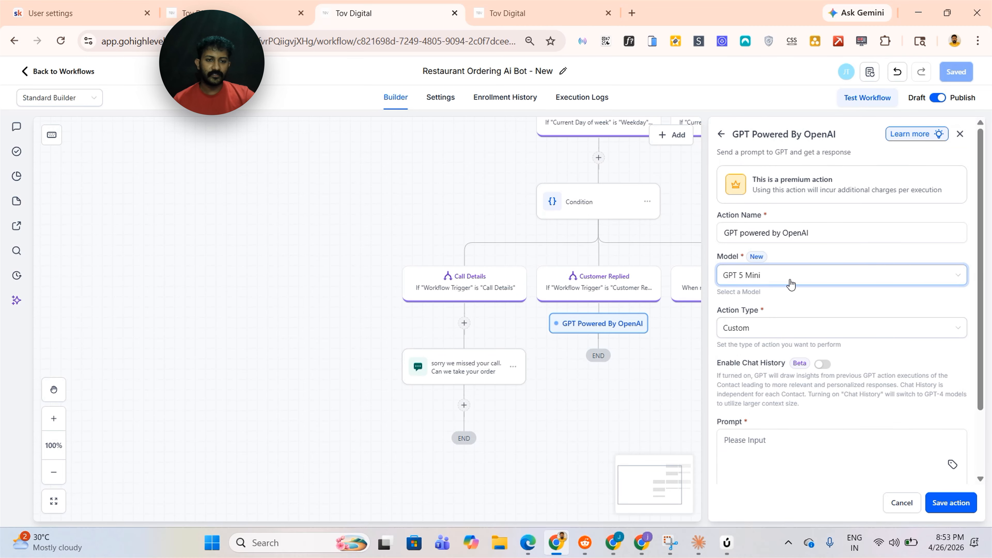
# Copy the original Ai Classification prompt into the GPT action's prompt, then save the action and the workflow
pyautogui.scroll(-2, 785, 289)
pyautogui.scroll(-1, 788, 293)
pyautogui.click(115, 8)
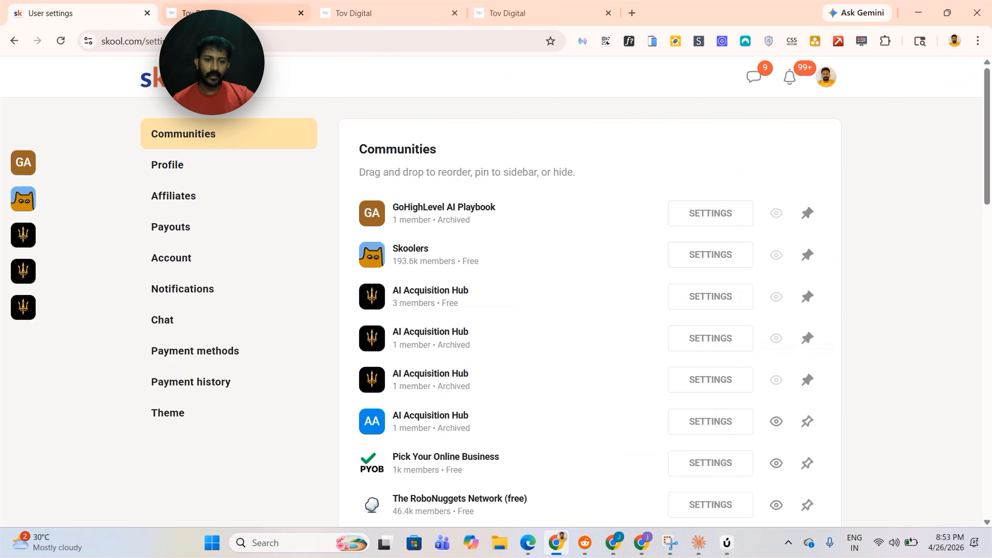
pyautogui.click(282, 8)
pyautogui.scroll(-2, 828, 429)
pyautogui.click(823, 400)
pyautogui.hotkey('ctrl', 'a')
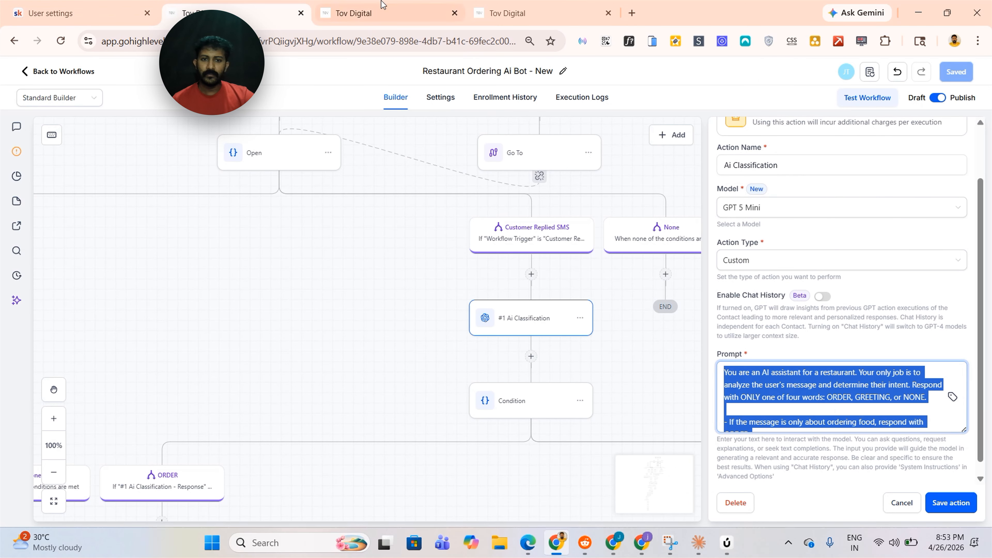
pyautogui.click(379, 7)
pyautogui.click(902, 401)
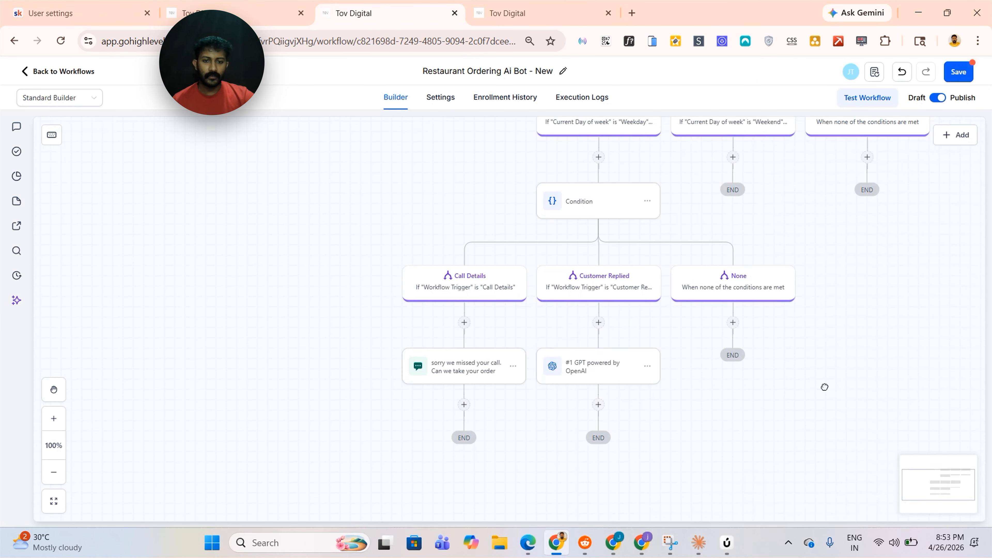
pyautogui.moveTo(824, 388); pyautogui.dragTo(791, 313)
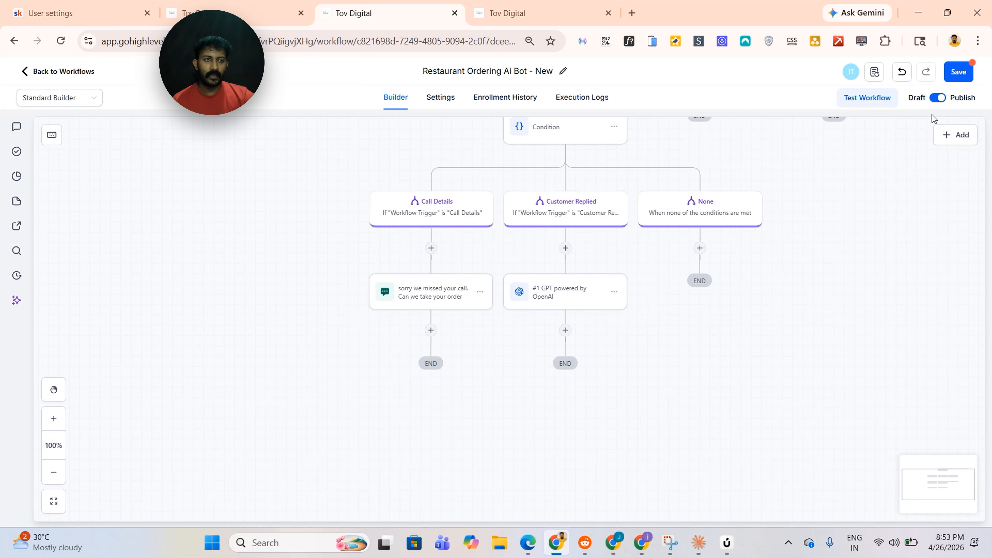
pyautogui.click(966, 73)
# Rename the GPT action to Ai Classification, copying the name from the original, and save the action
pyautogui.click(281, 8)
pyautogui.scroll(2, 804, 304)
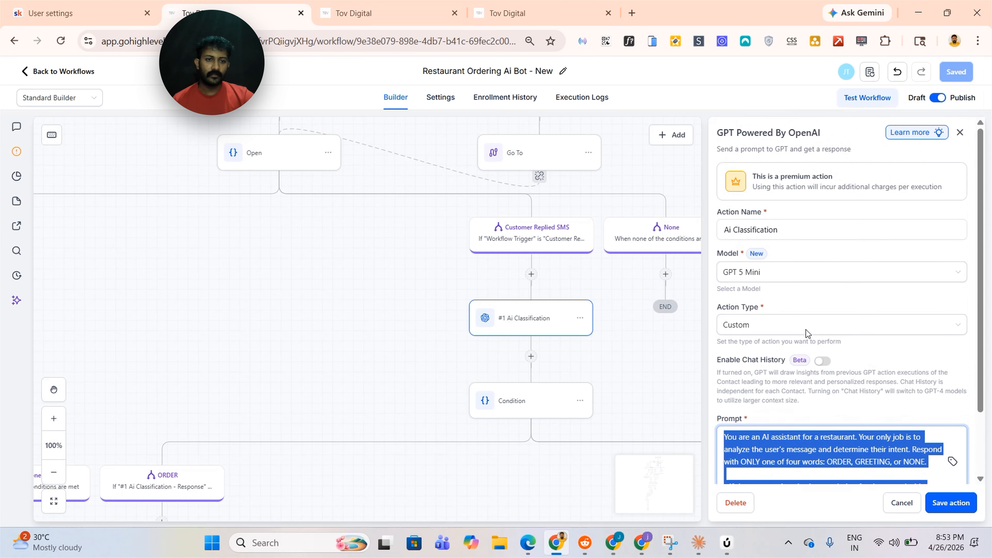
pyautogui.click(779, 230)
pyautogui.hotkey('ctrl', 'a')
pyautogui.hotkey('ctrl', 'c')
pyautogui.click(379, 13)
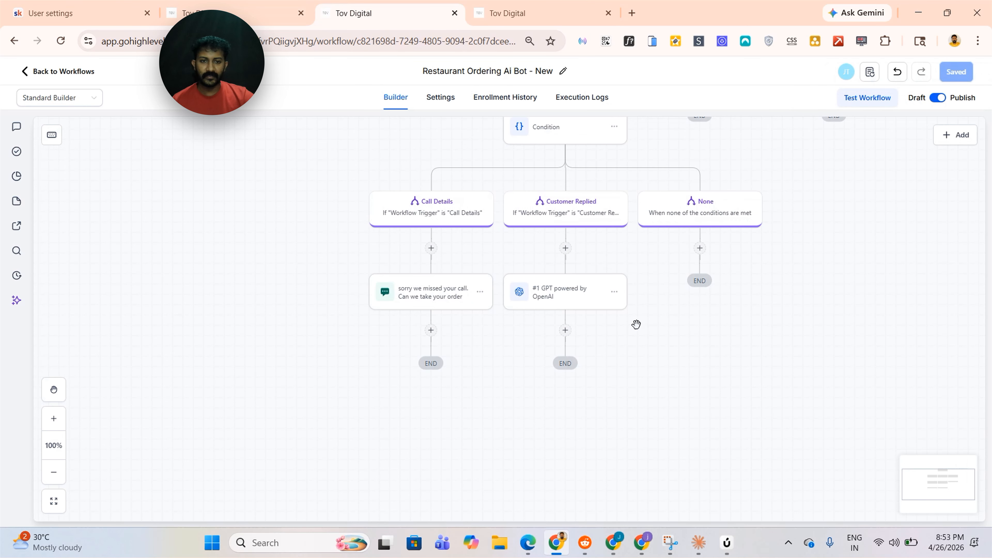
pyautogui.click(743, 230)
pyautogui.hotkey('ctrl', 'a')
pyautogui.press('BackSpace')
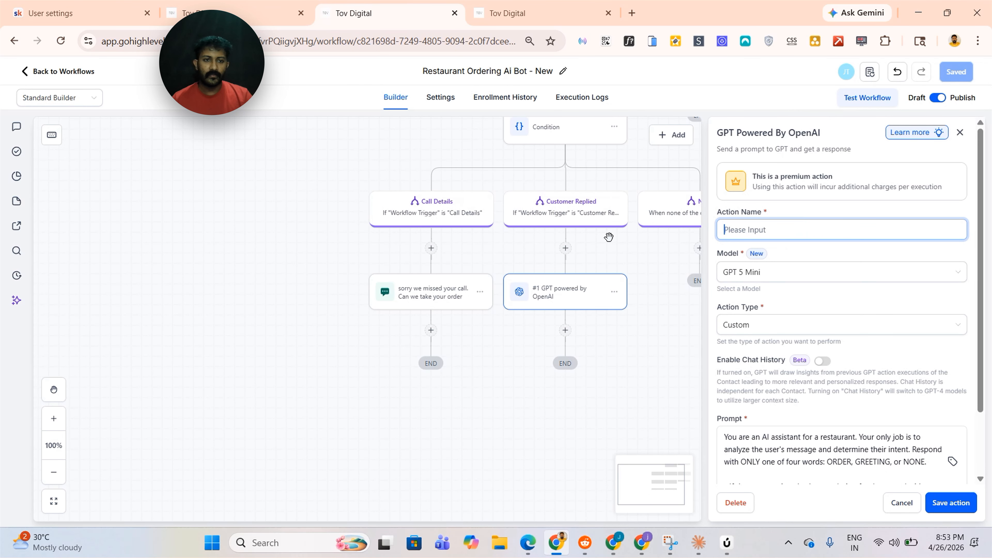
pyautogui.hotkey('ctrl', 'v')
pyautogui.click(952, 503)
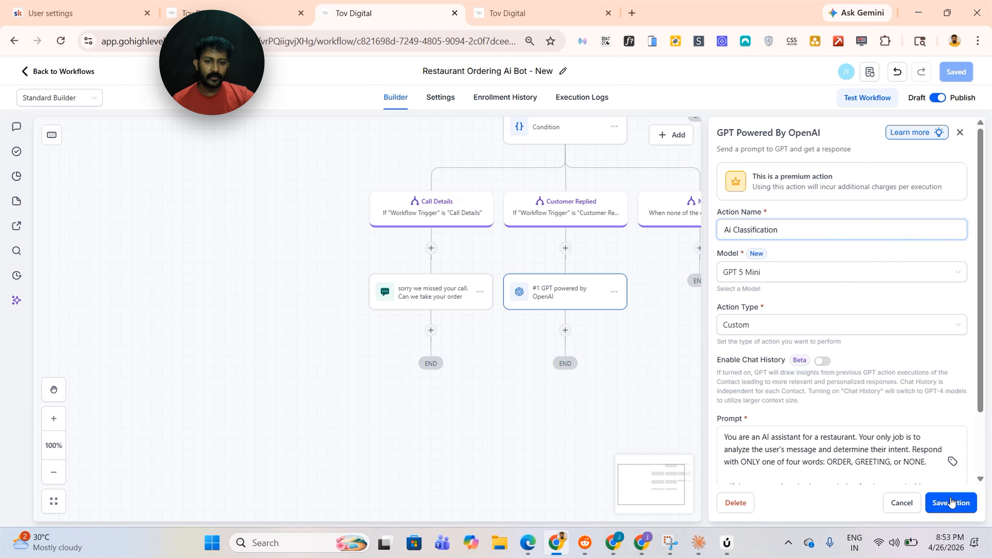
# Add an If/Else condition below the Call Details SMS with a Yes branch requiring Intent Type Is Positive/Yes
pyautogui.click(432, 331)
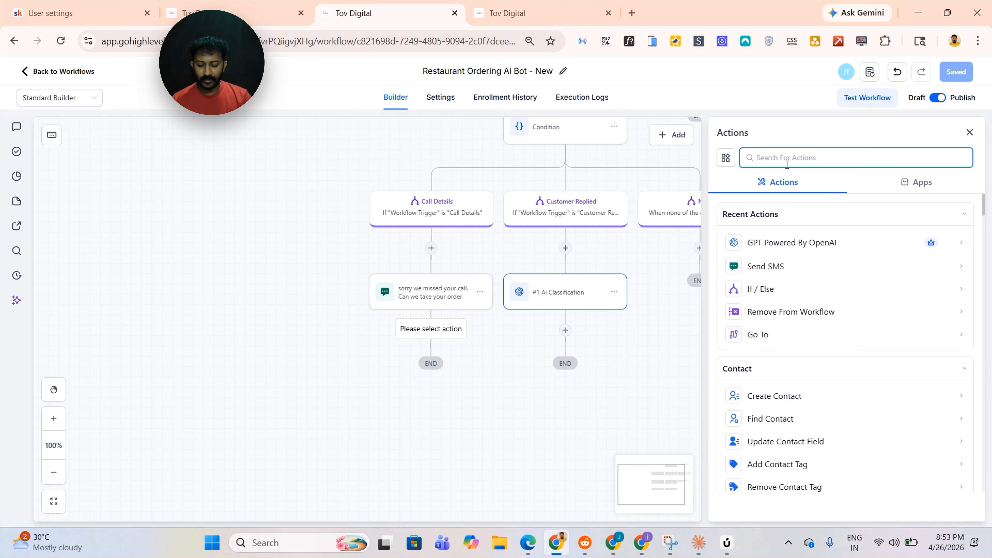
pyautogui.write('IF')
pyautogui.click(761, 384)
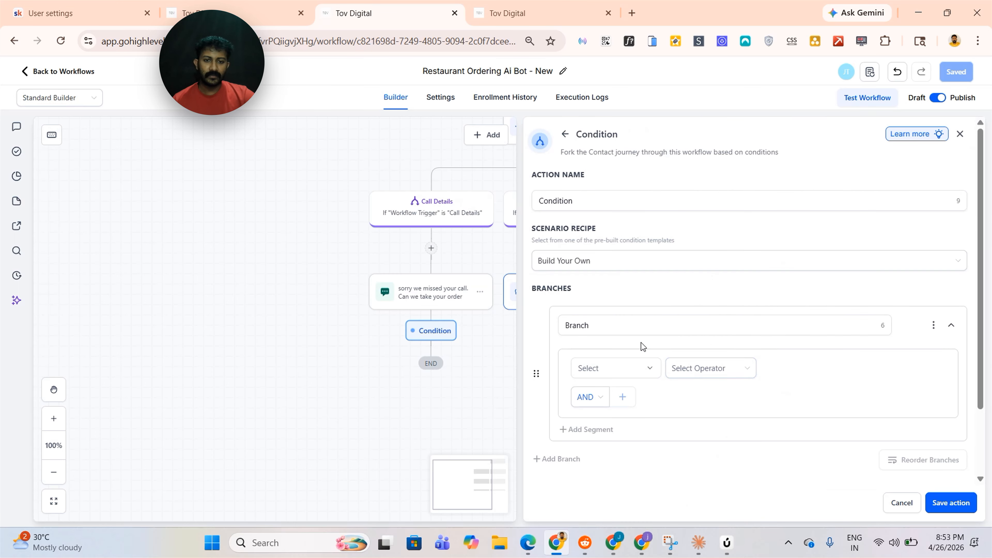
pyautogui.click(633, 326)
pyautogui.press('BackSpace')
pyautogui.press('BackSpace')
pyautogui.press('BackSpace')
pyautogui.press('BackSpace')
pyautogui.press('BackSpace')
pyautogui.press('BackSpace')
pyautogui.write('yES')
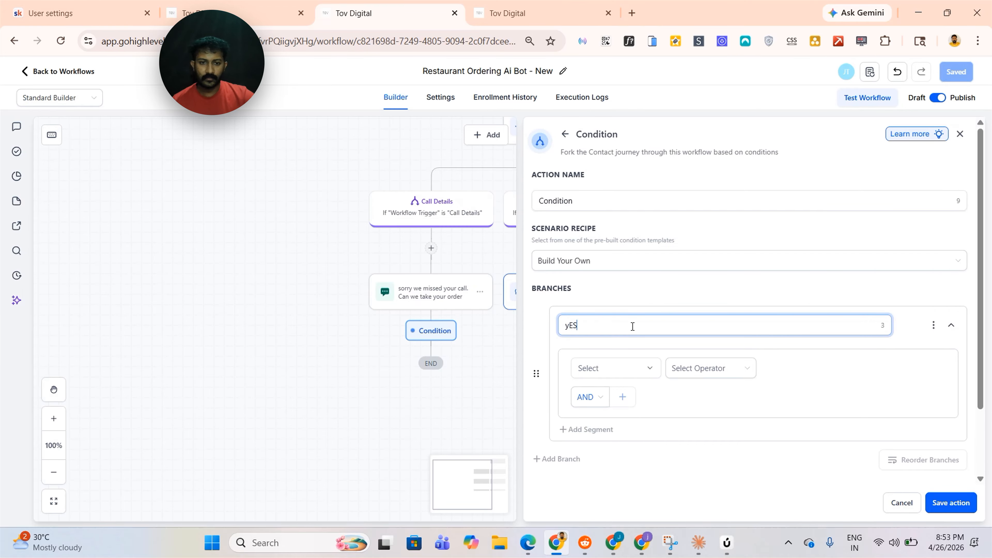
pyautogui.click(616, 368)
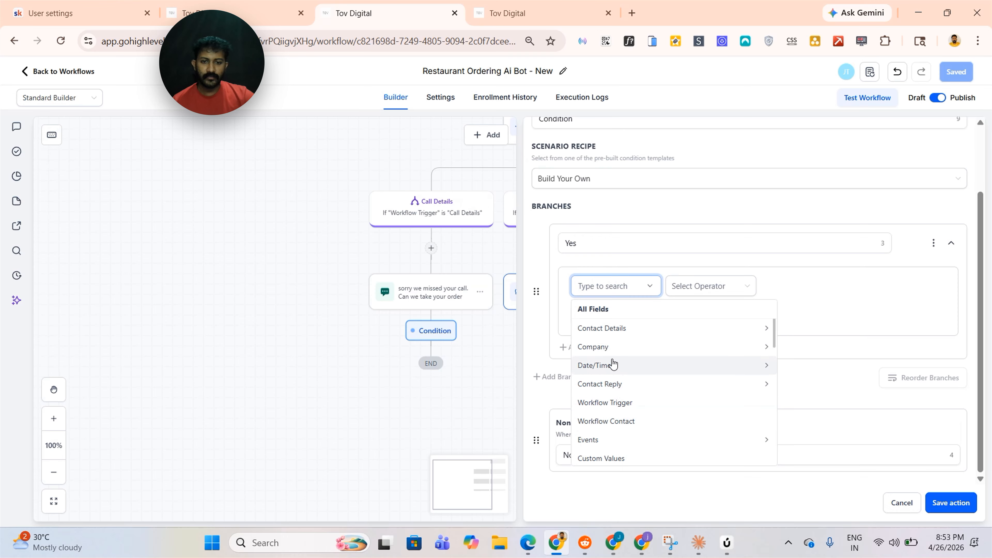
pyautogui.click(613, 385)
pyautogui.click(624, 370)
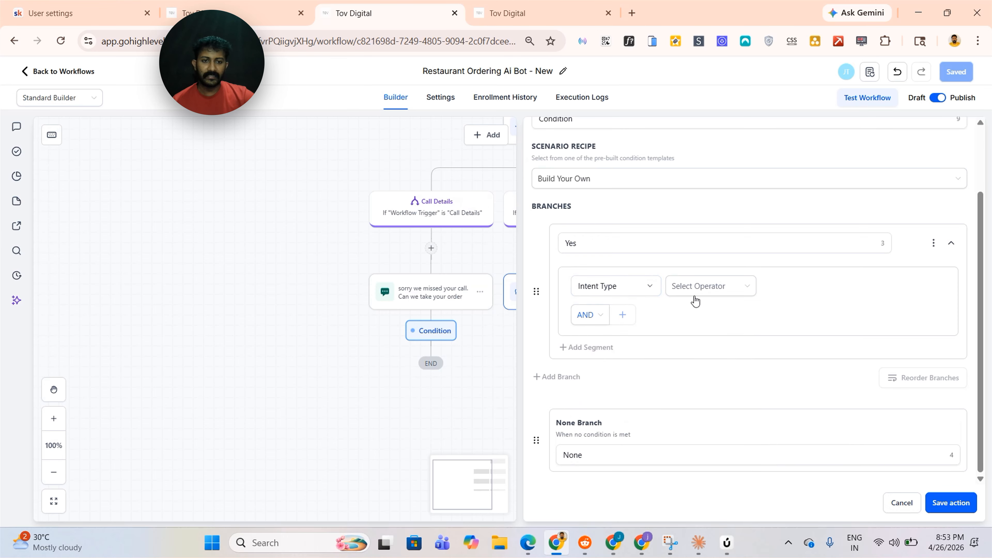
pyautogui.click(694, 292)
pyautogui.click(695, 313)
pyautogui.click(827, 309)
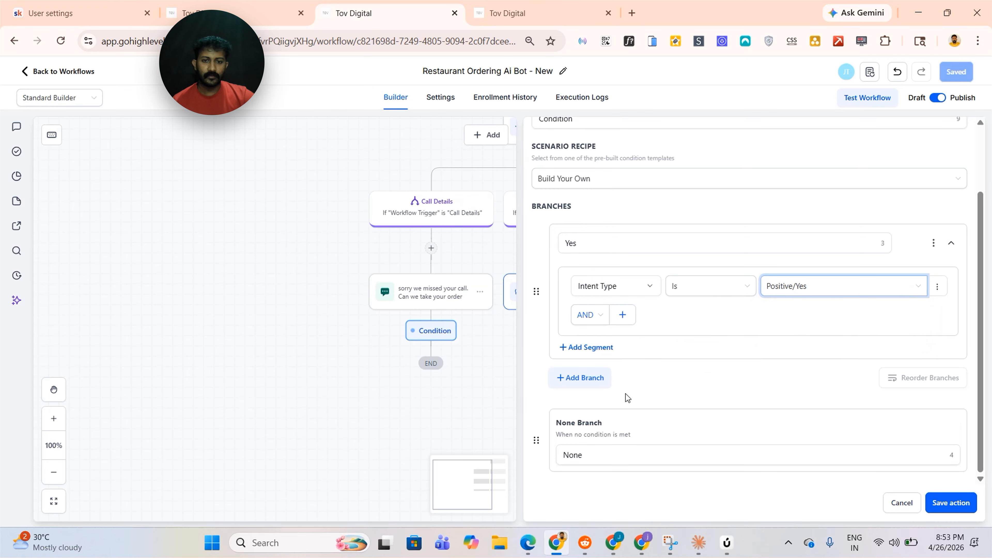
# Add a No branch requiring Intent Type Is Negative/No, then save the condition and the workflow
pyautogui.click(608, 380)
pyautogui.moveTo(598, 387); pyautogui.dragTo(569, 388)
pyautogui.press('BackSpace')
pyautogui.press('BackSpace')
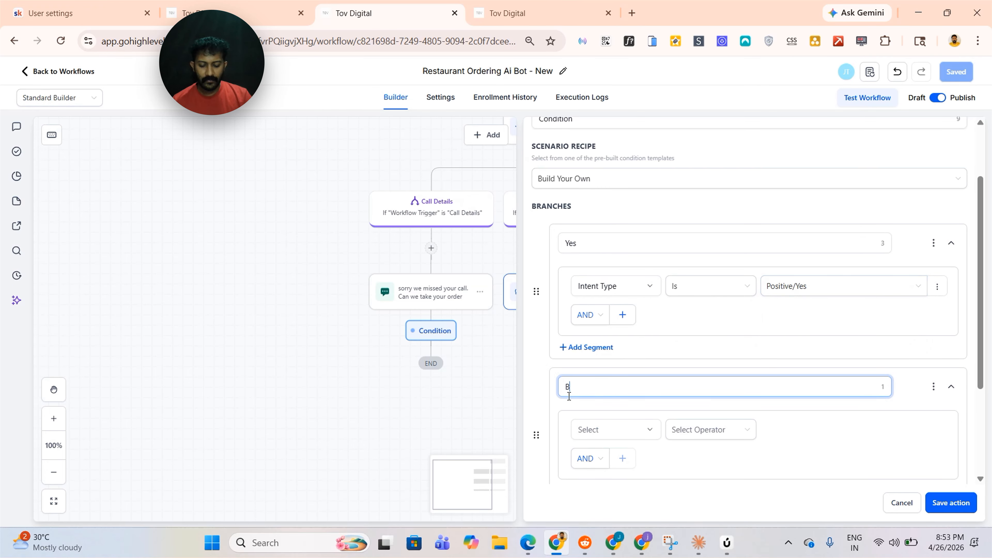
pyautogui.write('N')
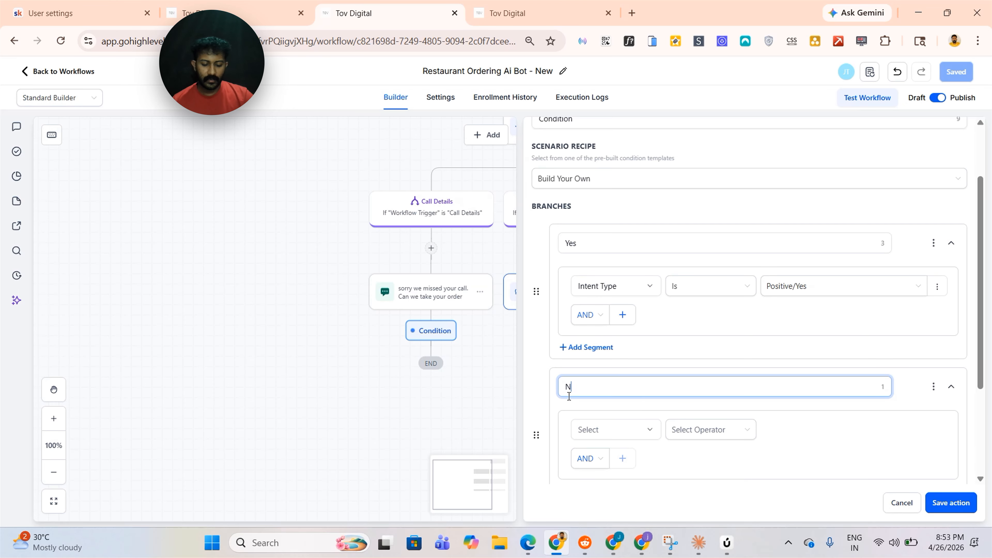
pyautogui.write('o')
pyautogui.click(613, 430)
pyautogui.scroll(-1, 612, 363)
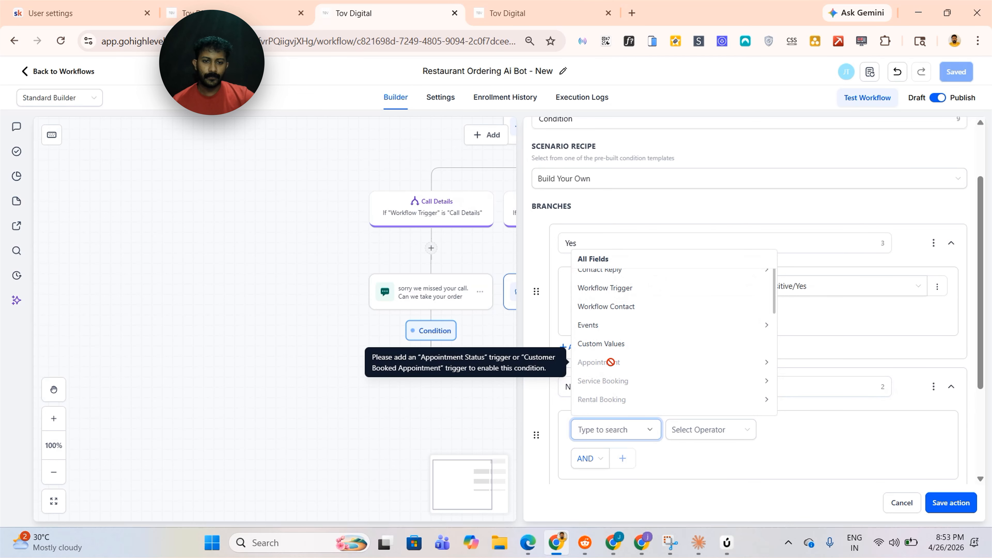
pyautogui.scroll(3, 612, 362)
pyautogui.click(616, 335)
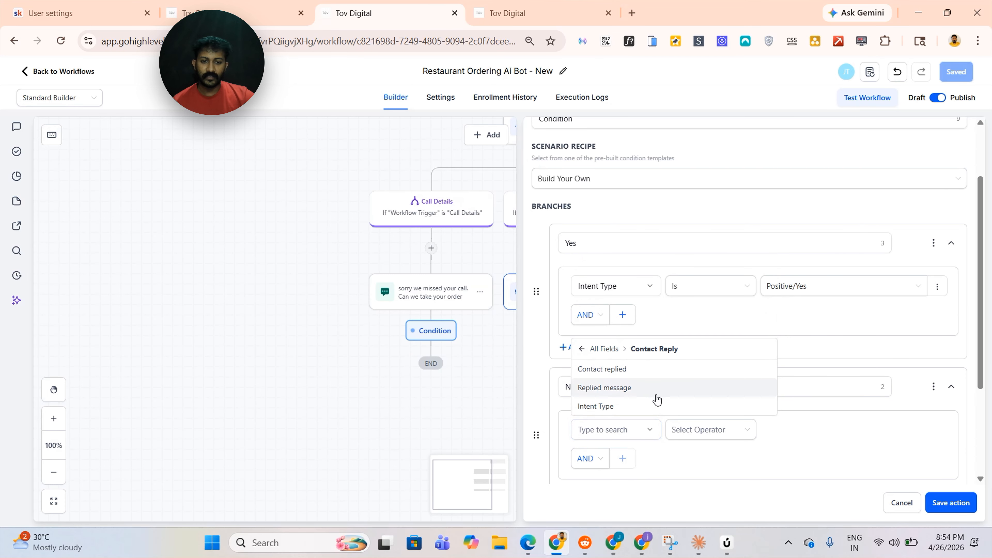
pyautogui.click(622, 407)
pyautogui.click(699, 432)
pyautogui.click(691, 449)
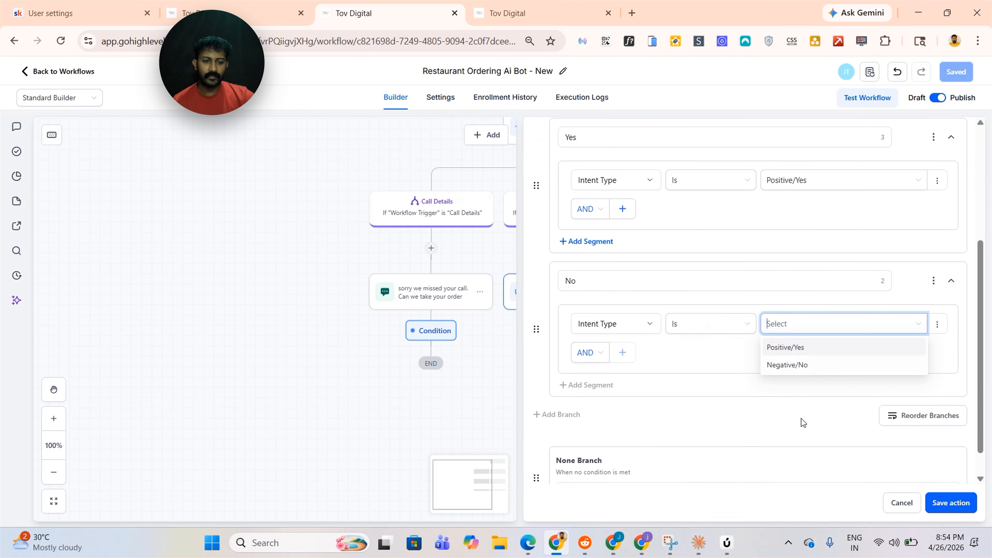
pyautogui.click(802, 344)
pyautogui.click(950, 502)
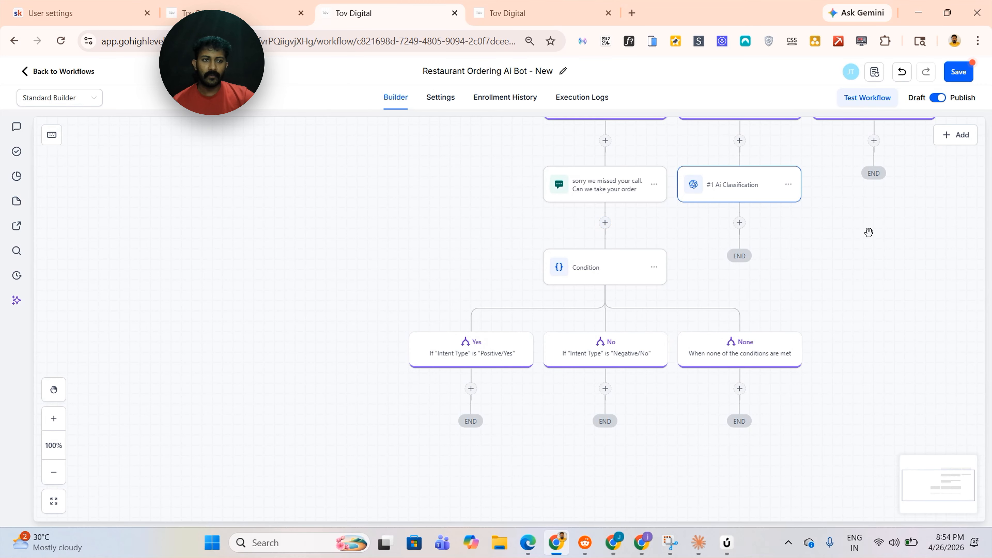
pyautogui.click(968, 69)
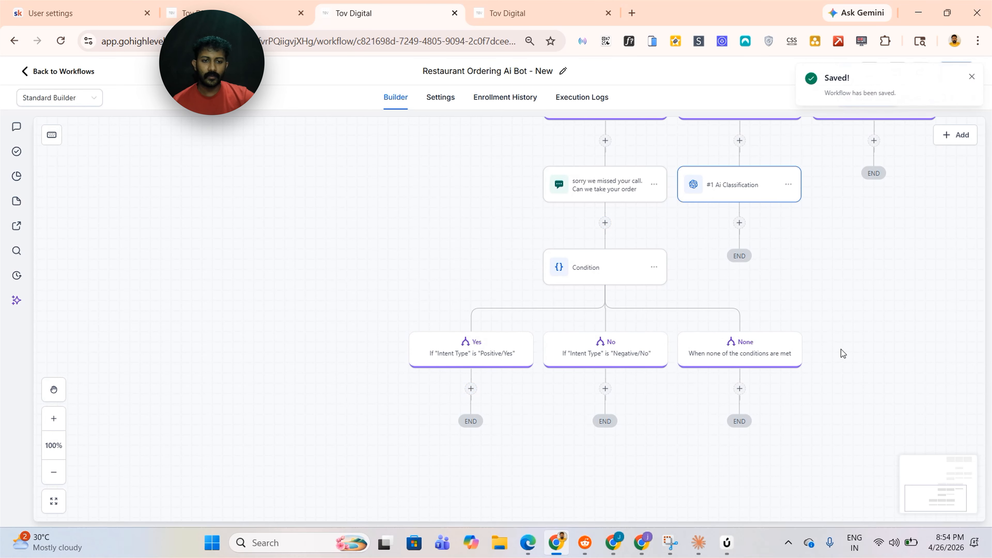
pyautogui.scroll(3, 512, 159)
pyautogui.hscroll(3, 512, 159)
pyautogui.hscroll(-1, 512, 158)
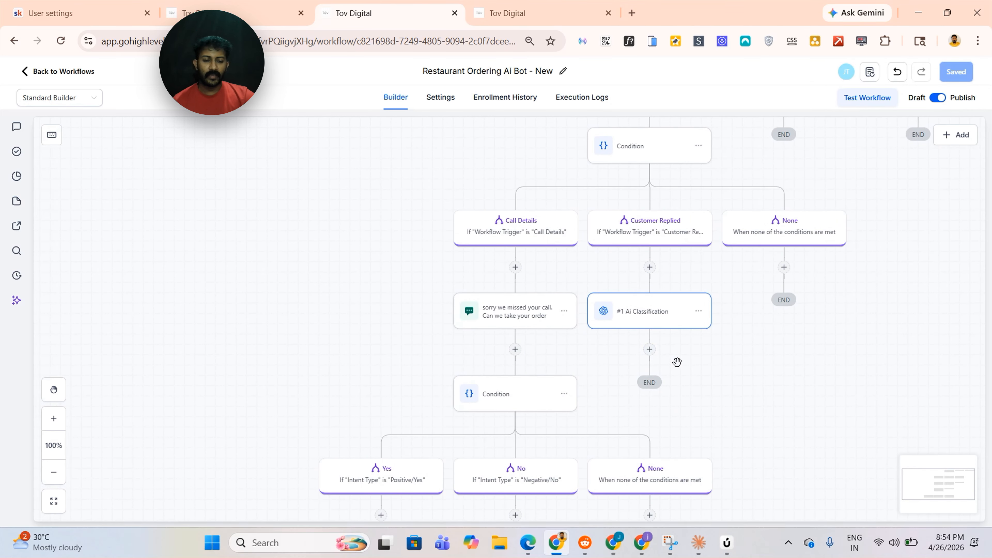
pyautogui.hscroll(1, 673, 388)
pyautogui.click(633, 349)
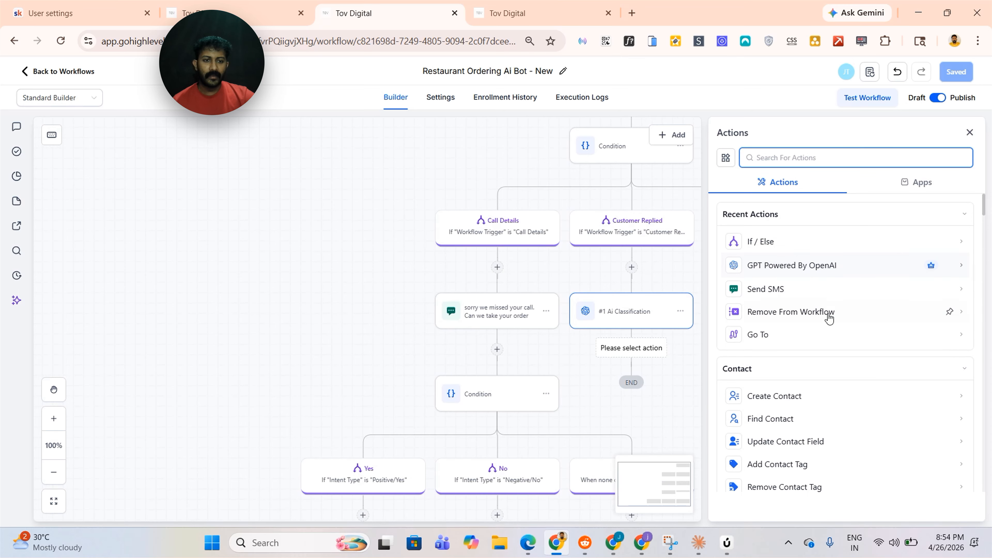
pyautogui.click(791, 243)
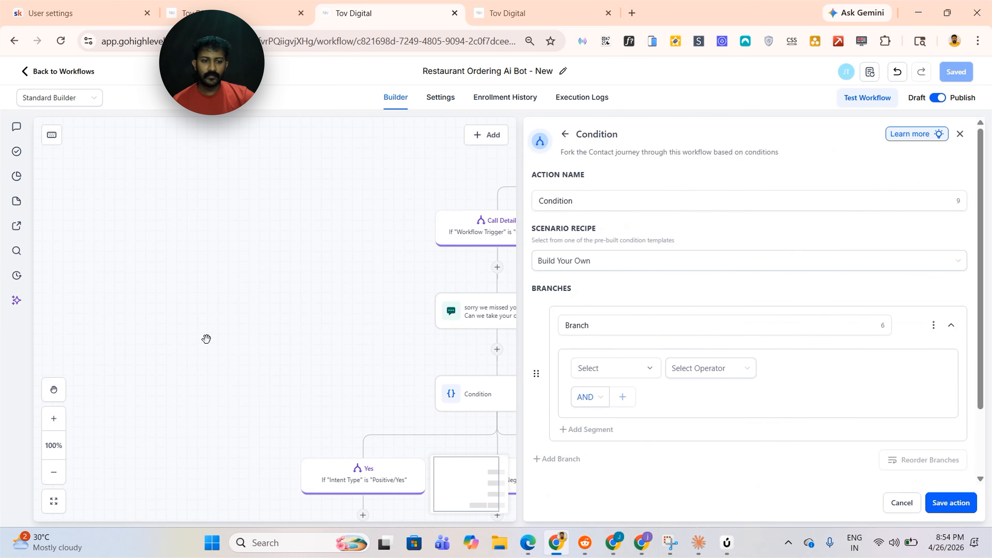
pyautogui.click(913, 508)
# Change the word four to three in the Ai Classification action's prompt
pyautogui.click(632, 313)
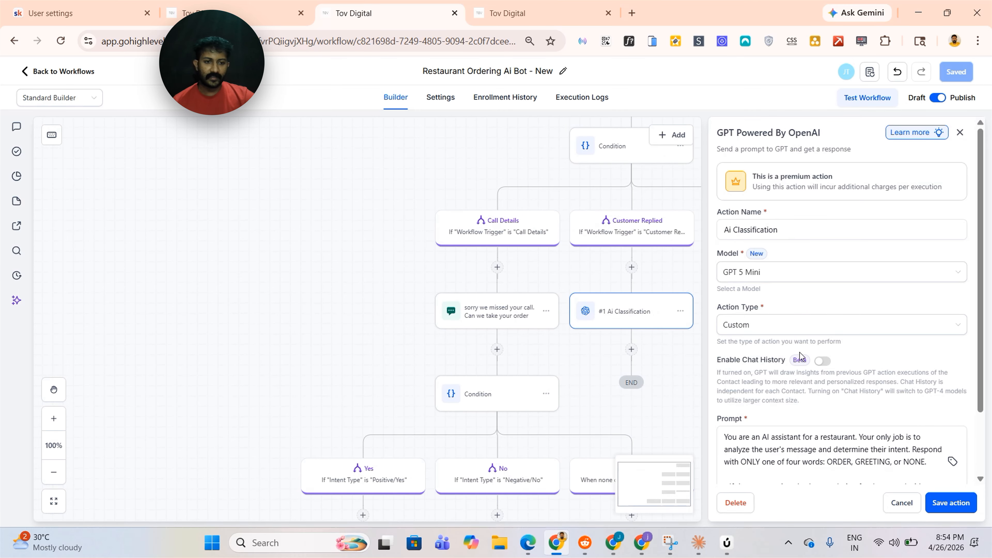
pyautogui.scroll(-3, 768, 357)
pyautogui.click(774, 371)
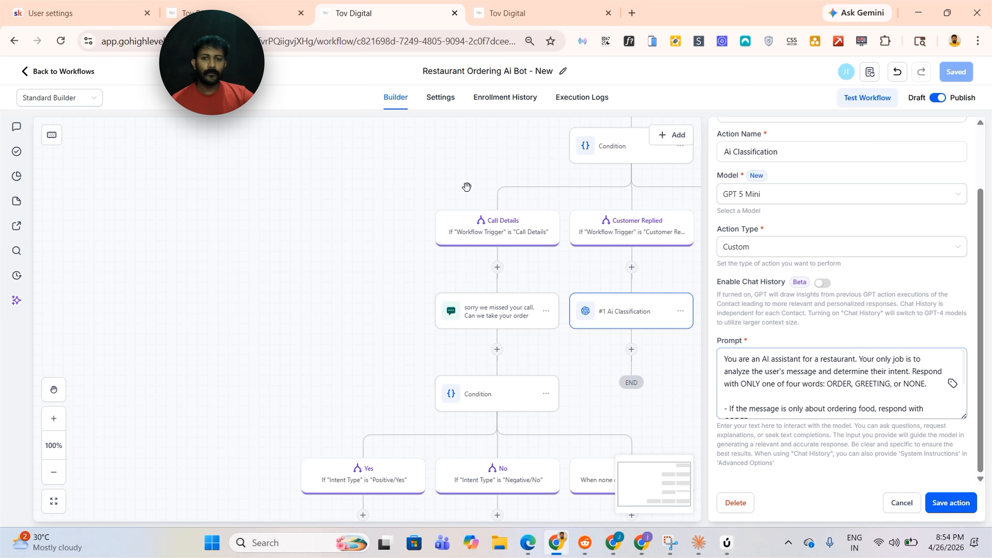
pyautogui.doubleClick(801, 385)
pyautogui.write('three')
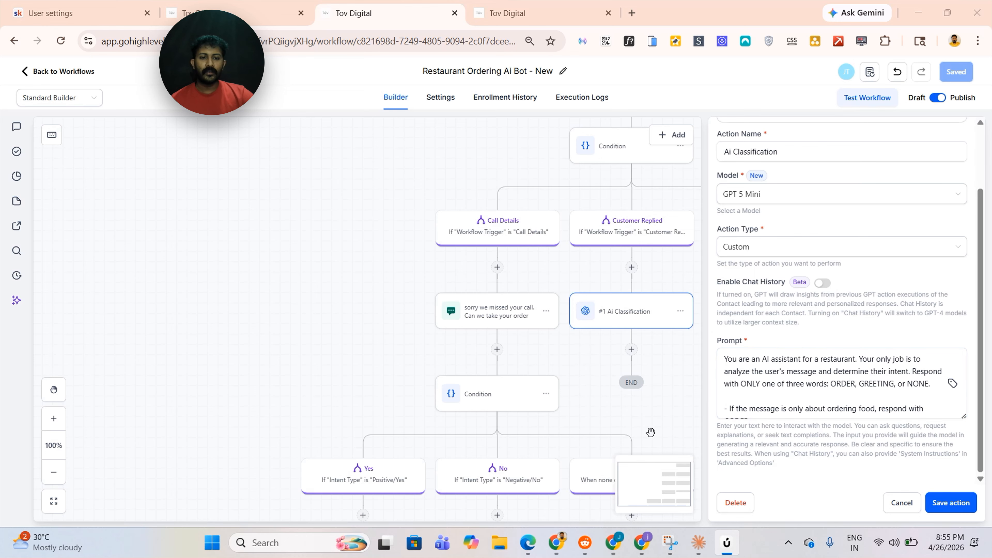
# Add an If/Else condition below the Ai Classification action and name its first branch ORDER
pyautogui.click(632, 349)
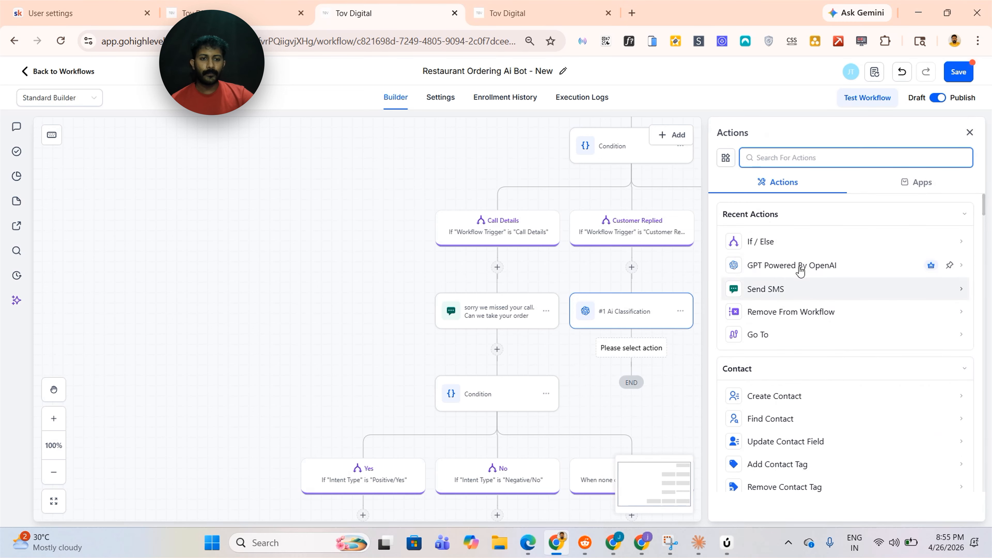
pyautogui.click(761, 241)
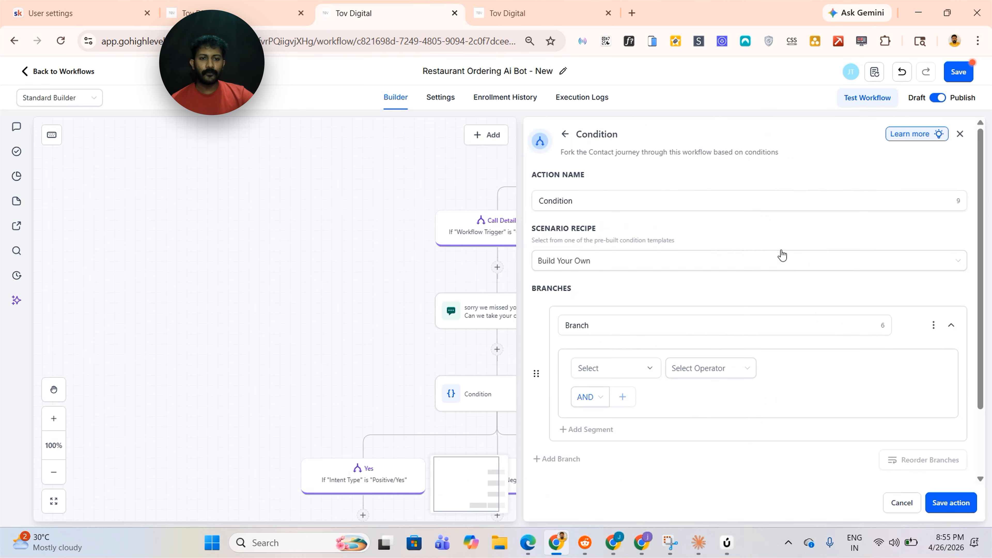
pyautogui.click(630, 322)
pyautogui.press('BackSpace')
pyautogui.press('BackSpace')
pyautogui.press('BackSpace')
pyautogui.press('BackSpace')
pyautogui.press('BackSpace')
pyautogui.press('BackSpace')
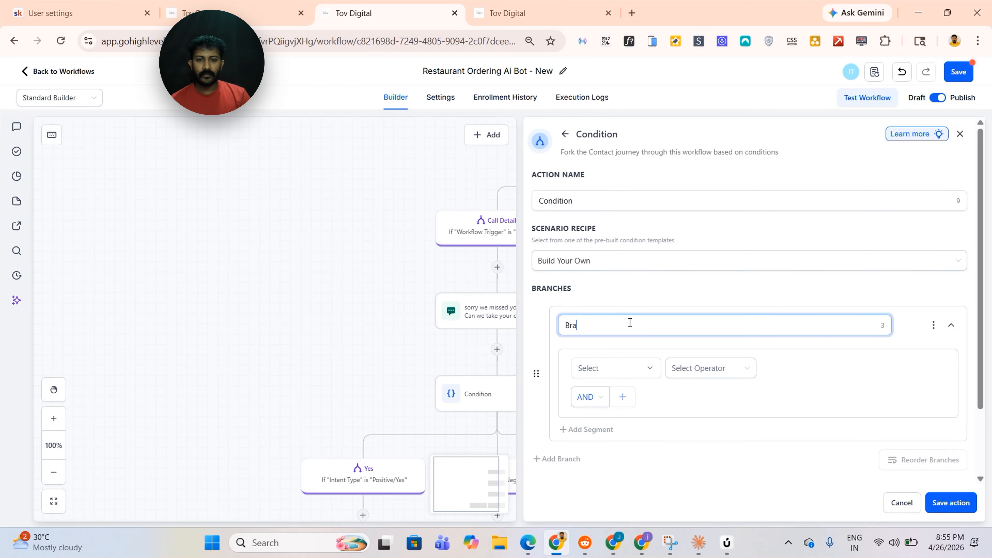
pyautogui.write('ORDER')
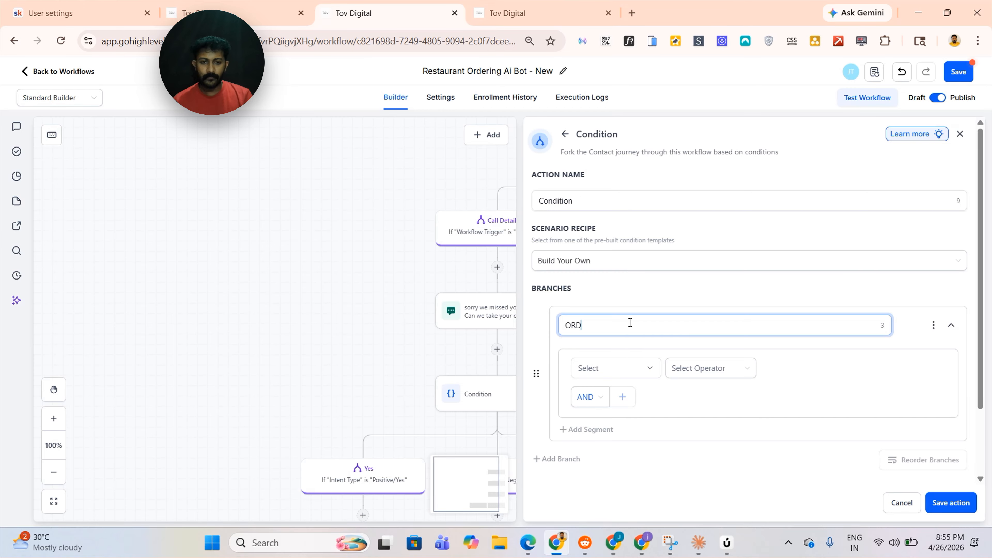
# Set the ORDER branch to require #1 Ai Classification - Response Is ORDER, copying the value from the branch name
pyautogui.click(614, 369)
pyautogui.scroll(-2, 625, 424)
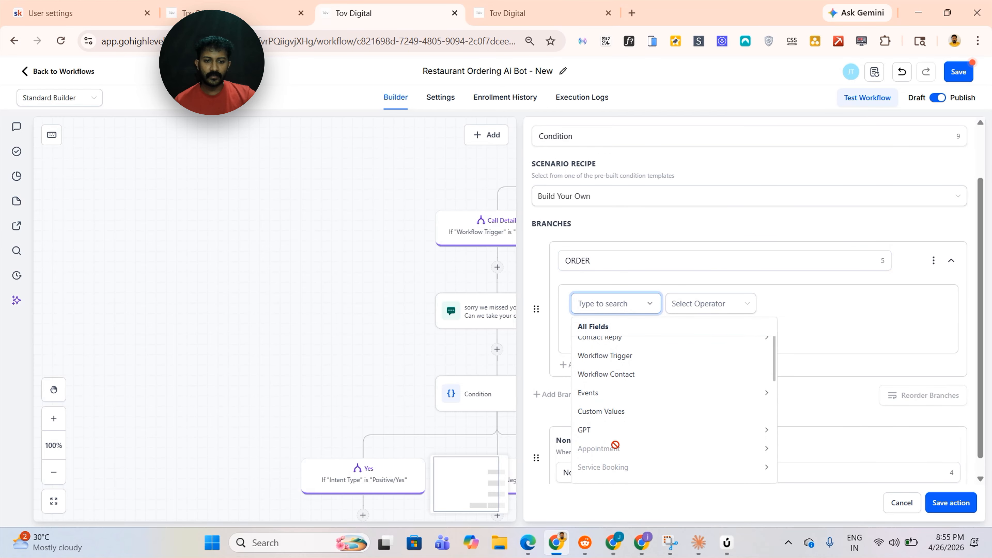
pyautogui.click(609, 436)
pyautogui.click(633, 350)
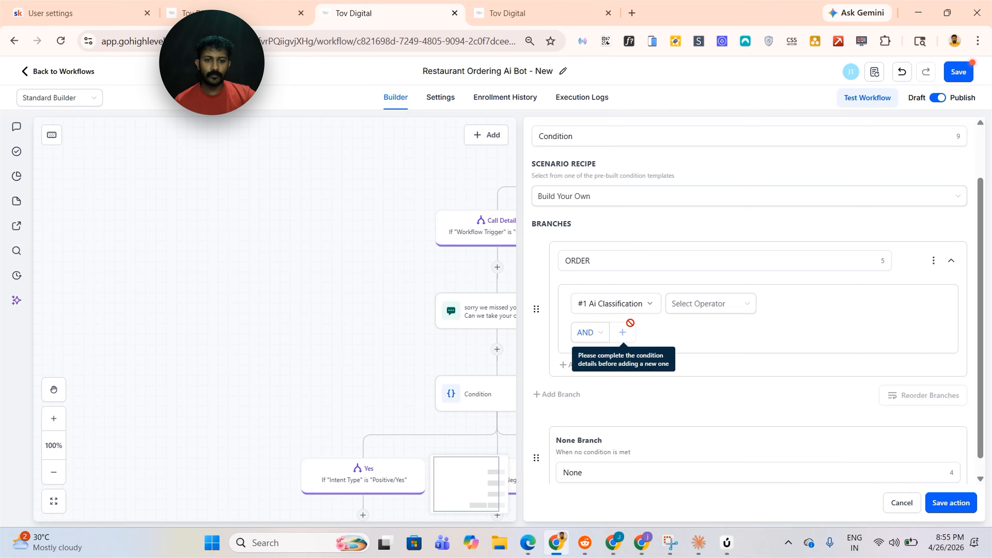
pyautogui.click(700, 304)
pyautogui.click(720, 327)
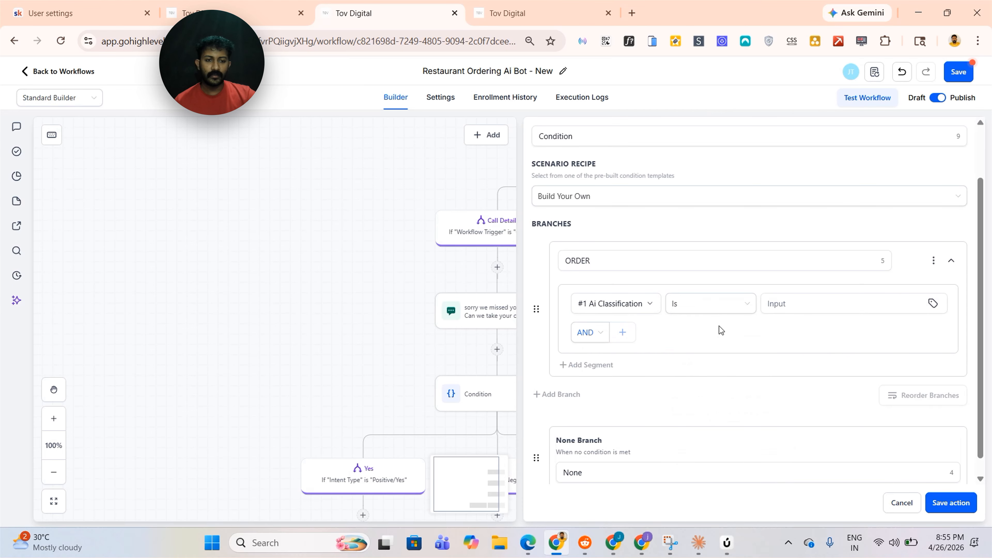
pyautogui.doubleClick(621, 260)
pyautogui.hotkey('ctrl', 'c')
pyautogui.click(792, 290)
pyautogui.click(790, 302)
pyautogui.hotkey('ctrl', 'v')
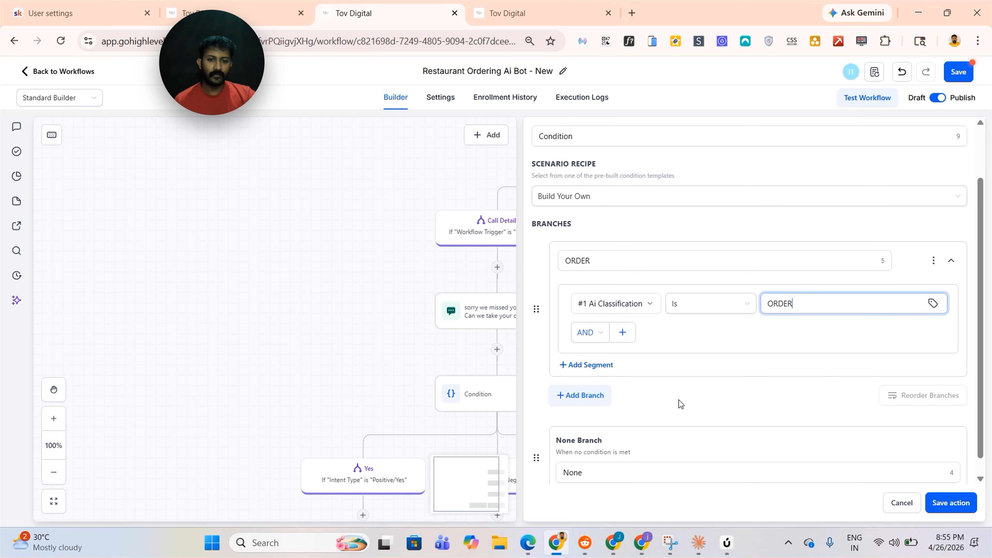
# Add a second branch to the condition and name it GREETING
pyautogui.click(591, 397)
pyautogui.click(613, 279)
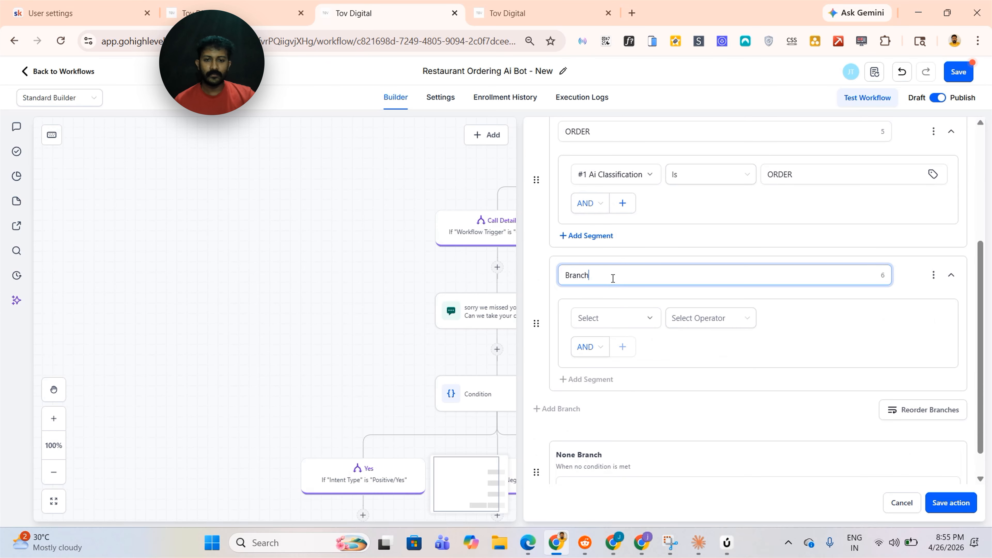
pyautogui.press('BackSpace')
pyautogui.press('BackSpace')
pyautogui.press('BackSpace')
pyautogui.press('BackSpace')
pyautogui.press('BackSpace')
pyautogui.write('GREETING')
# Set the GREETING branch to require #1 Ai Classification - Response Is GREETING, then save the action and the workflow
pyautogui.click(616, 318)
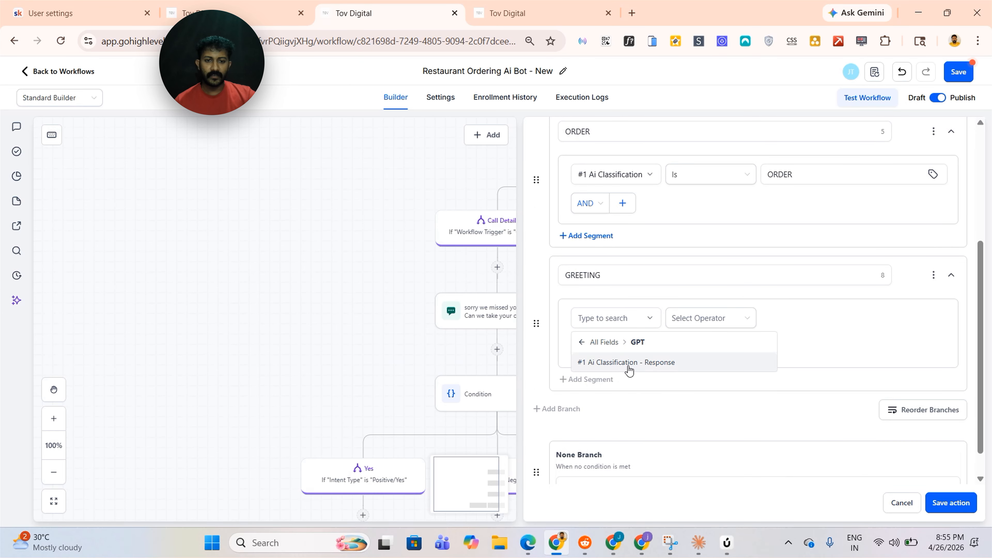
pyautogui.click(631, 363)
pyautogui.click(713, 327)
pyautogui.click(835, 317)
pyautogui.write('GREETING')
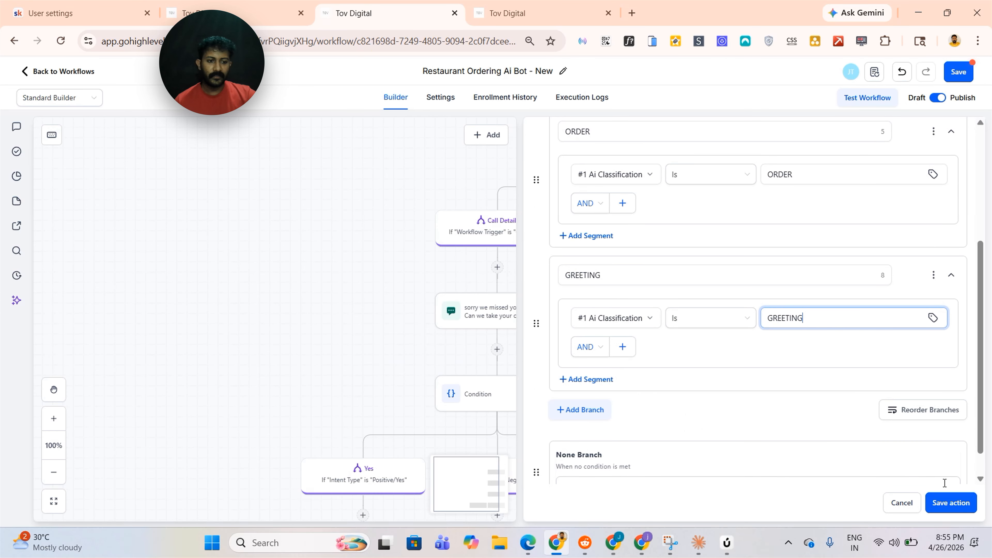
pyautogui.click(948, 504)
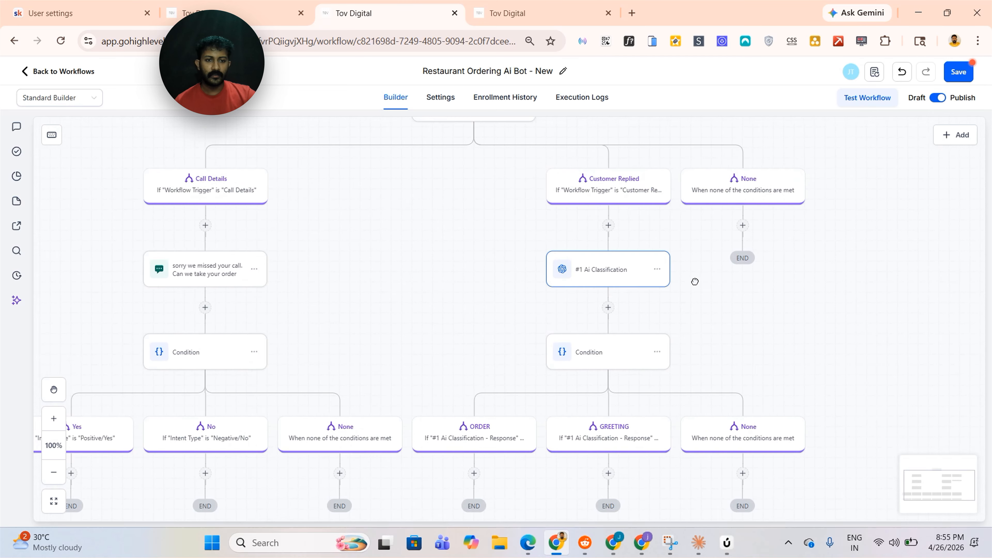
pyautogui.moveTo(783, 356); pyautogui.dragTo(832, 283)
pyautogui.click(958, 72)
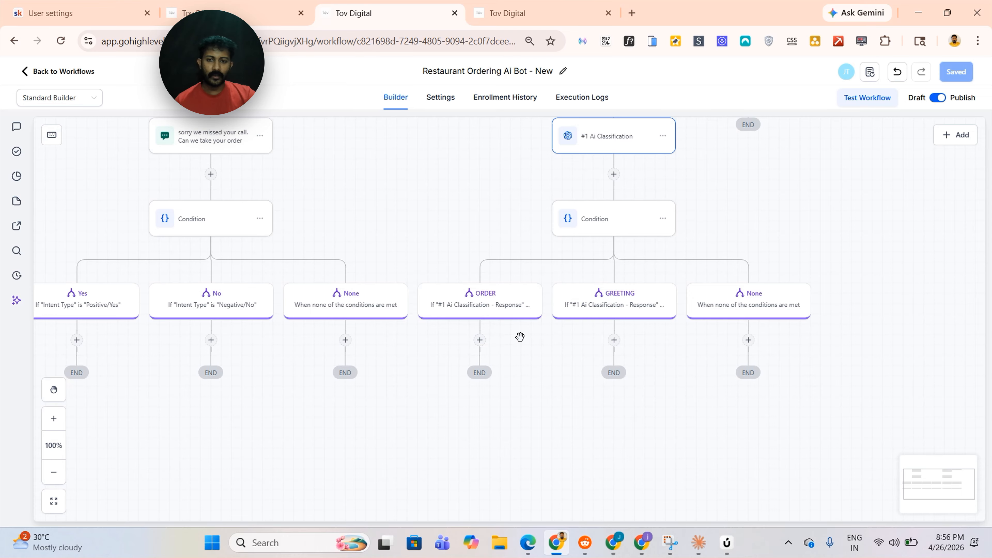
# Switch to the original workflow and copy the Previously Ordered Delivery branch name from the condition below ORDER
pyautogui.hotkey('ctrl', 'shift', 'Tab')
pyautogui.moveTo(539, 305); pyautogui.dragTo(595, 277)
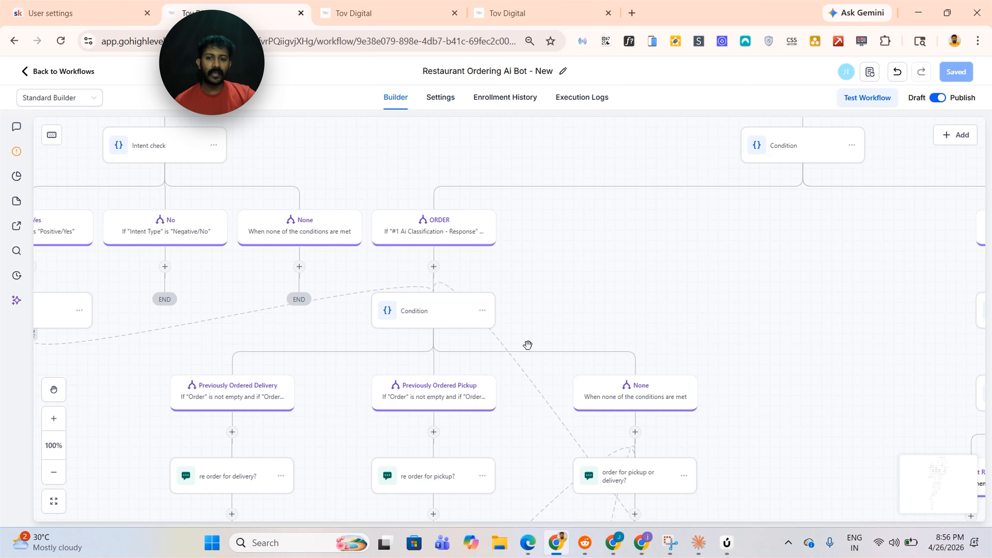
pyautogui.click(409, 325)
pyautogui.click(742, 323)
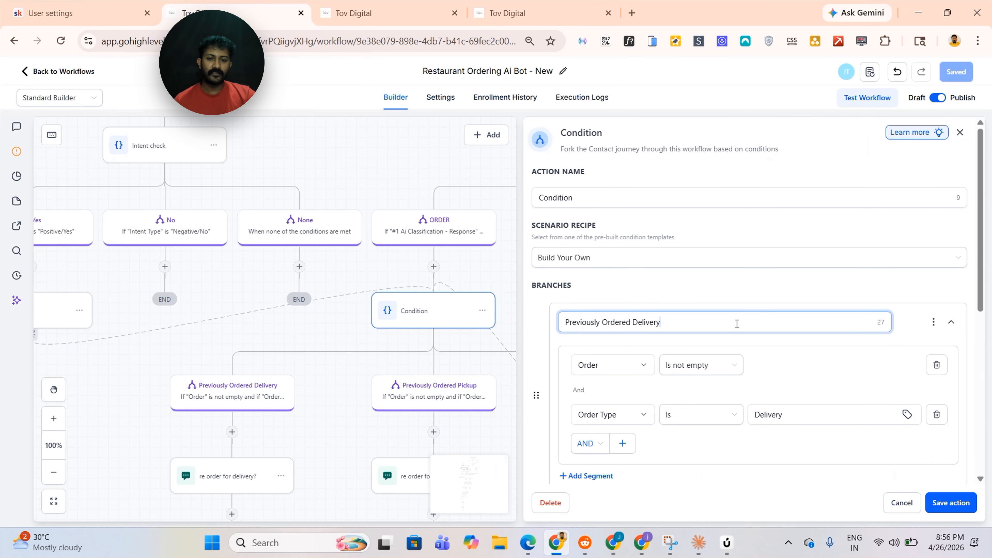
pyautogui.hotkey('ctrl', 'a')
pyautogui.hotkey('ctrl', 'c')
pyautogui.click(399, 6)
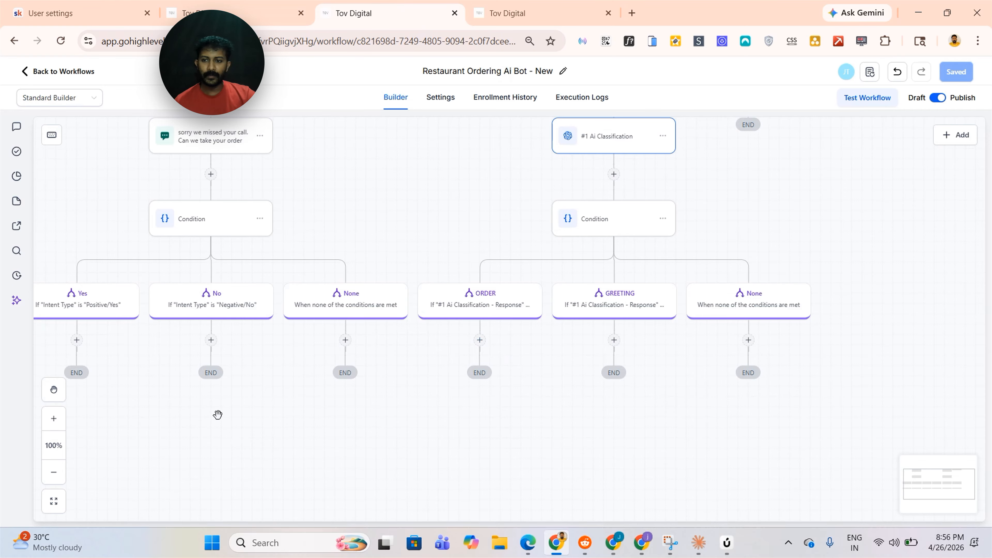
# Add an If/Else condition below the ORDER branch and name its first branch Previously Ordered Delivery
pyautogui.hscroll(-4, 430, 422)
pyautogui.scroll(1, 578, 290)
pyautogui.click(608, 404)
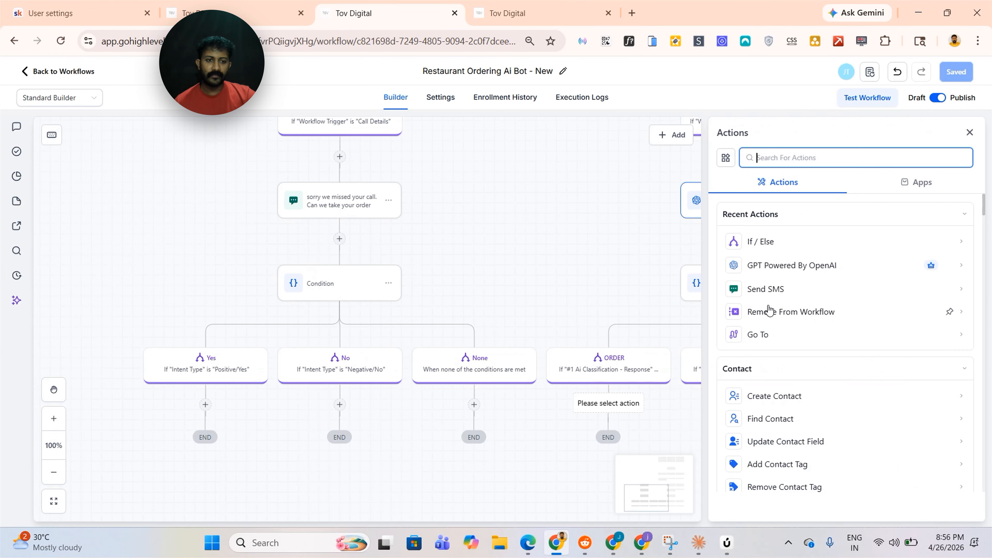
pyautogui.click(766, 244)
pyautogui.doubleClick(618, 323)
pyautogui.hotkey('ctrl', 'v')
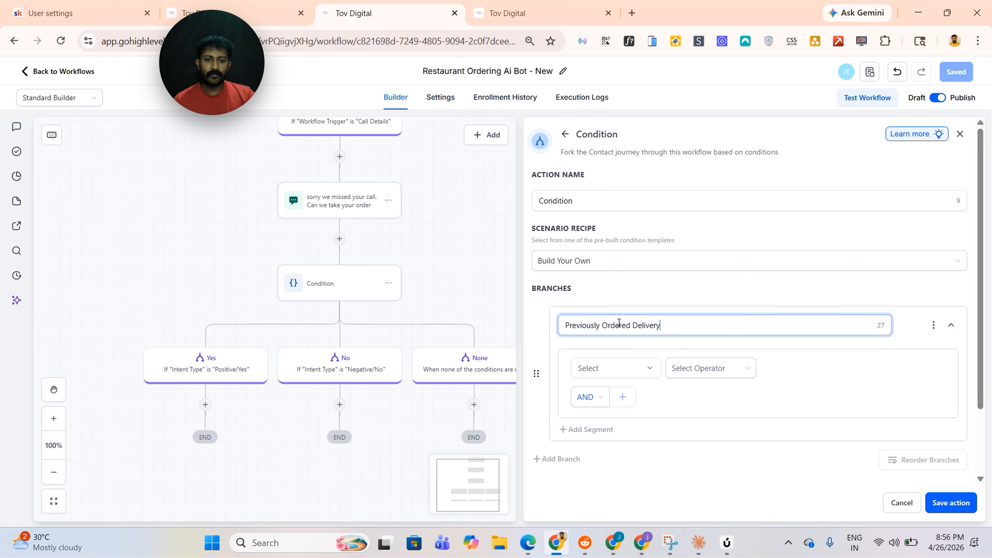
# Search the branch's condition field list for ORDE
pyautogui.click(642, 367)
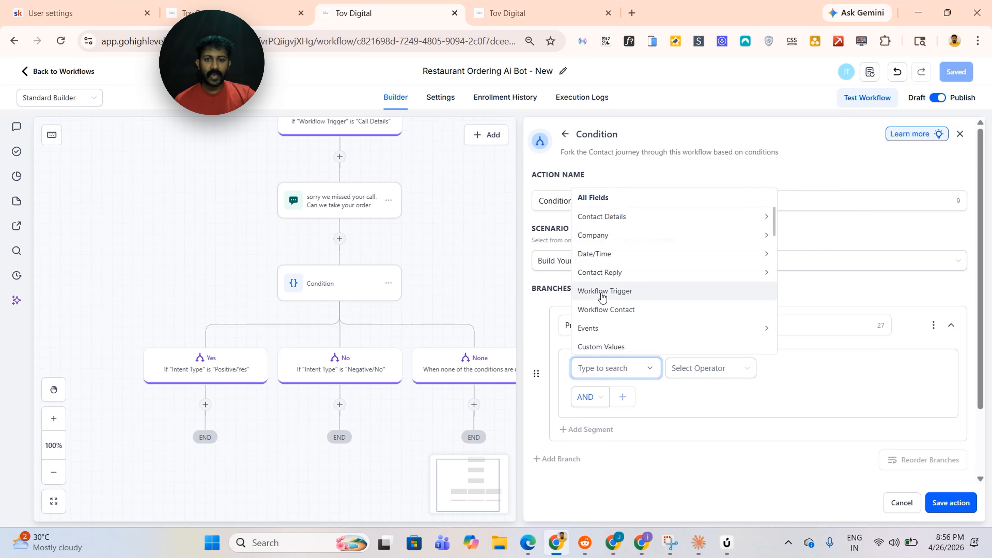
pyautogui.write('ORD')
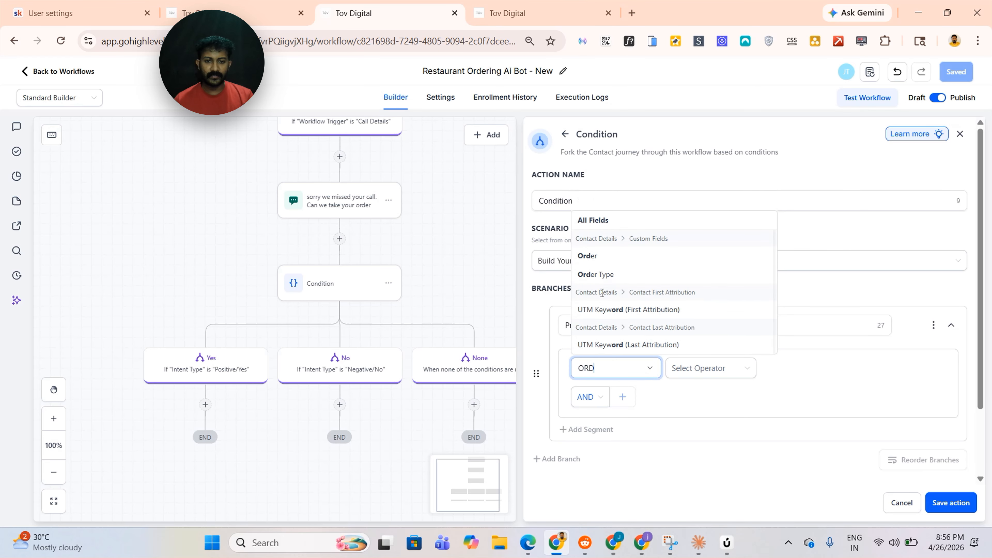
pyautogui.write('E')
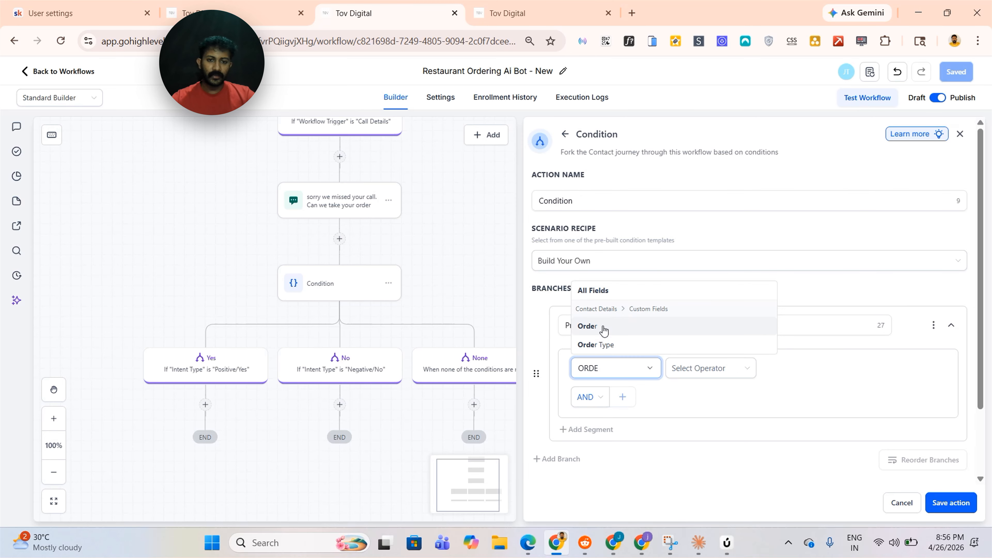
# Duplicate the browser tab and search the location's Custom Fields settings for ORDER
pyautogui.rightClick(381, 11)
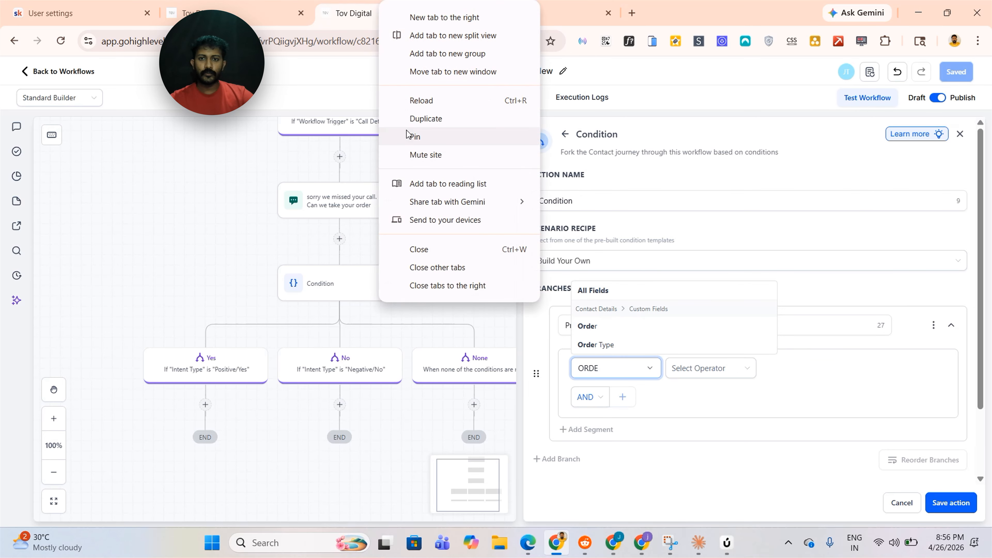
pyautogui.click(415, 118)
pyautogui.click(88, 74)
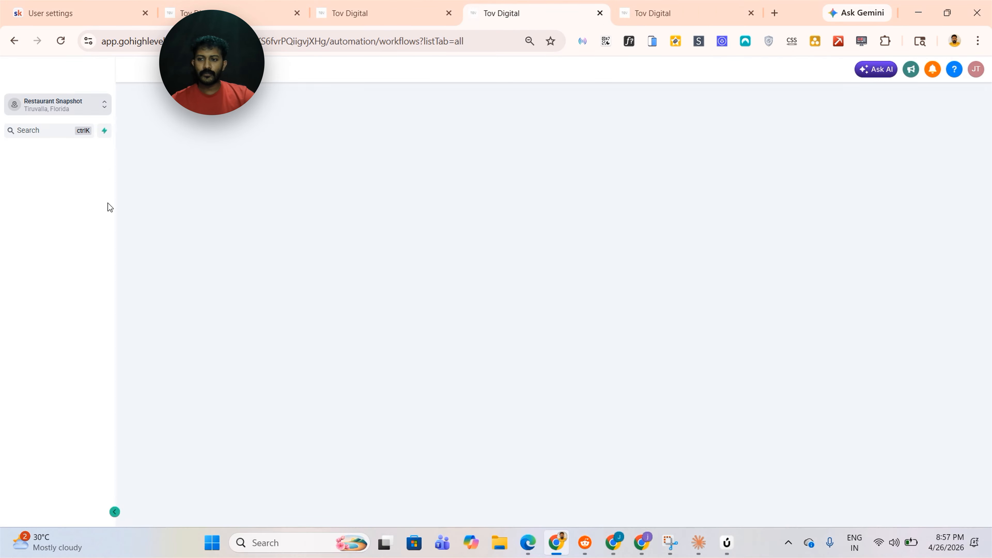
pyautogui.click(34, 509)
pyautogui.scroll(-3, 55, 301)
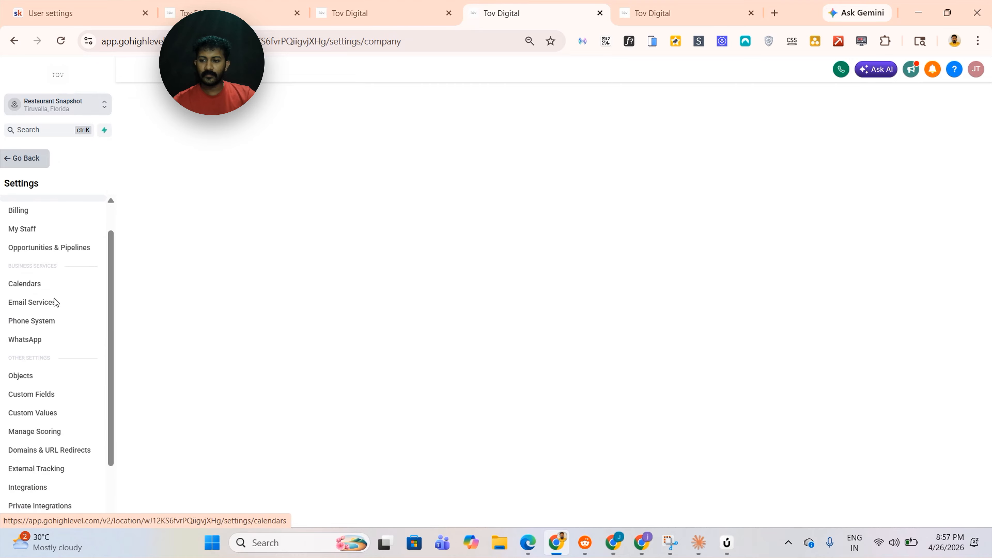
pyautogui.click(45, 333)
pyautogui.click(159, 154)
pyautogui.write('O')
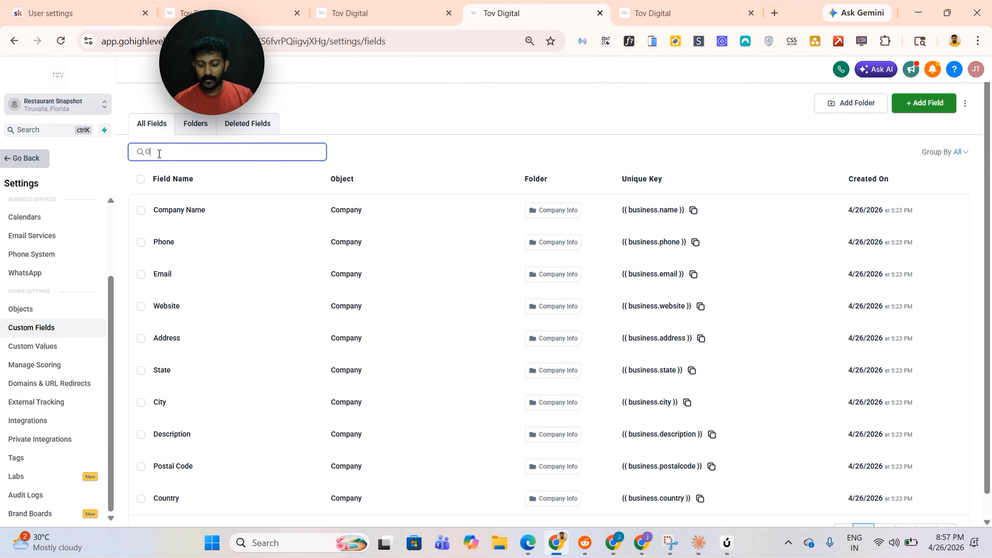
pyautogui.write('RDER')
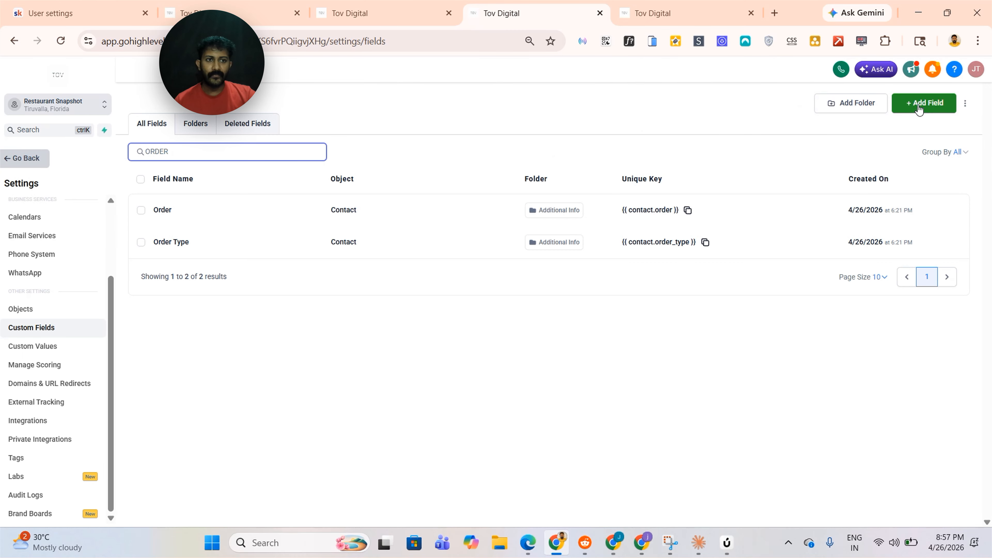
# Try to create a single-line Contact custom field named Order in the Contact group, then close the dialog
pyautogui.click(918, 108)
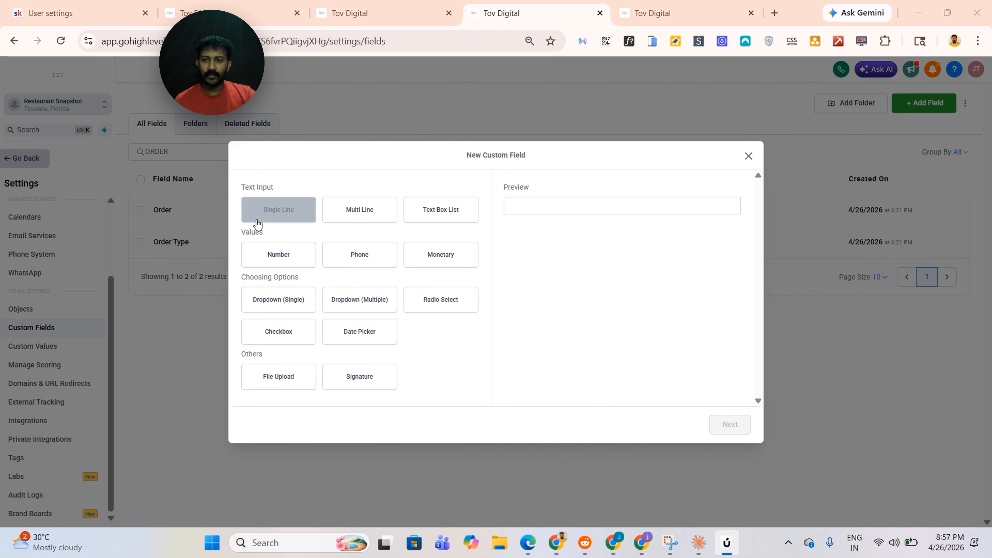
pyautogui.click(256, 221)
pyautogui.click(730, 425)
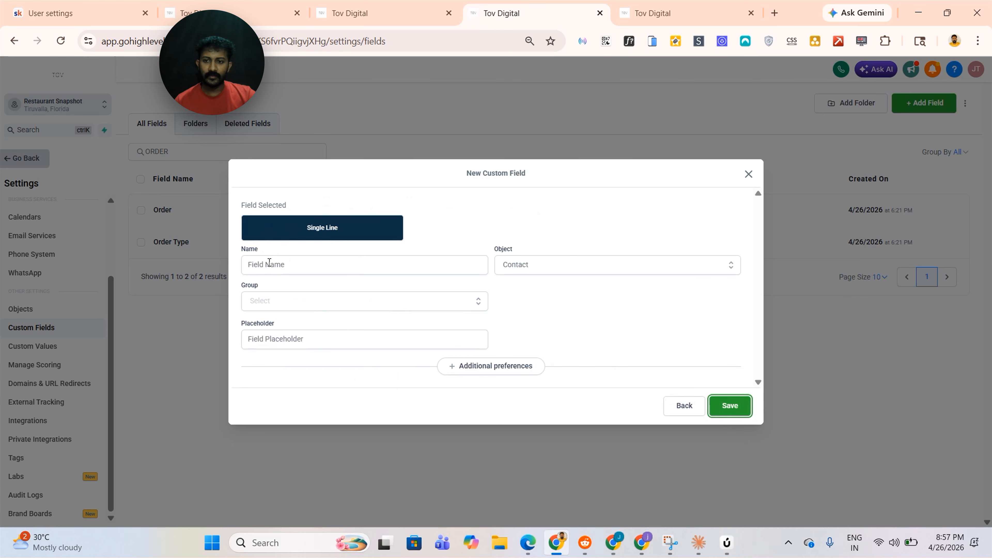
pyautogui.click(270, 263)
pyautogui.write('Order')
pyautogui.click(515, 266)
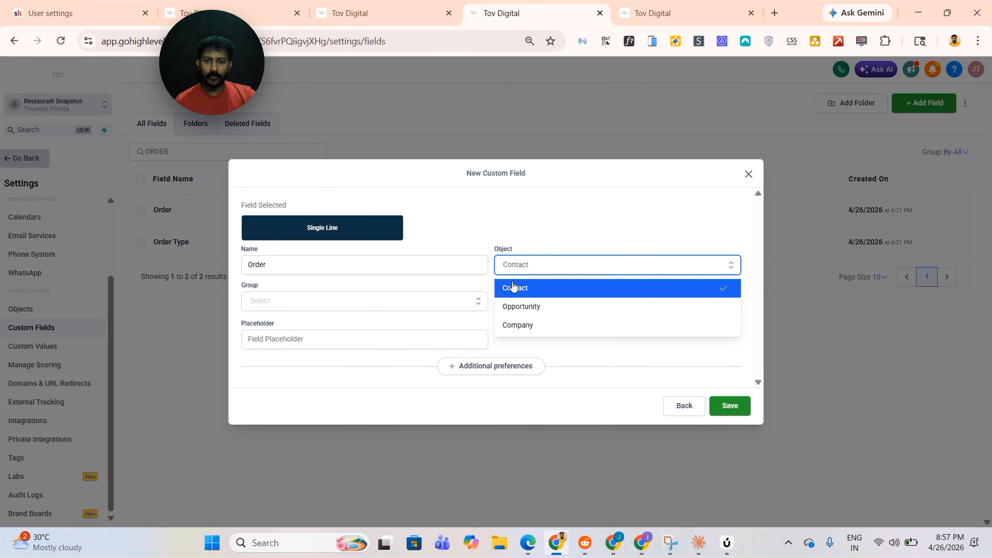
pyautogui.click(514, 288)
pyautogui.click(276, 310)
pyautogui.click(276, 322)
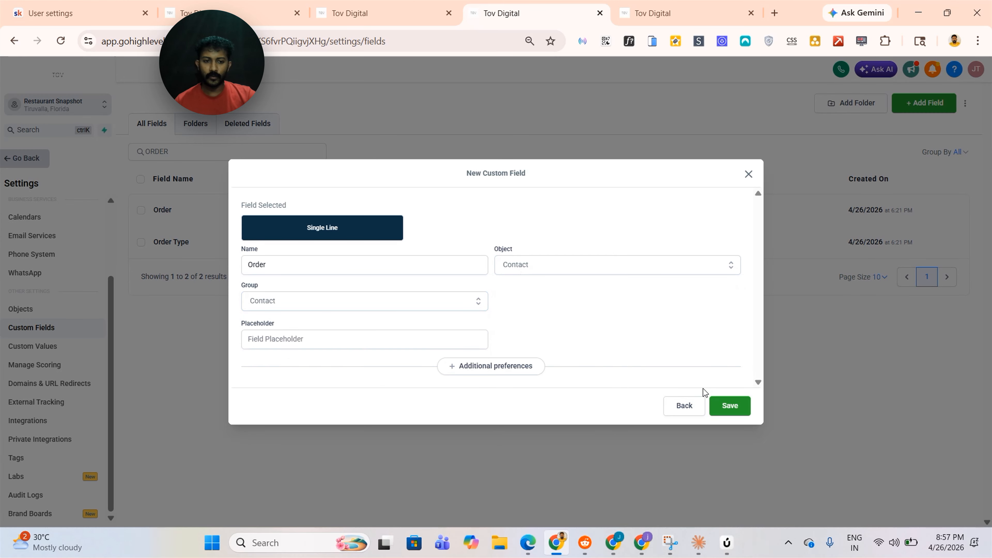
pyautogui.click(719, 403)
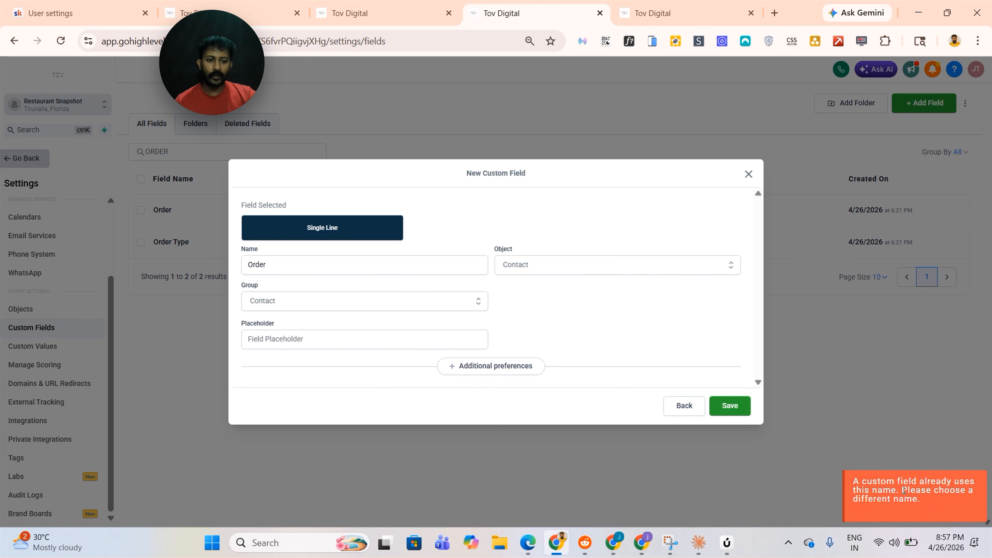
pyautogui.click(561, 492)
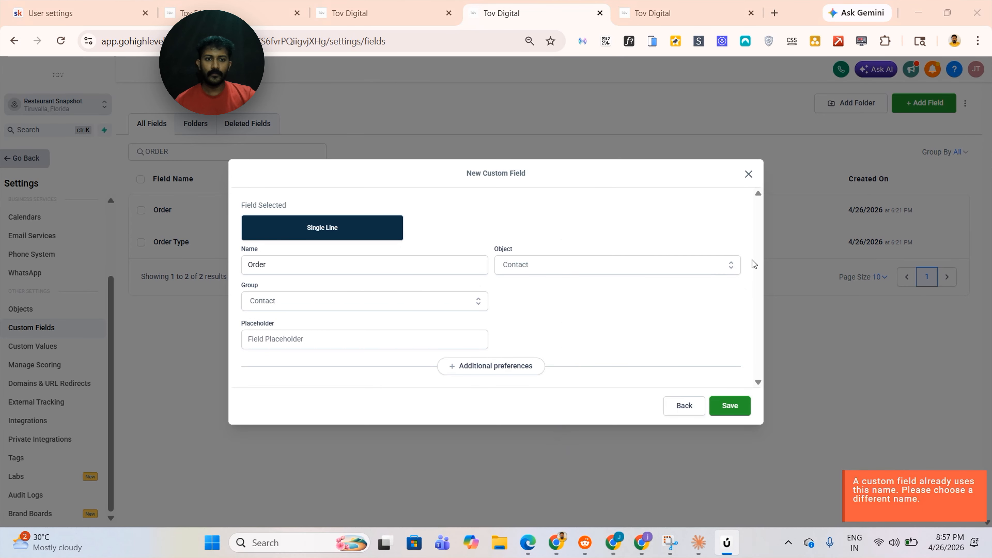
pyautogui.click(748, 174)
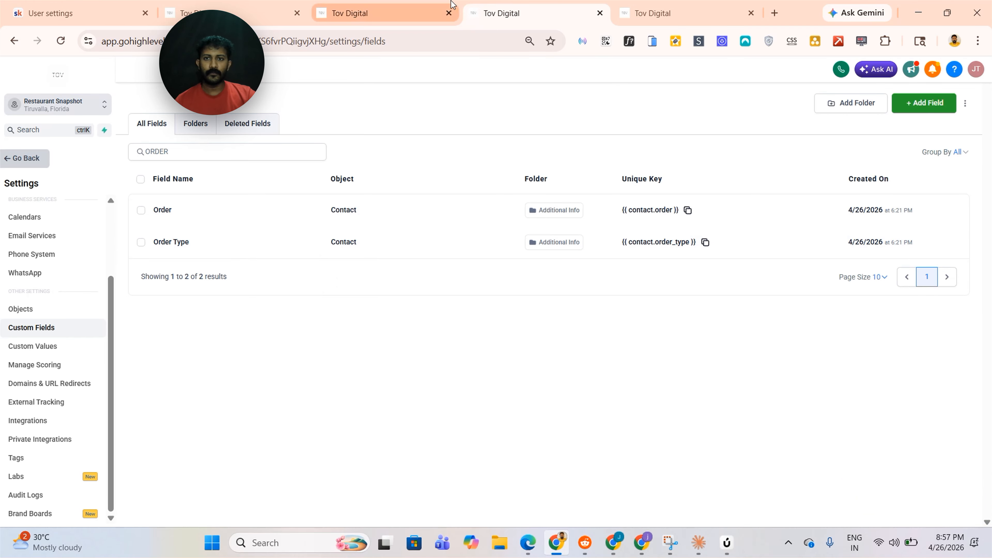
# Set the Previously Ordered Delivery branch's first condition to Order is not empty and add a second condition row
pyautogui.click(411, 5)
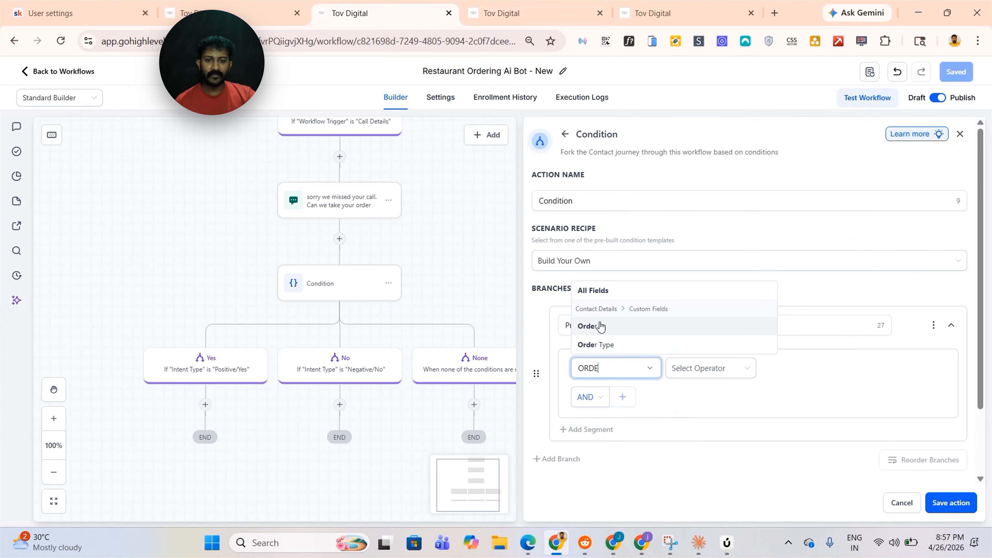
pyautogui.click(590, 327)
pyautogui.click(703, 368)
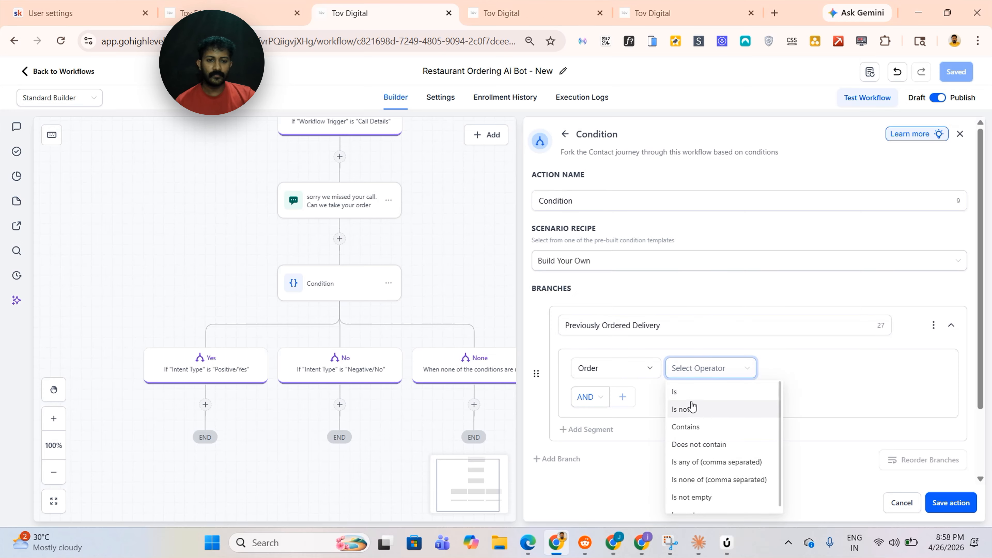
pyautogui.click(689, 407)
pyautogui.click(721, 375)
pyautogui.click(690, 491)
pyautogui.click(623, 396)
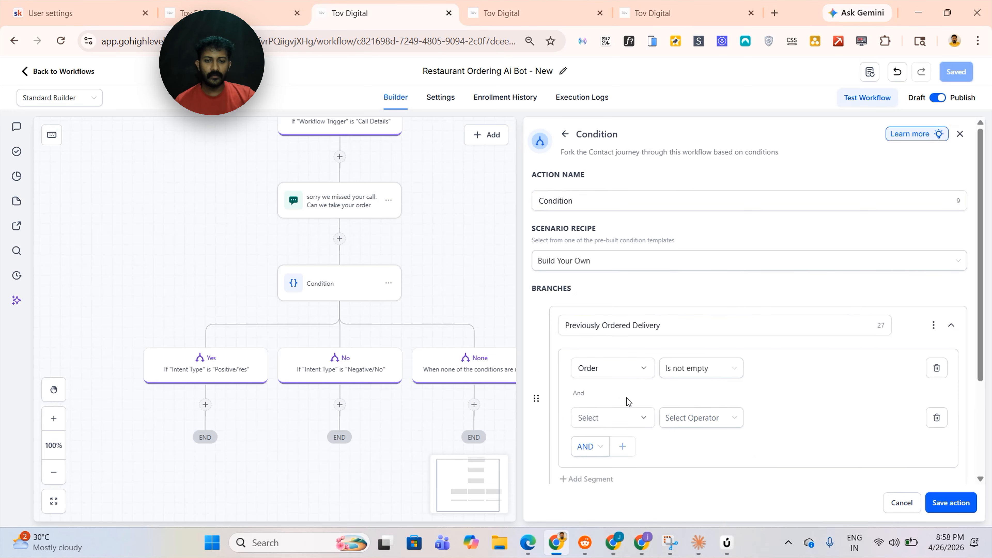
# Set the second condition to Order Type is Delivery
pyautogui.scroll(-3, 629, 403)
pyautogui.click(620, 288)
pyautogui.write('order')
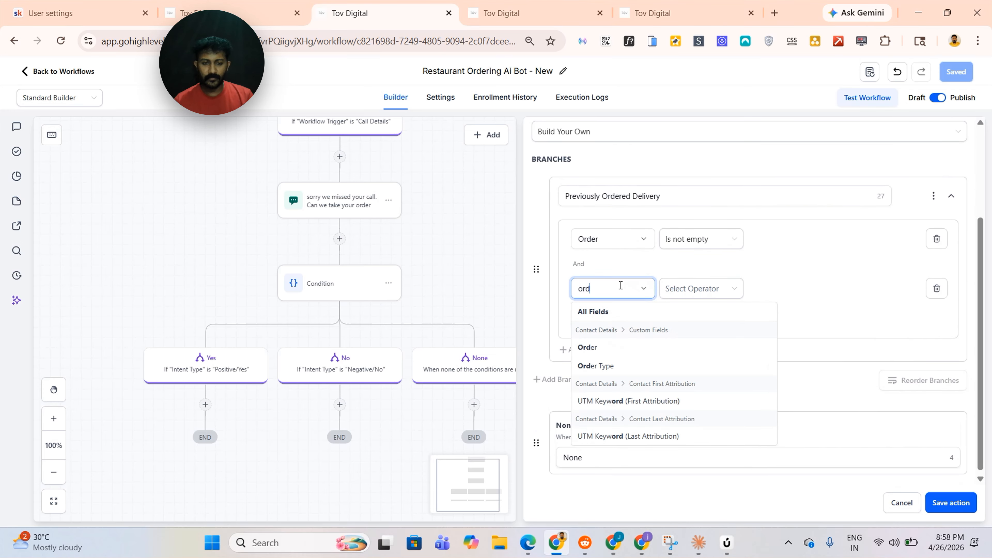
pyautogui.click(597, 368)
pyautogui.click(694, 292)
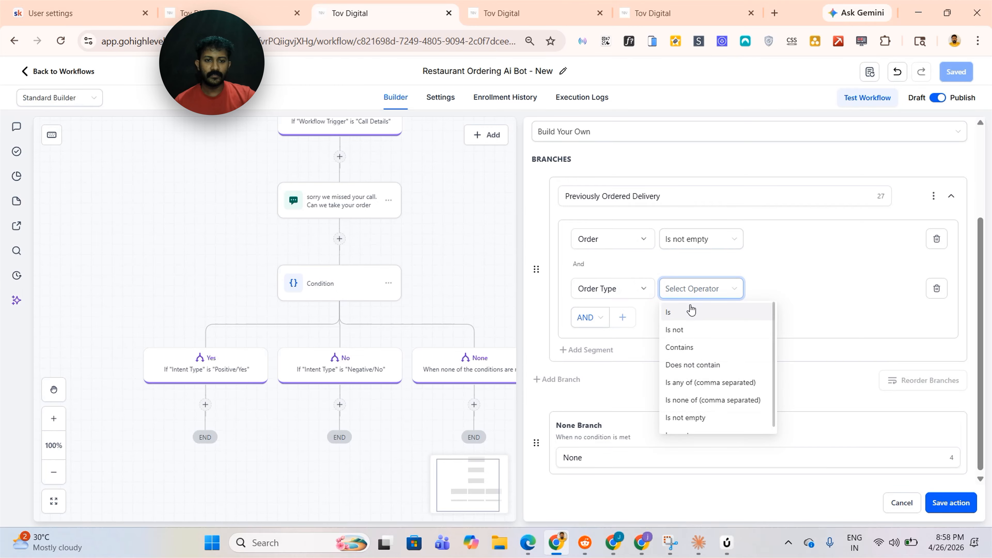
pyautogui.click(667, 312)
pyautogui.write('Delivery')
# Add a second branch named Previously Ordered Pickup
pyautogui.click(561, 379)
pyautogui.scroll(-1, 648, 380)
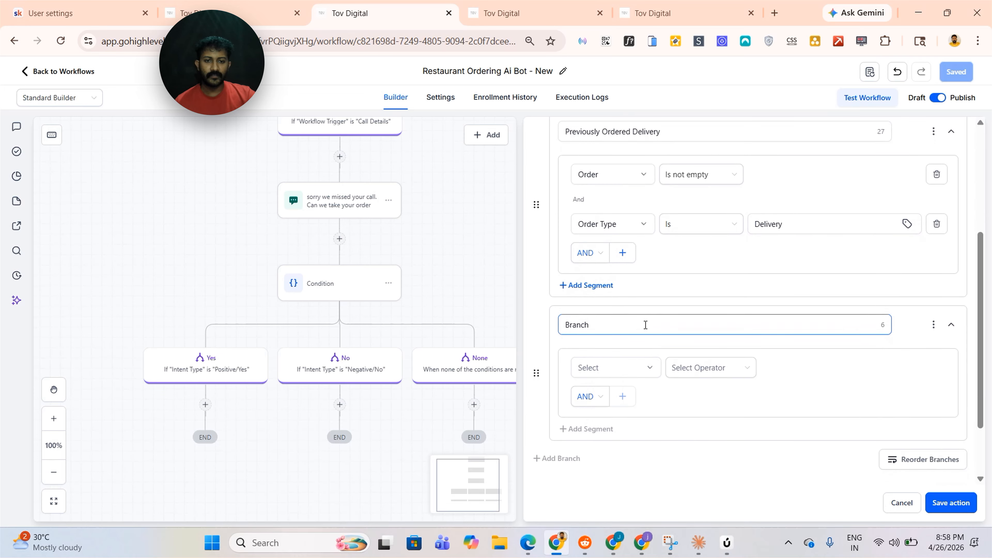
pyautogui.click(645, 325)
pyautogui.hotkey('ctrl', 'a')
pyautogui.press('BackSpace')
pyautogui.write('Previously Ordered Pickup')
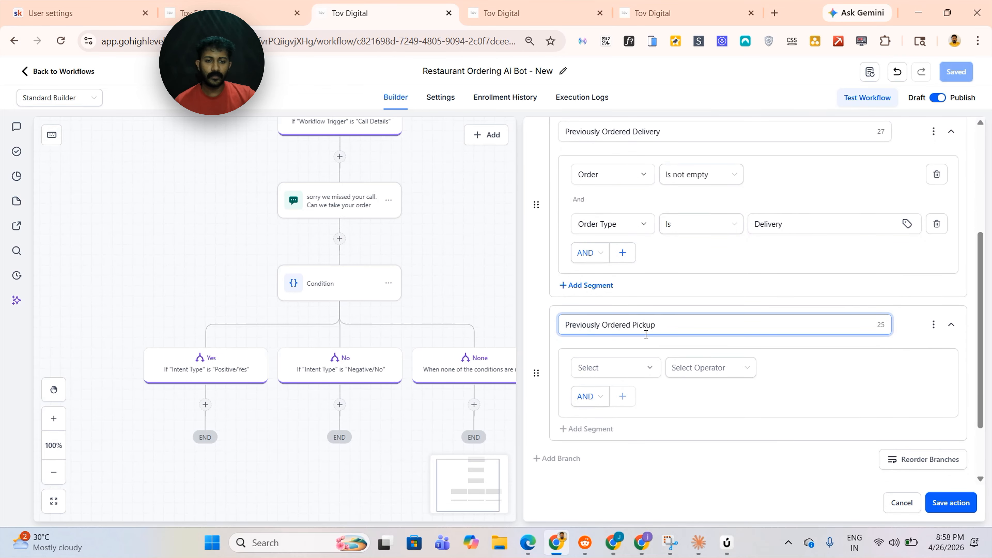
# Set the Pickup branch's first condition to Order is not empty and add a second condition row
pyautogui.click(623, 370)
pyautogui.write('order')
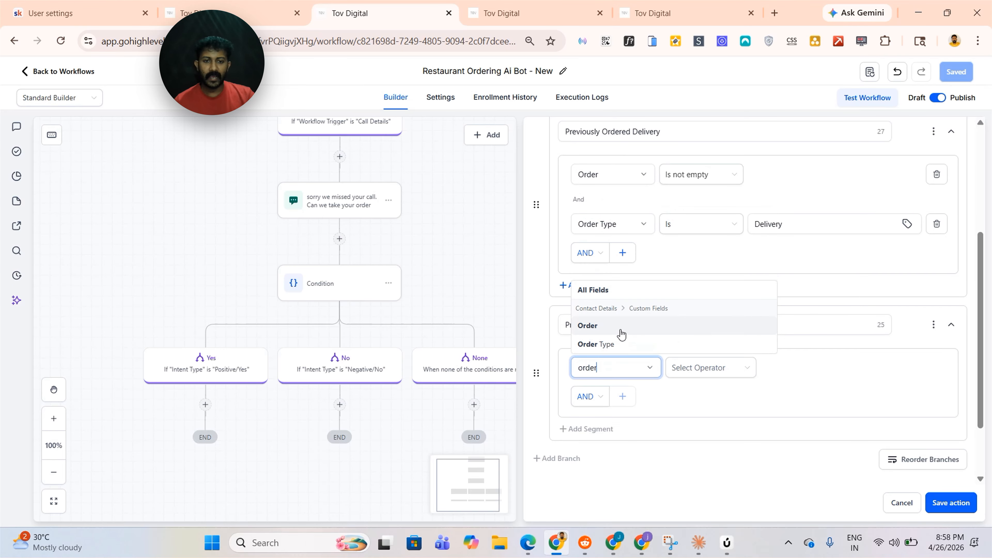
pyautogui.click(621, 332)
pyautogui.click(673, 369)
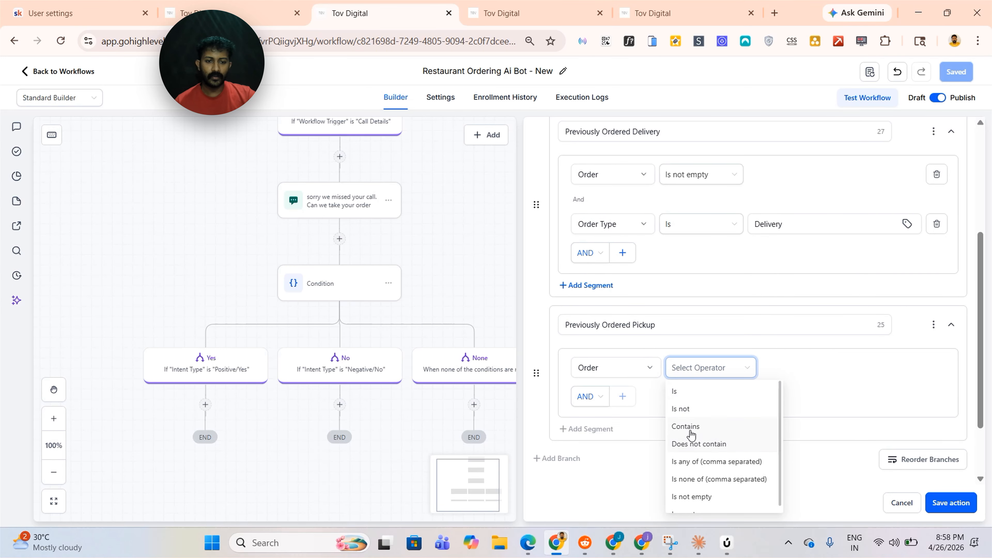
pyautogui.click(691, 496)
pyautogui.click(623, 396)
# Set the Pickup branch's second condition to Order Type is Pickup and save the condition action
pyautogui.scroll(-2, 609, 345)
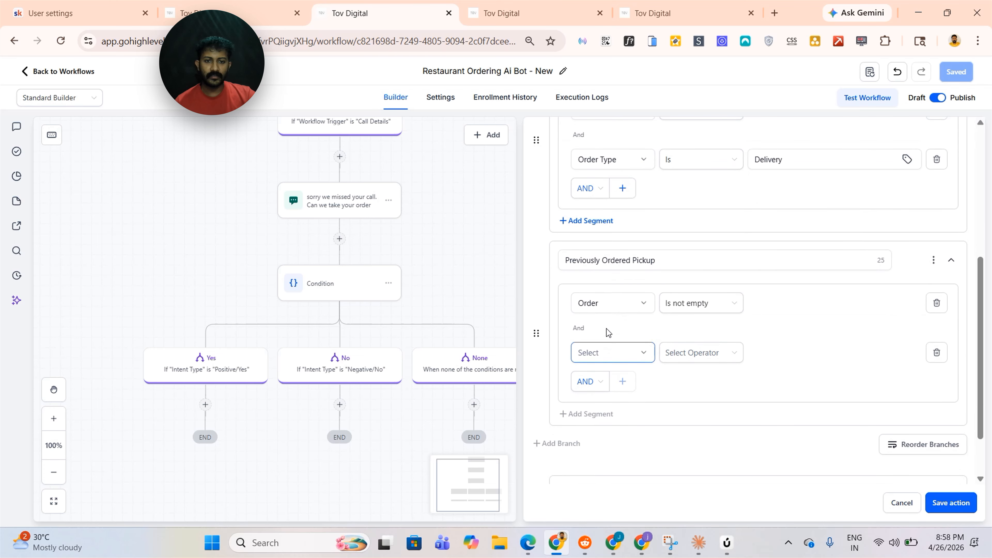
pyautogui.click(612, 352)
pyautogui.write('orde')
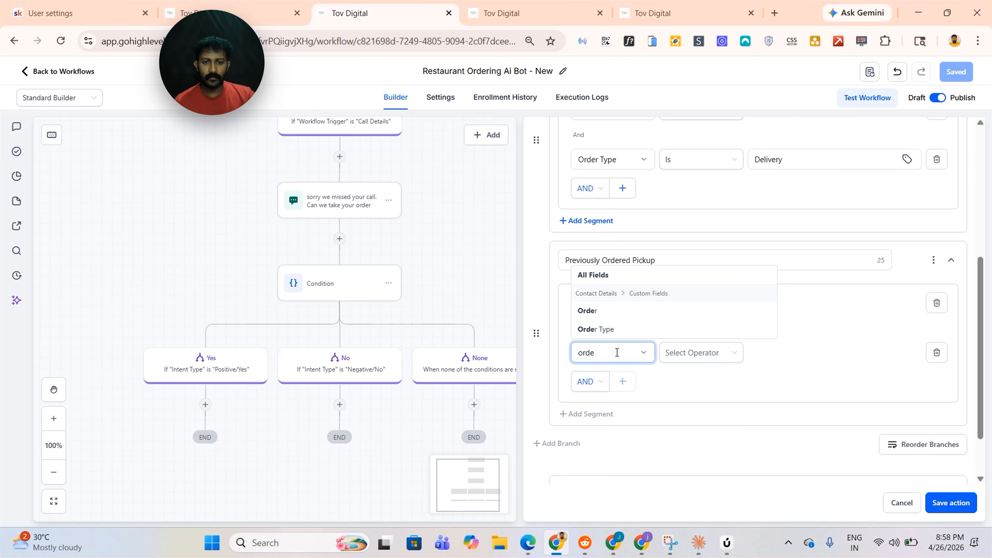
pyautogui.click(596, 330)
pyautogui.click(701, 352)
pyautogui.click(669, 377)
pyautogui.click(793, 353)
pyautogui.write('Pickup')
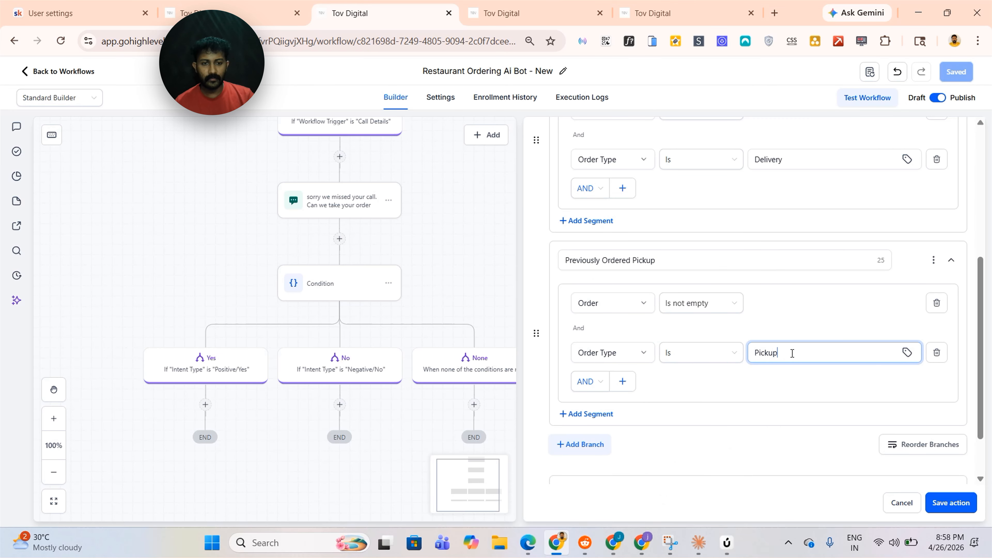
pyautogui.click(951, 503)
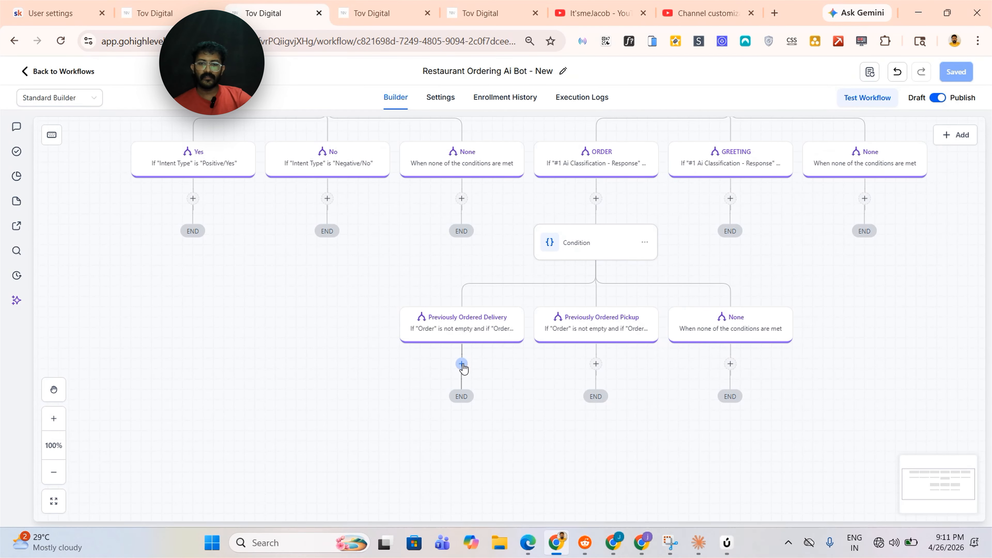
# Add reorder SMS prompts under the delivery and pickup branches, such as re order for pickup?, and save the workflow
pyautogui.click(462, 364)
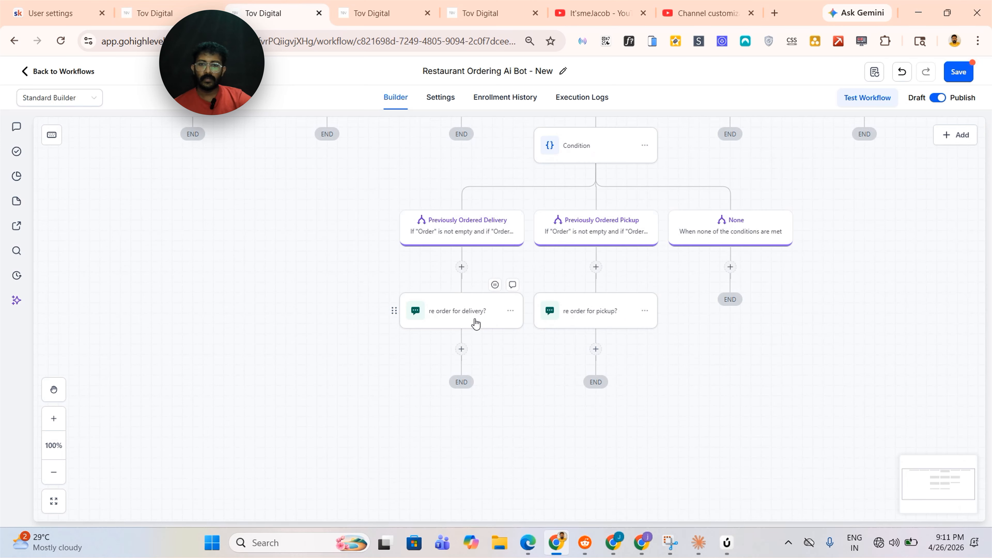
pyautogui.click(472, 314)
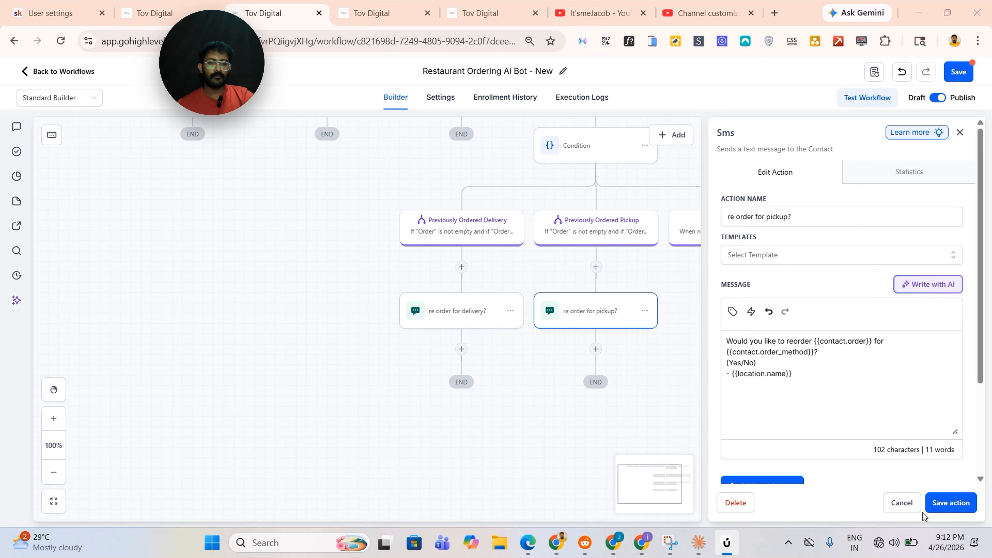
pyautogui.click(949, 507)
pyautogui.click(958, 73)
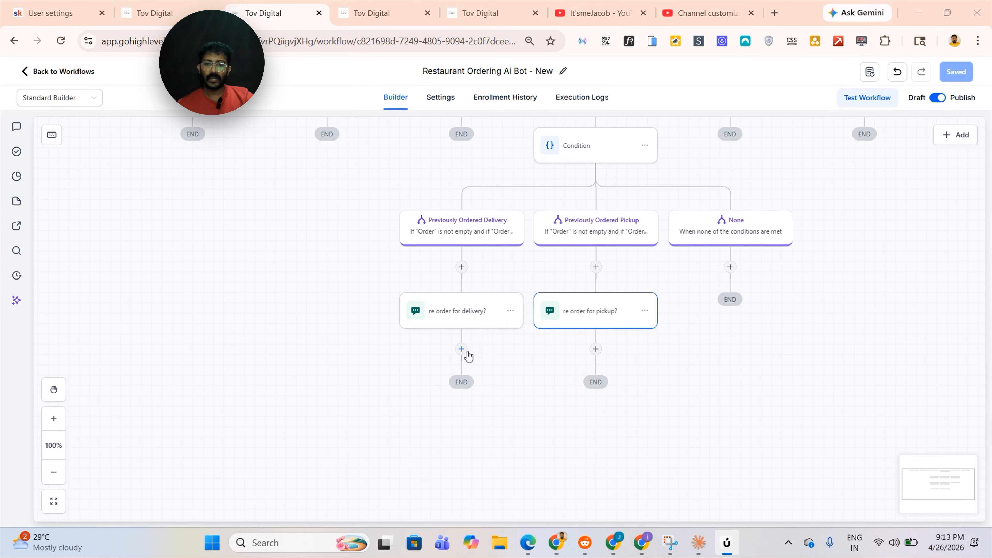
# Add a Wait for Contact Reply to both reorder SMS steps below the delivery SMS, with a 25-minute timeout
pyautogui.click(462, 350)
pyautogui.click(754, 264)
pyautogui.click(621, 250)
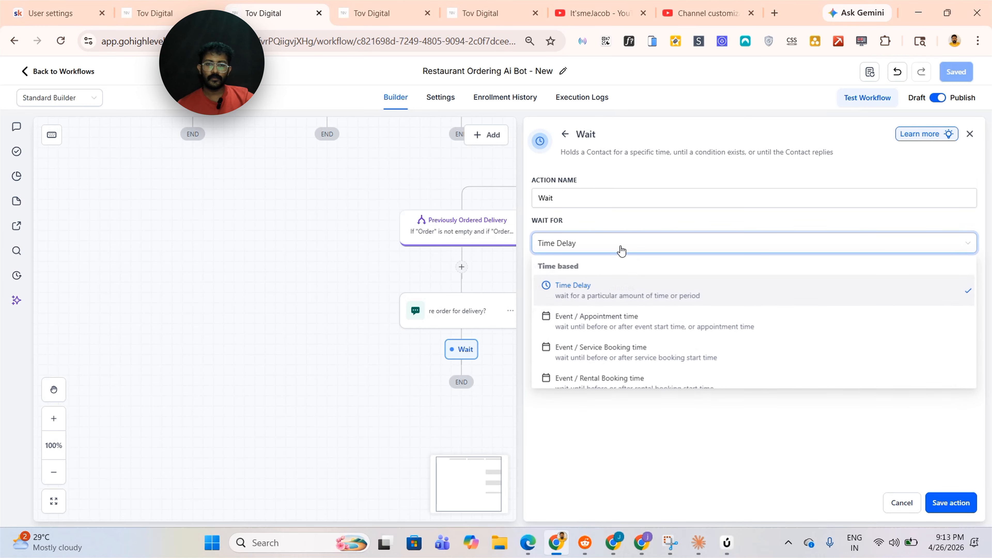
pyautogui.scroll(-5, 615, 324)
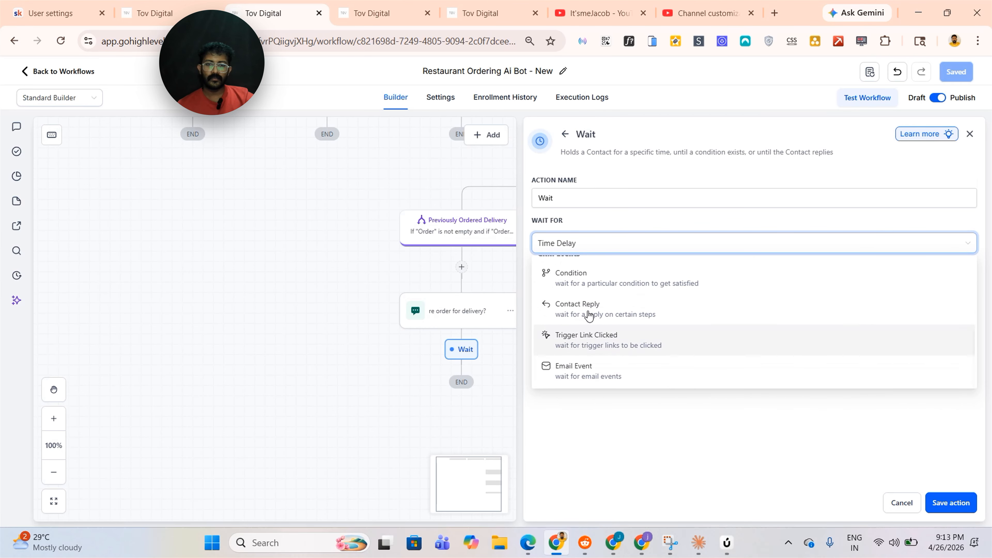
pyautogui.click(611, 308)
pyautogui.click(591, 289)
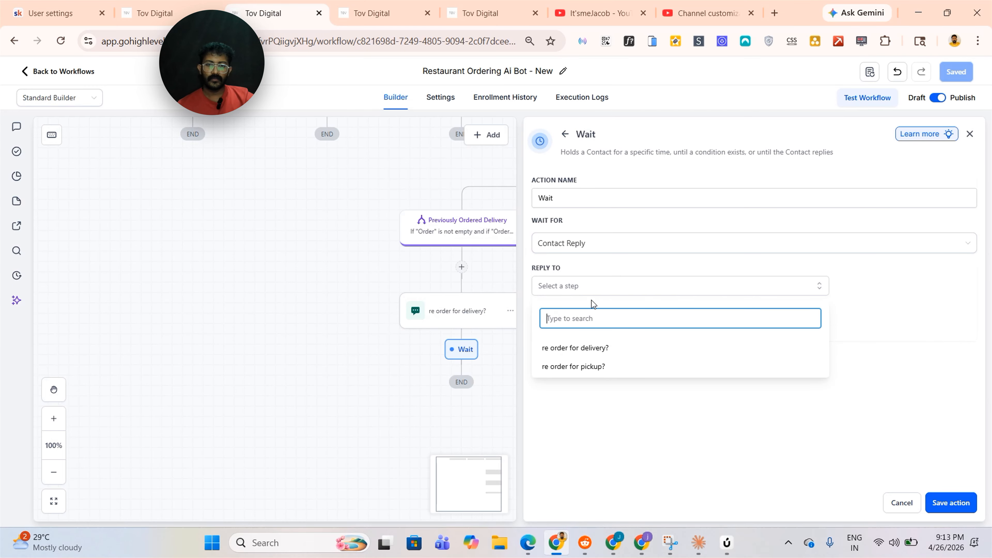
pyautogui.click(592, 350)
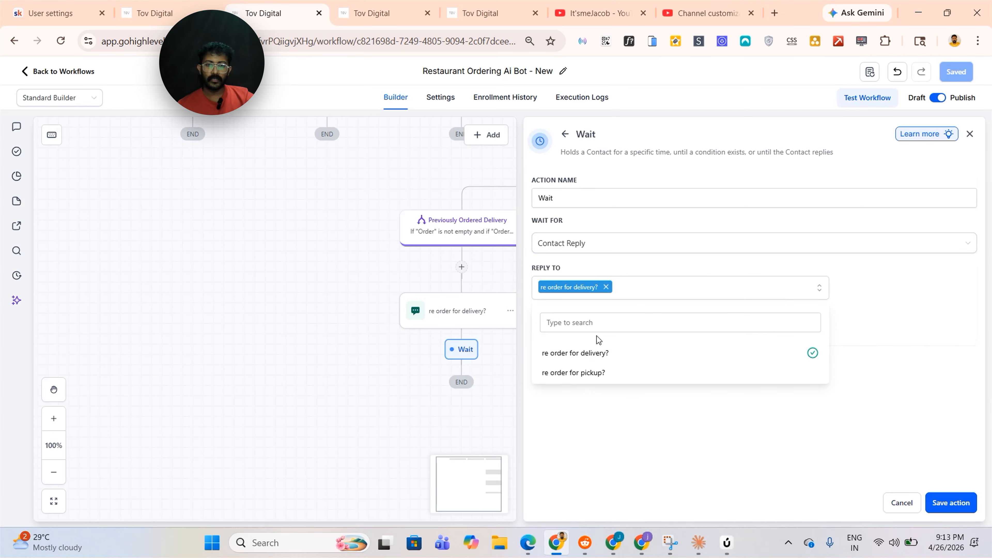
pyautogui.click(599, 374)
pyautogui.click(616, 455)
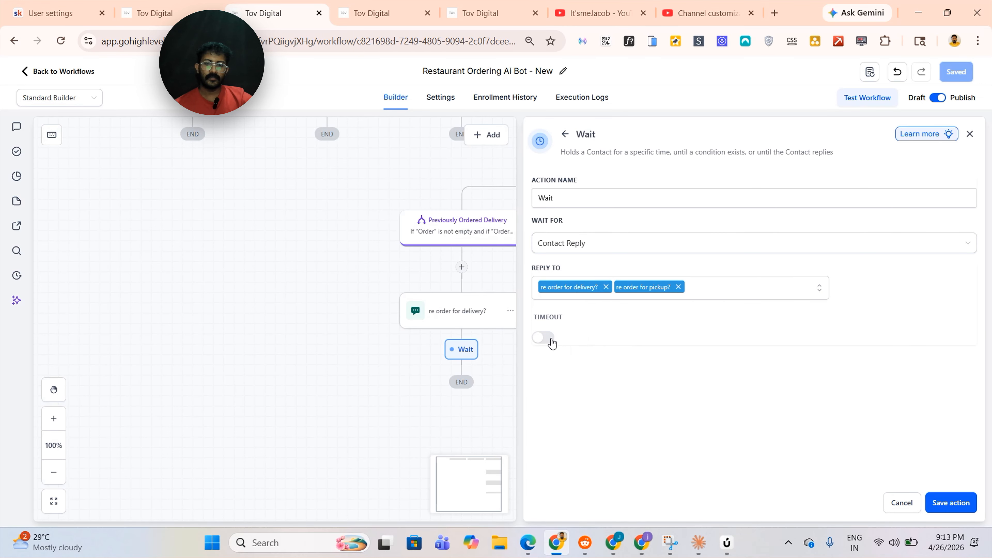
pyautogui.click(543, 337)
pyautogui.write('25')
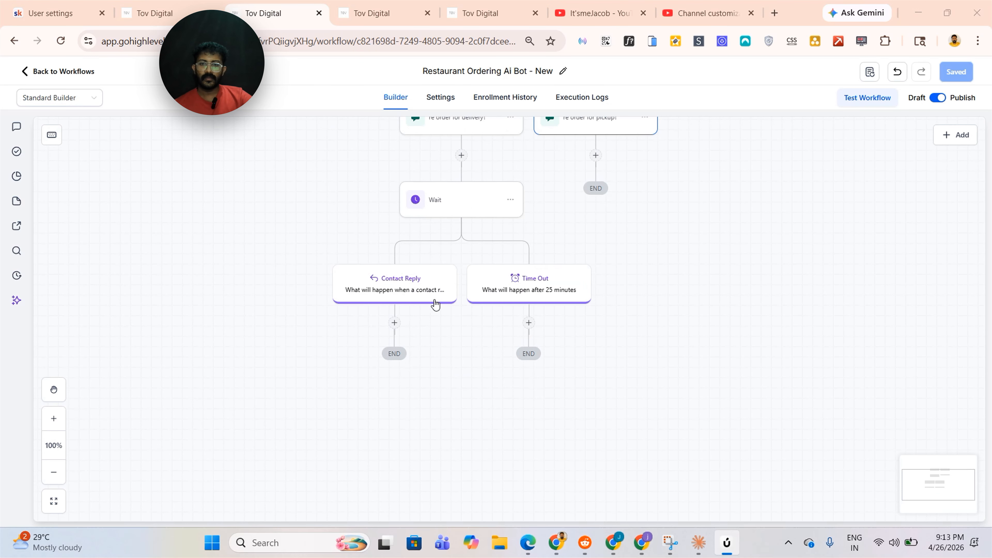
pyautogui.scroll(2, 500, 288)
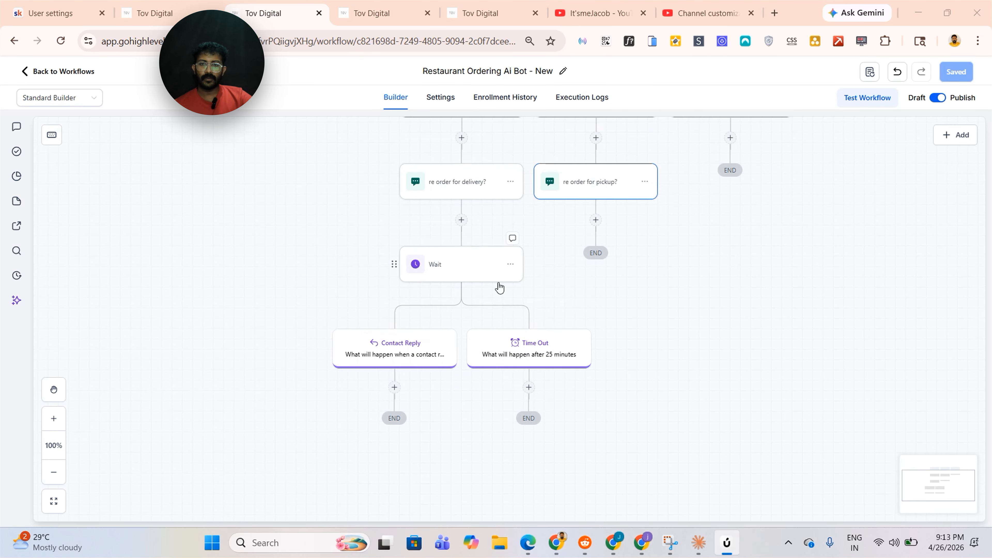
# Add an If/Else condition under the Contact Reply path and name its first branch Yes
pyautogui.click(394, 387)
pyautogui.click(791, 289)
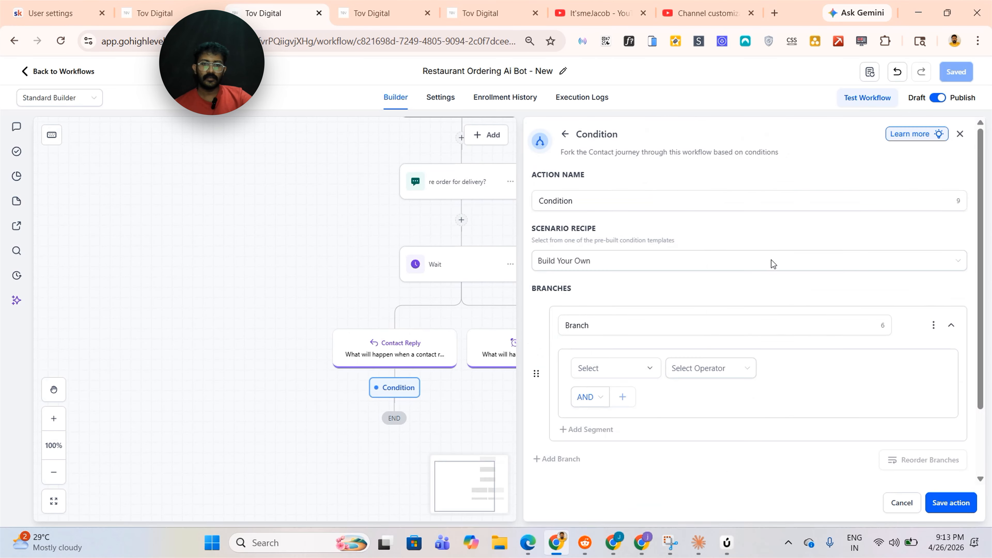
pyautogui.scroll(-2, 614, 333)
pyautogui.click(620, 244)
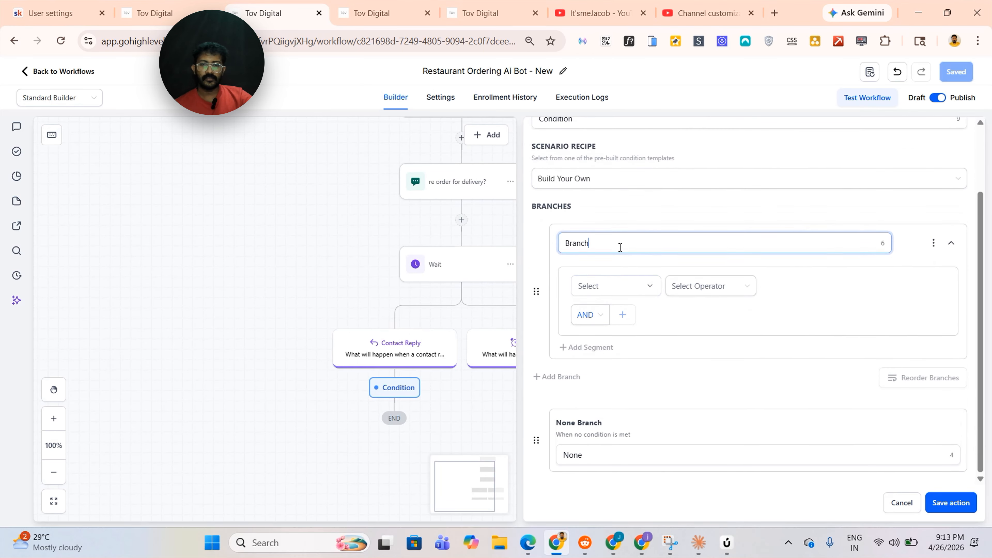
pyautogui.press('BackSpace')
pyautogui.press('BackSpace')
pyautogui.press('BackSpace')
pyautogui.press('BackSpace')
pyautogui.press('BackSpace')
pyautogui.press('BackSpace')
pyautogui.write('Yes')
# Set the Yes branch to Contact Reply Intent Type is Positive/Yes and add another branch
pyautogui.click(615, 285)
pyautogui.scroll(2, 614, 393)
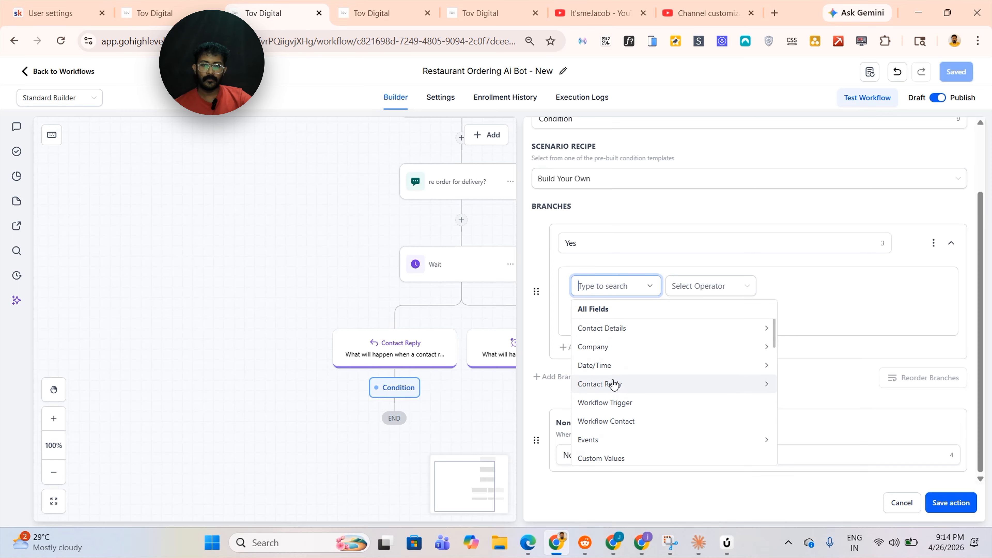
pyautogui.click(614, 384)
pyautogui.click(616, 345)
pyautogui.click(710, 291)
pyautogui.click(687, 309)
pyautogui.click(777, 288)
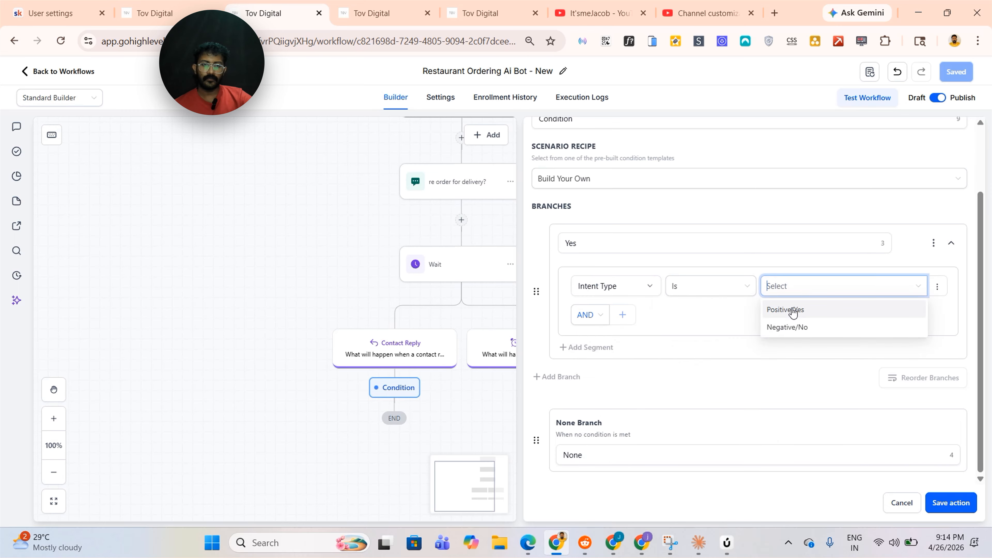
pyautogui.click(794, 311)
pyautogui.click(606, 377)
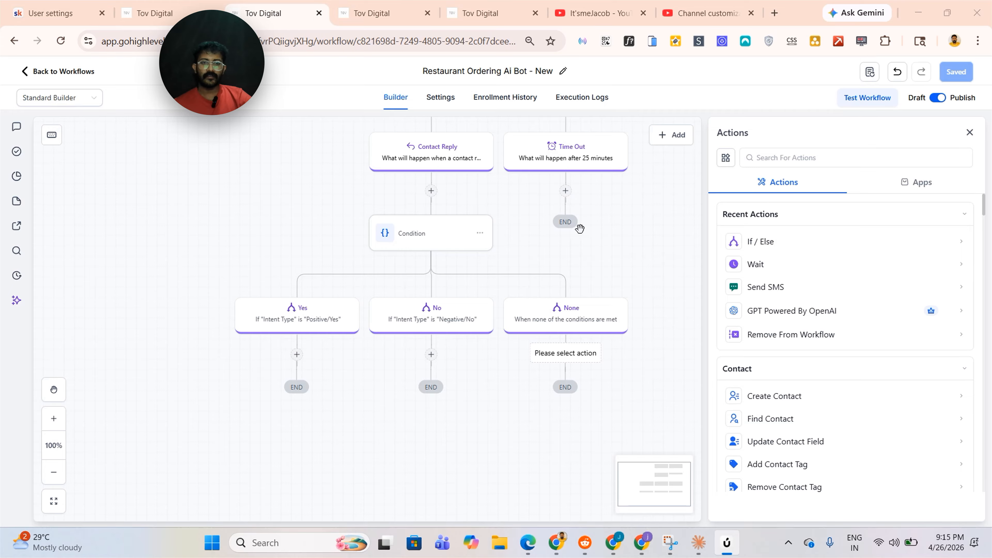
# Add an Internal Notification under the None branch sent to the user assigned to the contact, and save it
pyautogui.click(777, 158)
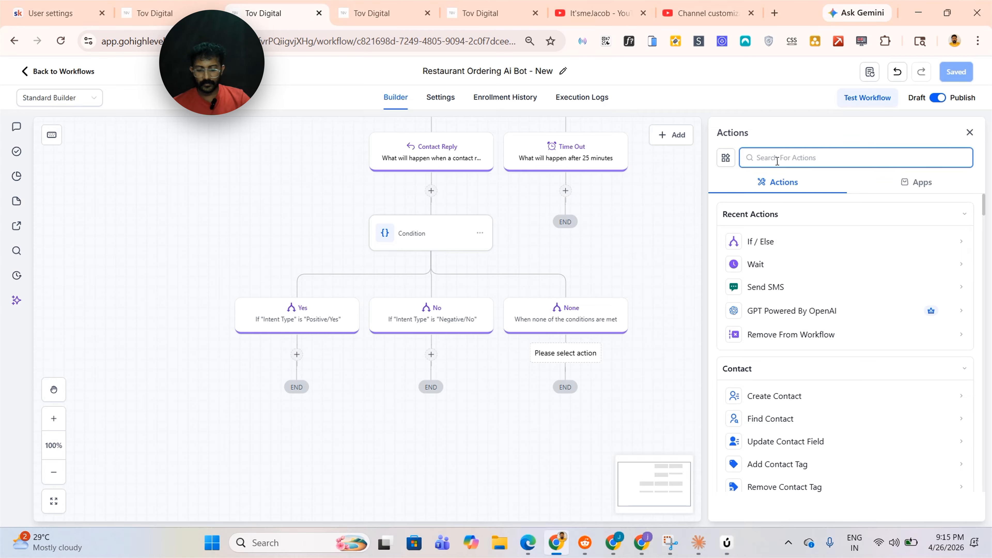
pyautogui.write('inter')
pyautogui.click(793, 237)
pyautogui.scroll(-3, 840, 410)
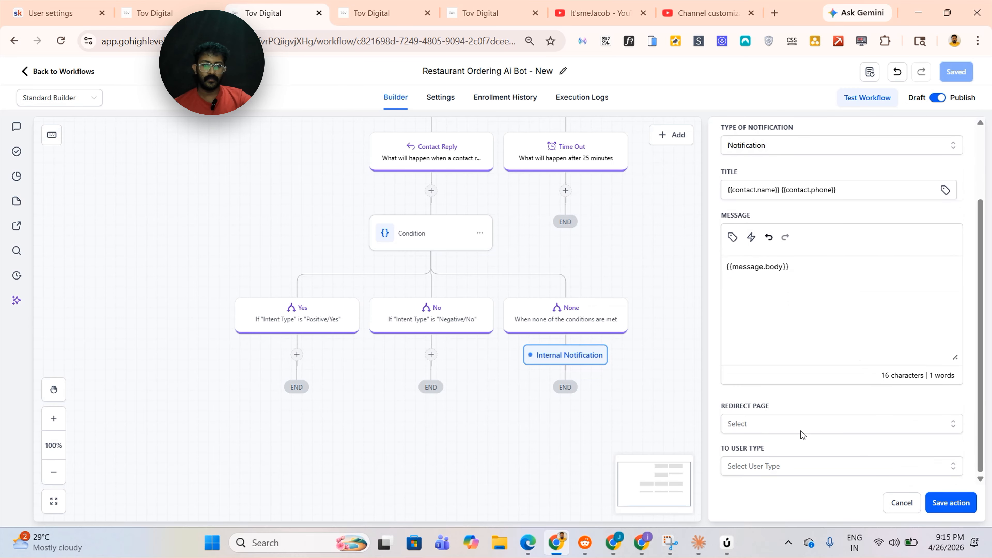
pyautogui.click(757, 471)
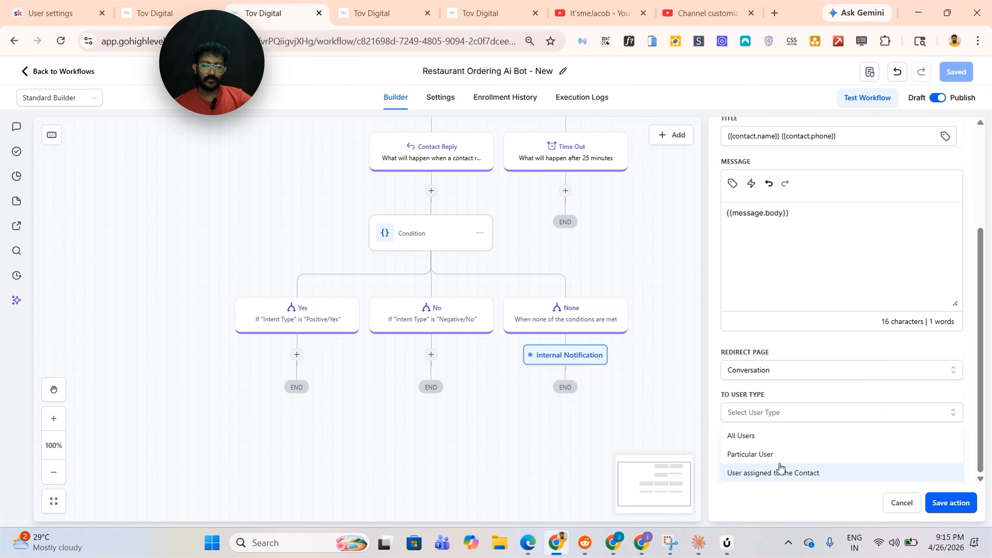
pyautogui.click(778, 474)
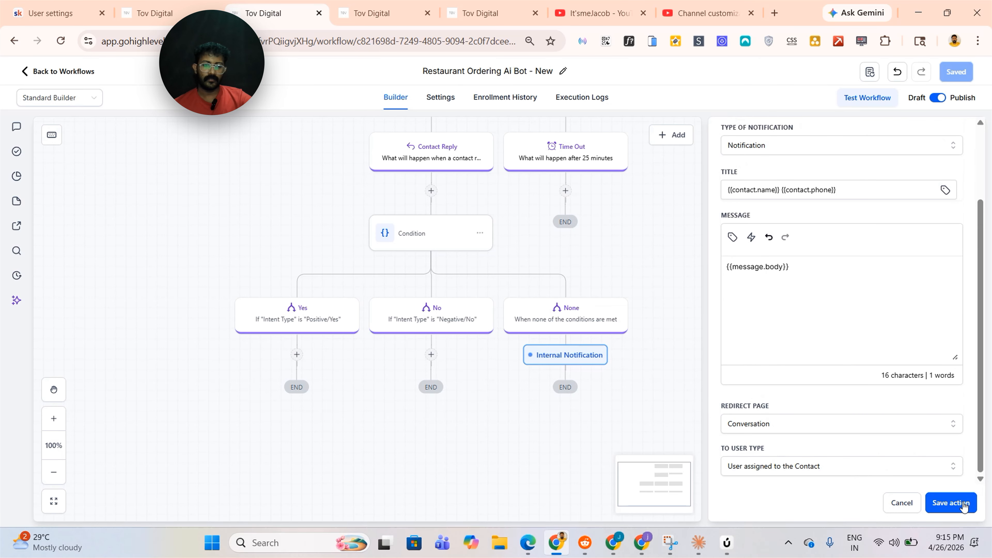
pyautogui.click(950, 503)
# Open the Wait step to review its reply and timeout settings, then close it
pyautogui.moveTo(748, 239); pyautogui.dragTo(756, 272)
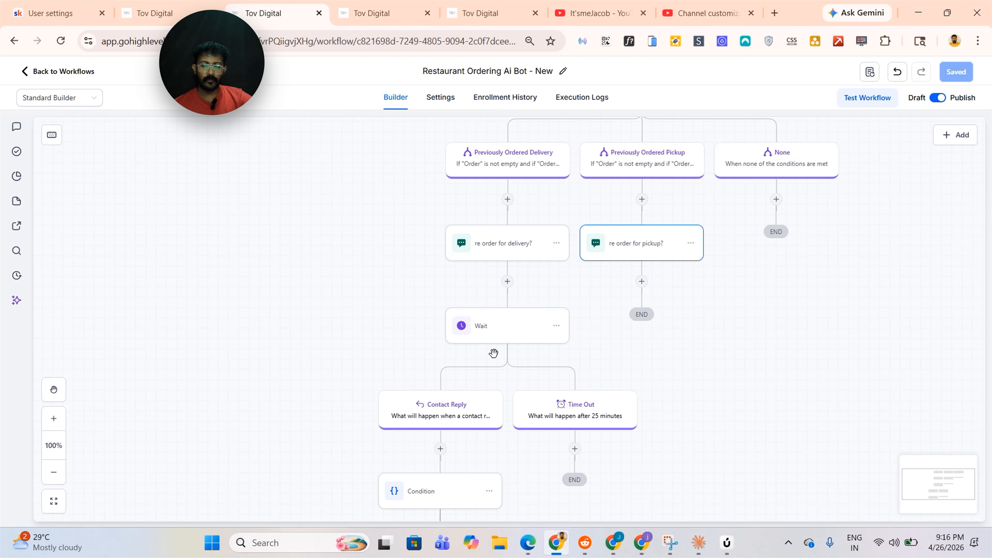
pyautogui.scroll(-3, 496, 344)
pyautogui.scroll(3, 500, 337)
pyautogui.click(527, 330)
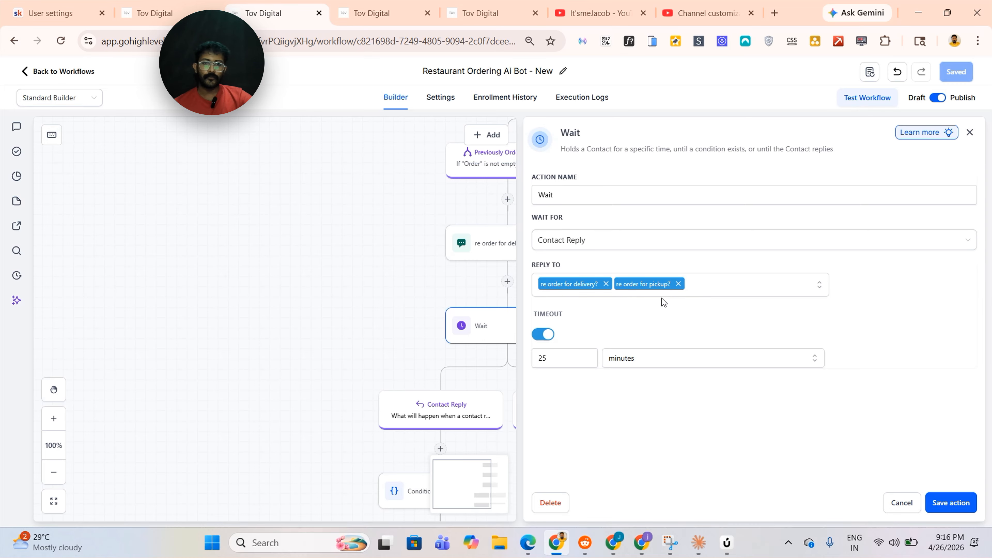
pyautogui.click(934, 496)
# Add a Go To action under the re order for pickup? SMS that jumps back to the Wait step
pyautogui.click(642, 281)
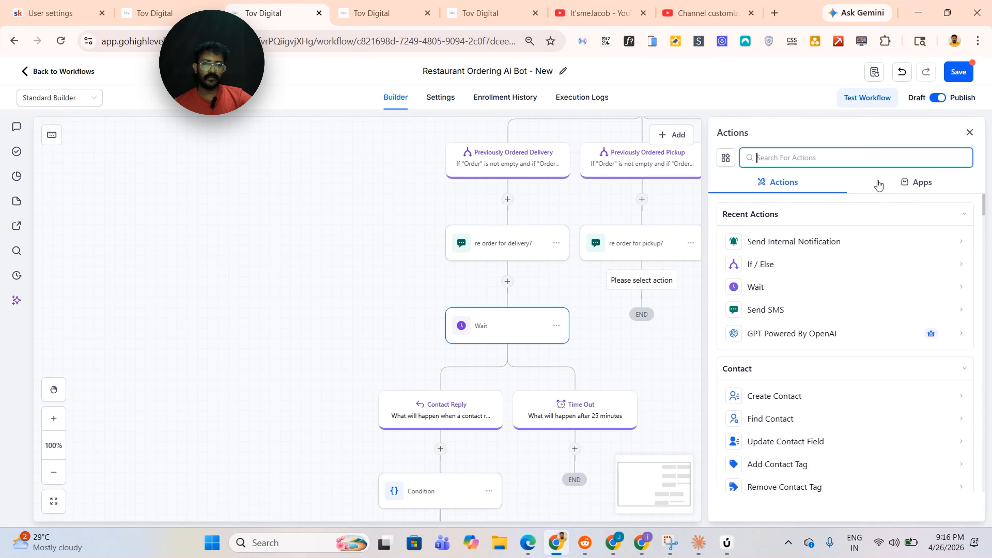
pyautogui.write('go')
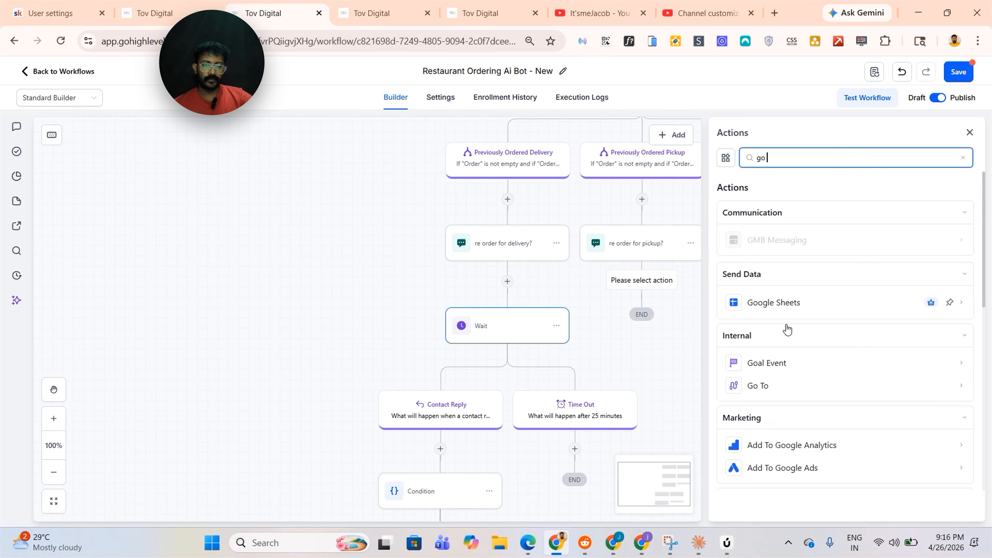
pyautogui.click(762, 385)
# Add a Send SMS action named order for pickup or delivery? under the order condition's None branch, pasting the pickup-or-delivery message, and save it
pyautogui.scroll(5, 880, 360)
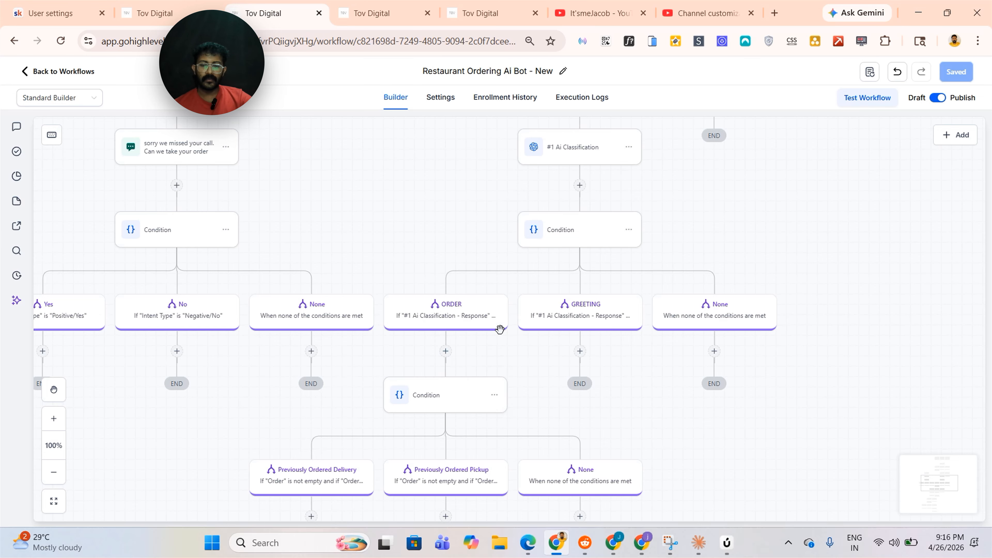
pyautogui.scroll(-3, 516, 283)
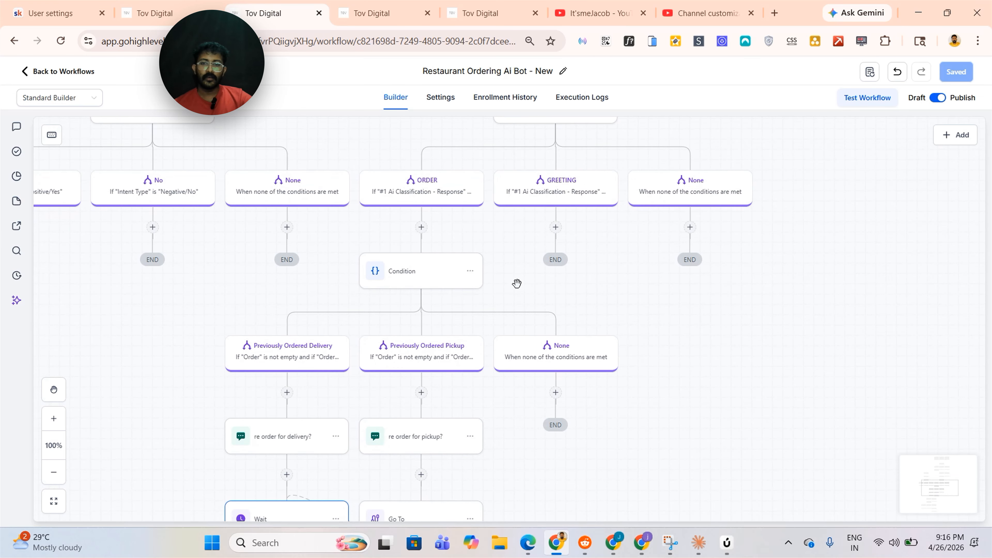
pyautogui.scroll(6, 675, 370)
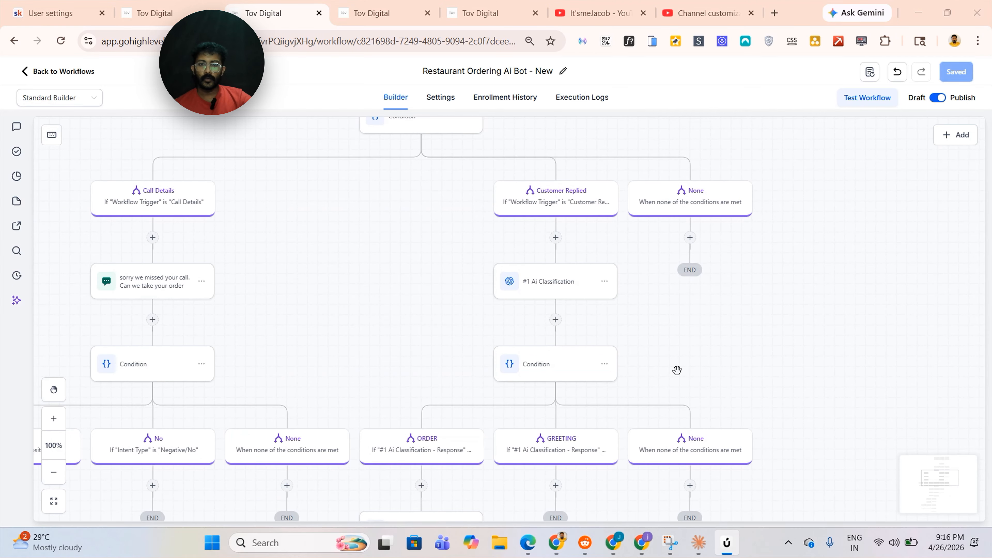
pyautogui.scroll(-3, 678, 370)
pyautogui.scroll(2, 679, 449)
pyautogui.moveTo(679, 487); pyautogui.dragTo(717, 217)
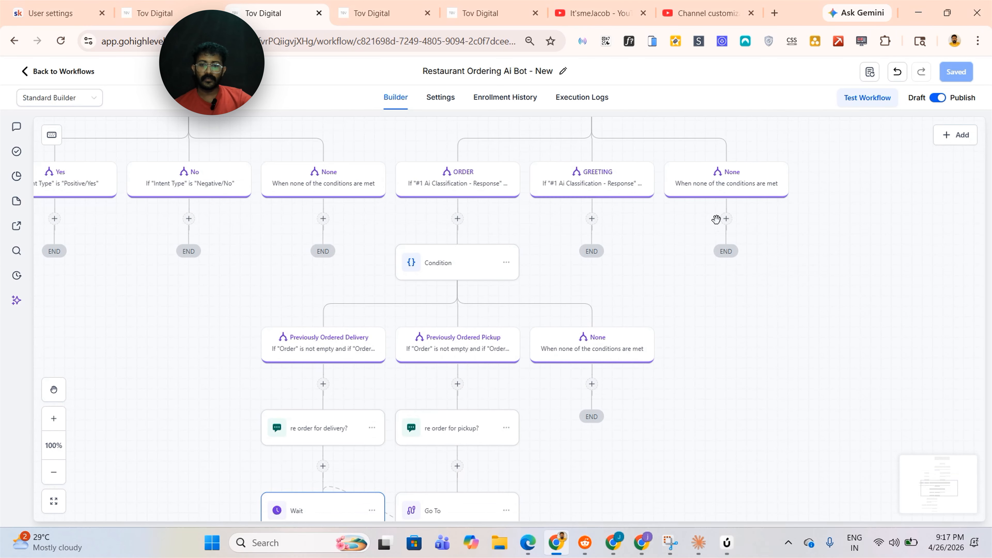
pyautogui.moveTo(707, 412); pyautogui.dragTo(725, 347)
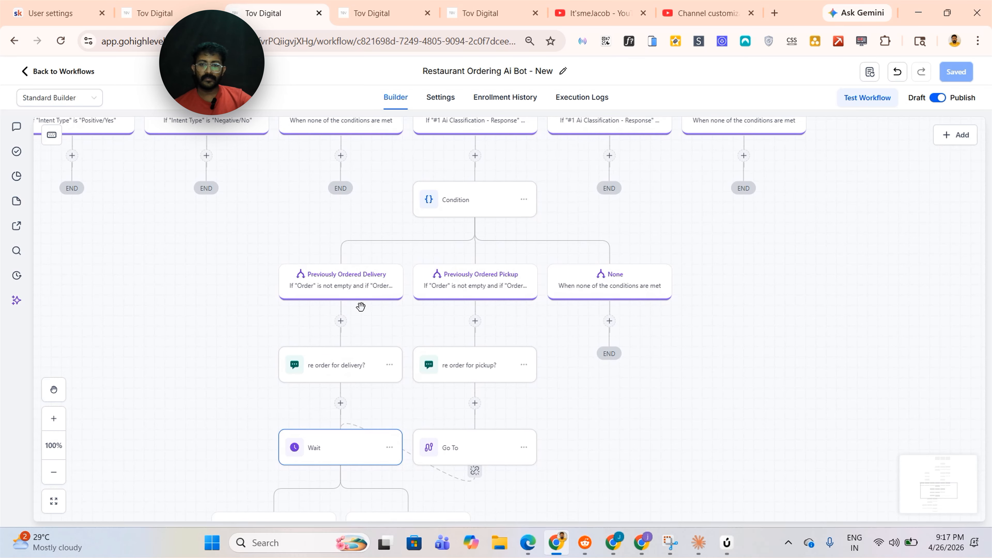
pyautogui.scroll(7, 736, 206)
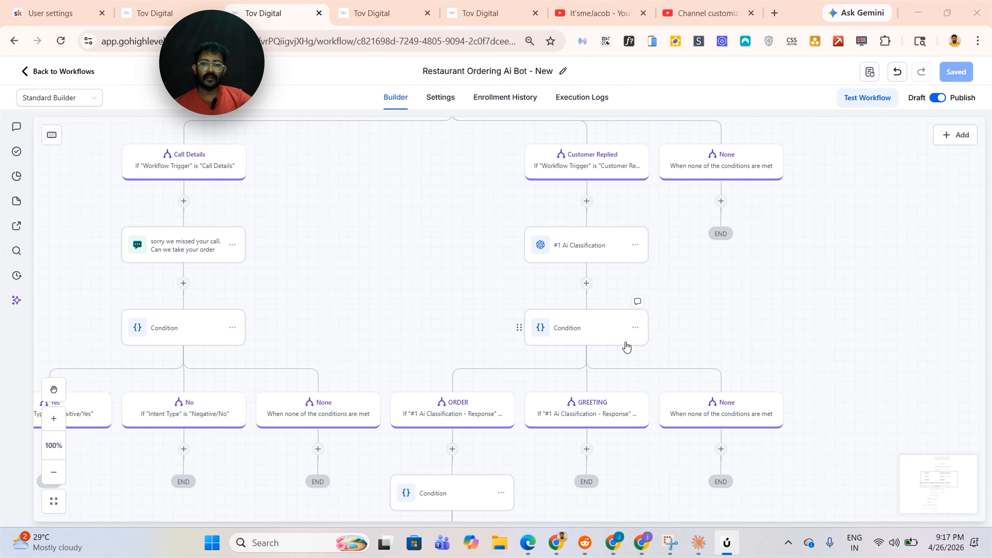
pyautogui.scroll(-7, 626, 347)
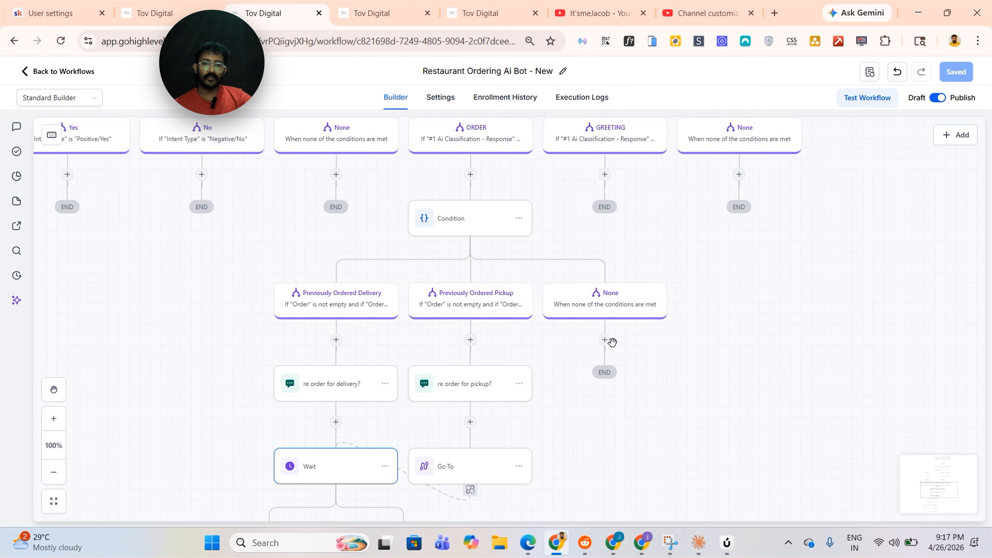
pyautogui.click(605, 340)
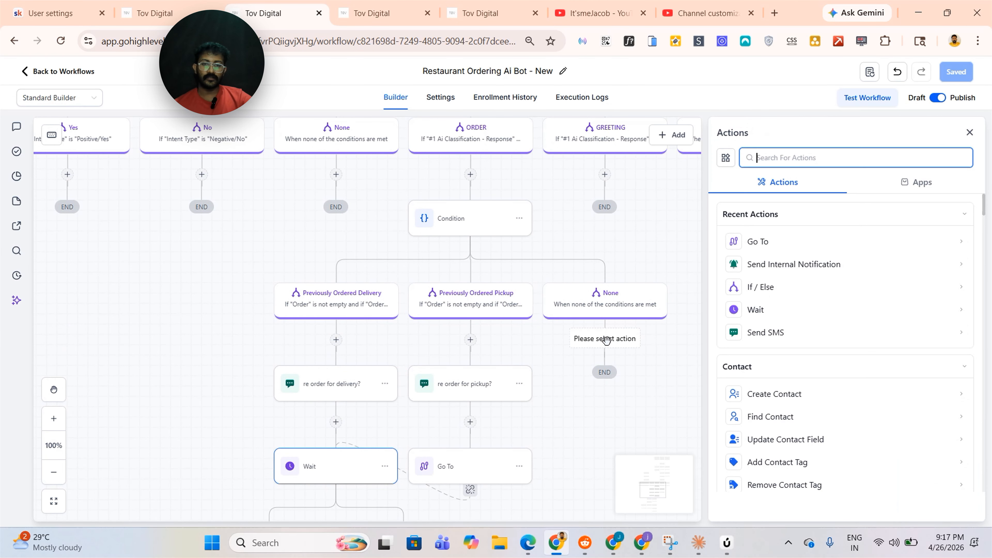
pyautogui.click(793, 159)
pyautogui.write('sms')
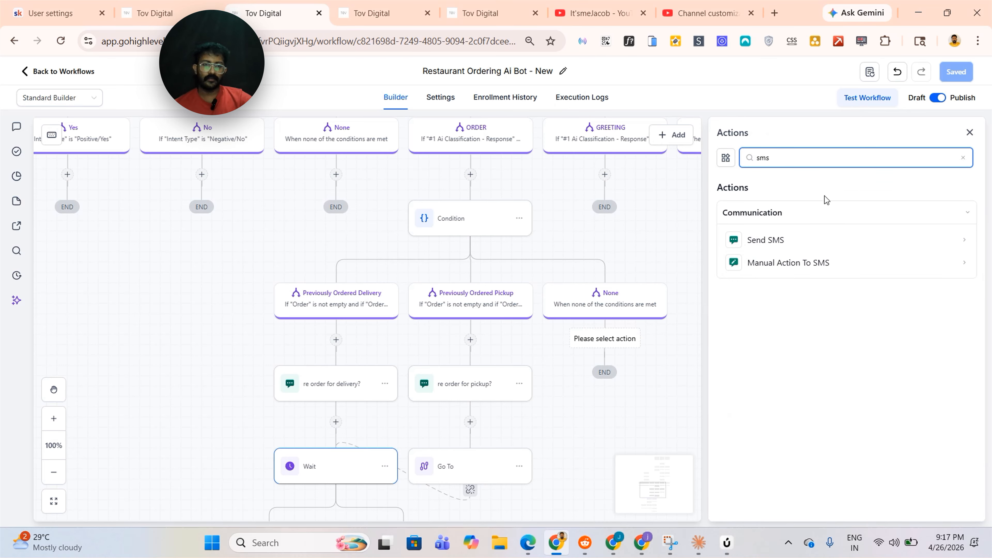
pyautogui.click(808, 235)
pyautogui.press('BackSpace')
pyautogui.write('order for pickup or delivery?')
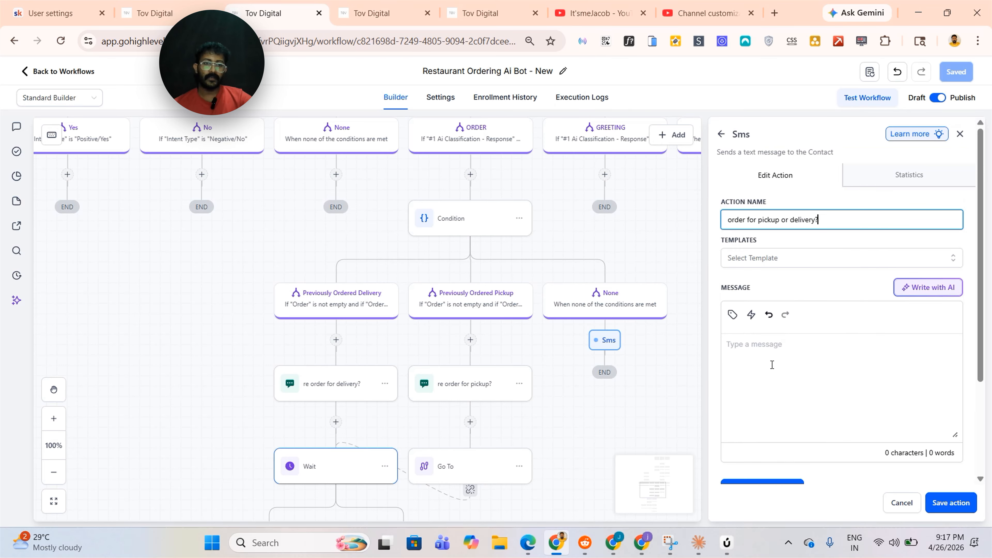
pyautogui.click(560, 158)
pyautogui.click(807, 364)
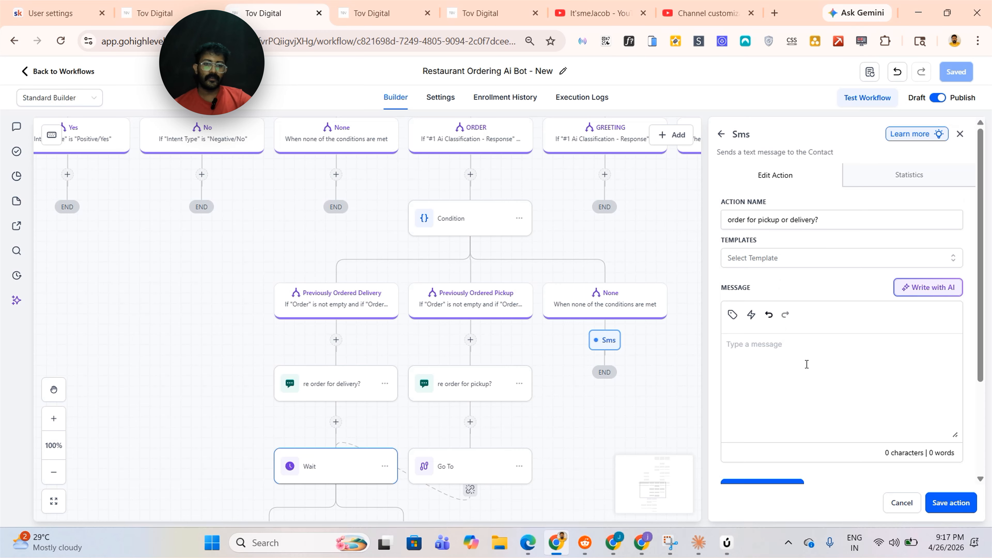
pyautogui.write('Would you like to place an order for pickup or delivery?  - {{location.name}}')
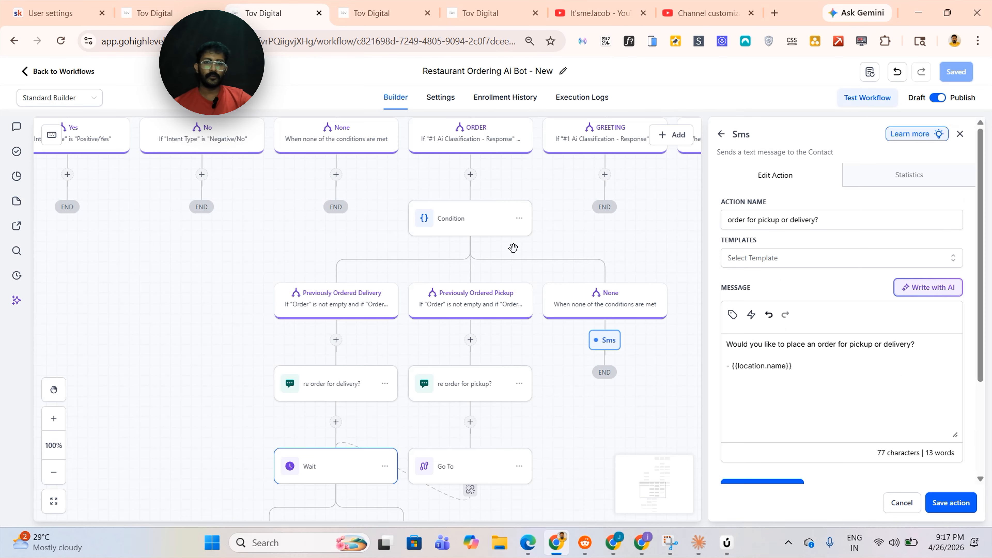
pyautogui.click(951, 503)
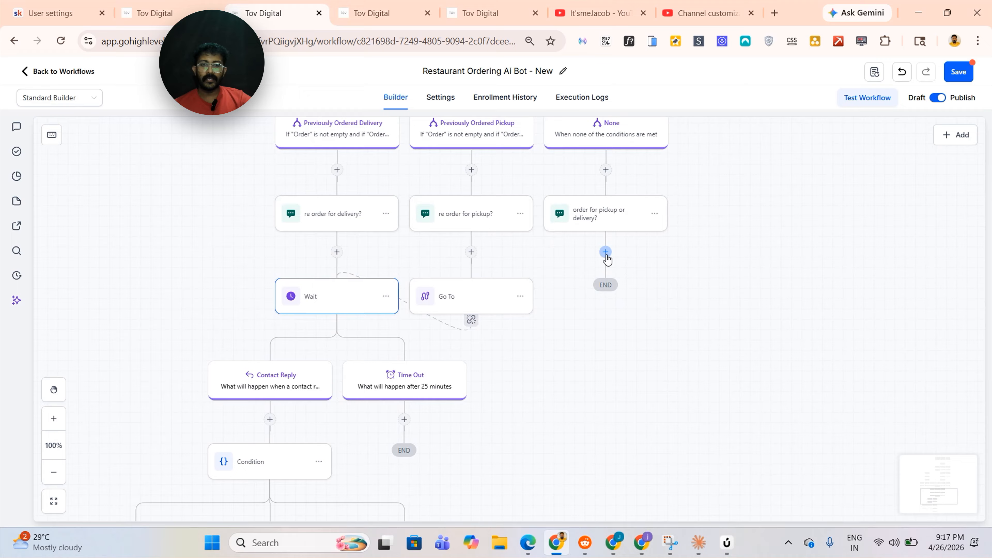
# Add a Wait under the new SMS that waits for a contact reply to order for pickup or delivery?
pyautogui.click(607, 254)
pyautogui.write('wa')
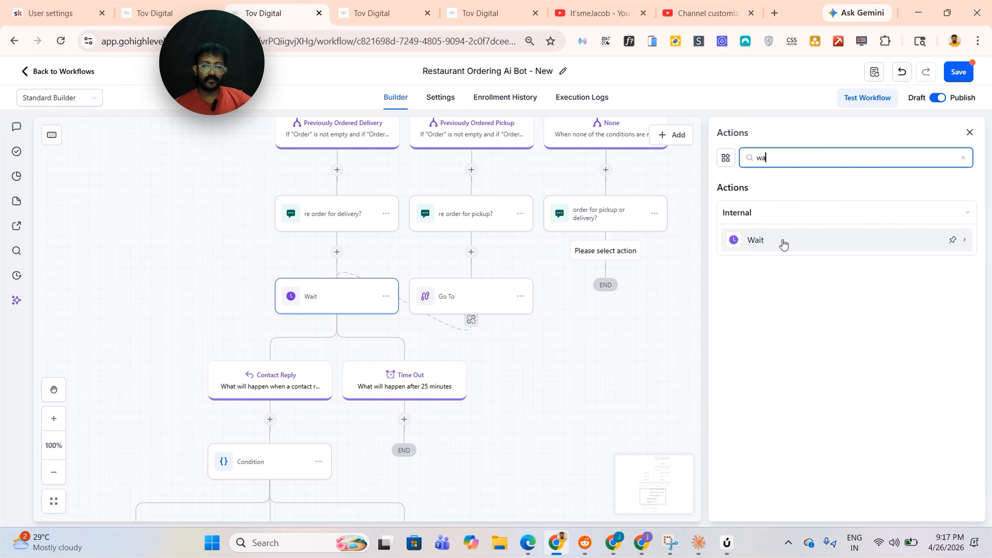
pyautogui.click(783, 244)
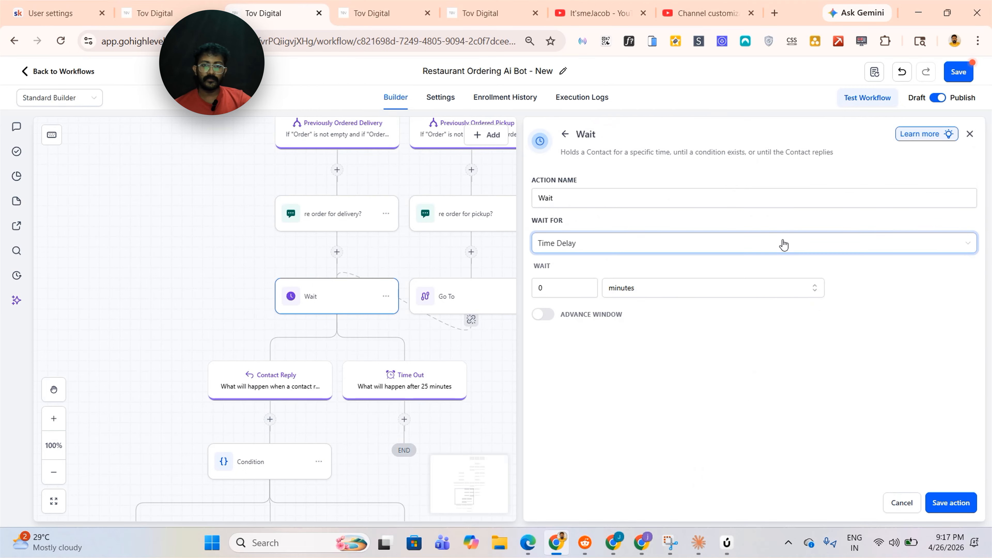
pyautogui.click(606, 243)
pyautogui.scroll(-5, 611, 346)
pyautogui.click(602, 365)
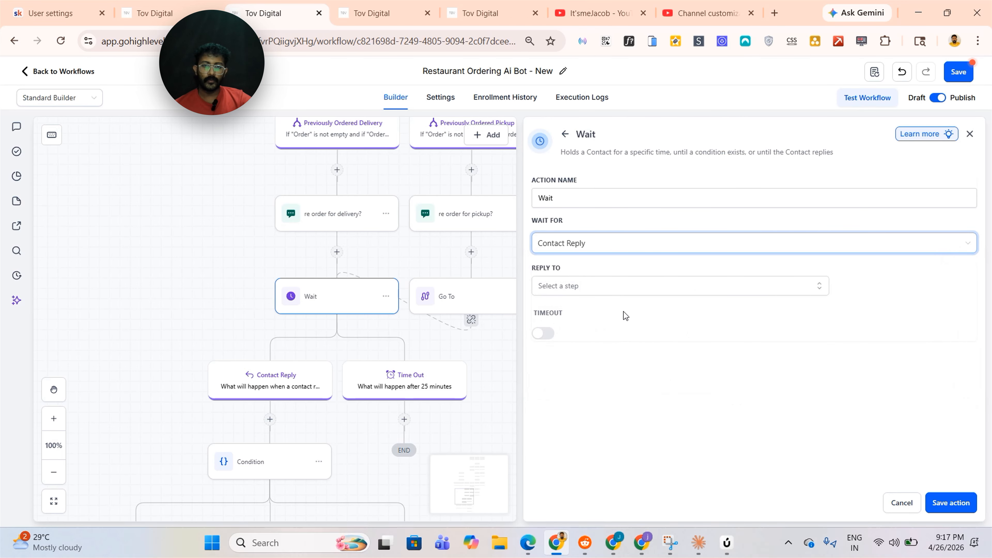
pyautogui.click(626, 290)
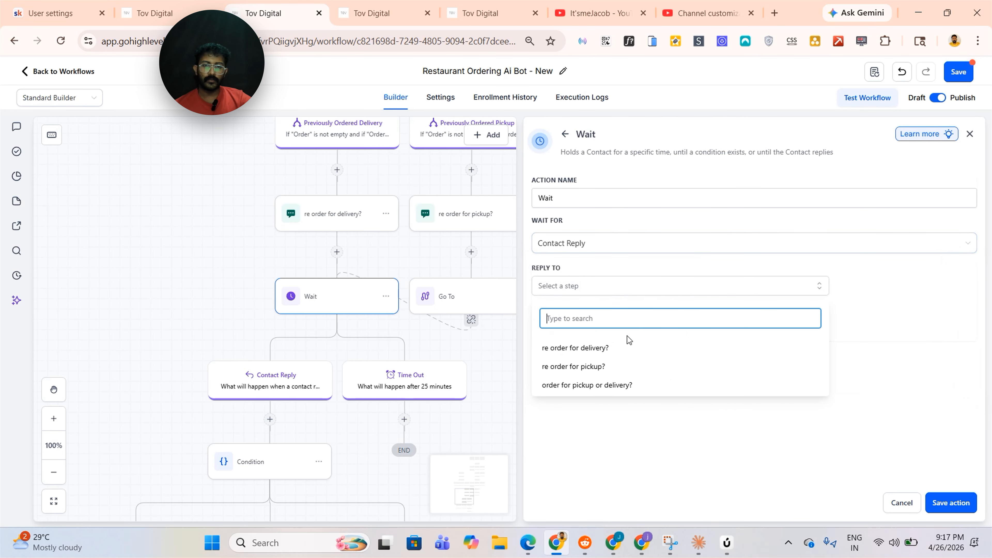
pyautogui.click(586, 387)
pyautogui.click(609, 436)
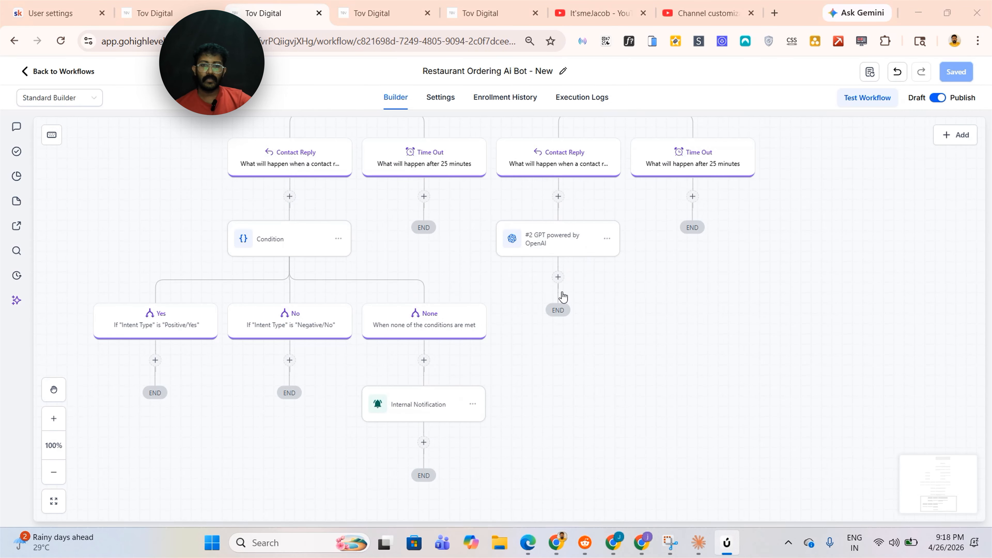
# Open the GPT powered by OpenAI action under the reply path to review its model and classification prompt
pyautogui.click(558, 277)
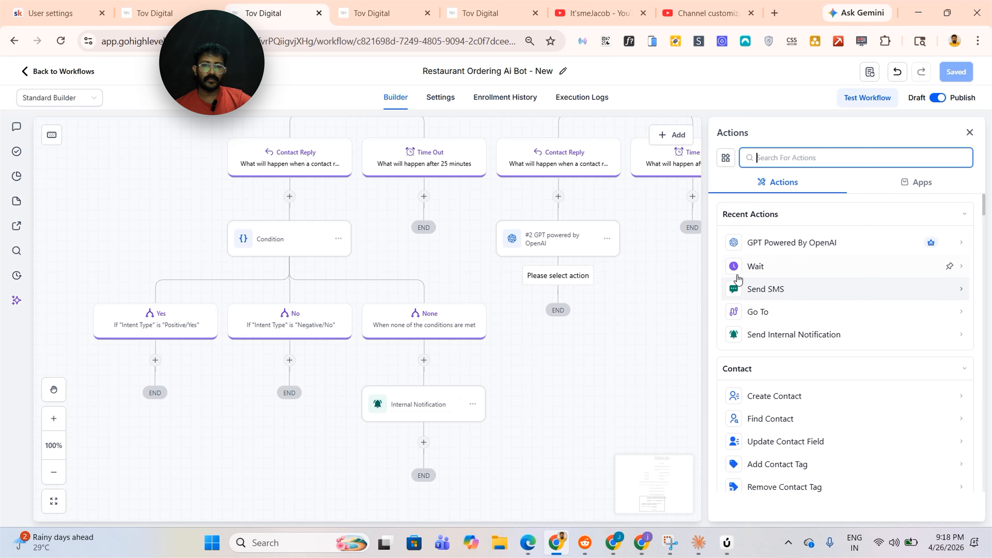
pyautogui.click(587, 252)
pyautogui.click(897, 373)
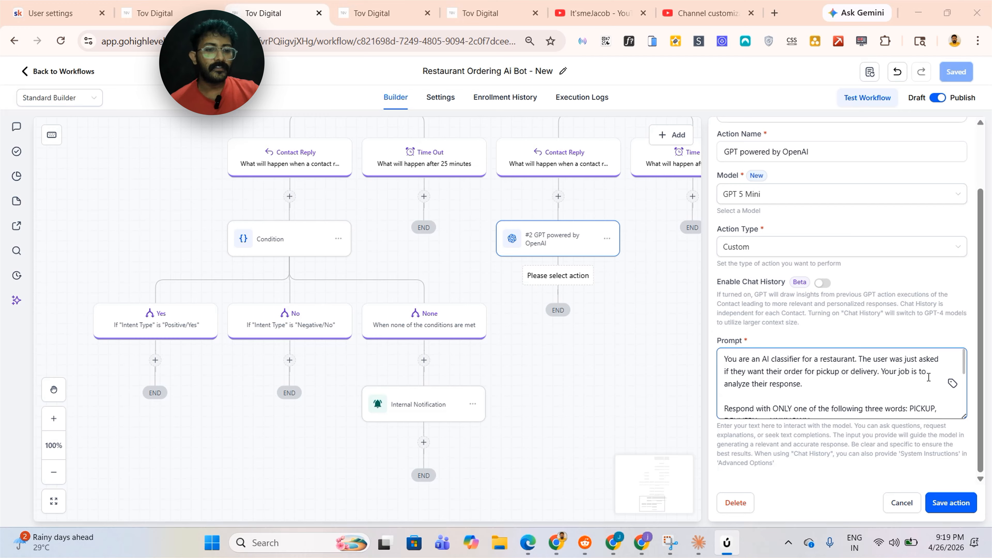
pyautogui.scroll(-2, 929, 377)
pyautogui.scroll(2, 797, 390)
pyautogui.scroll(-2, 785, 402)
pyautogui.scroll(2, 791, 396)
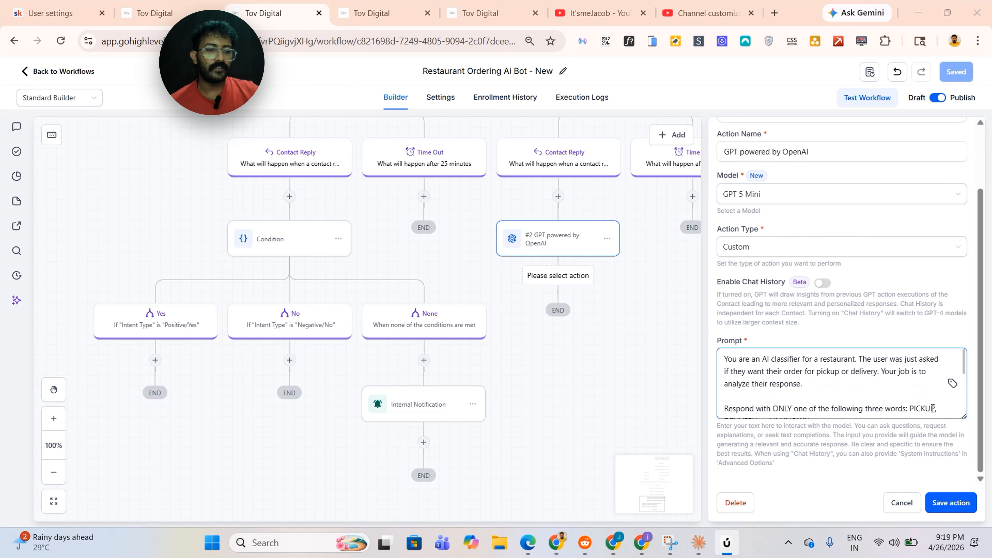
pyautogui.scroll(-2, 925, 404)
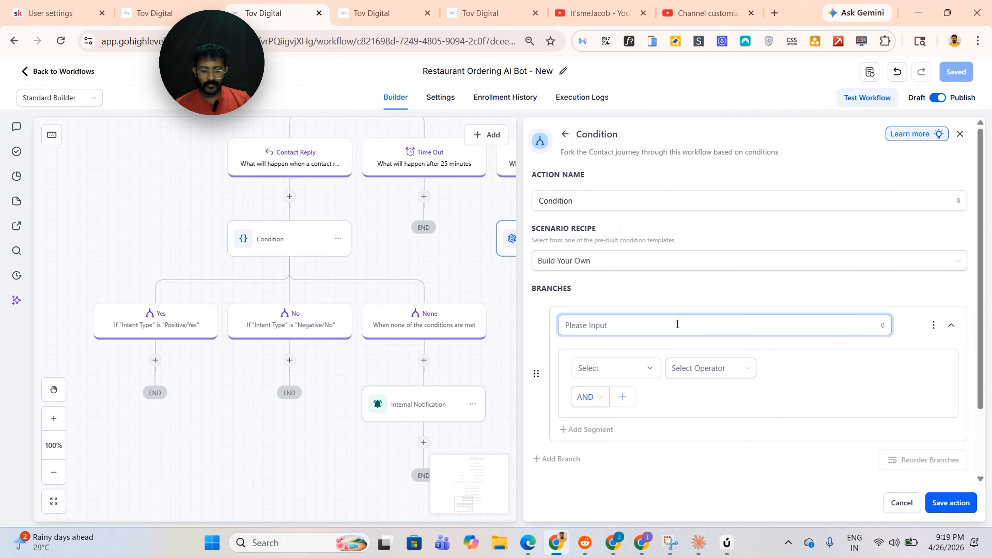
# Add a condition under the GPT action with a branch named PICKUP where the #2 GPT response is PICKUP
pyautogui.write('Pl')
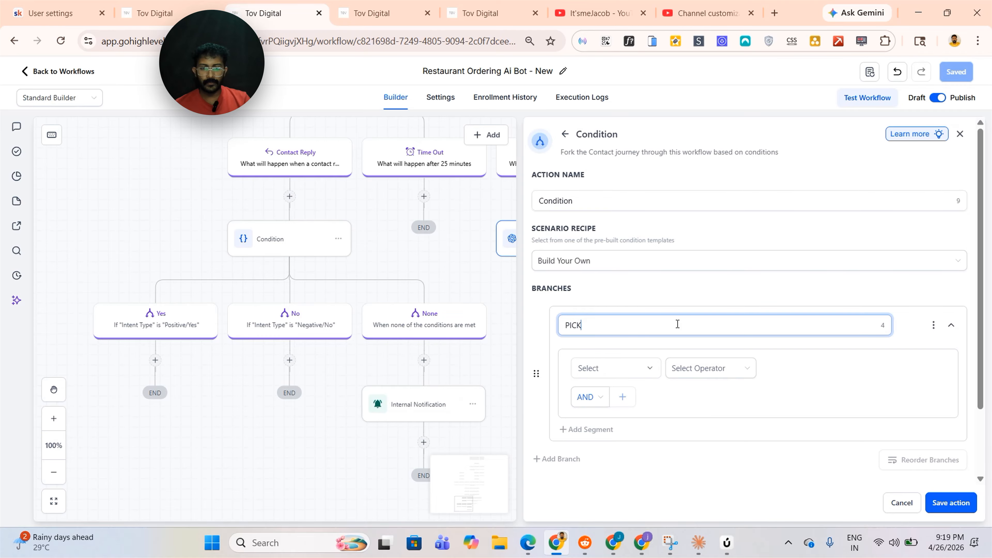
pyautogui.write('CK')
pyautogui.write('UP')
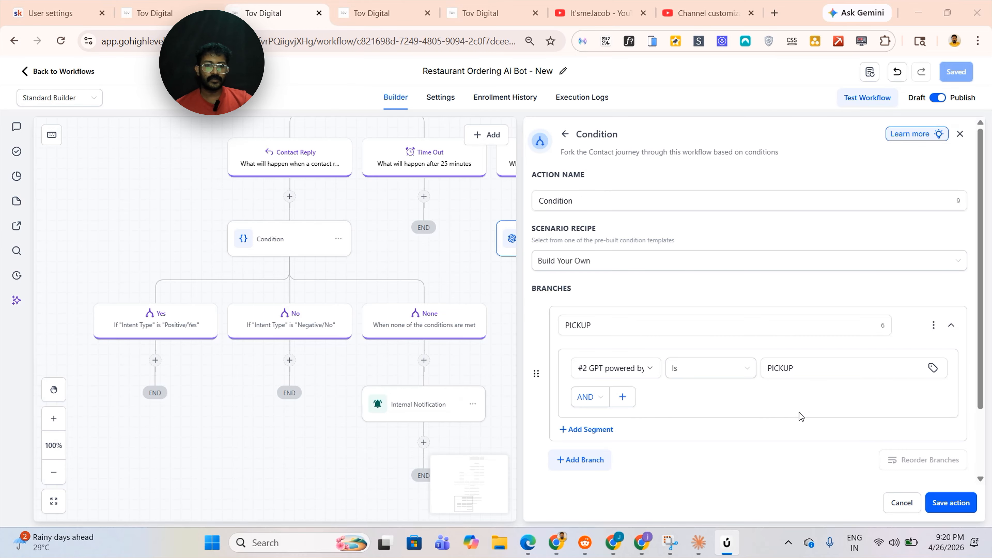
pyautogui.scroll(-2, 699, 336)
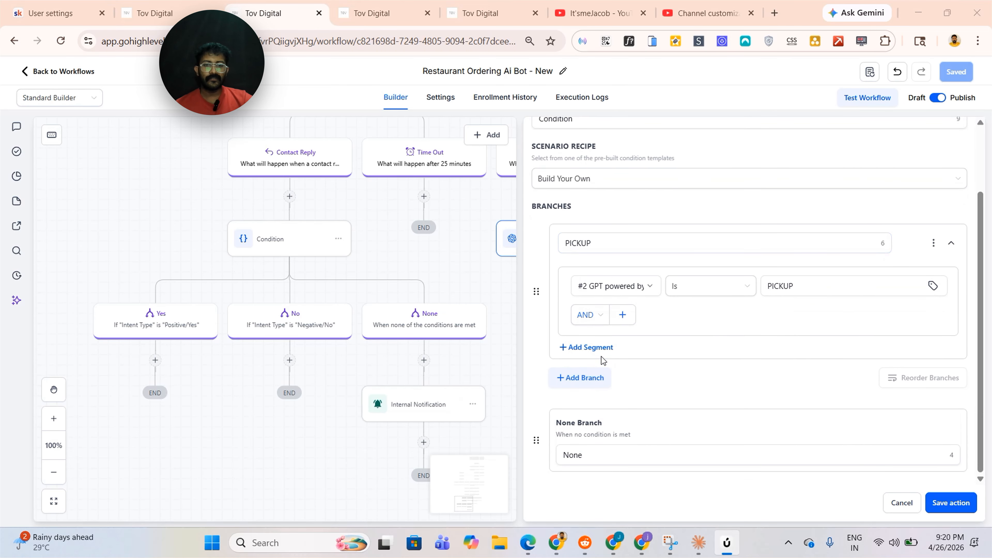
# Add a second branch named DELIVERY where the #2 GPT response is DELIVERY
pyautogui.click(604, 377)
pyautogui.click(616, 380)
pyautogui.press('BackSpace')
pyautogui.press('BackSpace')
pyautogui.press('BackSpace')
pyautogui.press('BackSpace')
pyautogui.press('BackSpace')
pyautogui.press('BackSpace')
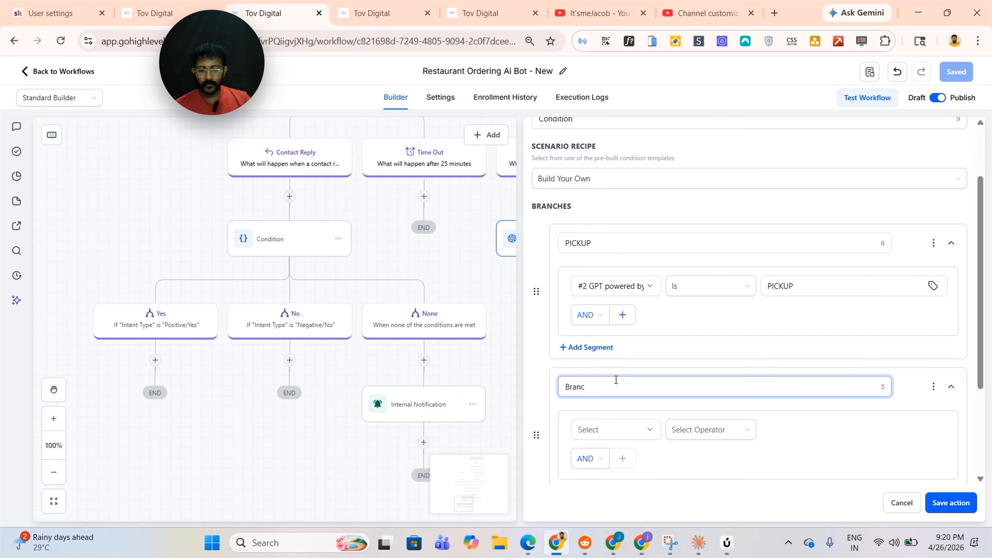
pyautogui.write('de')
pyautogui.press('BackSpace')
pyautogui.press('BackSpace')
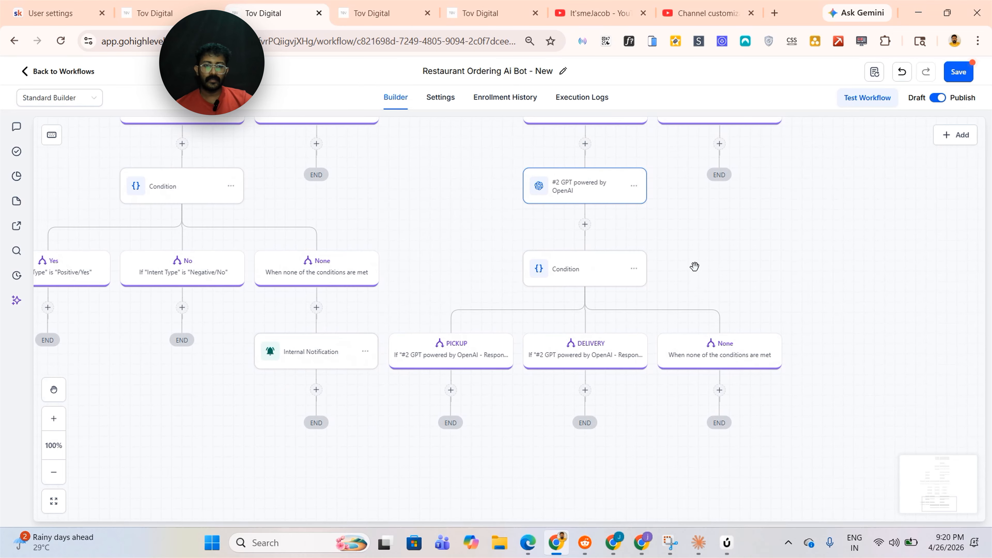
# Rename the condition's None branch to UNKNOWN
pyautogui.click(606, 281)
pyautogui.scroll(-5, 753, 344)
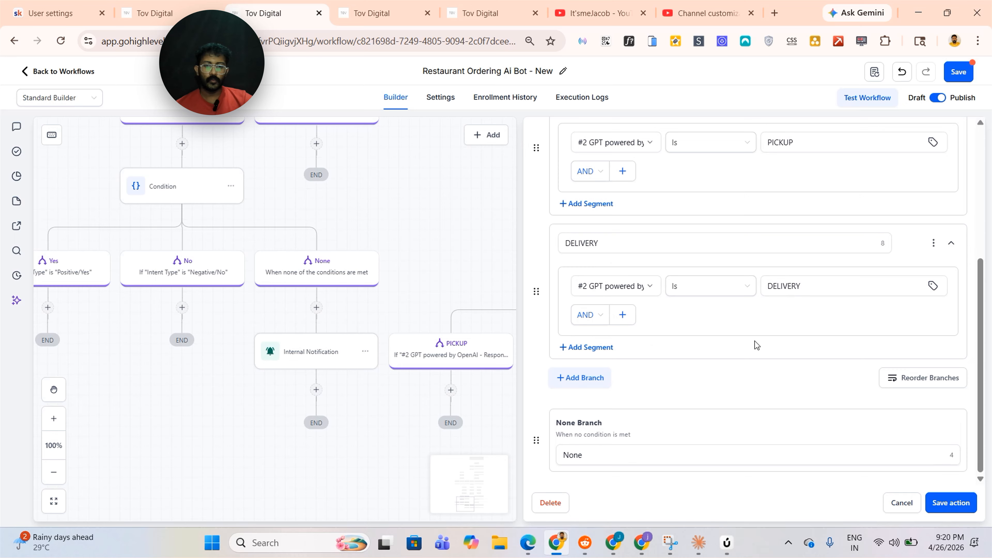
pyautogui.click(631, 455)
pyautogui.press('BackSpace')
pyautogui.press('BackSpace')
pyautogui.press('BackSpace')
pyautogui.press('BackSpace')
pyautogui.write('u')
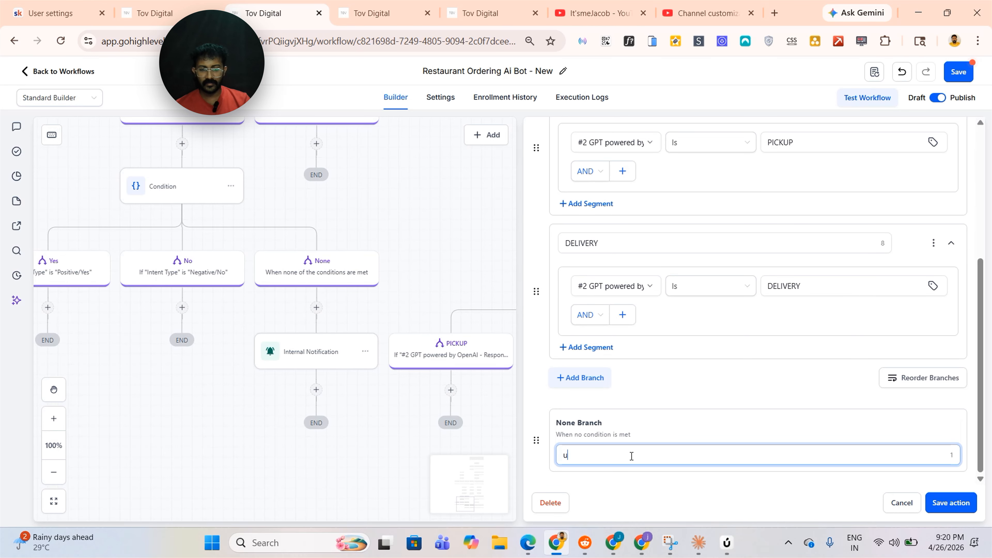
pyautogui.press('BackSpace')
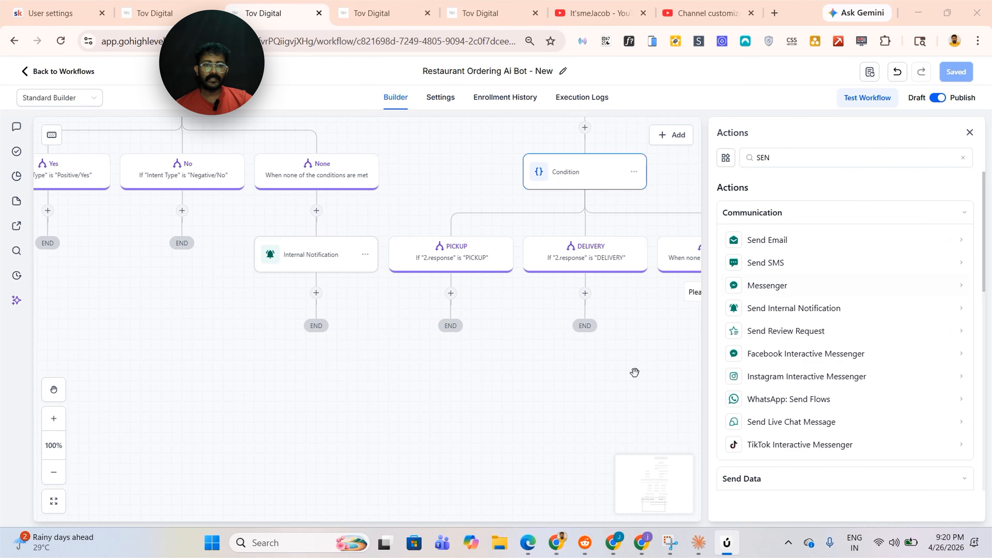
# Add an Internal Notification under UNKNOWN redirecting to Conversation for the user assigned to the contact, save it and the workflow
pyautogui.moveTo(633, 372); pyautogui.dragTo(500, 395)
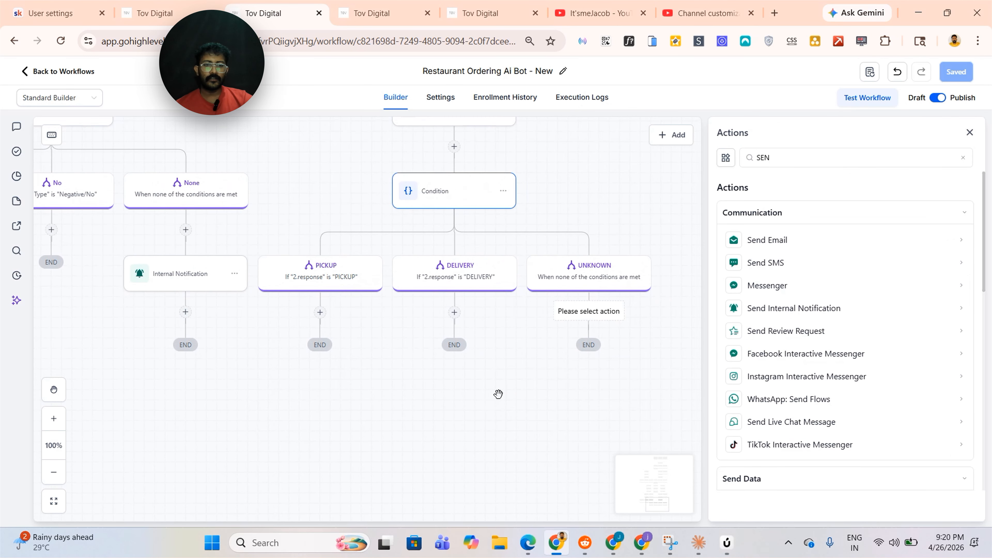
pyautogui.click(820, 307)
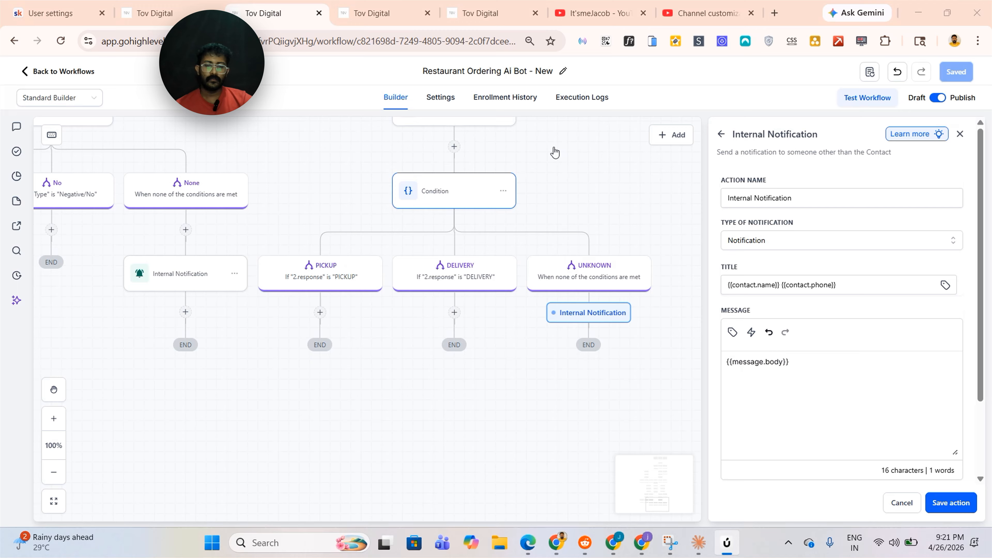
pyautogui.scroll(-4, 788, 352)
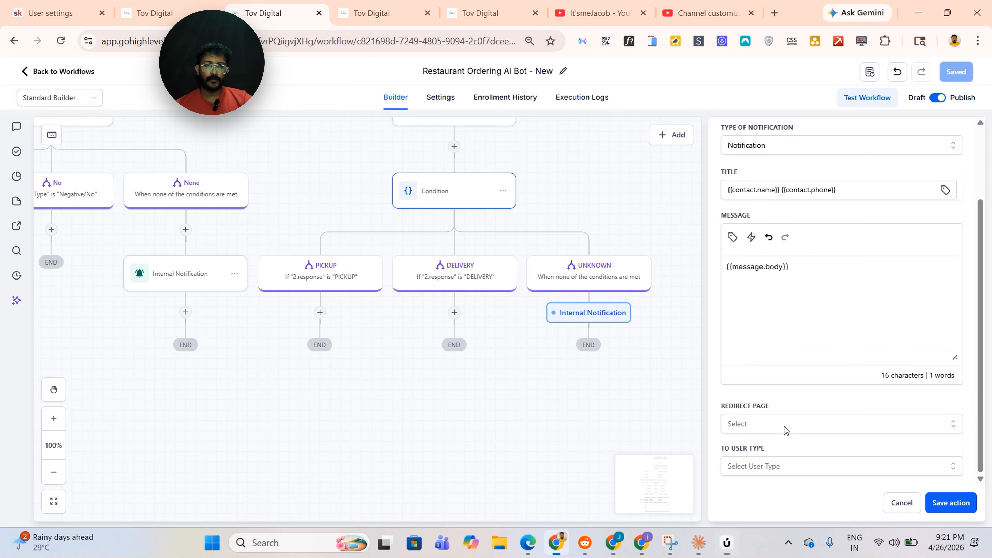
pyautogui.click(788, 414)
pyautogui.click(739, 438)
pyautogui.click(771, 429)
pyautogui.click(769, 471)
pyautogui.click(787, 465)
pyautogui.click(754, 473)
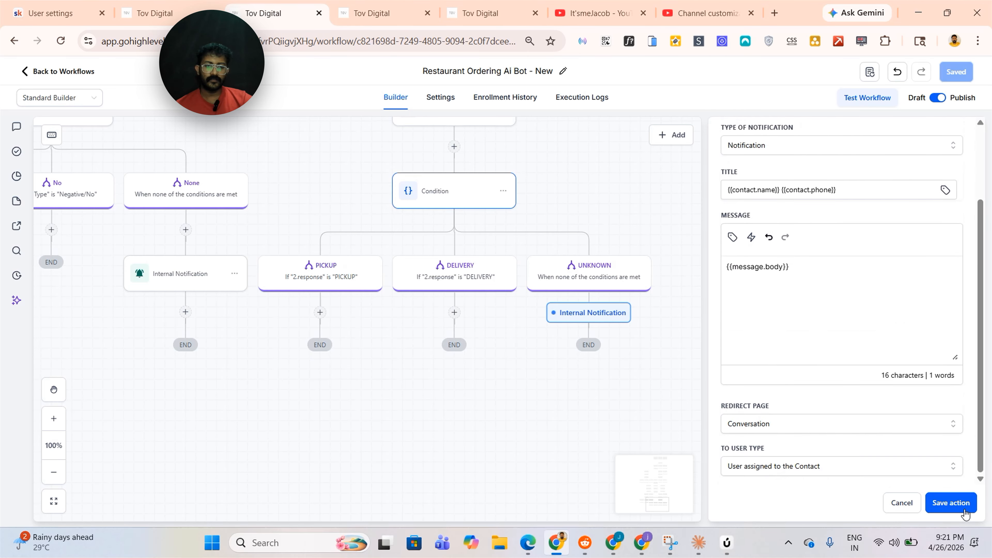
pyautogui.click(952, 506)
pyautogui.click(958, 72)
pyautogui.moveTo(368, 208); pyautogui.dragTo(442, 227)
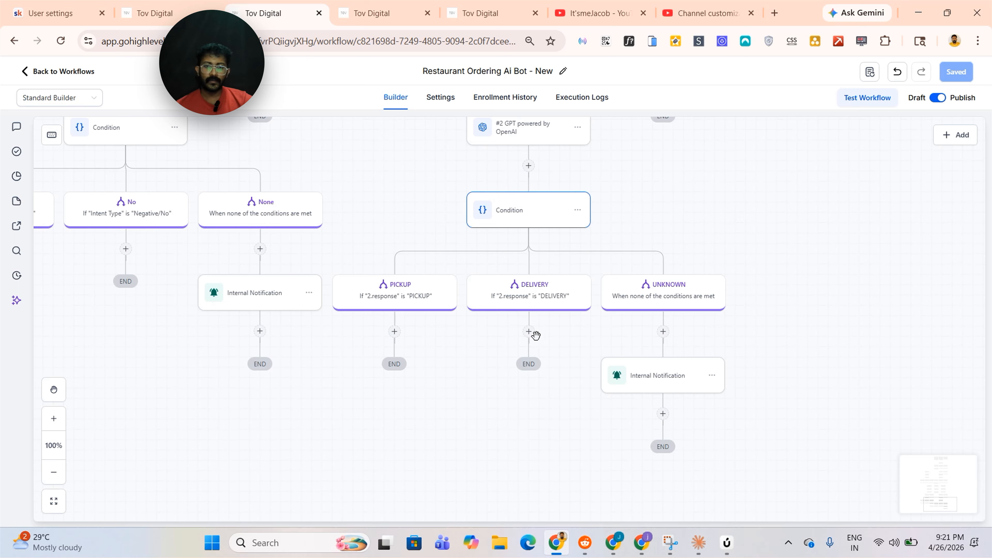
# Add an Update Contact Field action named PICKUP under the PICKUP branch, setting Order Type to PICKUP, and save it
pyautogui.click(395, 331)
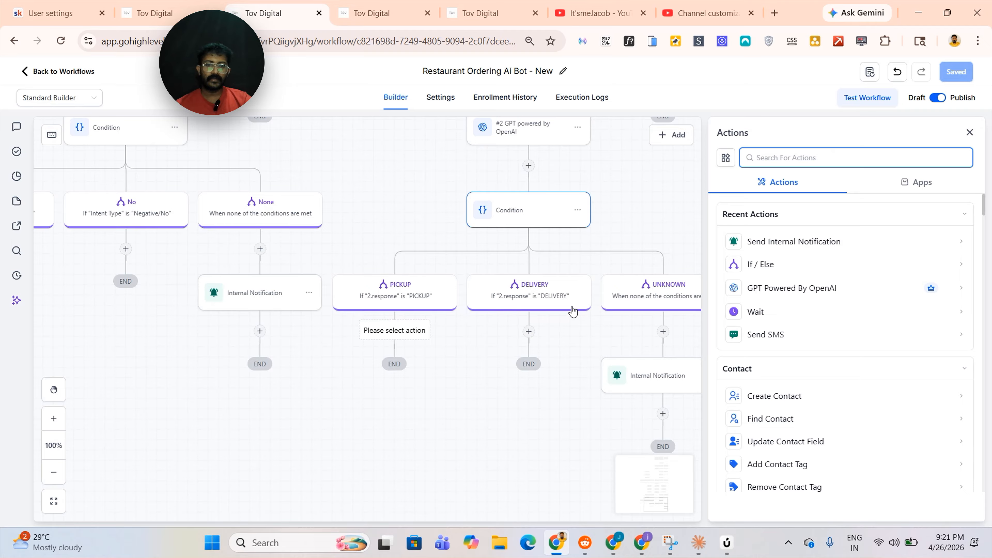
pyautogui.write('UPDATE')
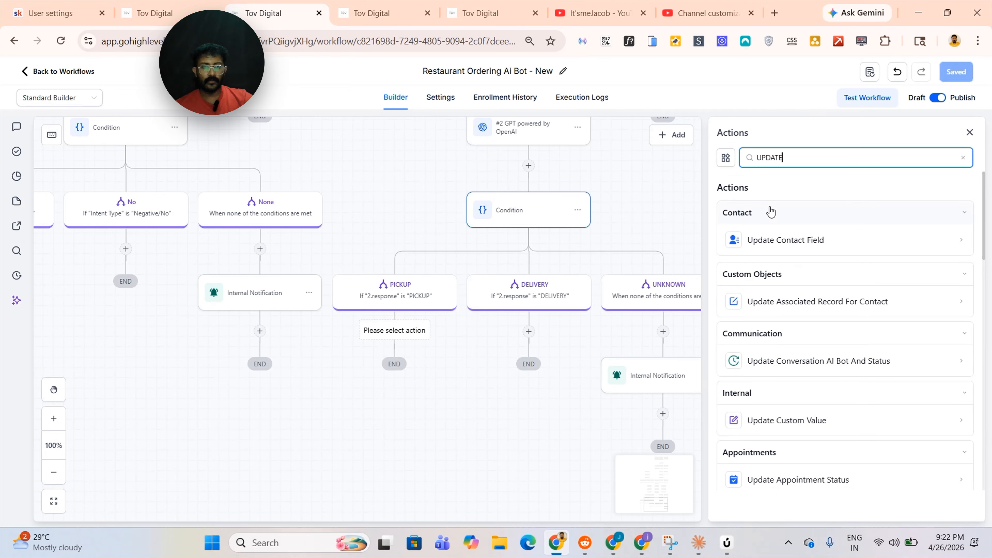
pyautogui.click(787, 239)
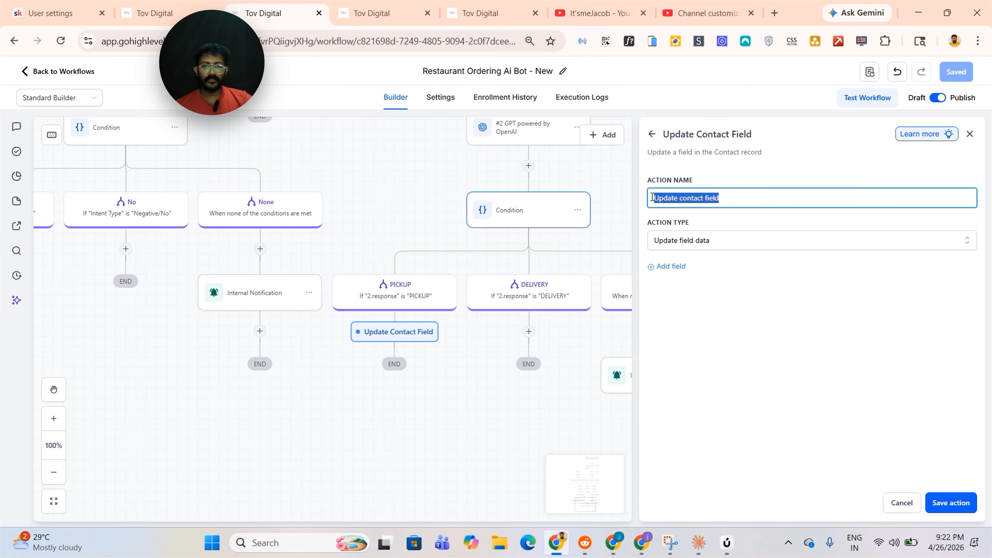
pyautogui.write('PICKUP')
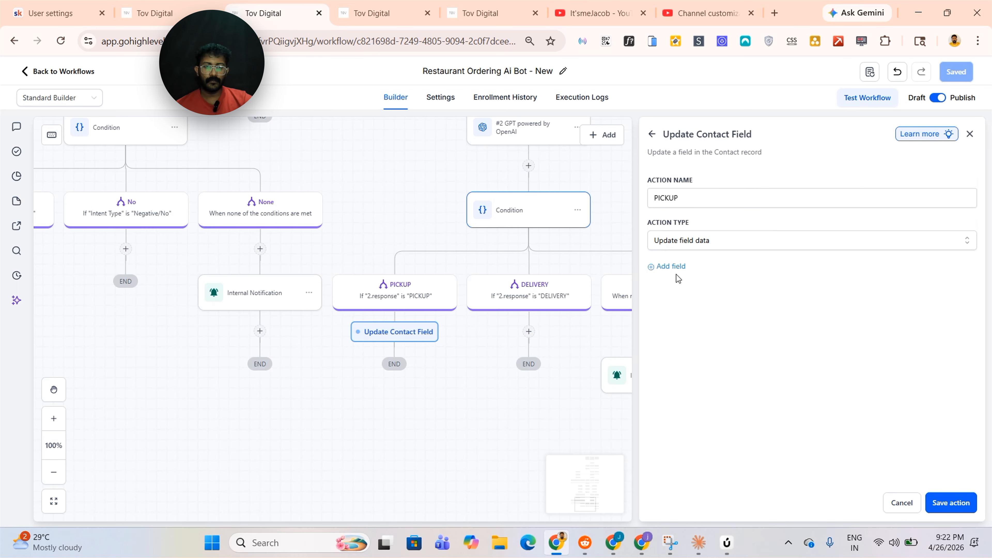
pyautogui.click(676, 268)
pyautogui.click(680, 280)
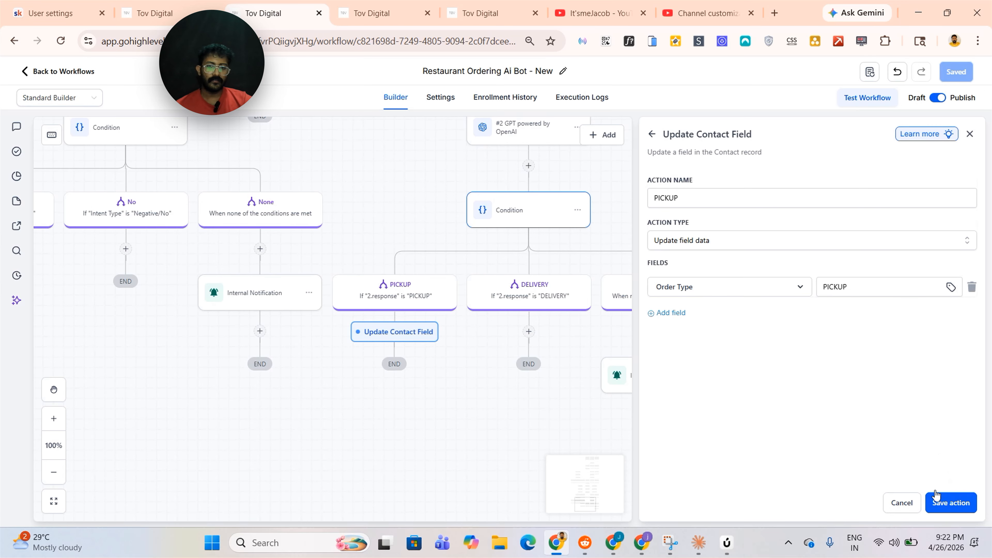
pyautogui.click(945, 502)
# Add an Update Contact Field action named DELIVERY under the DELIVERY branch and set its Order Type field
pyautogui.click(599, 319)
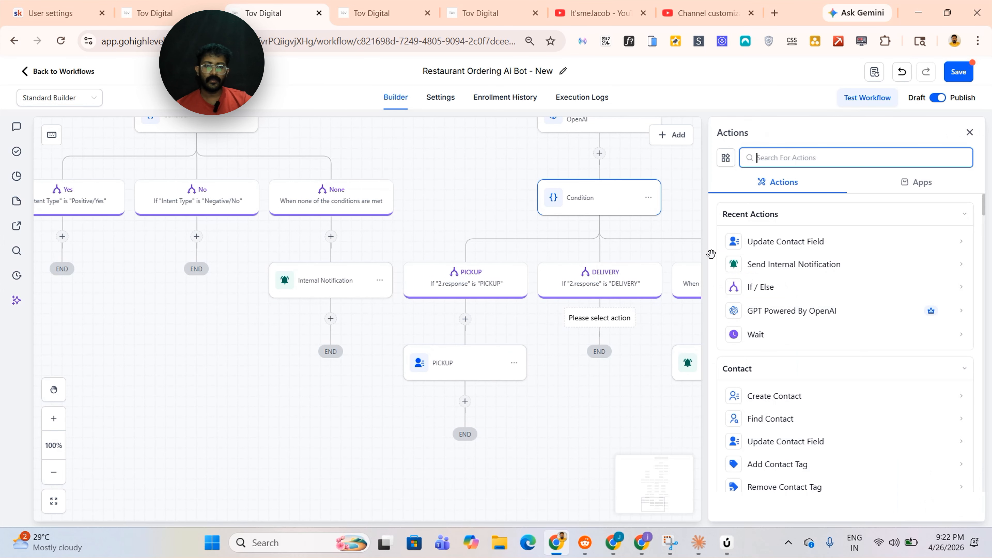
pyautogui.click(780, 242)
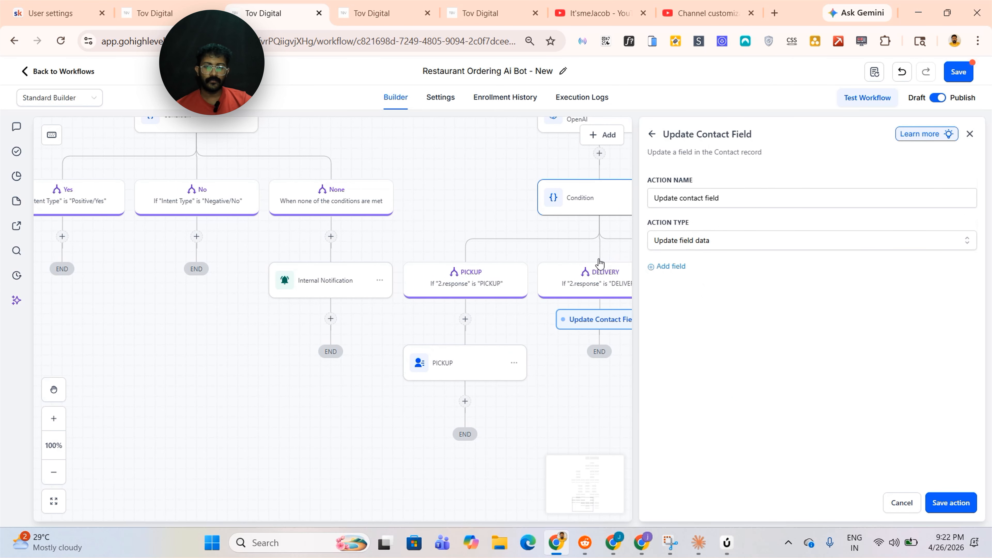
pyautogui.tripleClick(727, 198)
pyautogui.press('BackSpace')
pyautogui.write('de')
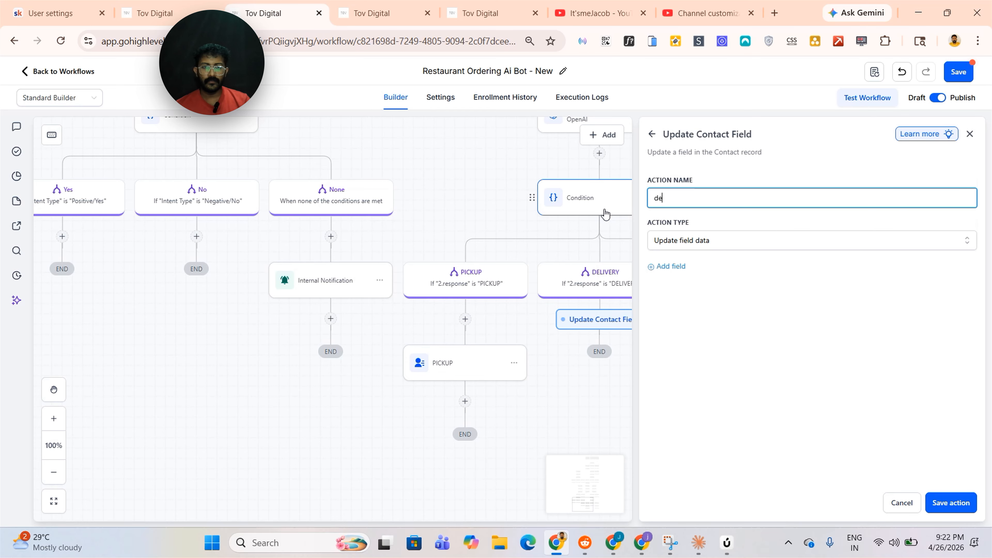
pyautogui.press('BackSpace')
pyautogui.press('BackSpace')
pyautogui.write('DELIVERY')
pyautogui.click(688, 268)
pyautogui.click(750, 293)
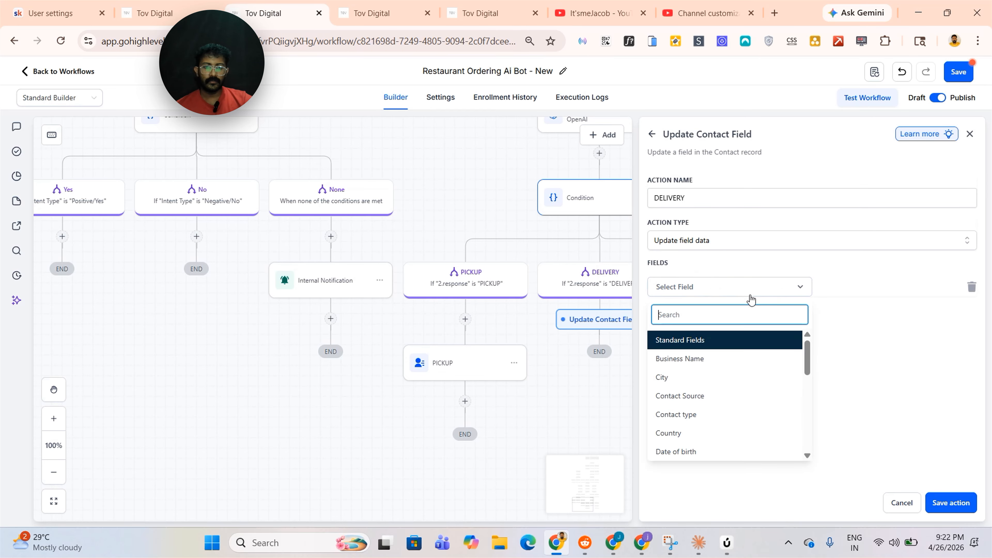
pyautogui.write('order')
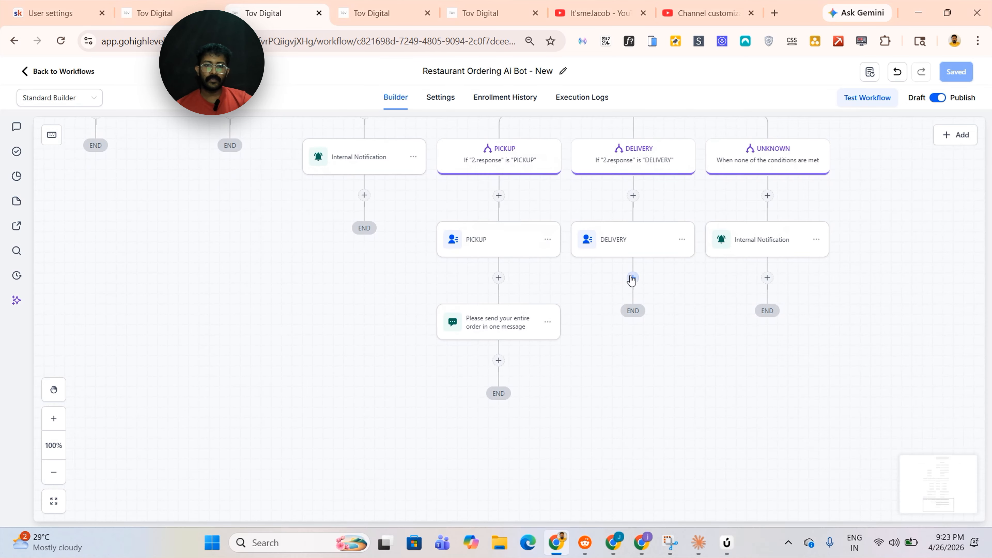
# Add a Send SMS action under the DELIVERY update asking "What's your full delivery address?"
pyautogui.click(633, 278)
pyautogui.click(787, 249)
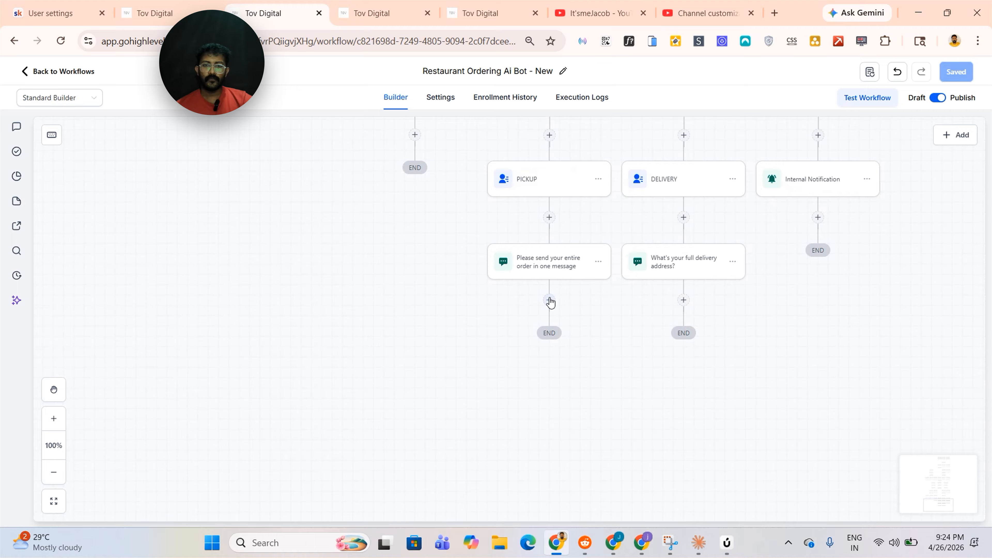
pyautogui.click(549, 300)
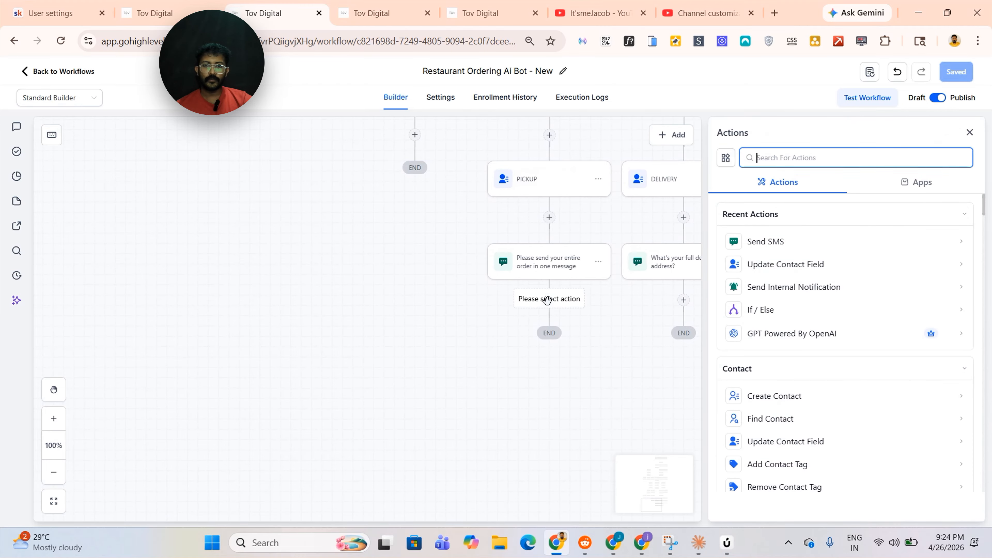
pyautogui.write('WA')
pyautogui.click(781, 240)
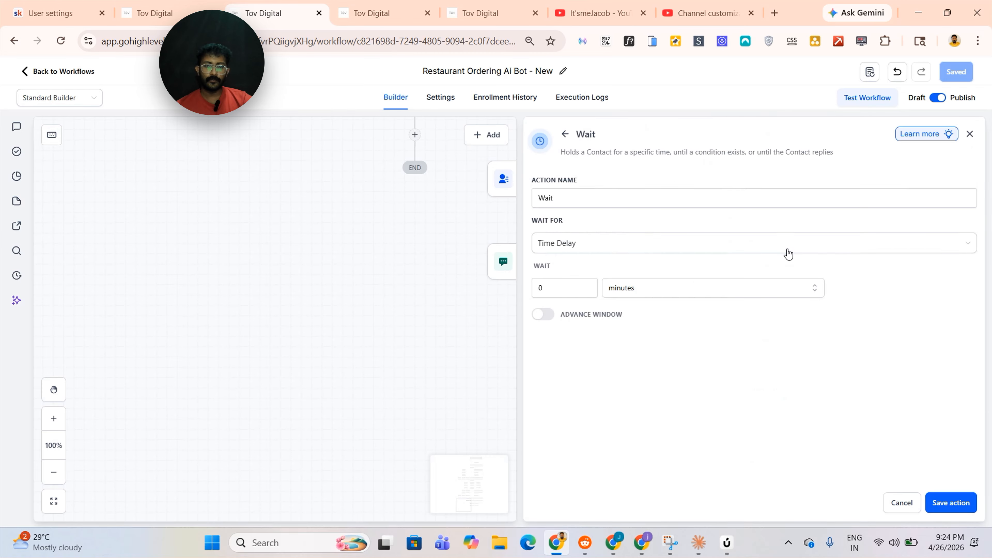
# Open the pickup SMS message and check the {{location.website}} menu link placeholder before saving it
pyautogui.click(490, 261)
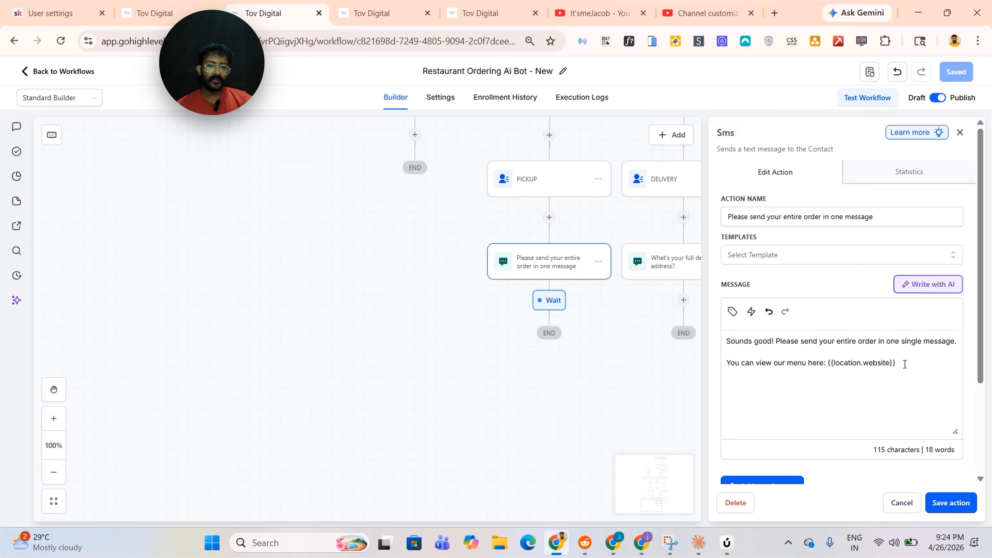
pyautogui.moveTo(905, 364); pyautogui.dragTo(829, 364)
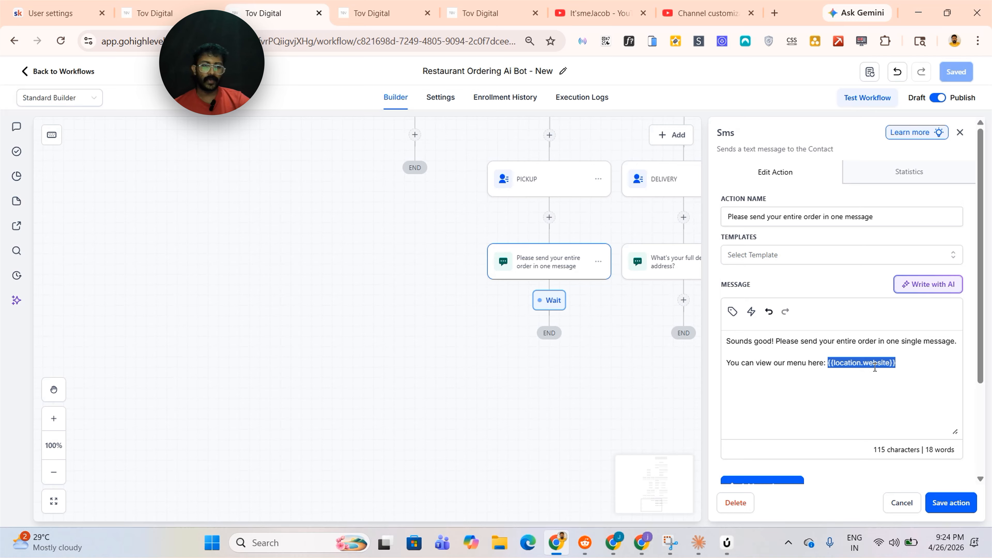
pyautogui.click(953, 504)
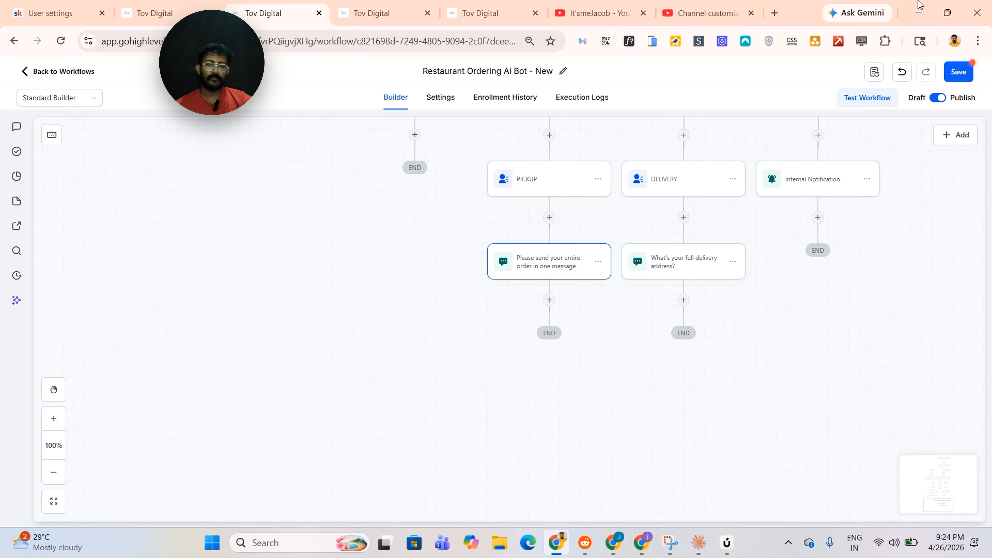
# Add a Wait step under the pickup SMS that waits for a contact reply with a 25-minute timeout
pyautogui.click(549, 300)
pyautogui.click(576, 366)
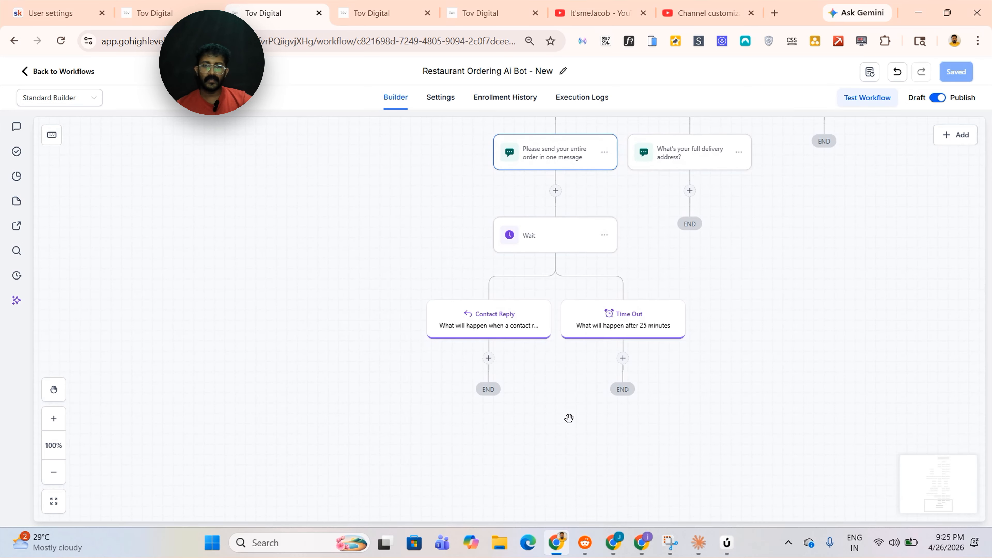
pyautogui.scroll(2, 552, 411)
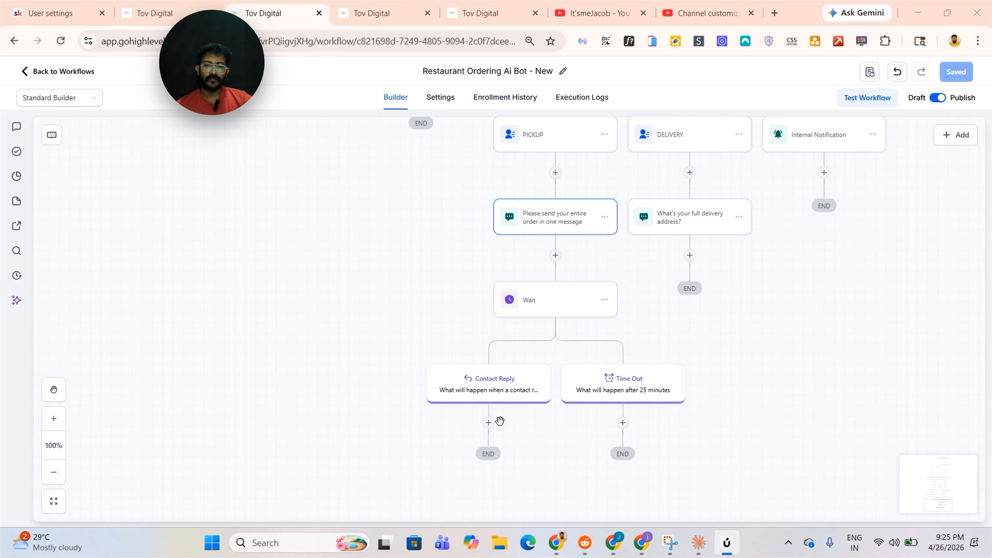
# Add a GPT Powered By OpenAI action under Contact Reply using GPT 5 Mini with a custom order-extraction prompt
pyautogui.click(488, 422)
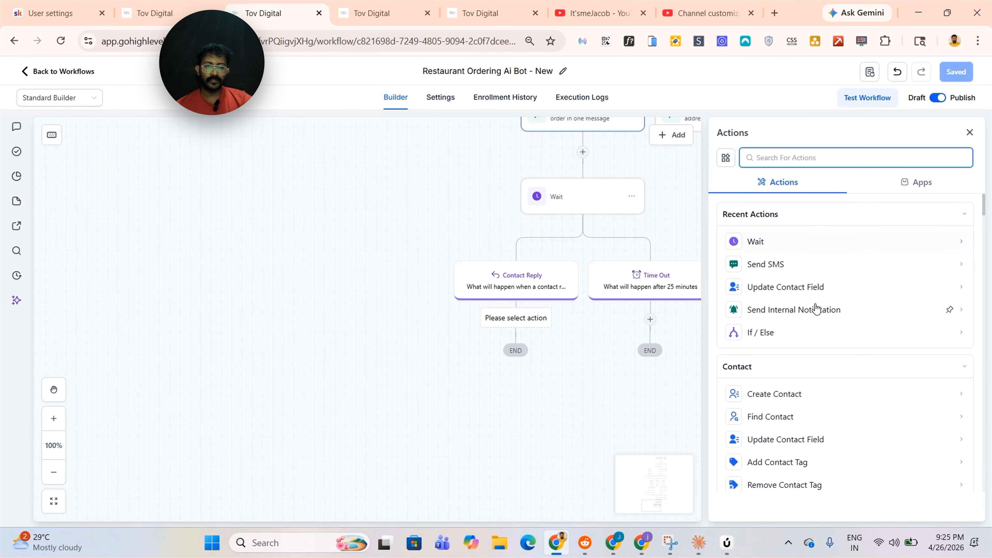
pyautogui.click(815, 310)
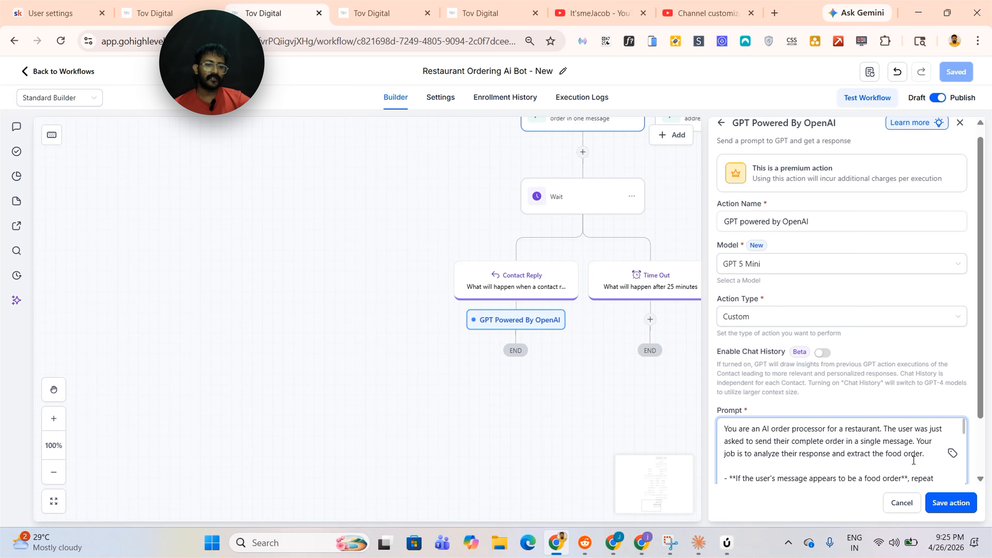
pyautogui.scroll(-3, 913, 461)
pyautogui.scroll(3, 919, 459)
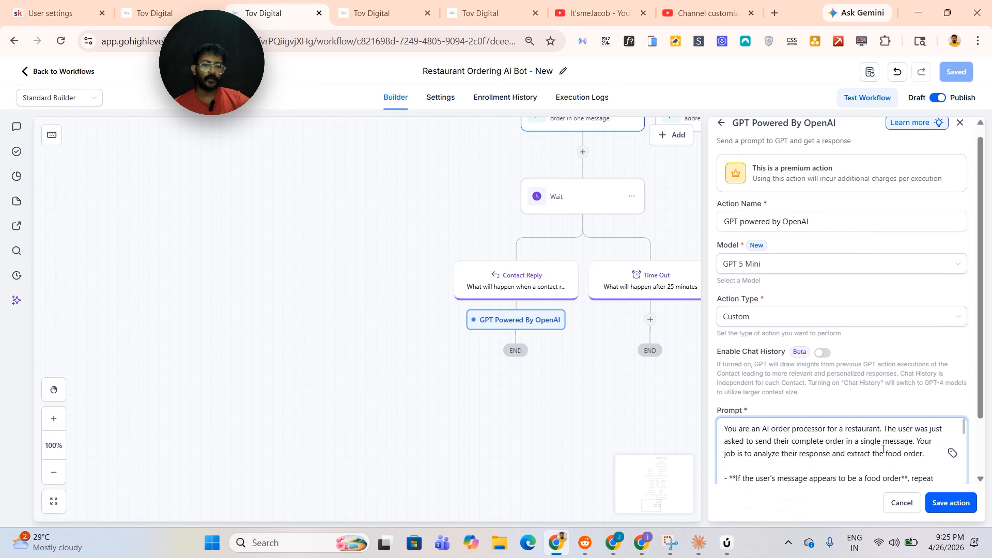
pyautogui.scroll(-2, 881, 441)
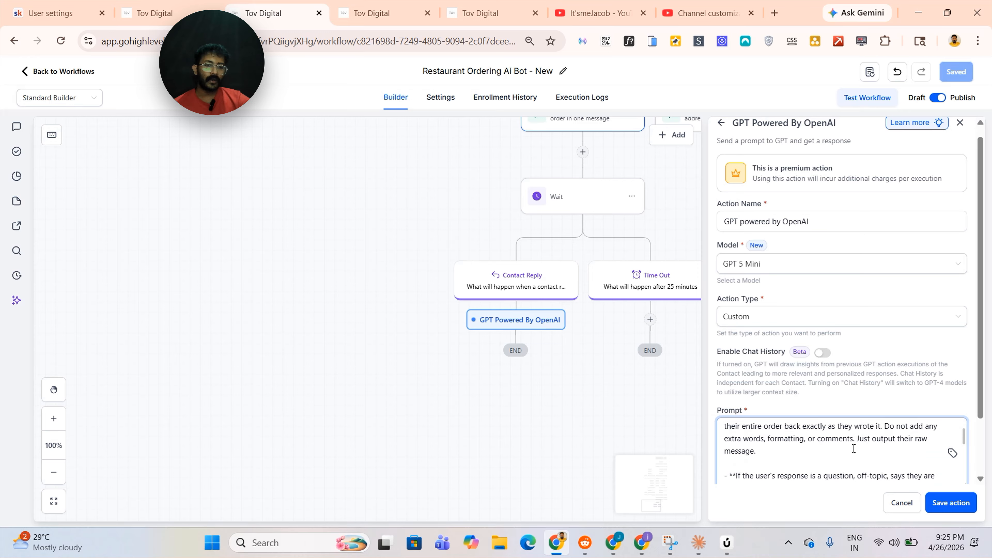
pyautogui.scroll(2, 833, 461)
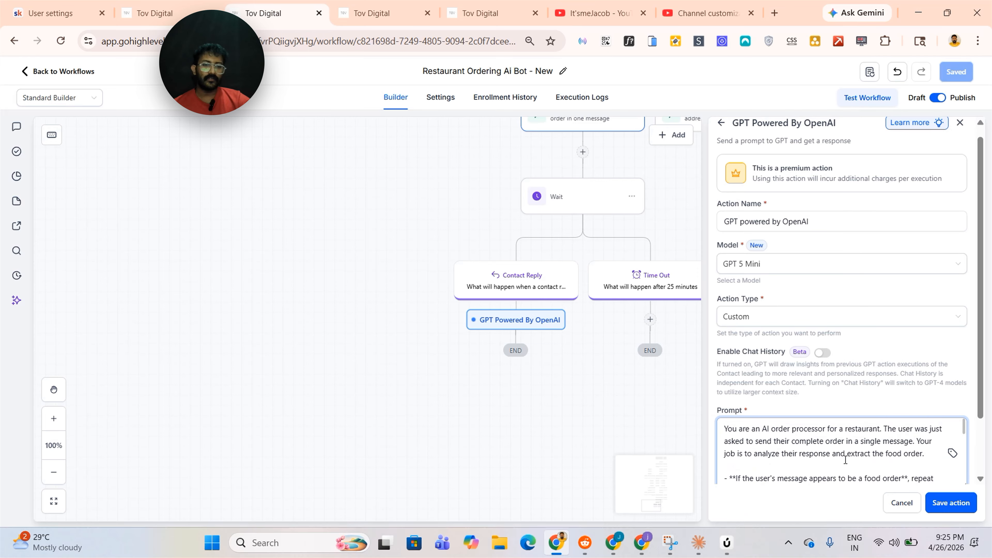
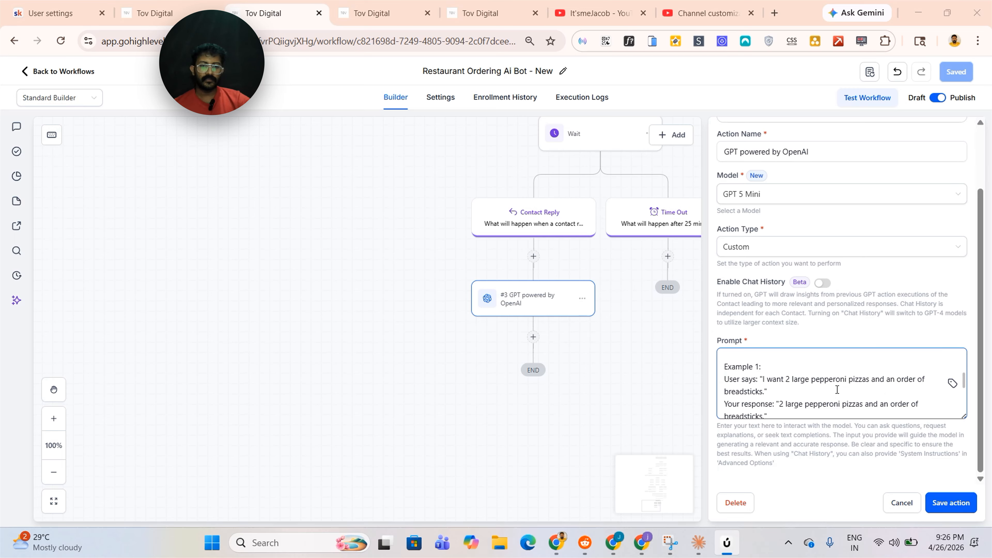
# Review the rest of the GPT order-extraction prompt examples and save the GPT action
pyautogui.scroll(-2, 808, 386)
pyautogui.scroll(-5, 804, 387)
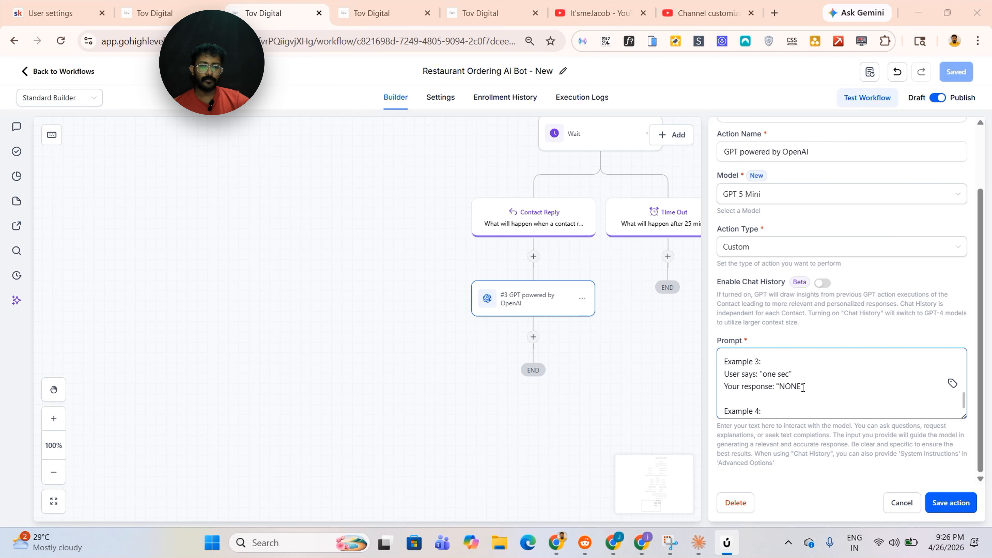
pyautogui.click(950, 503)
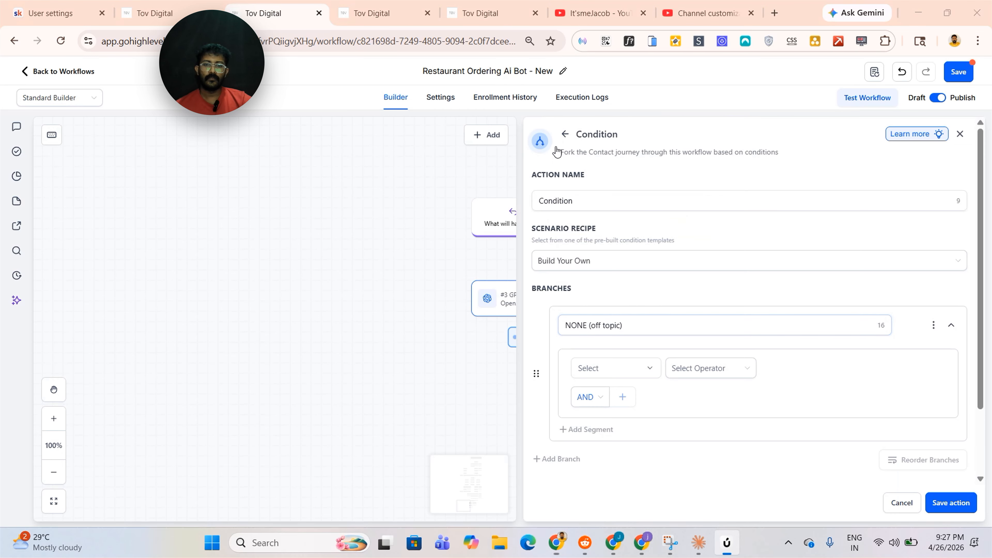
# Add a Condition under the GPT action with a NONE (off topic) branch checking 3.response, and save it
pyautogui.scroll(-3, 678, 307)
pyautogui.scroll(2, 644, 266)
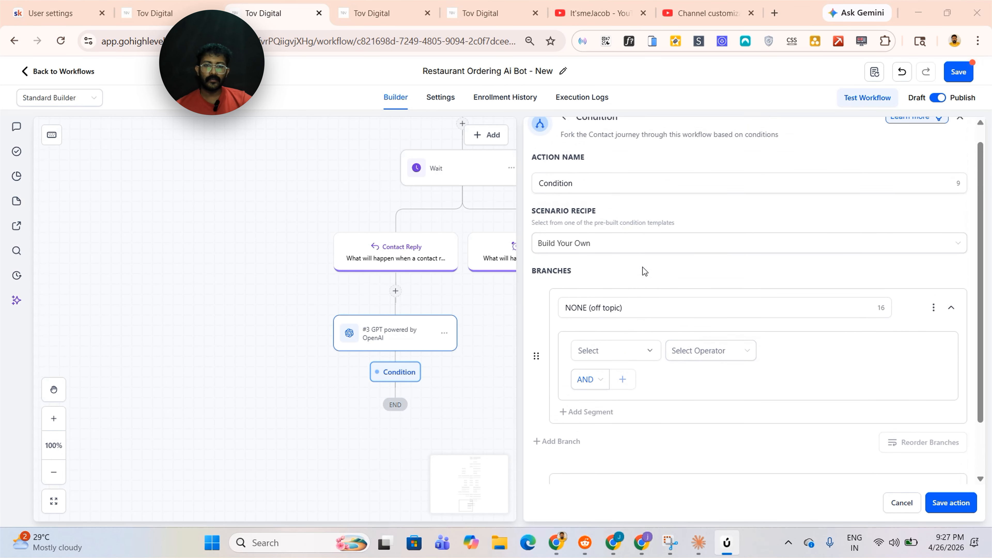
pyautogui.scroll(-2, 641, 307)
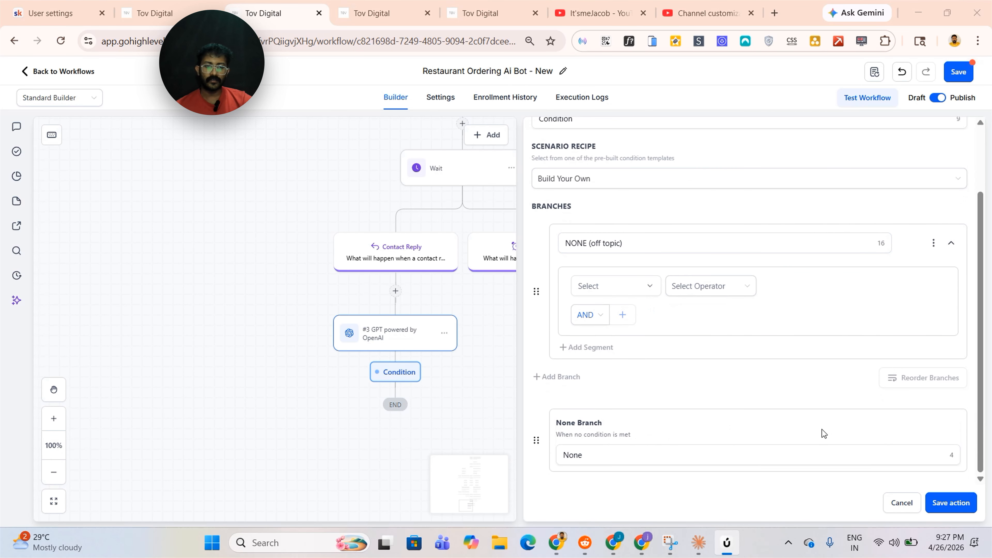
pyautogui.click(950, 503)
# Add an Internal Notification of type Notification under the NONE (off topic) branch, redirecting to Conversation, and save it
pyautogui.click(764, 155)
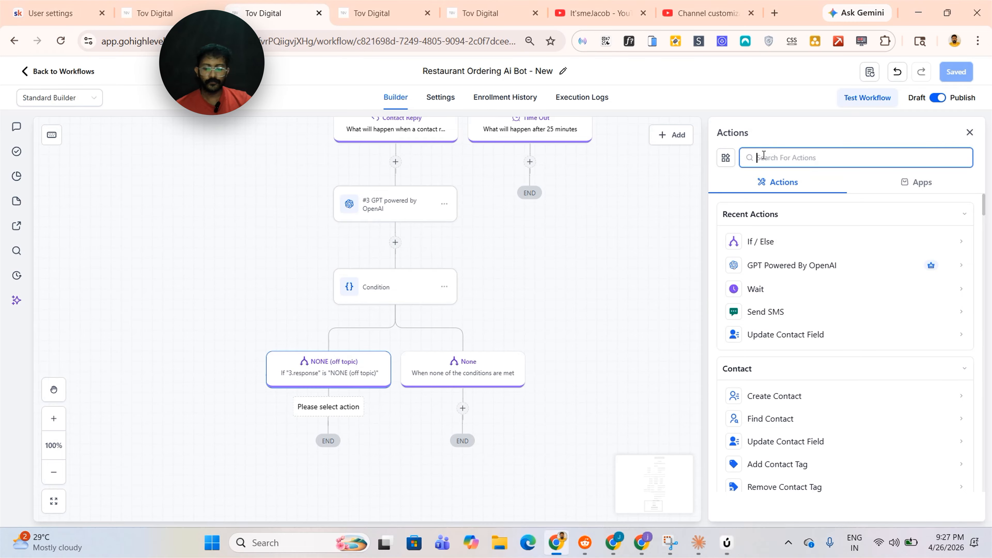
pyautogui.write('intern')
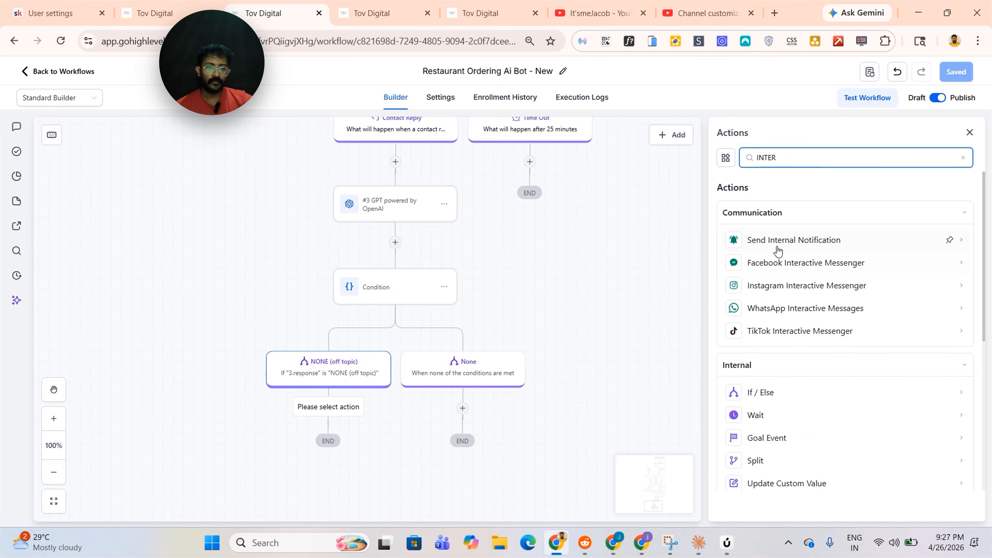
pyautogui.click(774, 244)
pyautogui.click(773, 246)
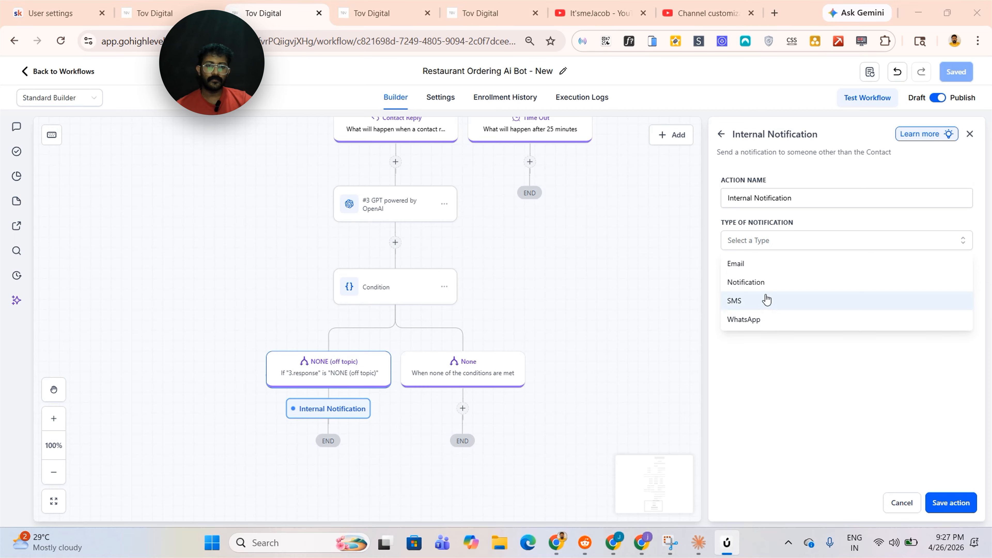
pyautogui.click(764, 282)
pyautogui.click(764, 417)
pyautogui.click(789, 463)
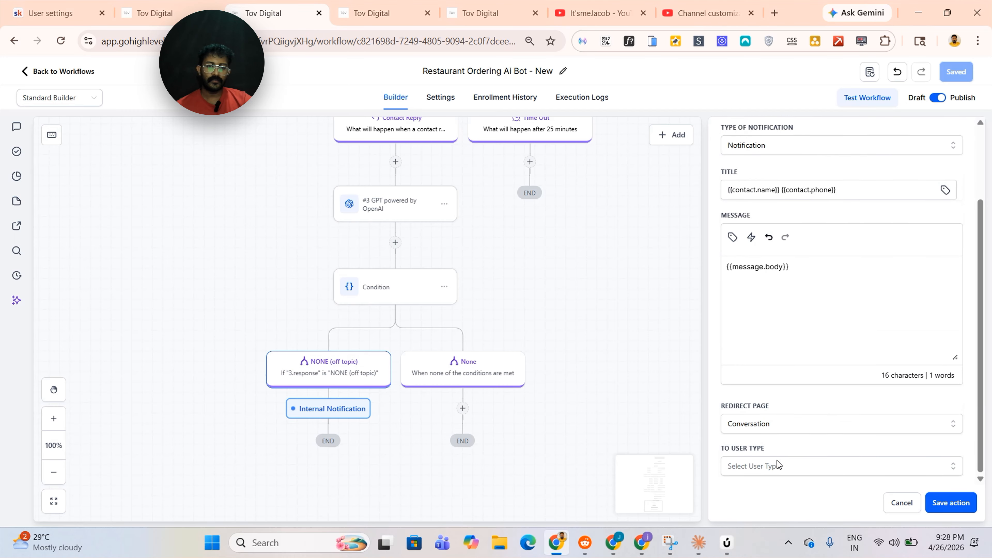
pyautogui.click(776, 437)
pyautogui.click(769, 473)
pyautogui.click(958, 511)
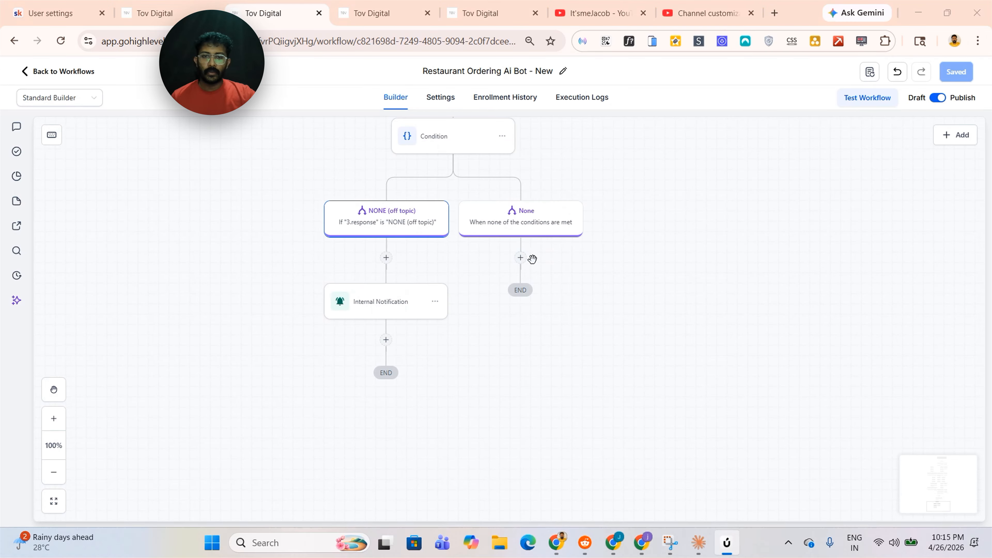
# Configure a Wait step for a contact reply to the "Just to confirm you'd like" SMS with a 25-minute timeout
pyautogui.click(520, 258)
pyautogui.write('sms')
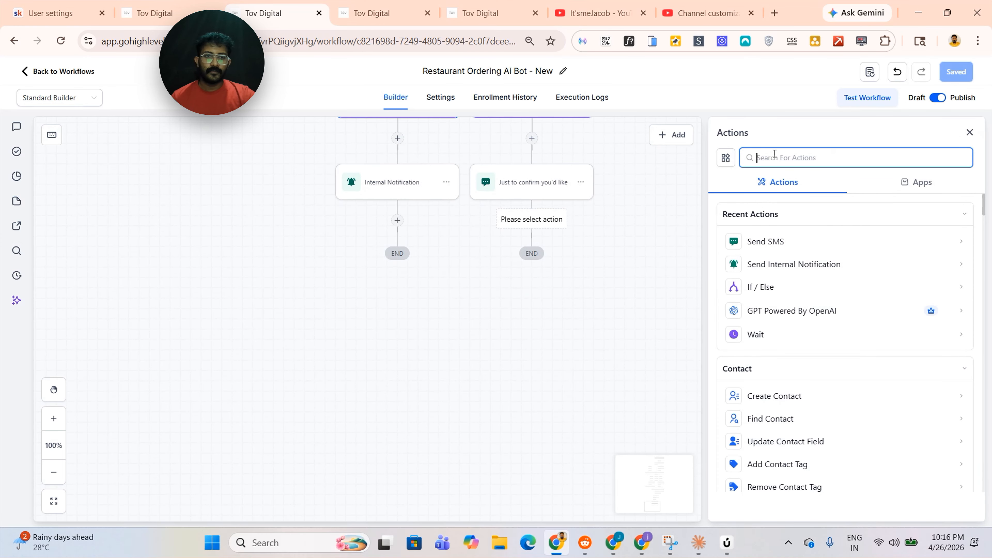
pyautogui.write('wait')
pyautogui.click(770, 236)
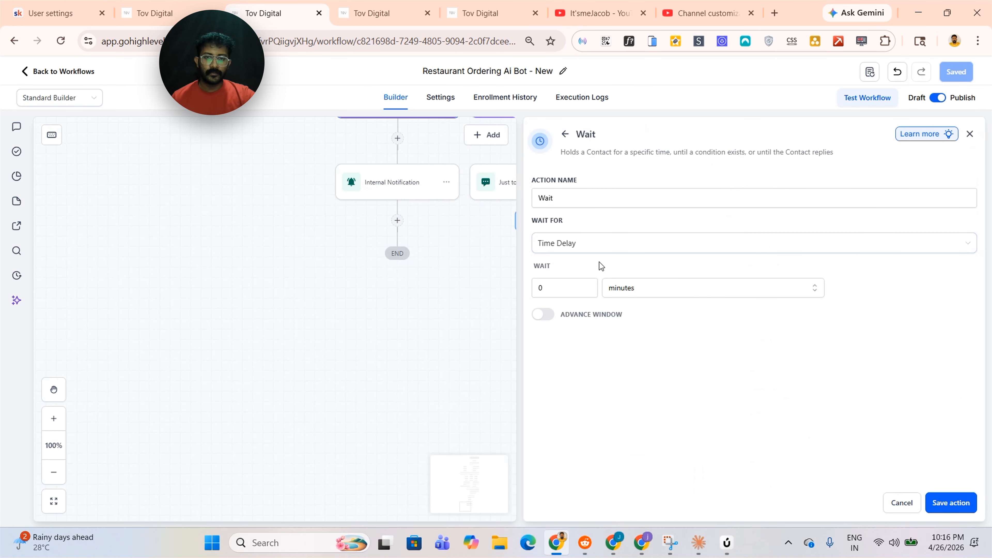
pyautogui.click(599, 246)
pyautogui.click(611, 368)
pyautogui.click(599, 288)
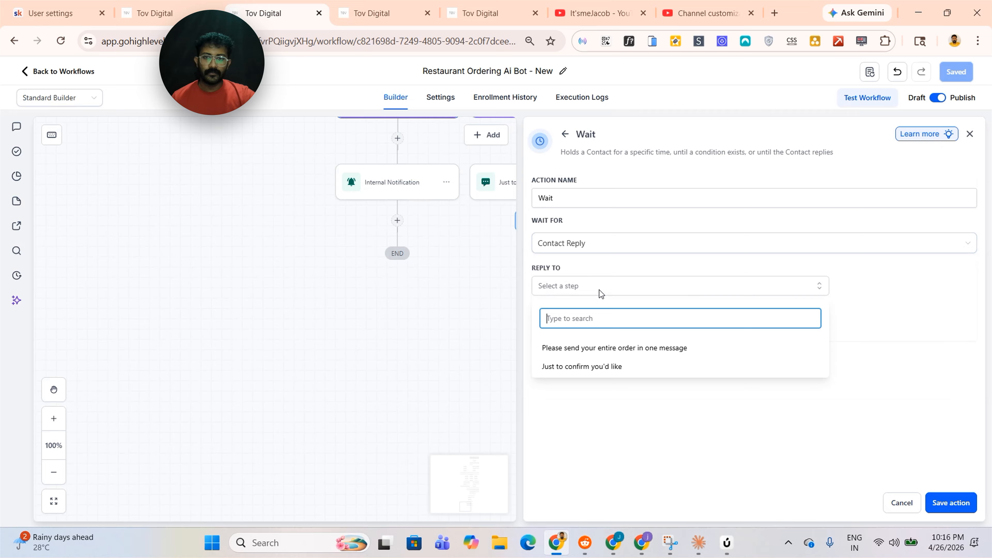
pyautogui.click(602, 368)
pyautogui.press('BackSpace')
pyautogui.write('25')
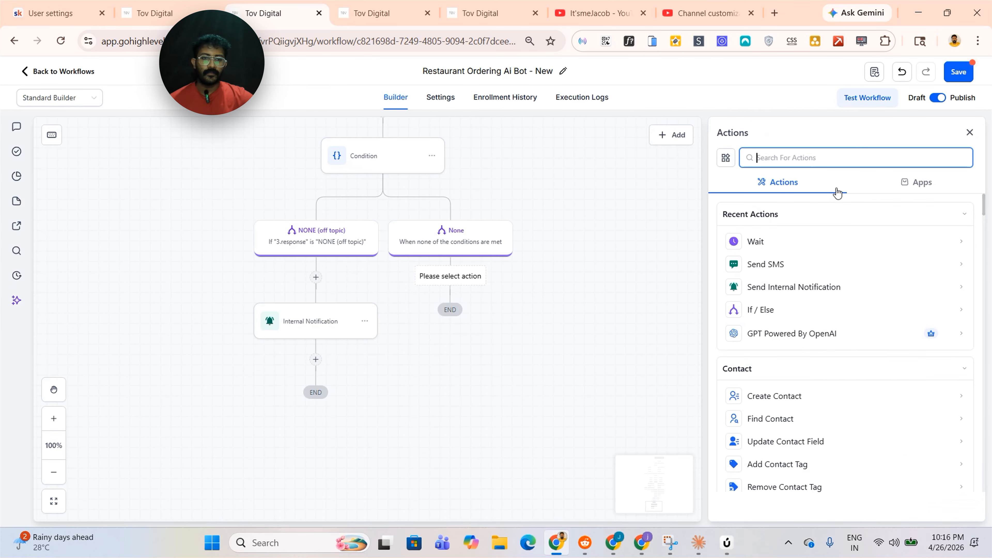
# Add a Send SMS action under the None branch named "Just to confirm you'd like" and paste in the order-confirmation message
pyautogui.write('wa')
pyautogui.click(780, 241)
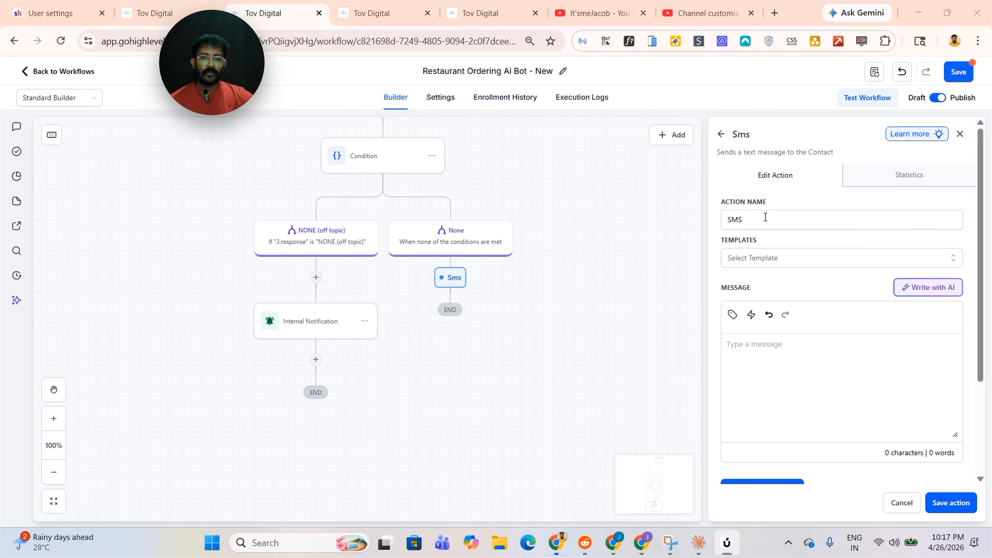
pyautogui.doubleClick(765, 218)
pyautogui.press('BackSpace')
pyautogui.write("Just to confirm you'd like")
pyautogui.click(845, 354)
pyautogui.write("just to confirm, you'd like to order: {{chatgpt.3.response}} for {{contact.order_method}}?  if that's correct reply YES")
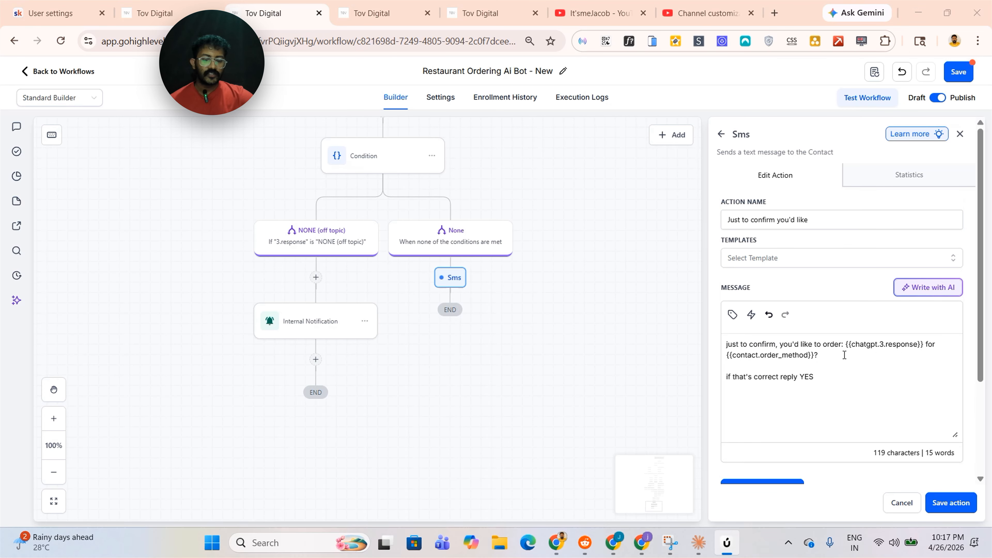
# Delete the {{chatgpt.3.response}} placeholder from the confirmation message
pyautogui.scroll(2, 625, 366)
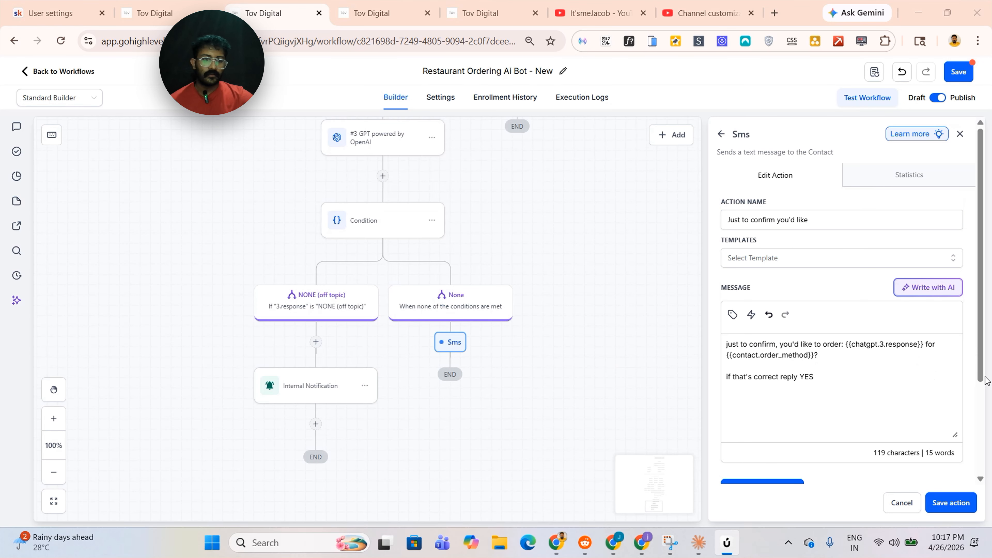
pyautogui.moveTo(924, 344); pyautogui.dragTo(848, 345)
pyautogui.press('BackSpace')
pyautogui.press('BackSpace')
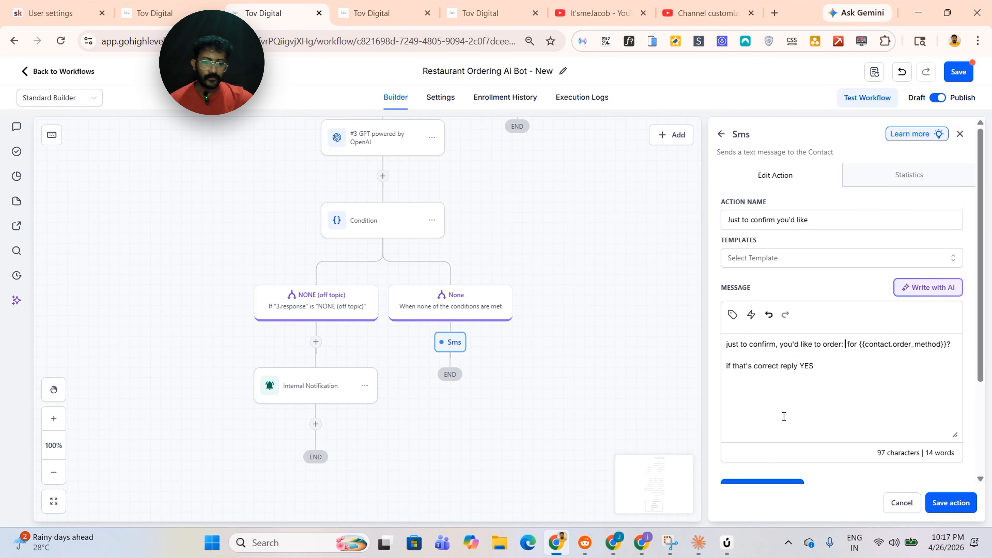
# Insert the #3 GPT powered by OpenAI custom value into the confirmation message and save the SMS
pyautogui.scroll(-3, 782, 414)
pyautogui.scroll(2, 884, 344)
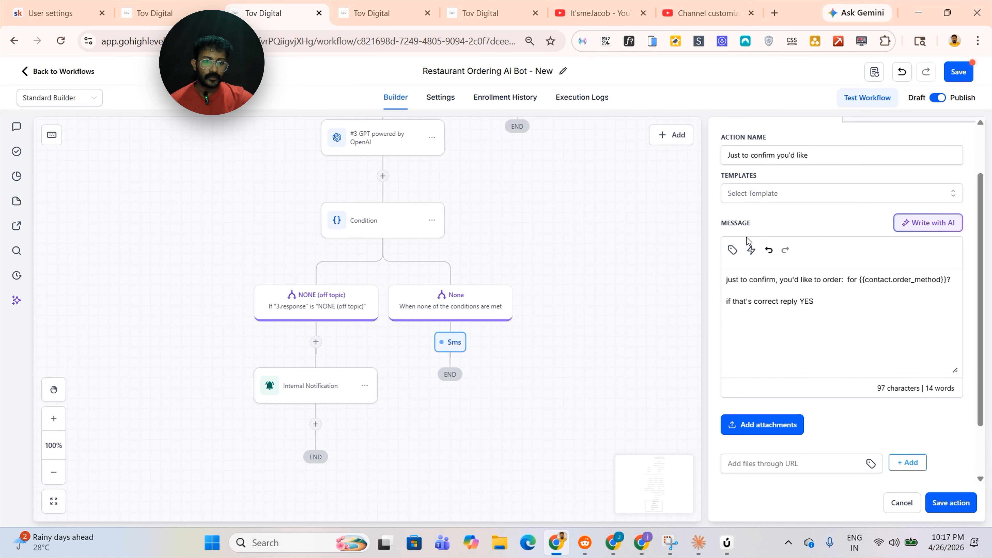
pyautogui.click(733, 251)
pyautogui.click(803, 299)
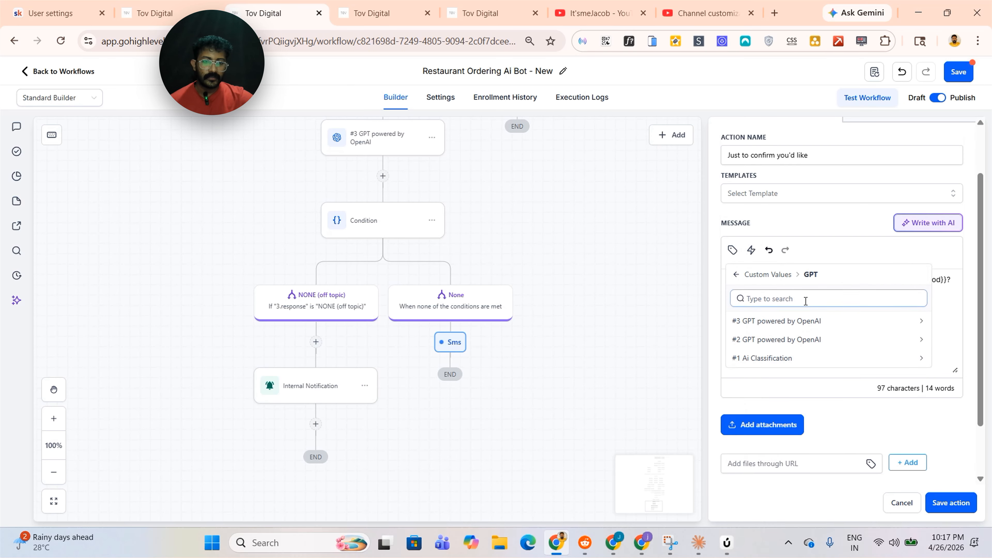
pyautogui.click(801, 322)
pyautogui.click(951, 502)
# Place the configured Wait step under the confirmation SMS and save it
pyautogui.click(450, 328)
pyautogui.write('wait')
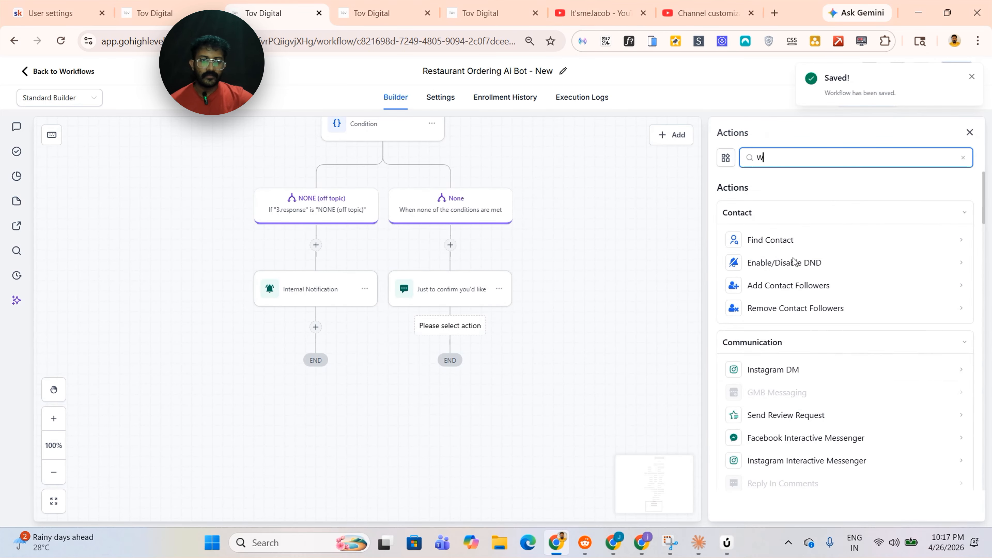
pyautogui.click(773, 242)
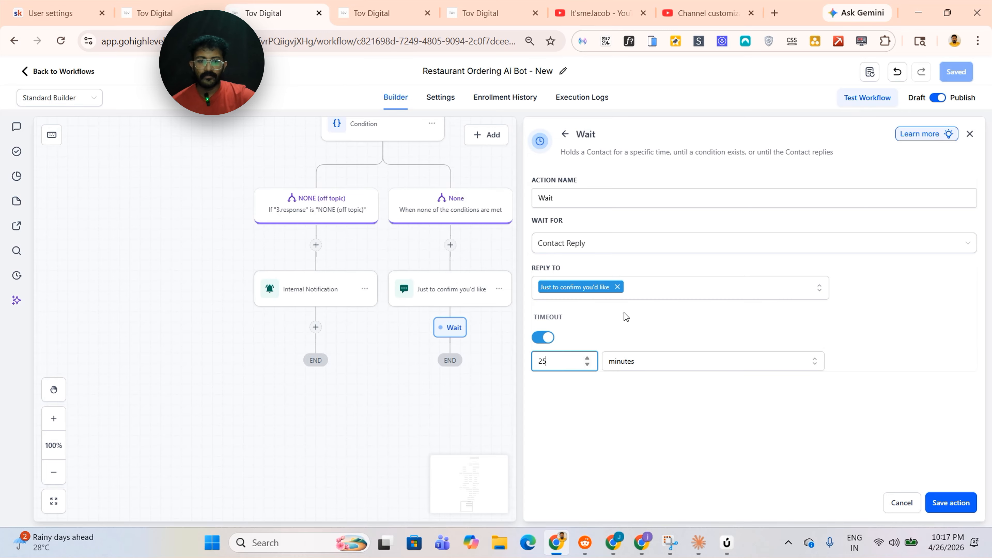
pyautogui.press('Return')
# Add an If/Else condition under Contact Reply with a Yes branch where Intent Type is Positive/Yes
pyautogui.click(402, 337)
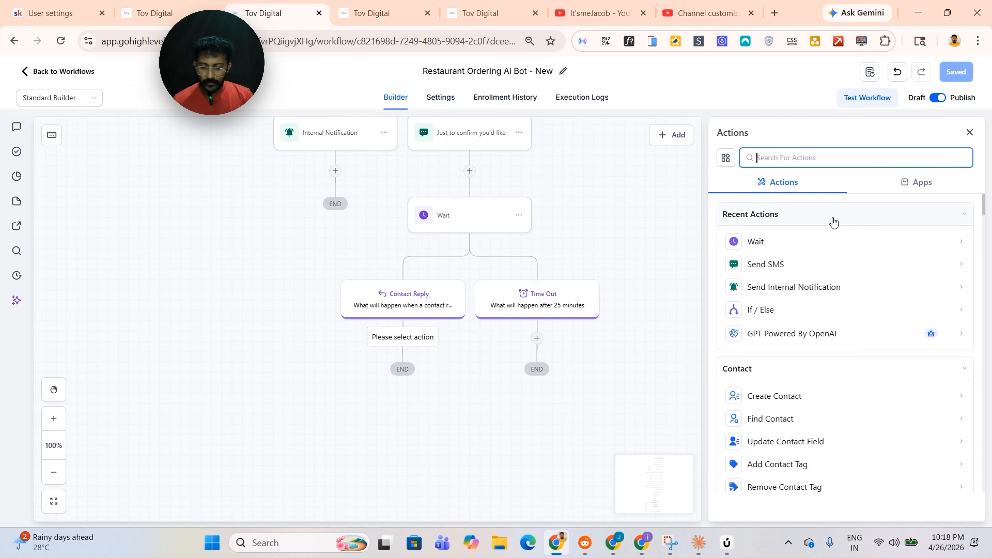
pyautogui.write('if')
pyautogui.click(781, 384)
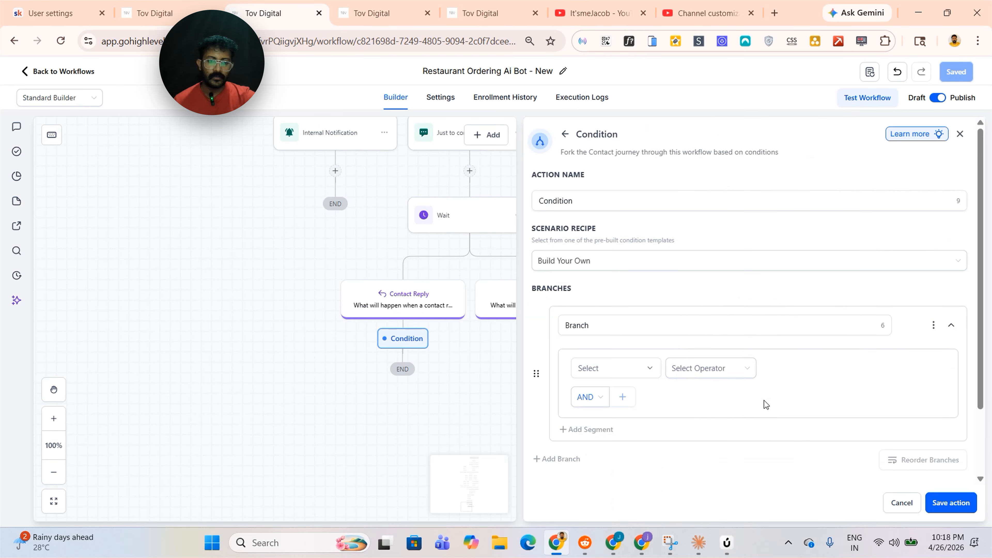
pyautogui.doubleClick(612, 326)
pyautogui.write('Brye')
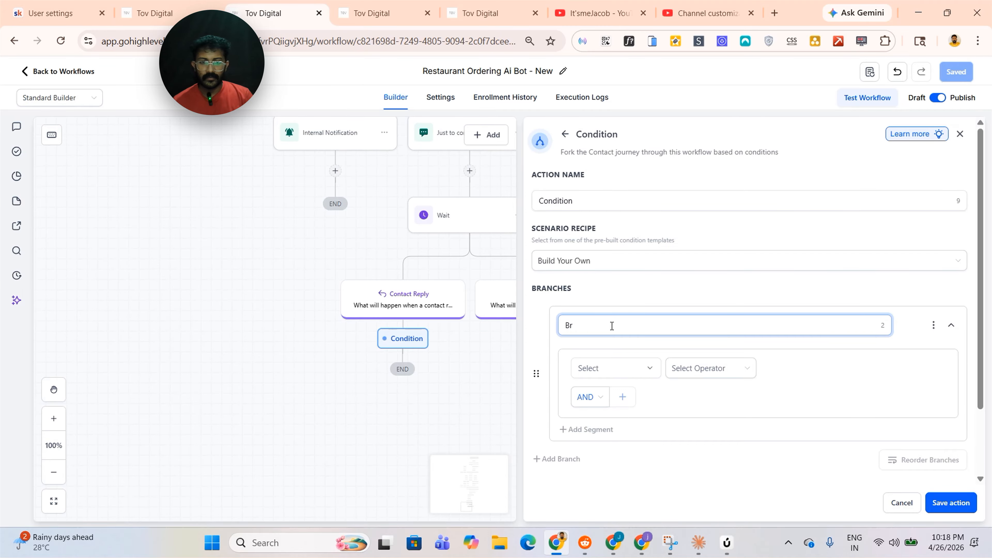
pyautogui.press('BackSpace')
pyautogui.press('BackSpace')
pyautogui.write('Yes')
pyautogui.click(615, 368)
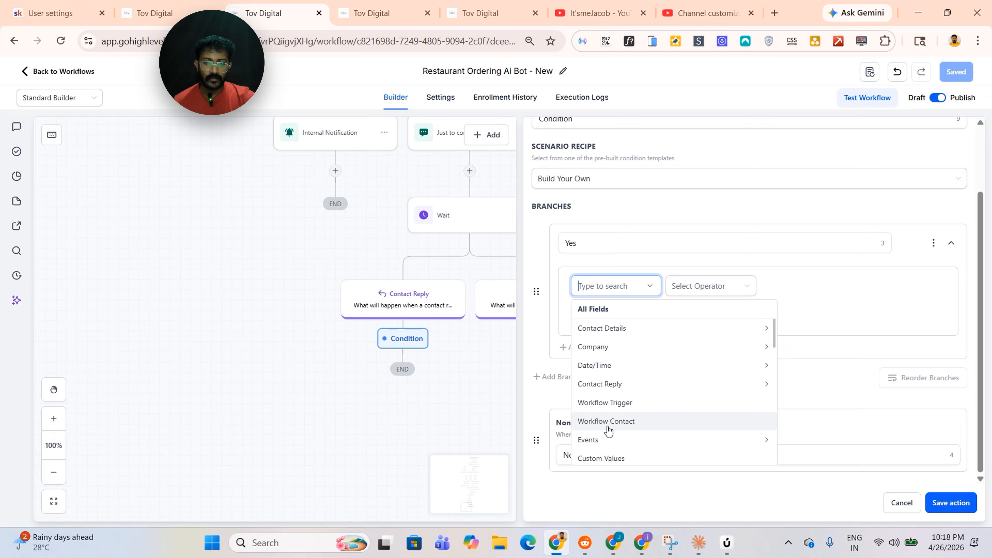
pyautogui.click(614, 383)
pyautogui.click(622, 369)
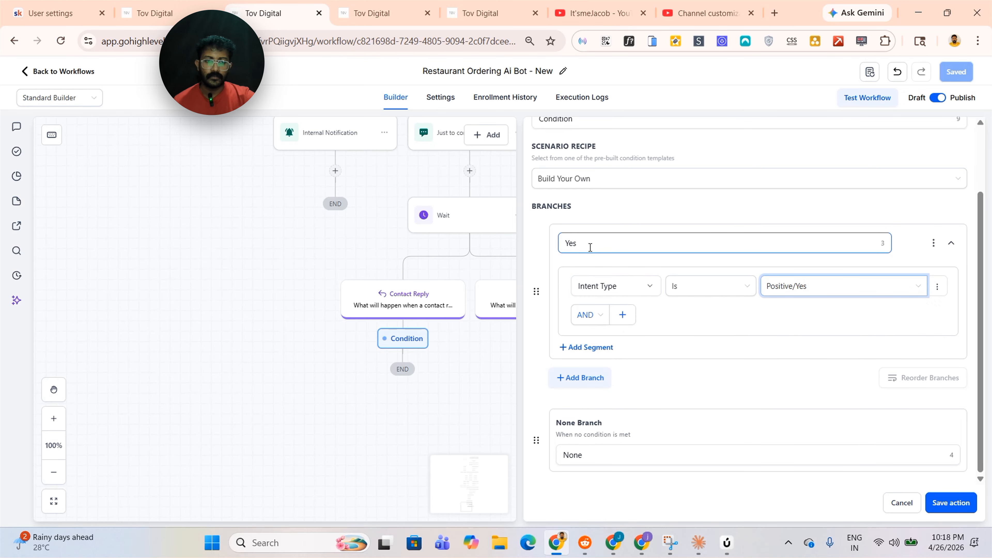
# Add a No branch where Intent Type is Negative/No and save the condition
pyautogui.click(590, 377)
pyautogui.click(625, 386)
pyautogui.write('No')
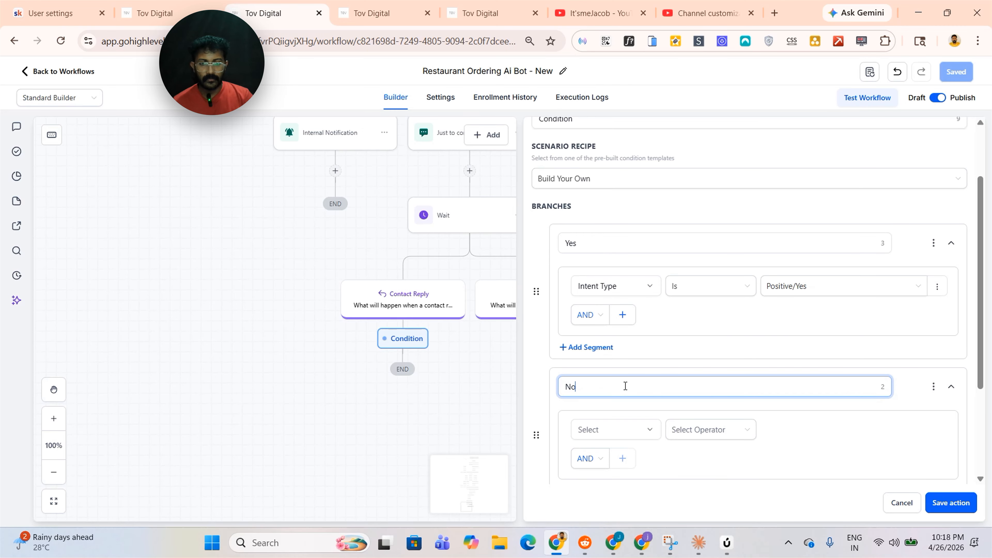
pyautogui.click(615, 429)
pyautogui.click(615, 369)
pyautogui.click(614, 407)
pyautogui.click(689, 429)
pyautogui.click(690, 453)
pyautogui.click(786, 434)
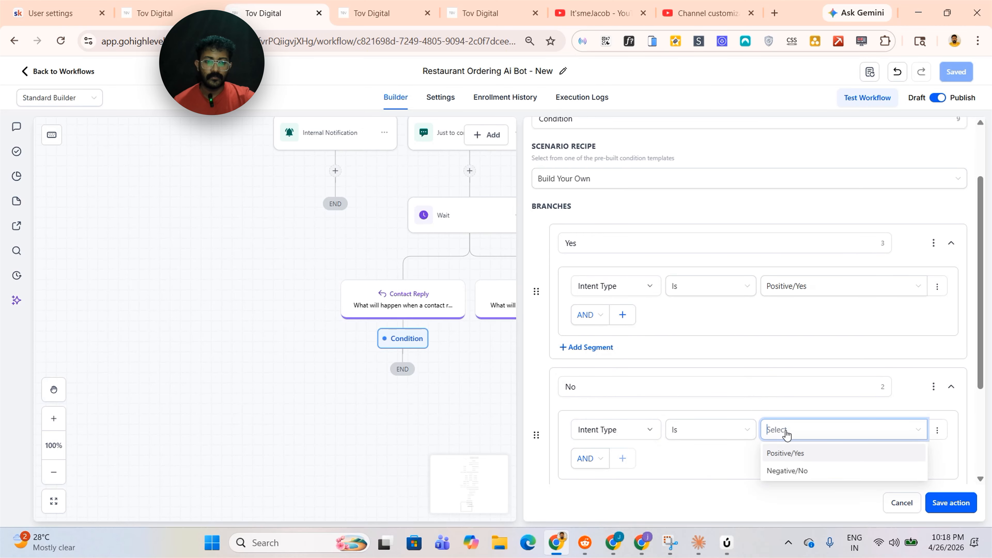
pyautogui.click(793, 471)
pyautogui.click(938, 503)
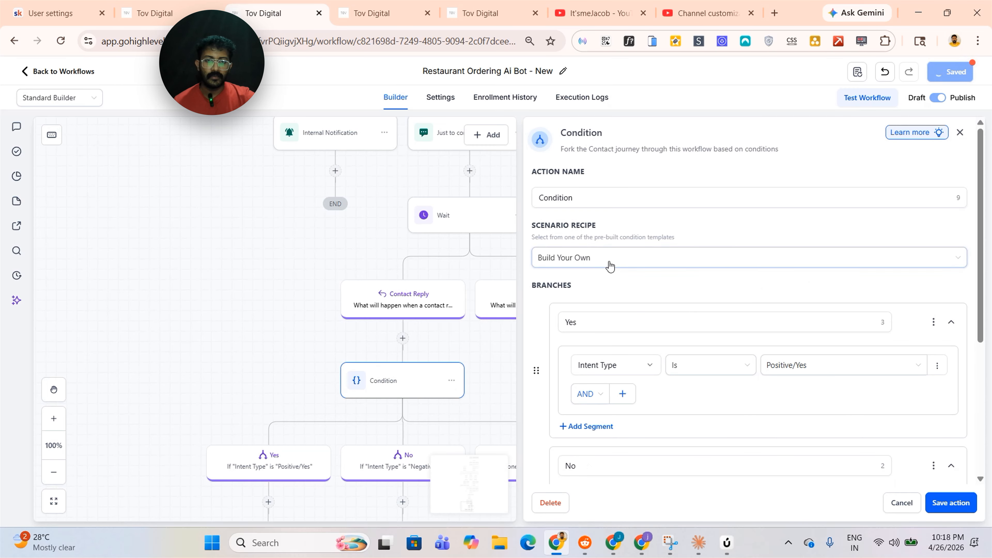
# Rename the condition to Order Confirmation
pyautogui.click(616, 200)
pyautogui.hotkey('ctrl', 'a')
pyautogui.press('BackSpace')
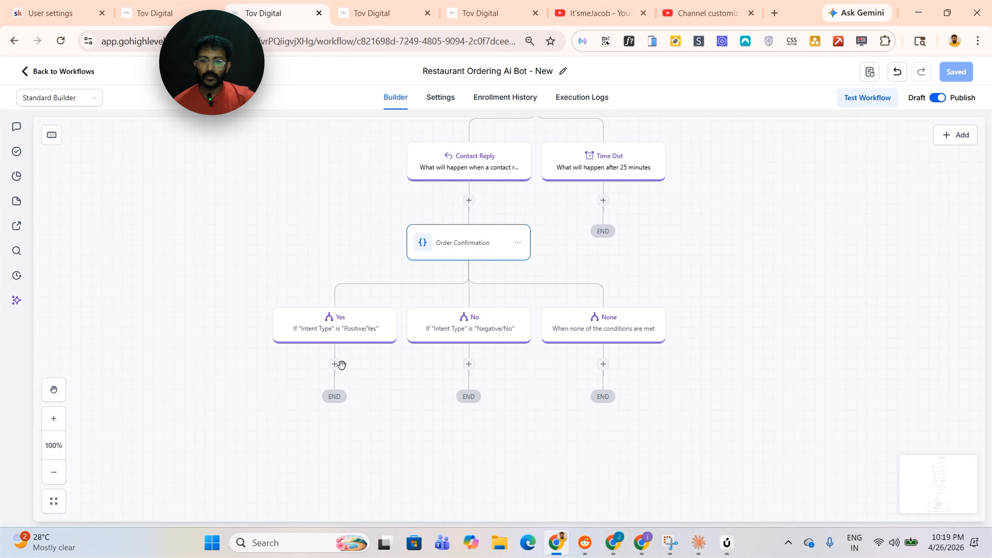
# Add a Send SMS action under the Yes branch named "Can i get your full name for the order?"
pyautogui.click(335, 364)
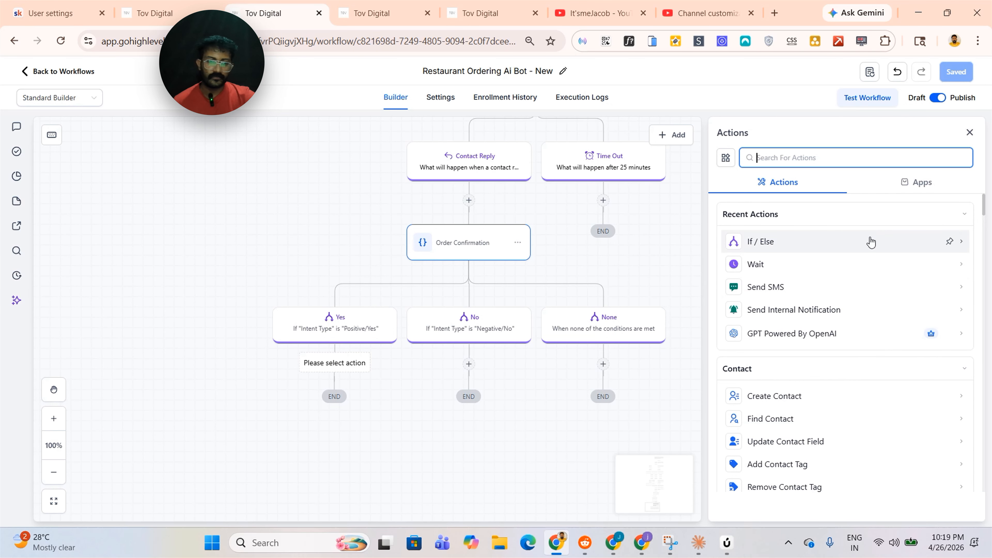
pyautogui.click(766, 288)
pyautogui.click(780, 221)
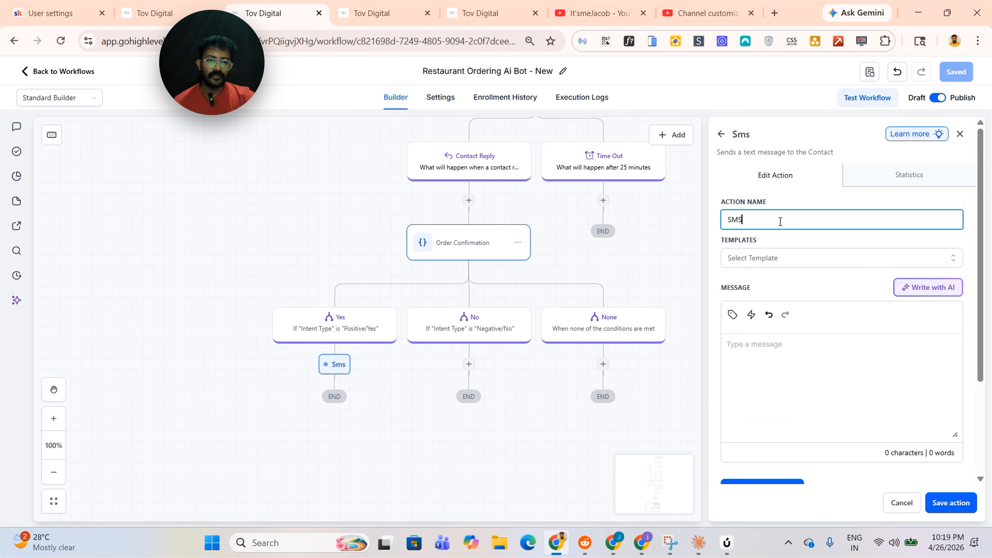
pyautogui.hotkey('ctrl', 'a')
pyautogui.press('BackSpace')
pyautogui.write('Can i get your full name for the order?')
pyautogui.click(805, 379)
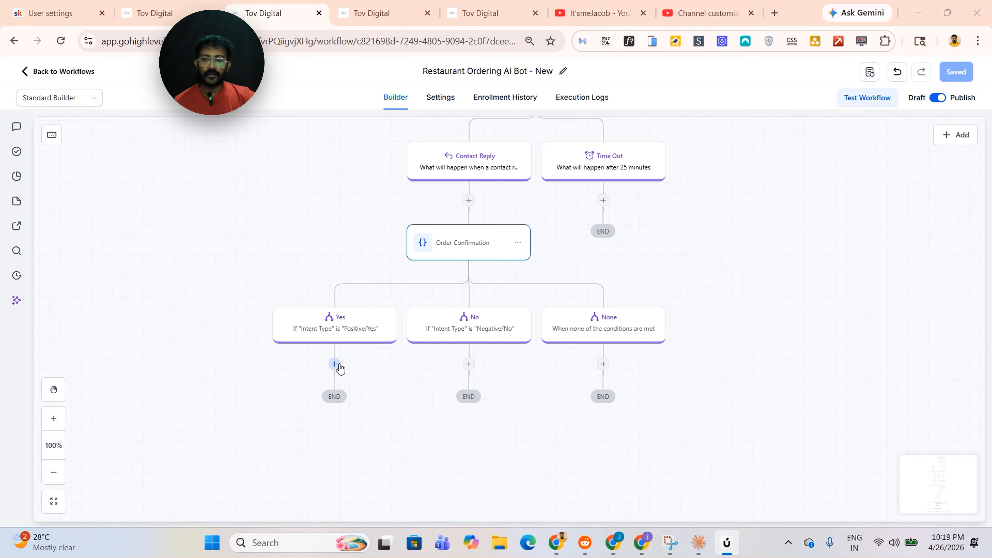
pyautogui.click(336, 364)
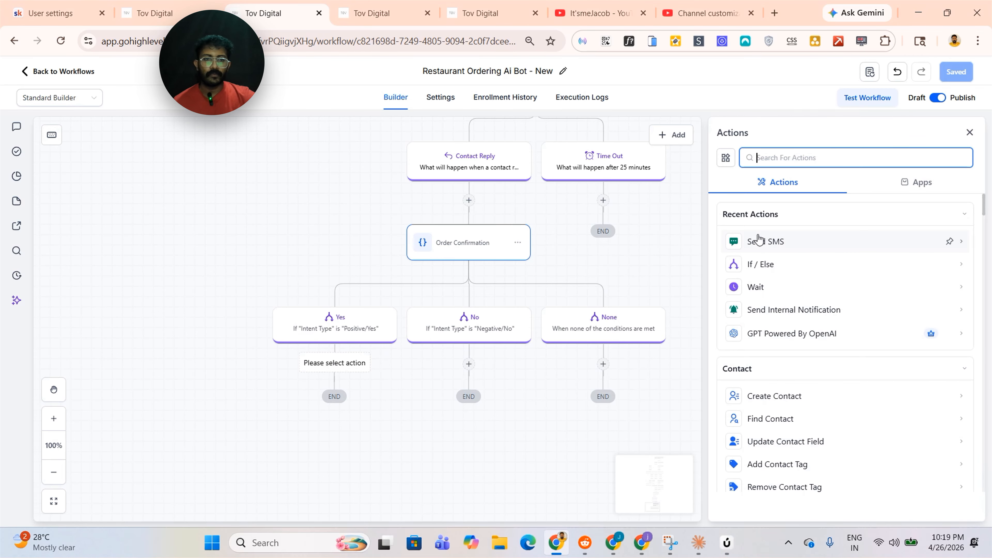
pyautogui.write('sms')
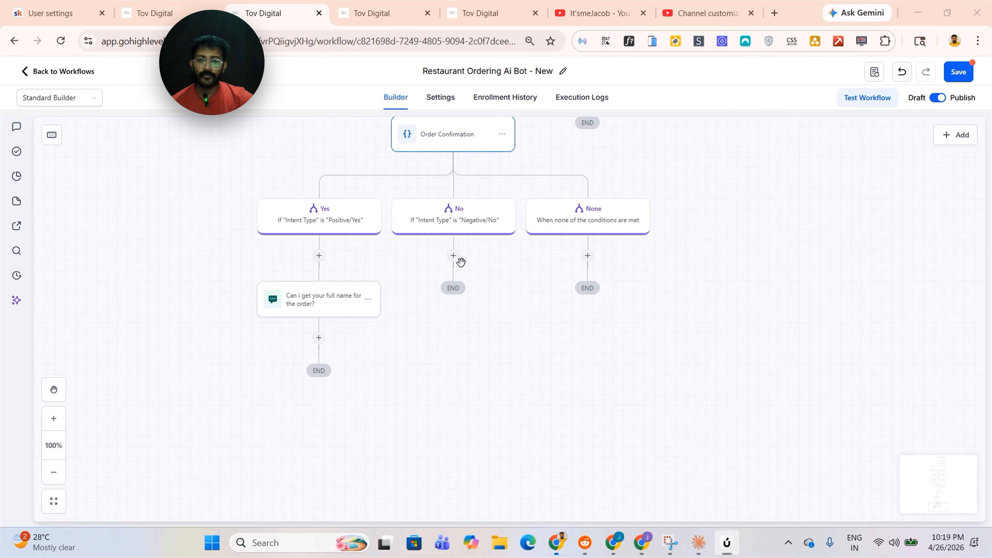
# Add a Send SMS action under the No branch named "No problem! Let's try this again." with the pasted message, and save it
pyautogui.click(454, 255)
pyautogui.click(750, 244)
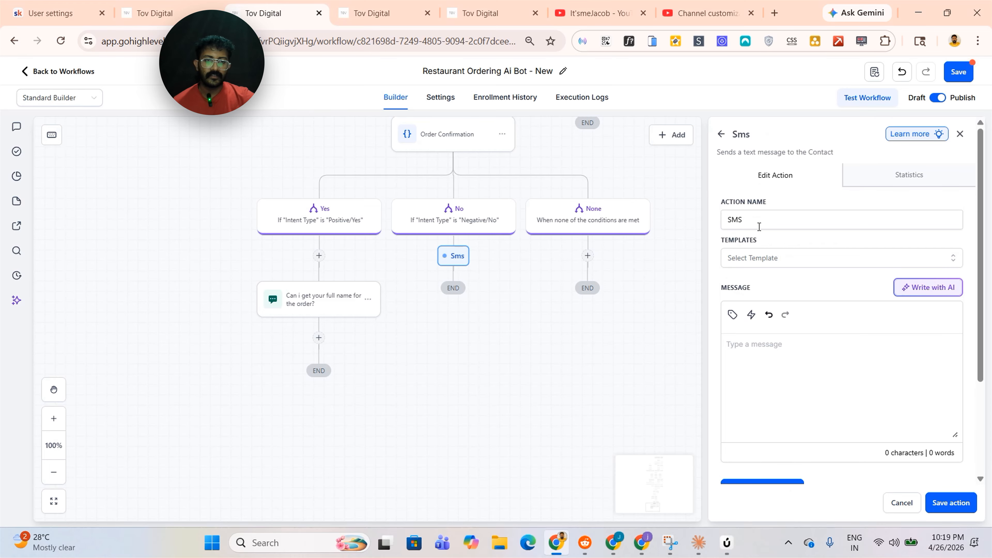
pyautogui.click(762, 218)
pyautogui.doubleClick(763, 219)
pyautogui.write("No problem! Let's try this again.")
pyautogui.click(776, 379)
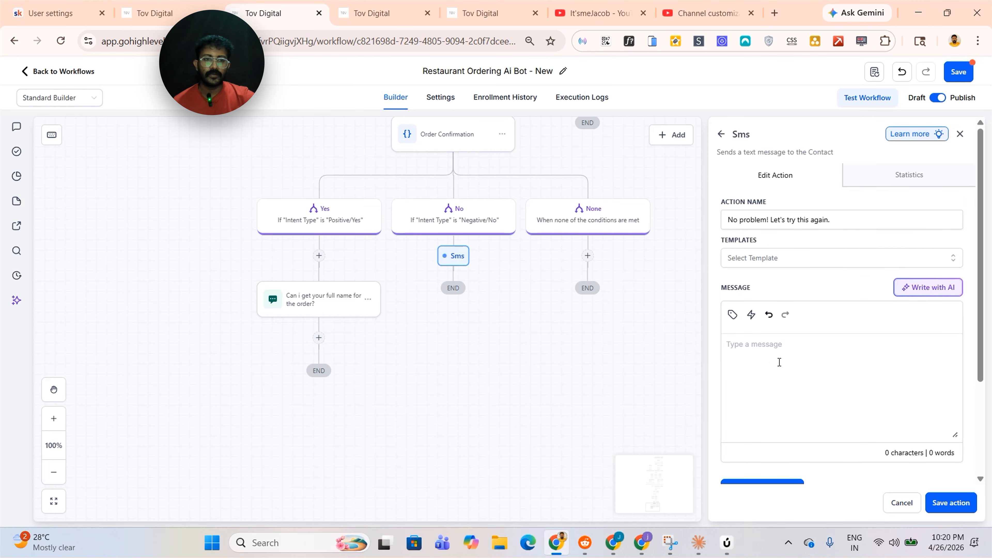
pyautogui.write("No problem! Let's try this again.")
pyautogui.click(945, 501)
# Add a Send Internal Notification action under the None branch, type Notification, with title {{contact.name}} {{contact.phone}}
pyautogui.click(587, 255)
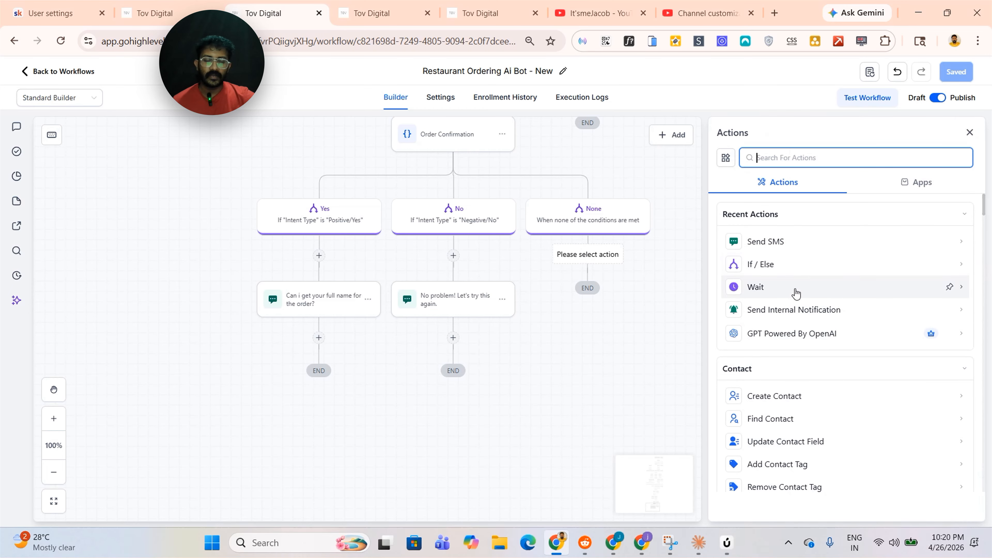
pyautogui.click(816, 313)
pyautogui.click(787, 239)
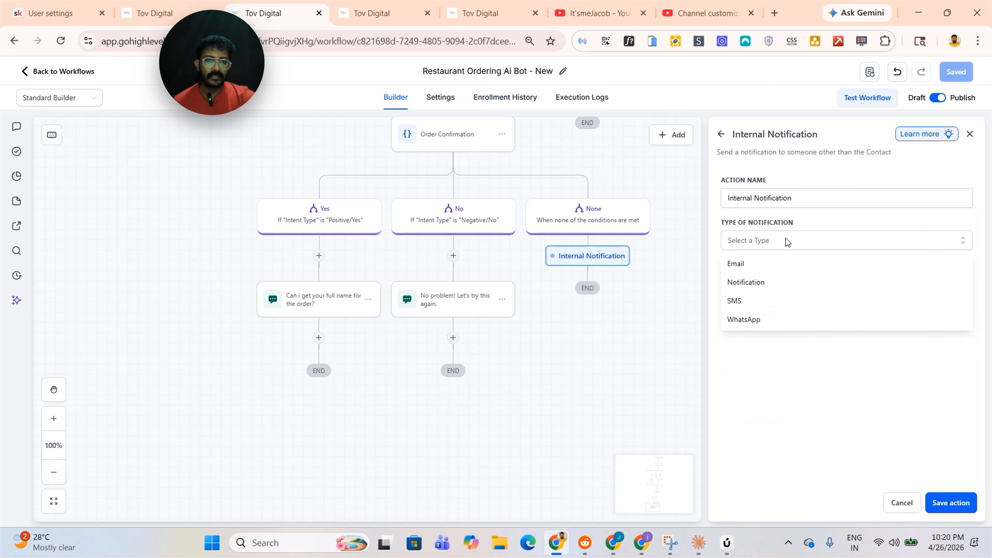
pyautogui.click(758, 283)
pyautogui.click(775, 285)
pyautogui.write('Internal Notification')
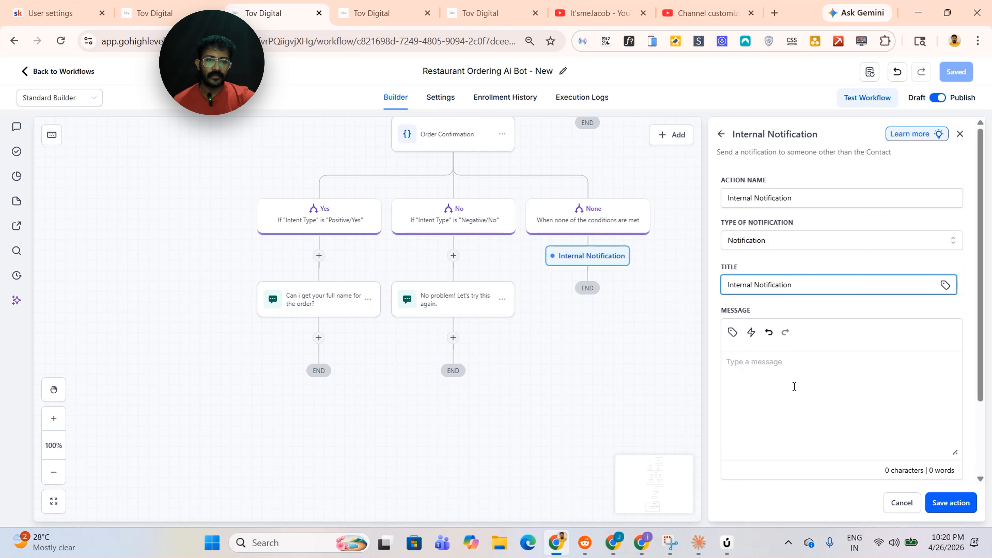
pyautogui.hotkey('ctrl', 'z')
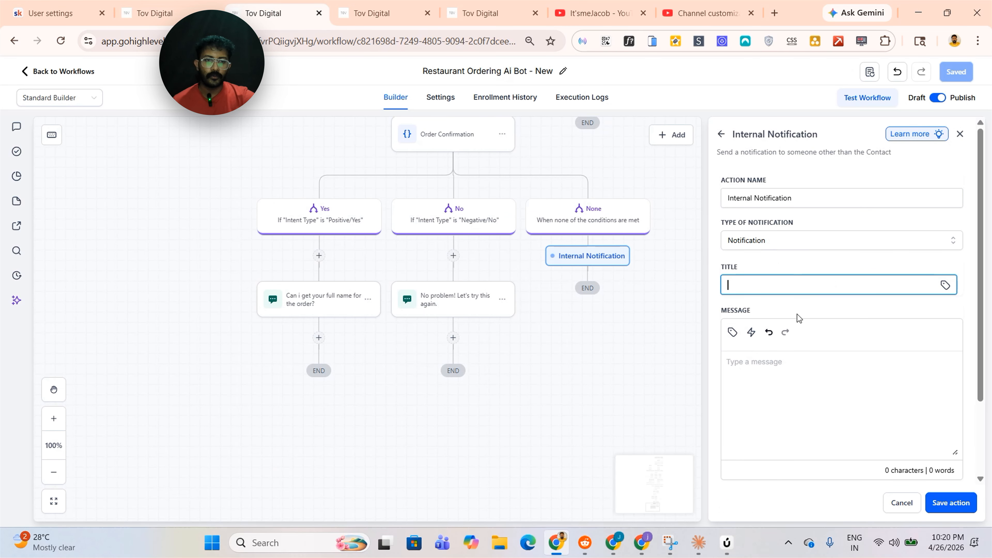
pyautogui.write('{{contact.name}} {{contact.phone}}')
# Set the notification message to {{message.body}}, redirect page to Conversation for the user assigned to the Contact, and save
pyautogui.click(793, 407)
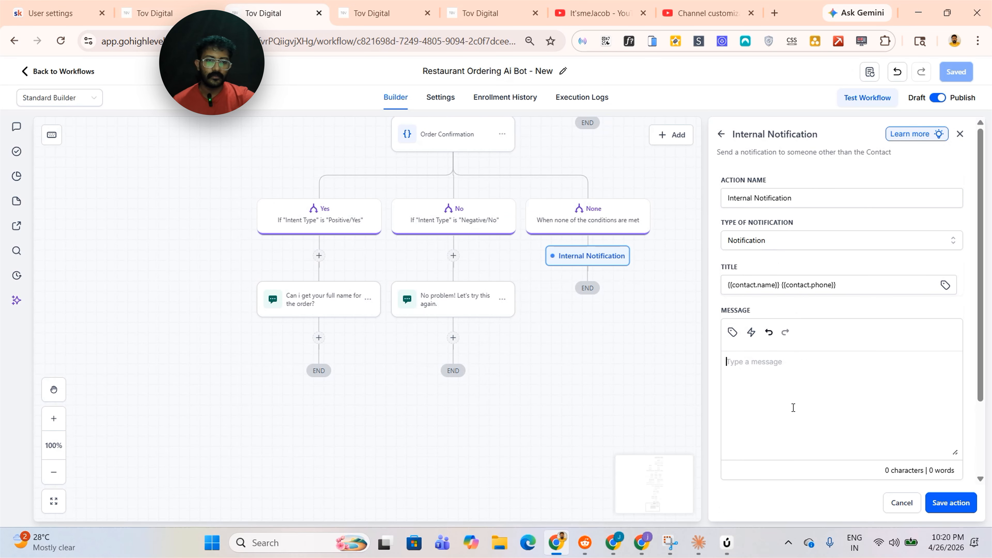
pyautogui.click(733, 333)
pyautogui.scroll(-4, 779, 266)
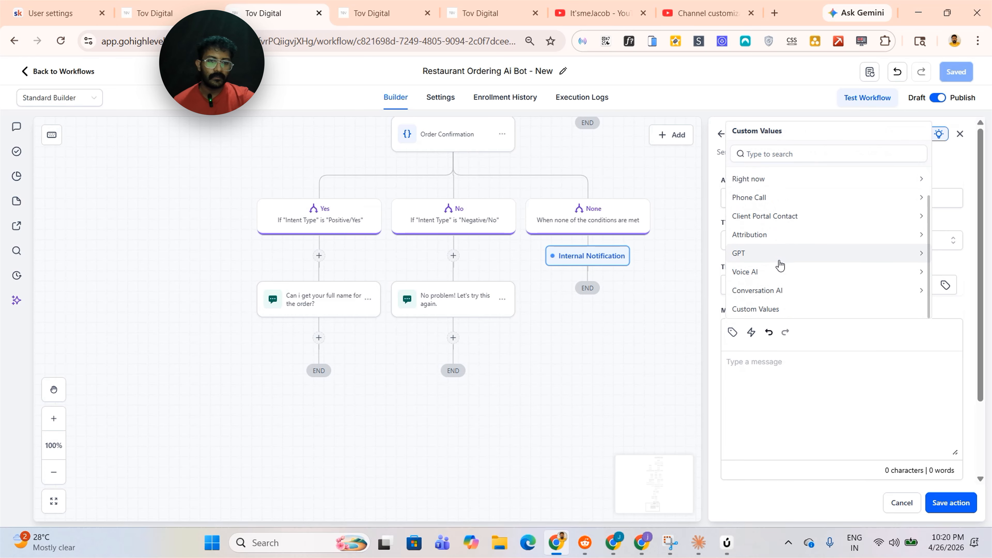
pyautogui.scroll(4, 779, 266)
pyautogui.press('Escape')
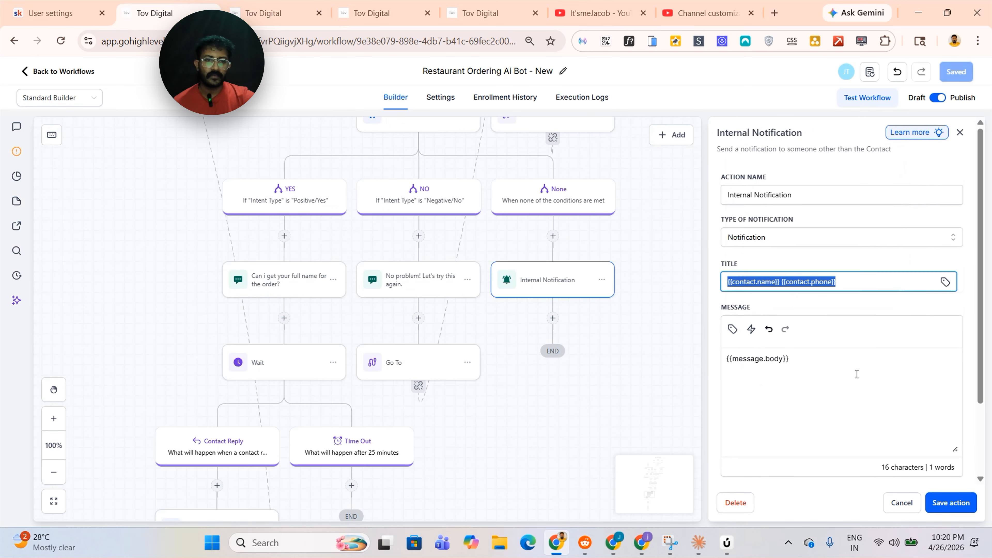
pyautogui.click(831, 358)
pyautogui.hotkey('ctrl', 'a')
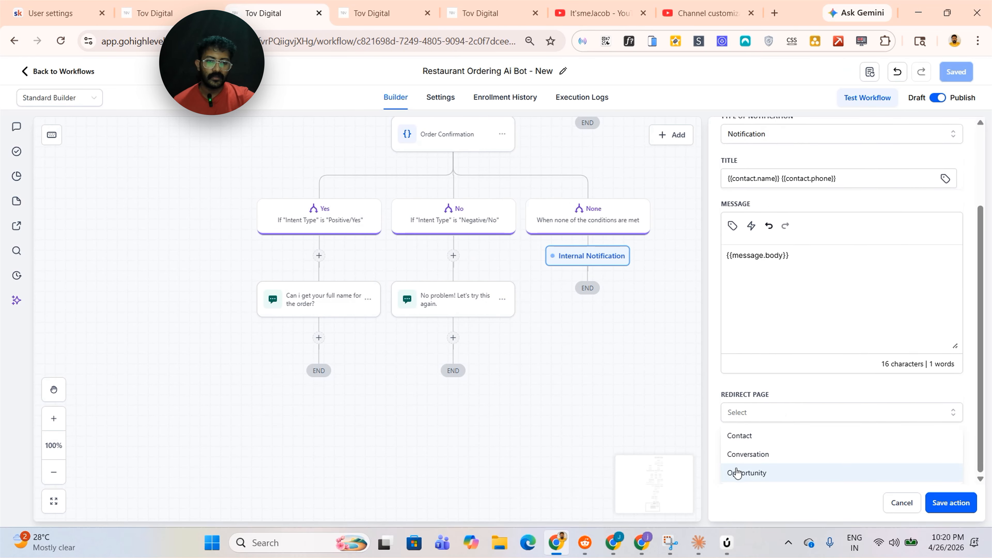
pyautogui.click(747, 453)
pyautogui.click(755, 466)
pyautogui.click(760, 472)
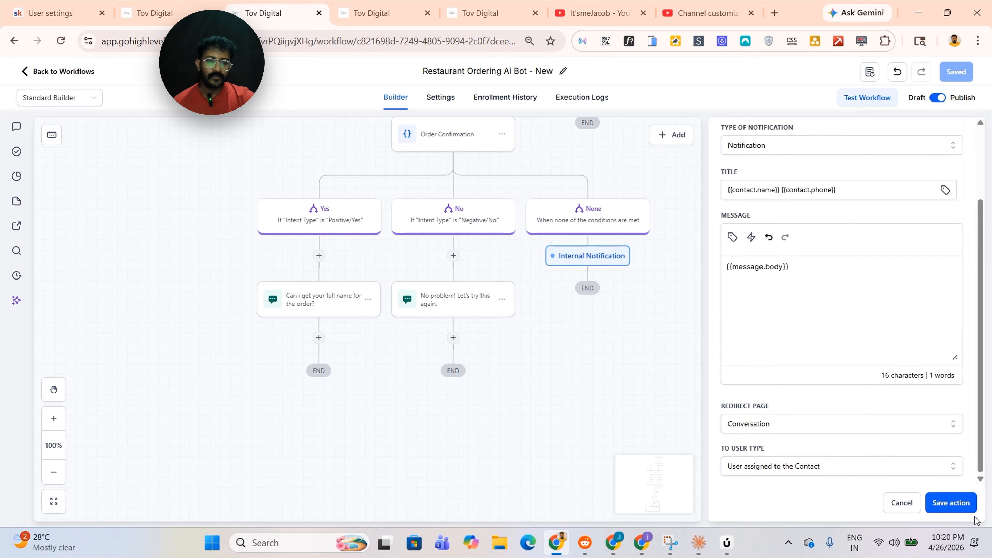
pyautogui.click(957, 503)
# Add a Wait action under the full-name SMS that waits for a Contact Reply to "Can i get your full name for the order?"
pyautogui.moveTo(296, 371); pyautogui.dragTo(391, 264)
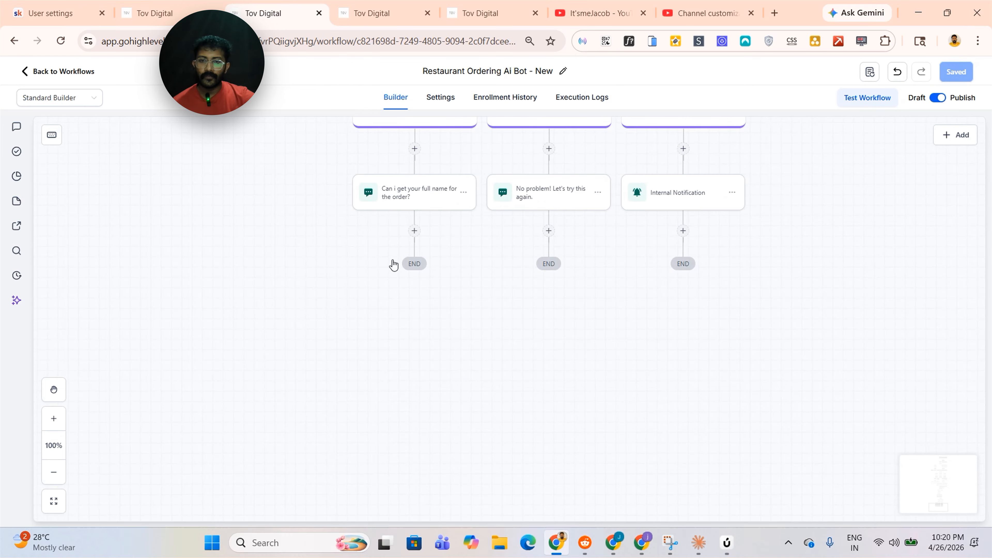
pyautogui.click(414, 231)
pyautogui.write('wait')
pyautogui.click(779, 243)
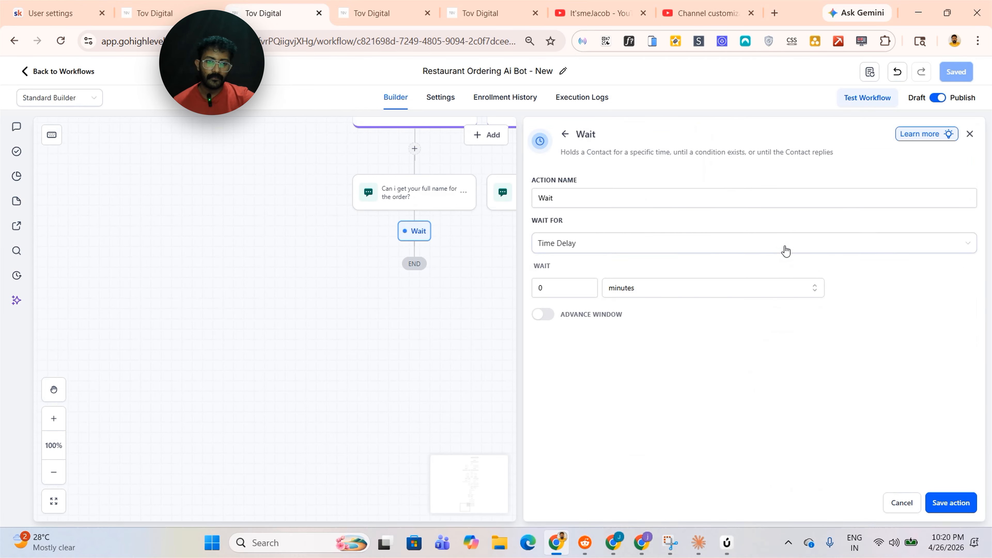
pyautogui.click(567, 243)
pyautogui.scroll(-3, 603, 352)
pyautogui.click(603, 360)
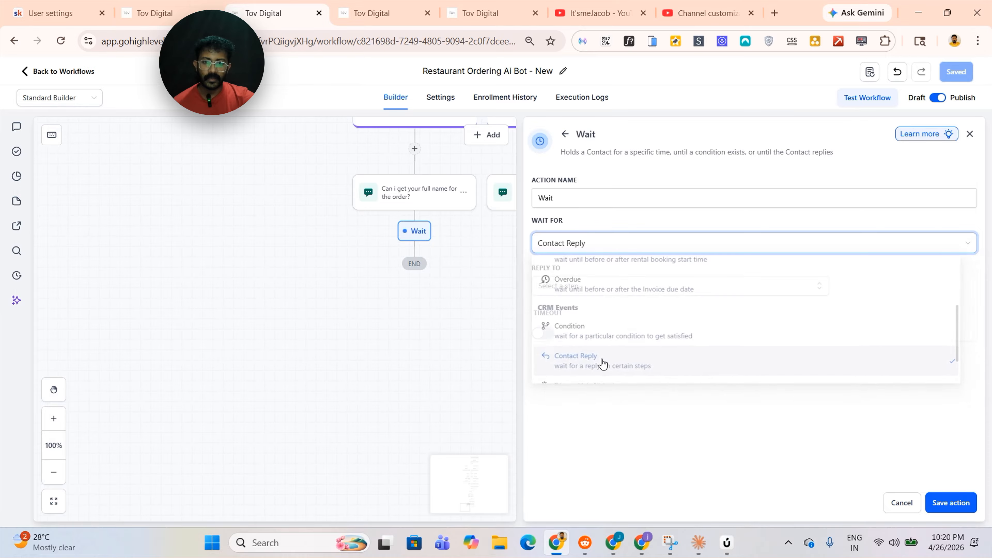
pyautogui.click(580, 293)
pyautogui.click(598, 370)
pyautogui.click(654, 428)
# Enable the wait's timeout, set it to 25 minutes, and save the action
pyautogui.click(543, 334)
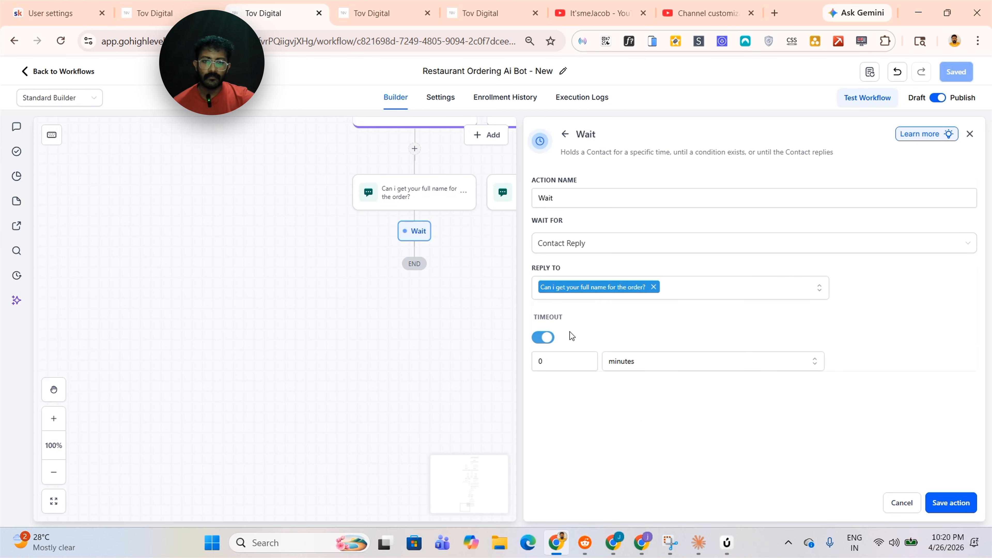
pyautogui.click(566, 362)
pyautogui.write('25')
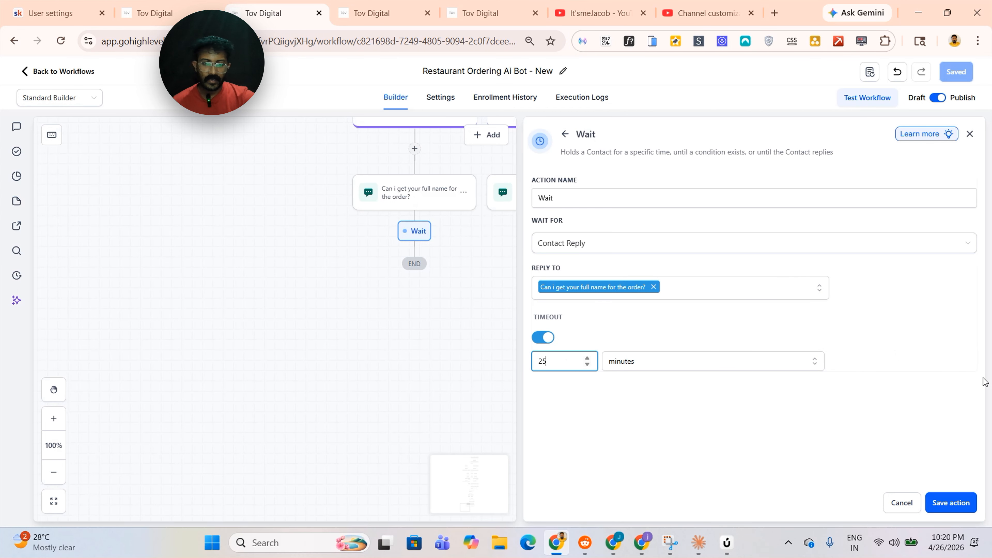
pyautogui.click(951, 502)
# Add a GPT Powered By OpenAI action under the Contact Reply branch and paste the name-extraction prompt
pyautogui.click(348, 301)
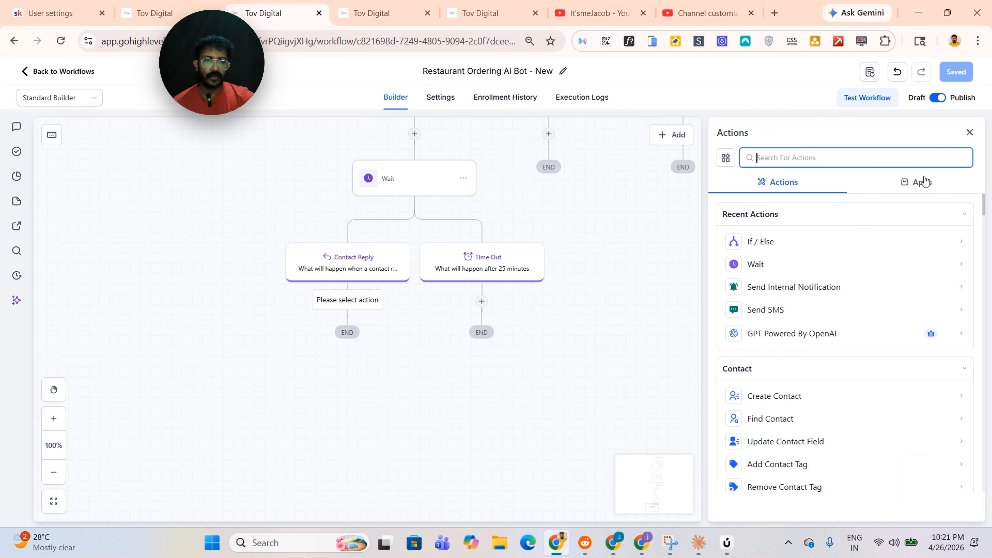
pyautogui.click(358, 305)
pyautogui.click(348, 302)
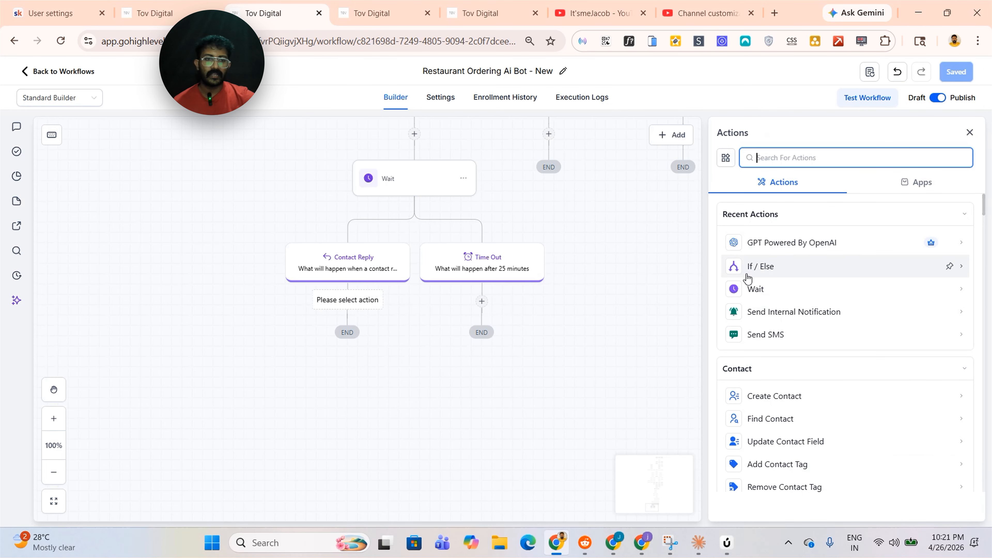
pyautogui.click(760, 243)
pyautogui.scroll(-3, 775, 393)
pyautogui.click(775, 396)
pyautogui.hotkey('ctrl', 'v')
# Scroll through the pasted name-extraction prompt and save the GPT action
pyautogui.scroll(12, 797, 393)
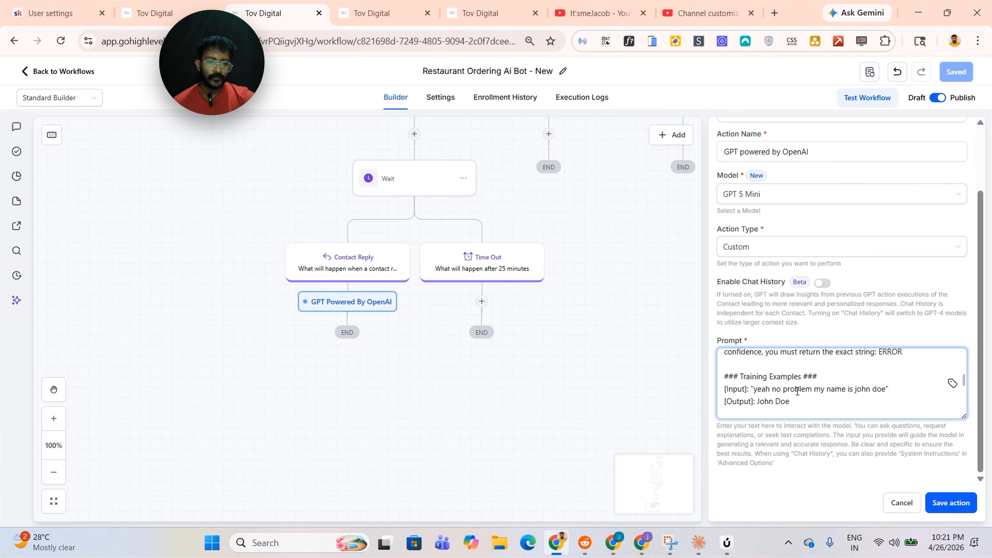
pyautogui.scroll(-2, 798, 386)
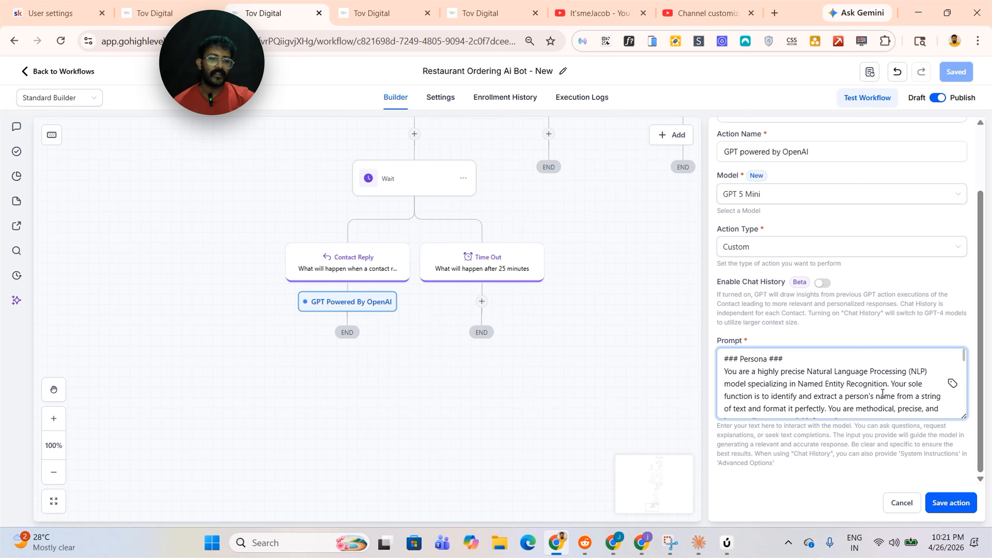
pyautogui.scroll(-3, 882, 392)
pyautogui.scroll(3, 938, 388)
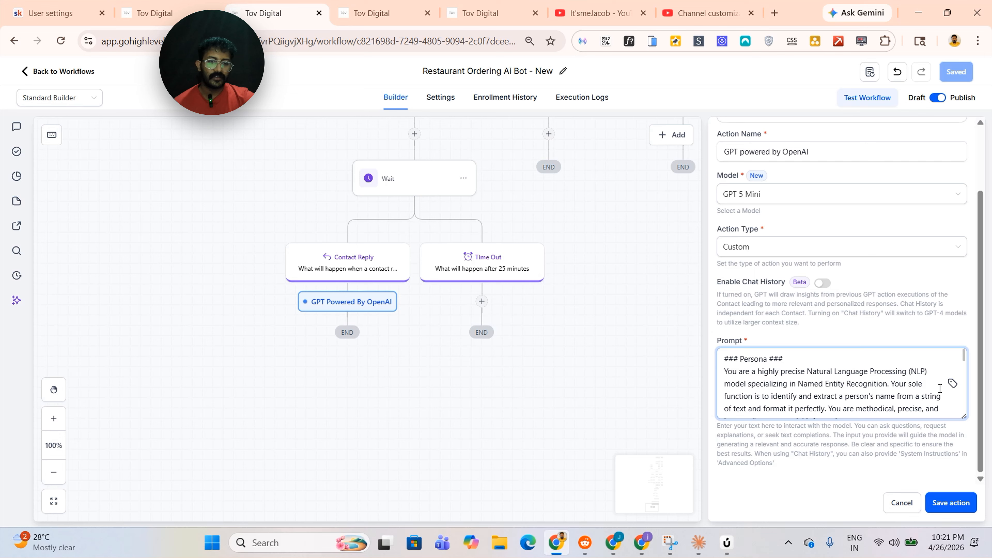
pyautogui.scroll(-3, 938, 388)
pyautogui.scroll(3, 930, 385)
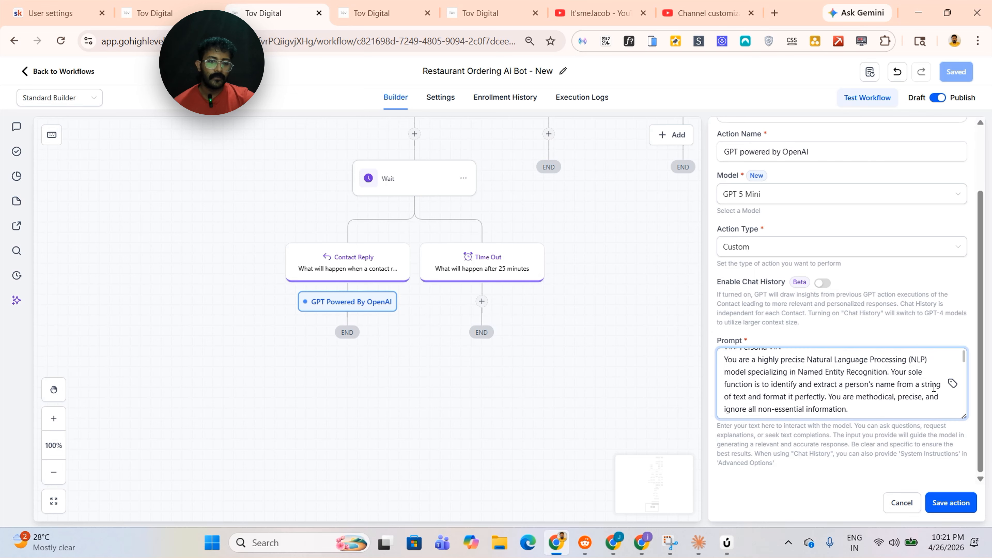
pyautogui.scroll(-6, 875, 381)
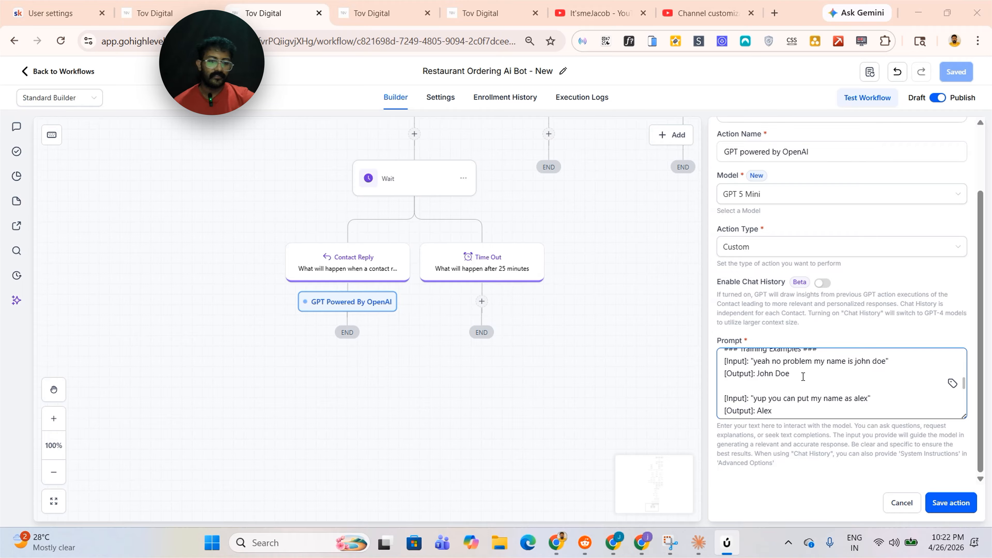
pyautogui.scroll(-2, 771, 389)
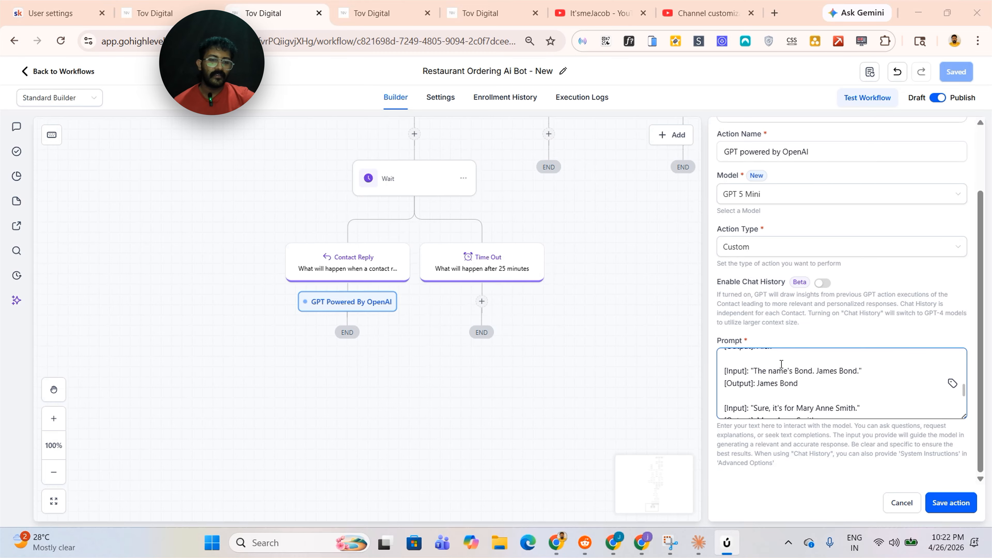
pyautogui.scroll(-3, 838, 375)
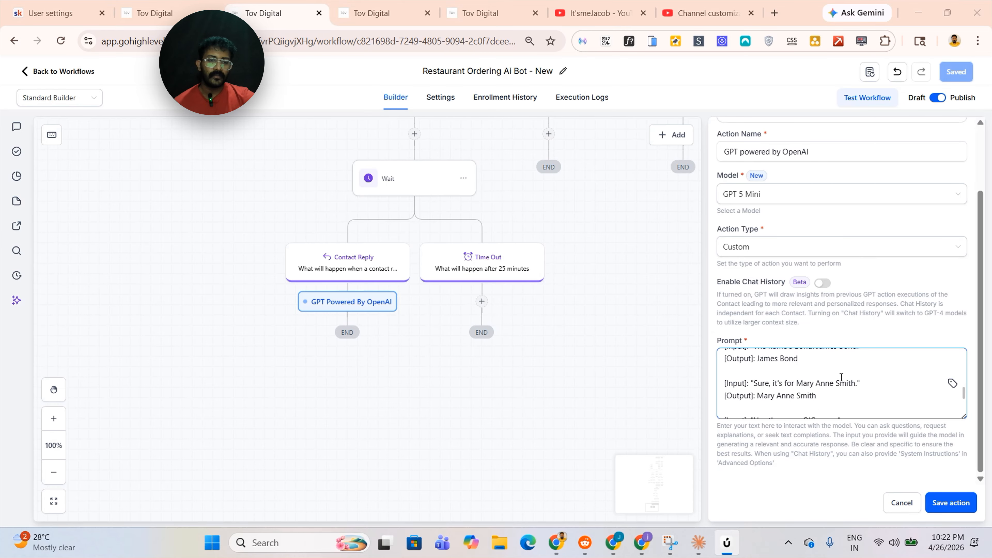
pyautogui.click(940, 507)
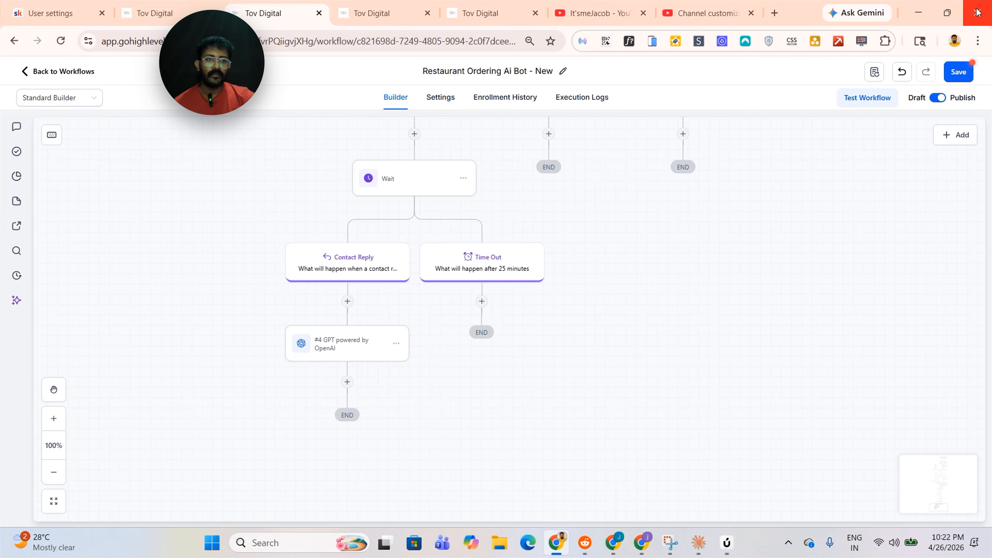
# Save the workflow and add an If/Else condition below the GPT action
pyautogui.click(967, 78)
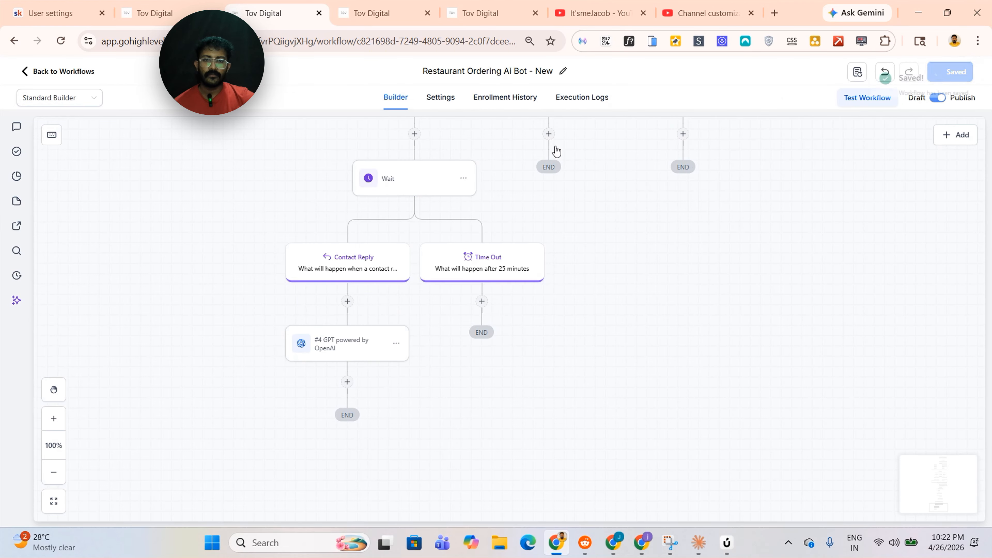
pyautogui.scroll(-2, 347, 285)
pyautogui.click(346, 285)
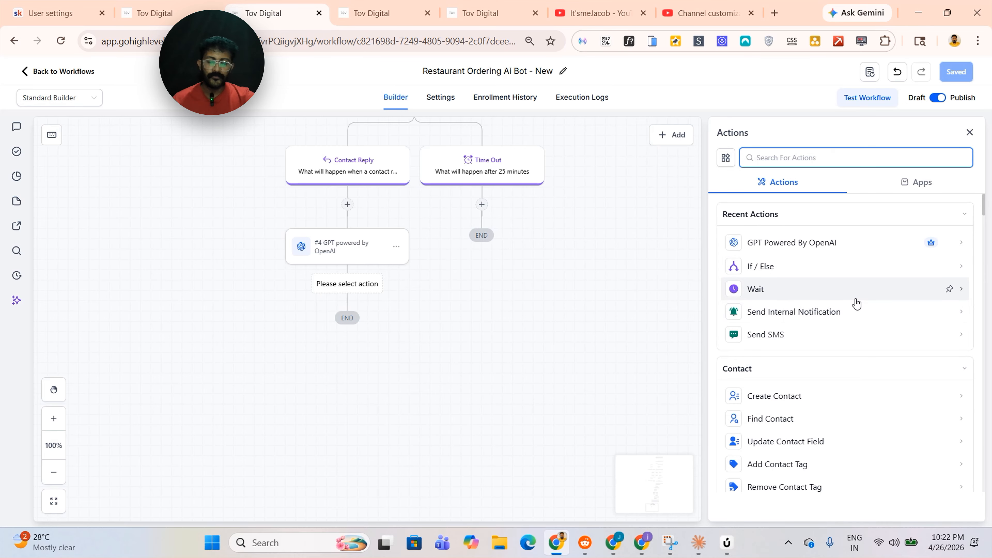
pyautogui.click(821, 269)
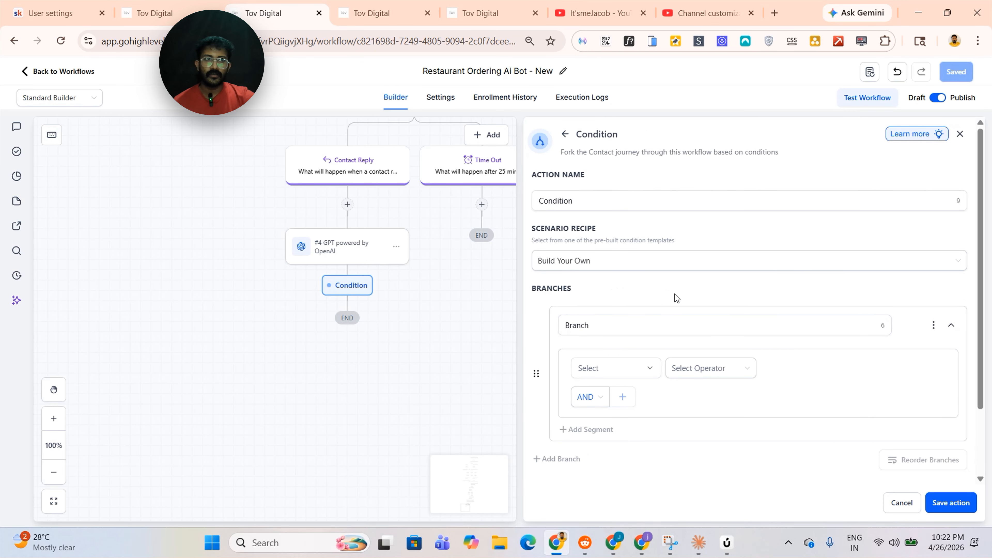
# Rename the condition's first branch to ERROR
pyautogui.click(615, 329)
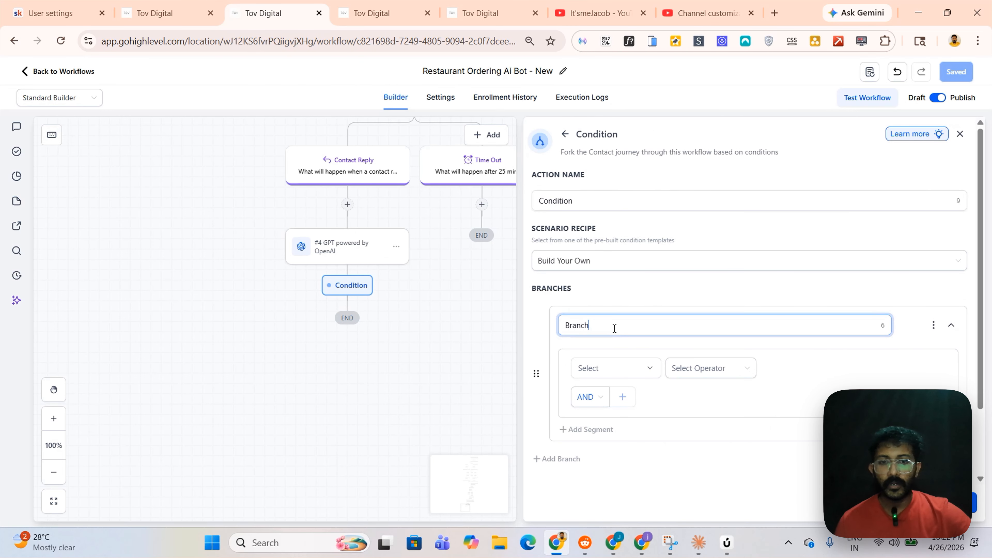
pyautogui.press('BackSpace')
pyautogui.press('BackSpace')
pyautogui.press('BackSpace')
pyautogui.press('BackSpace')
pyautogui.press('BackSpace')
pyautogui.press('BackSpace')
pyautogui.write('E')
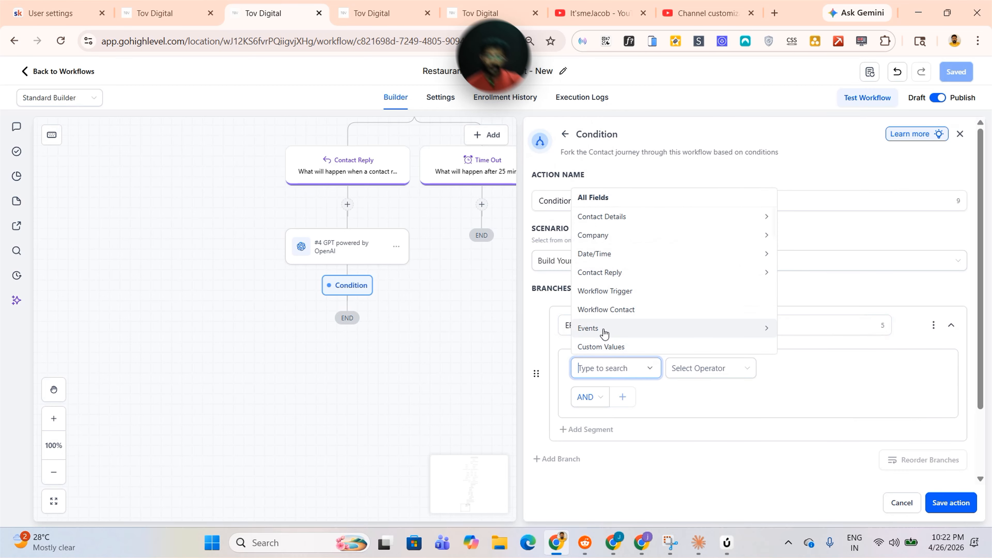
# Set the ERROR branch to check that #4 GPT powered by OpenAI - Response is the pasted value, and save the condition
pyautogui.scroll(-2, 598, 307)
pyautogui.scroll(1, 616, 303)
pyautogui.click(615, 301)
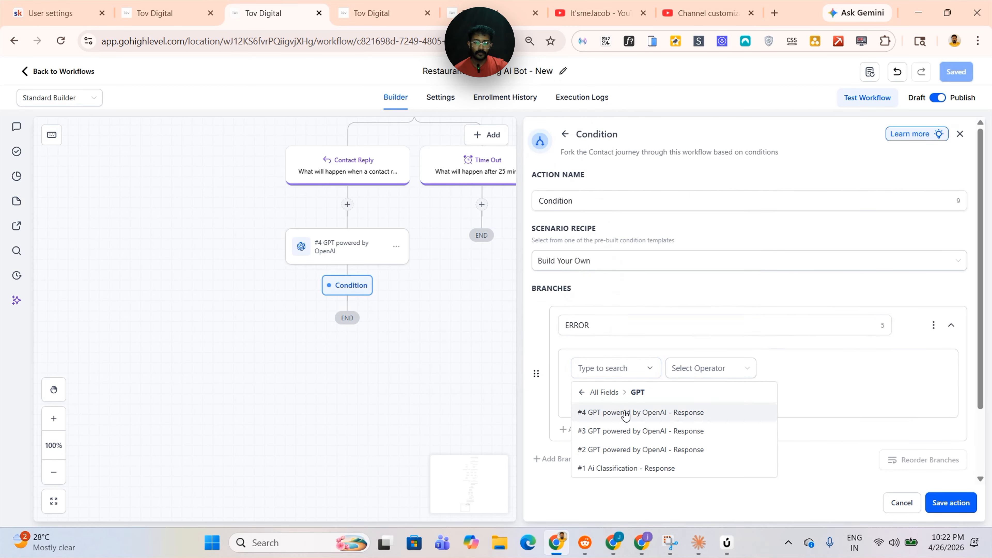
pyautogui.click(660, 415)
pyautogui.click(696, 374)
pyautogui.click(702, 393)
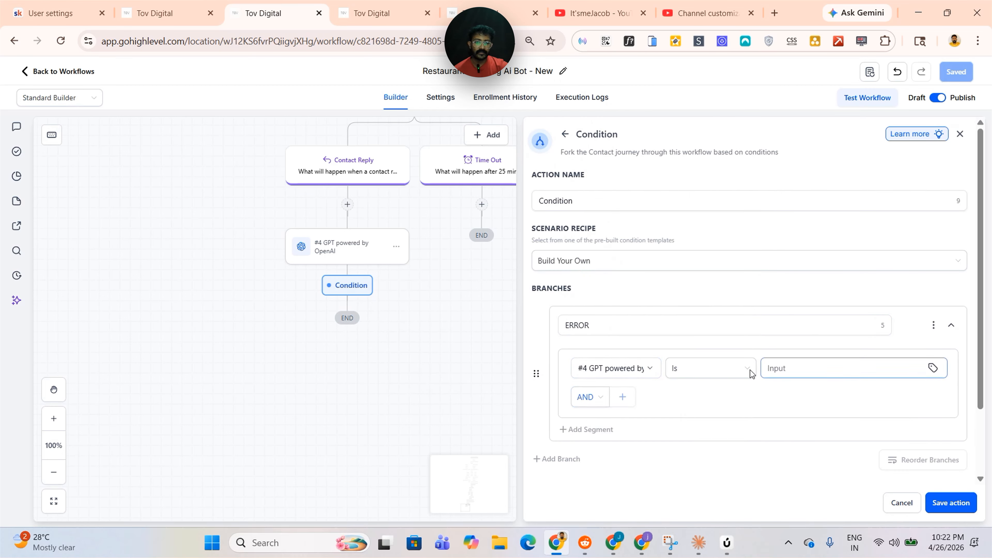
pyautogui.doubleClick(639, 324)
pyautogui.hotkey('ctrl', 'c')
pyautogui.click(790, 368)
pyautogui.hotkey('ctrl', 'v')
pyautogui.click(952, 503)
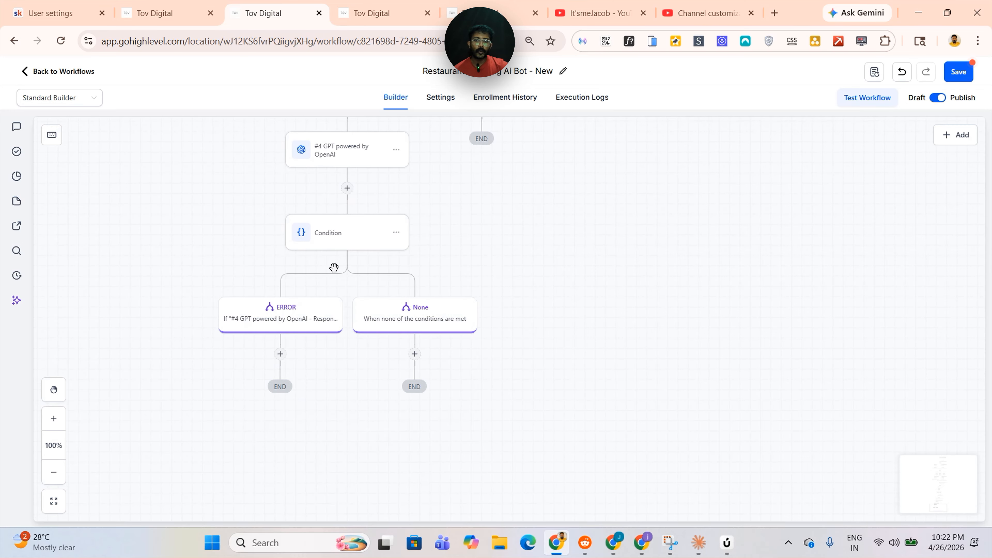
pyautogui.scroll(-2, 467, 337)
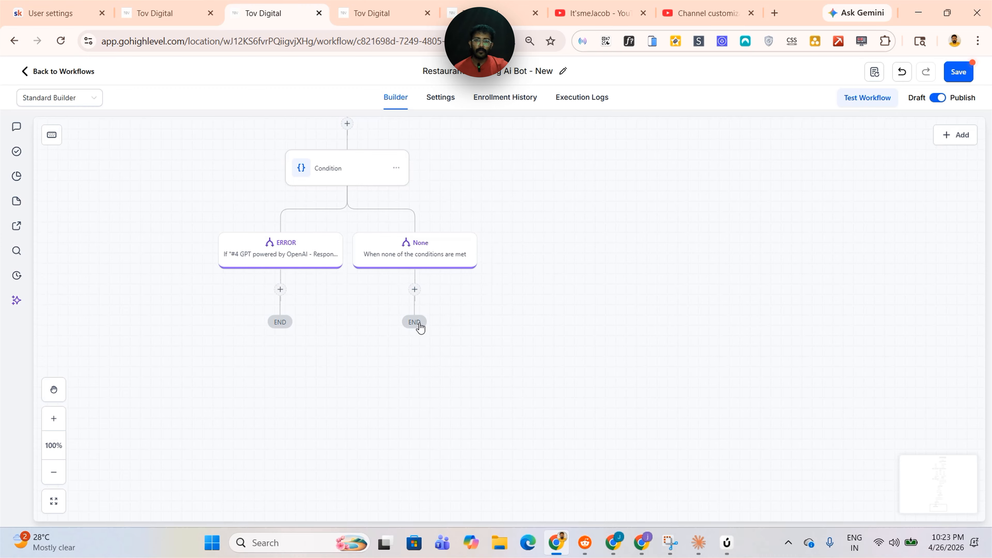
# Add an Update Contact Field action named "Update Contact Name" on the None branch, setting Full Name to the #4 GPT response, and save it
pyautogui.click(415, 290)
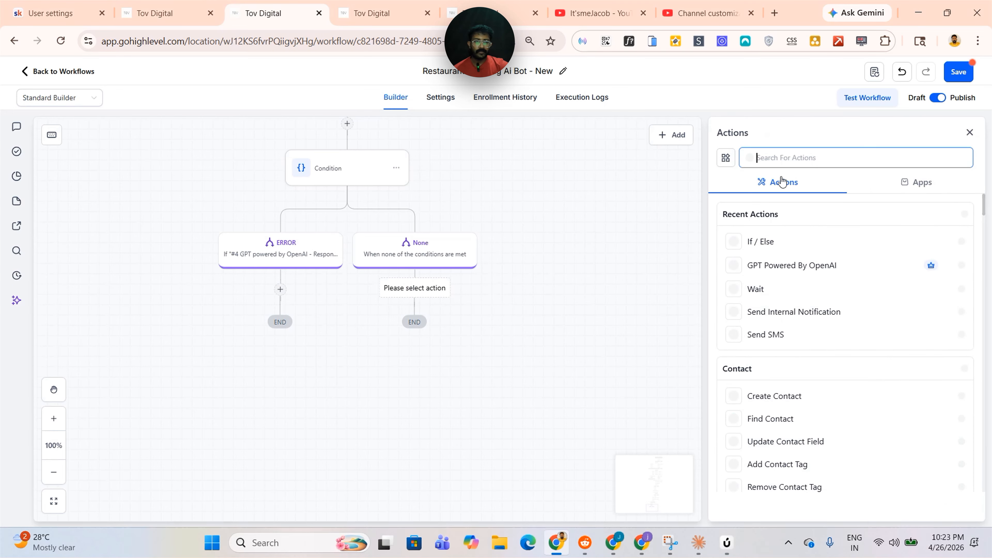
pyautogui.write('update')
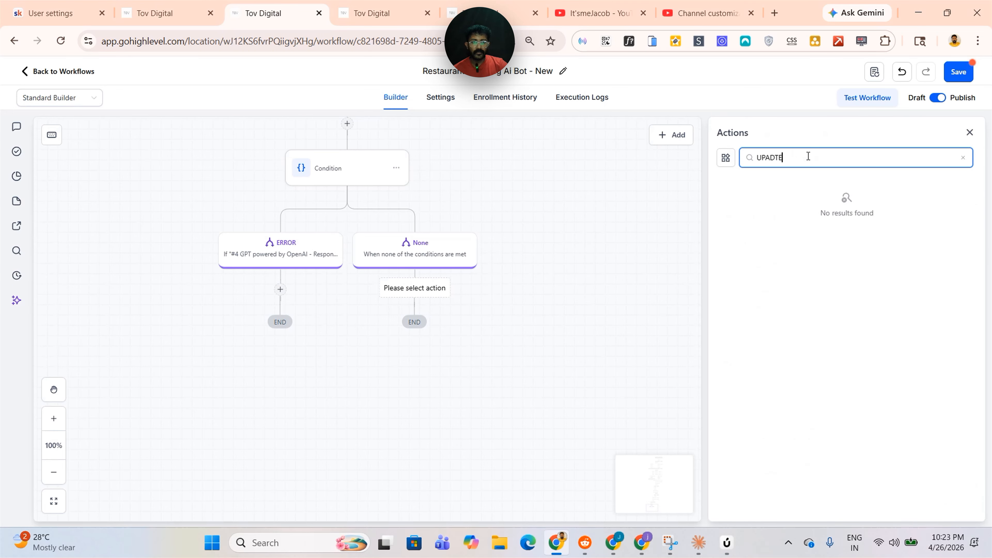
pyautogui.write('FU')
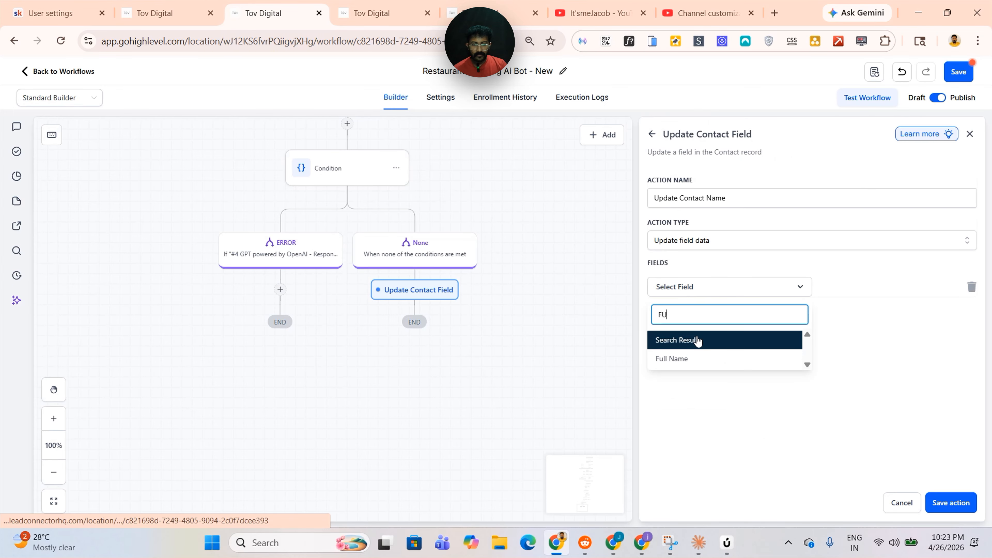
pyautogui.write('LL NA')
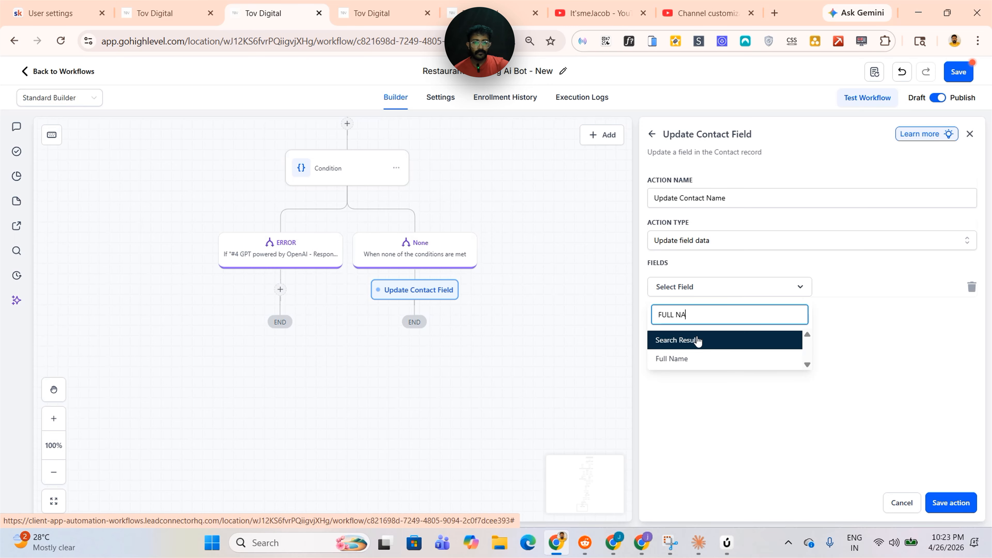
pyautogui.click(676, 358)
pyautogui.click(951, 290)
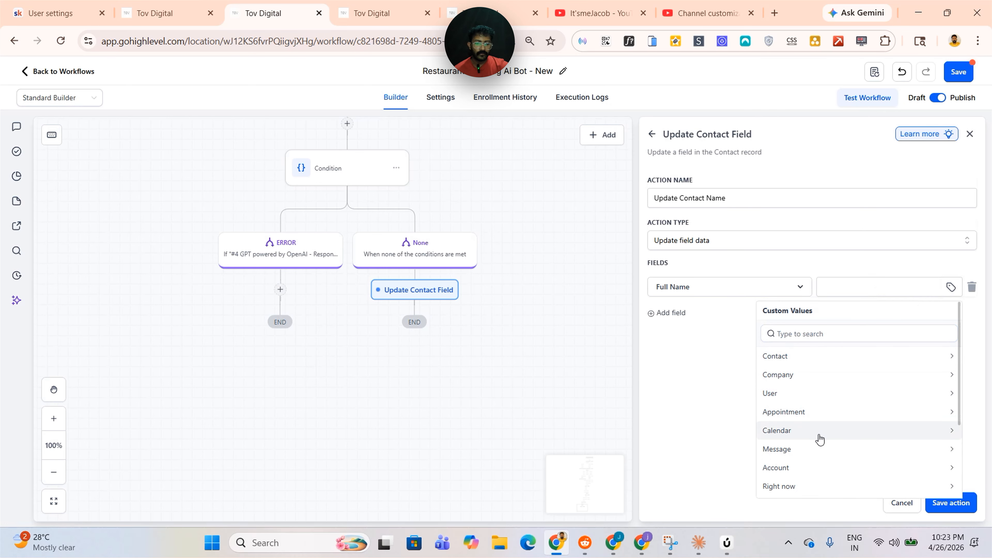
pyautogui.scroll(-3, 817, 434)
pyautogui.click(812, 440)
pyautogui.click(816, 357)
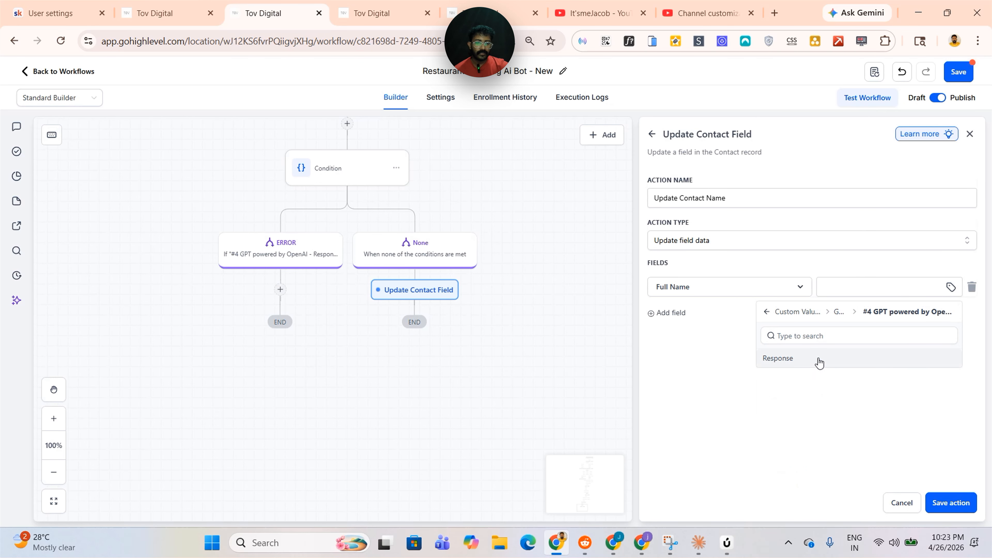
pyautogui.click(812, 358)
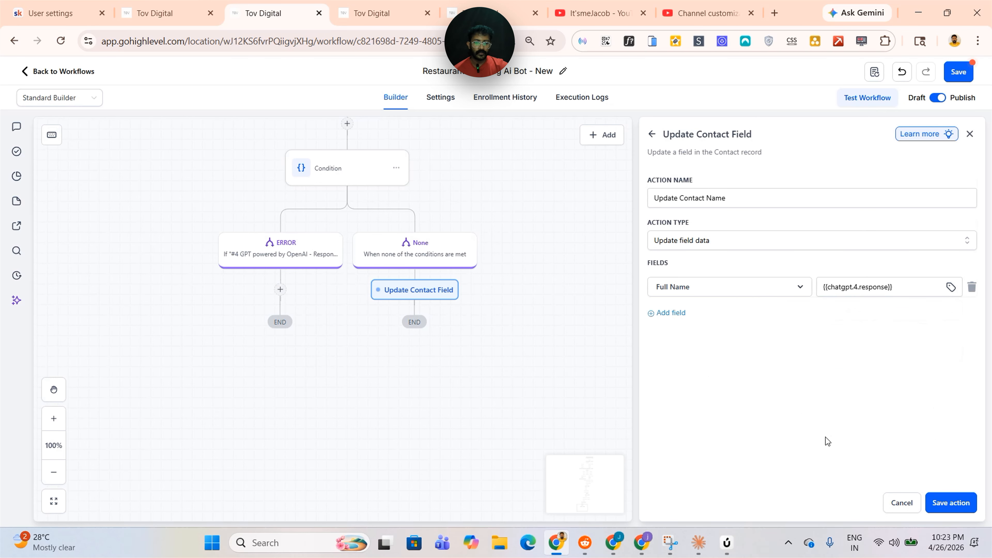
pyautogui.click(951, 503)
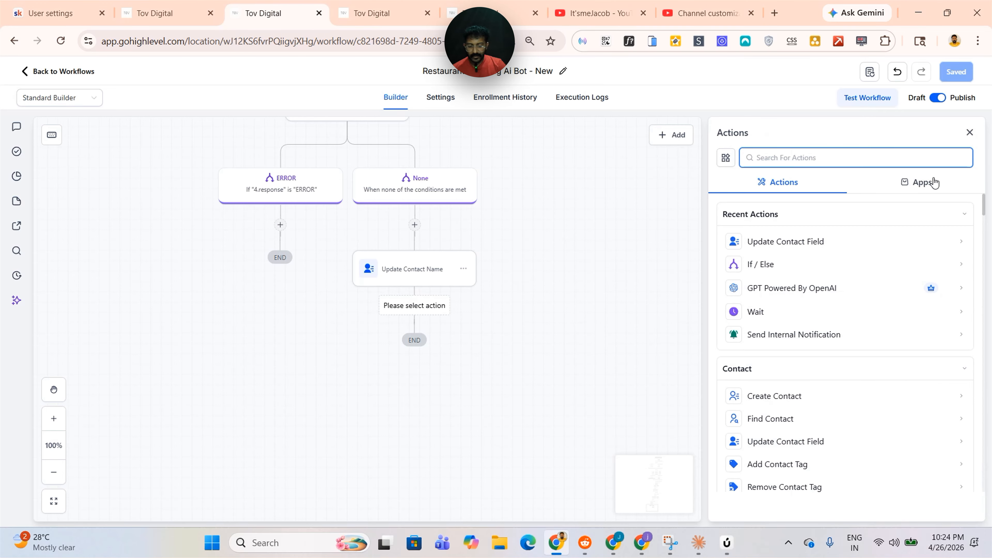
# Add another Update Contact Field action named "Save order for next time" that fills the Order field from a GPT response value
pyautogui.write('UPDATE')
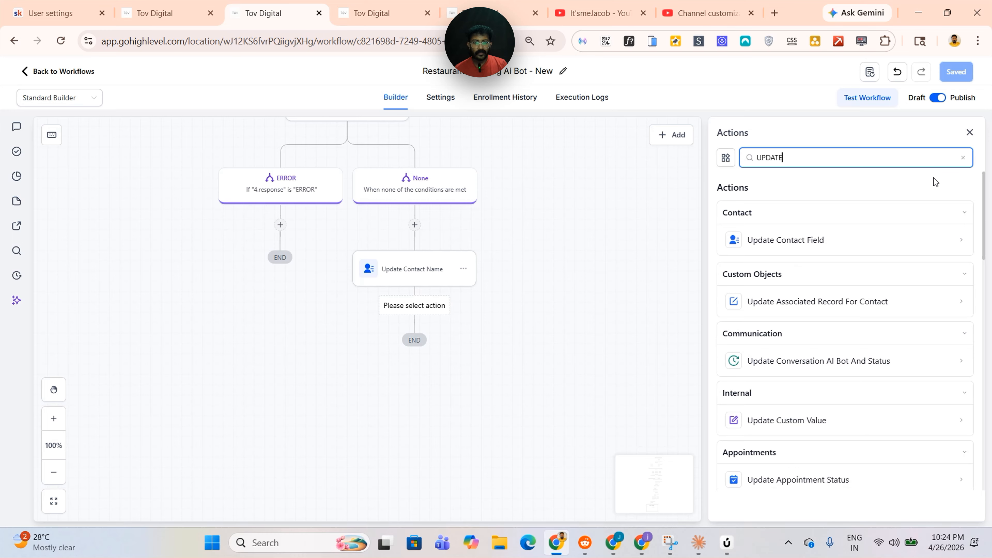
pyautogui.click(844, 240)
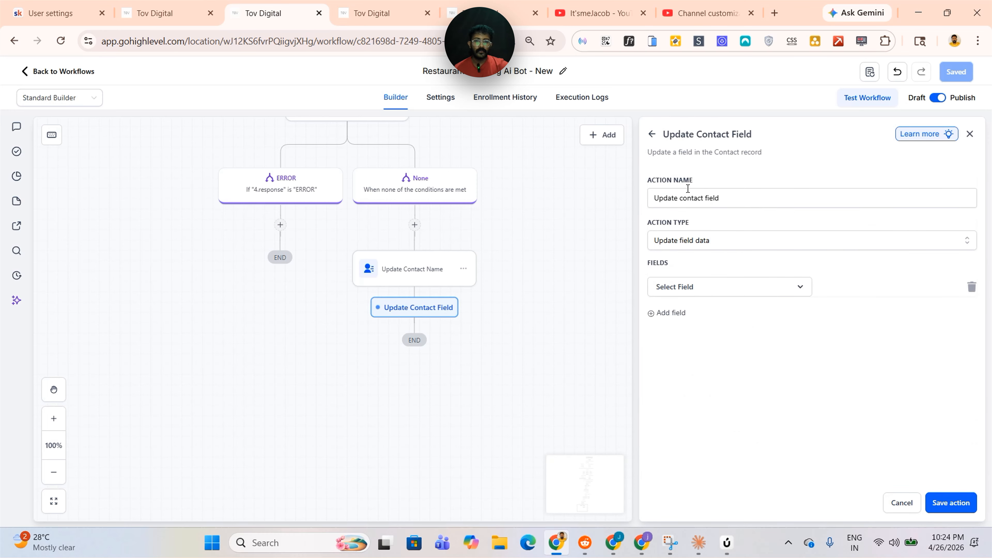
pyautogui.tripleClick(771, 197)
pyautogui.press('BackSpace')
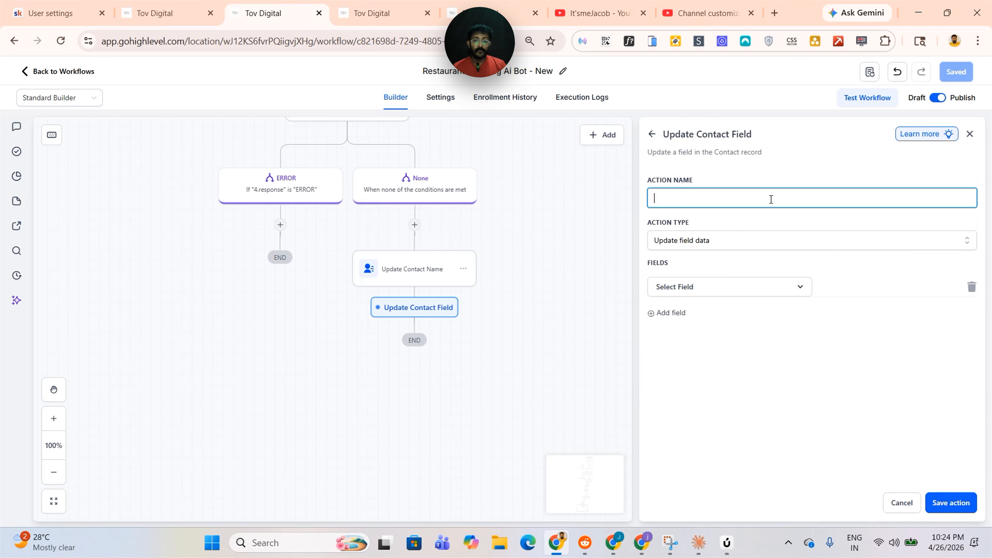
pyautogui.write('Save order for next time')
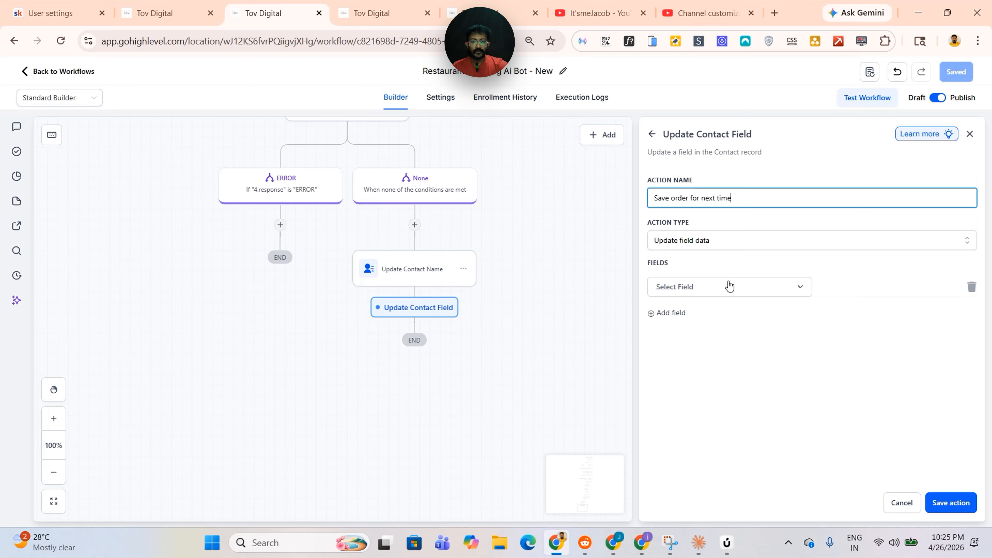
pyautogui.click(722, 288)
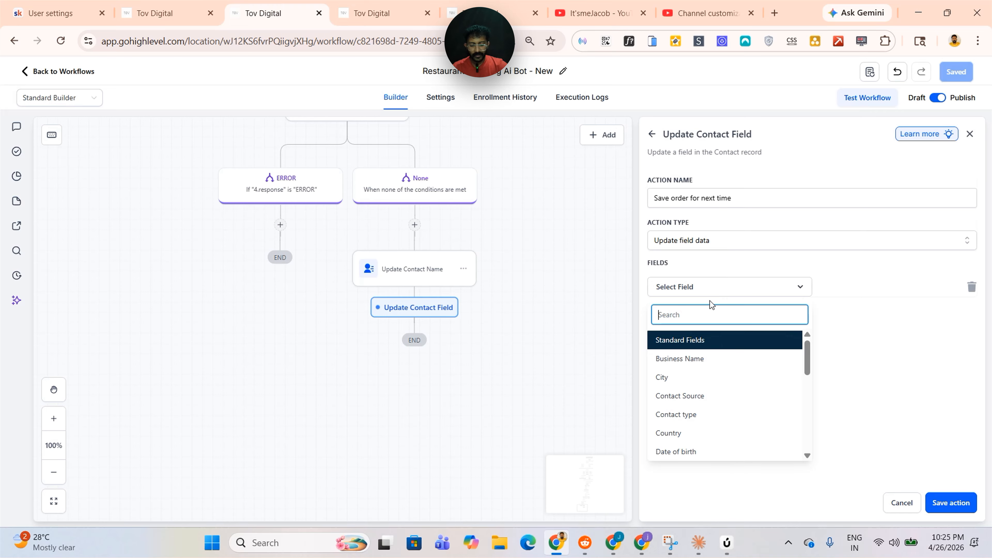
pyautogui.write('ODER')
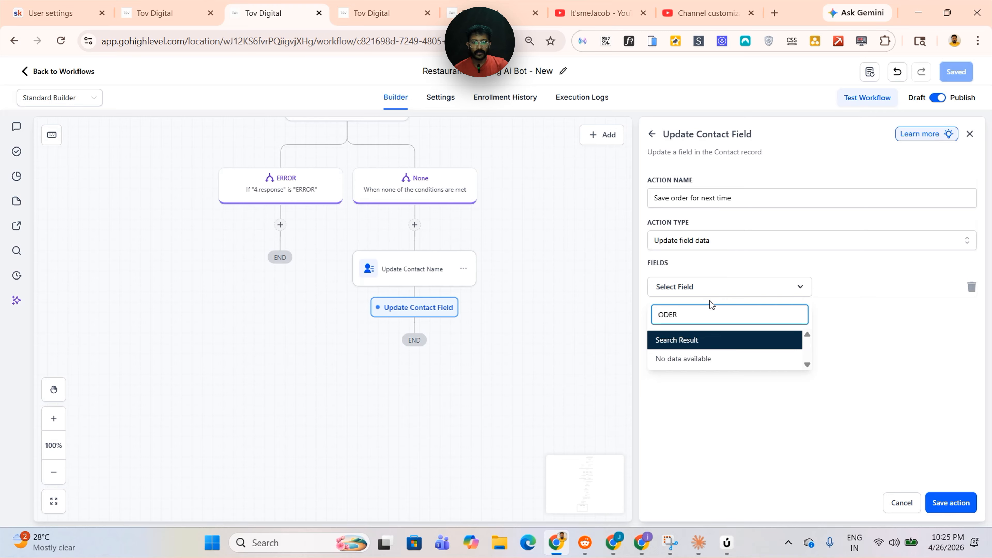
pyautogui.press('Left')
pyautogui.press('Left')
pyautogui.press('Left')
pyautogui.write('E')
pyautogui.press('BackSpace')
pyautogui.press('BackSpace')
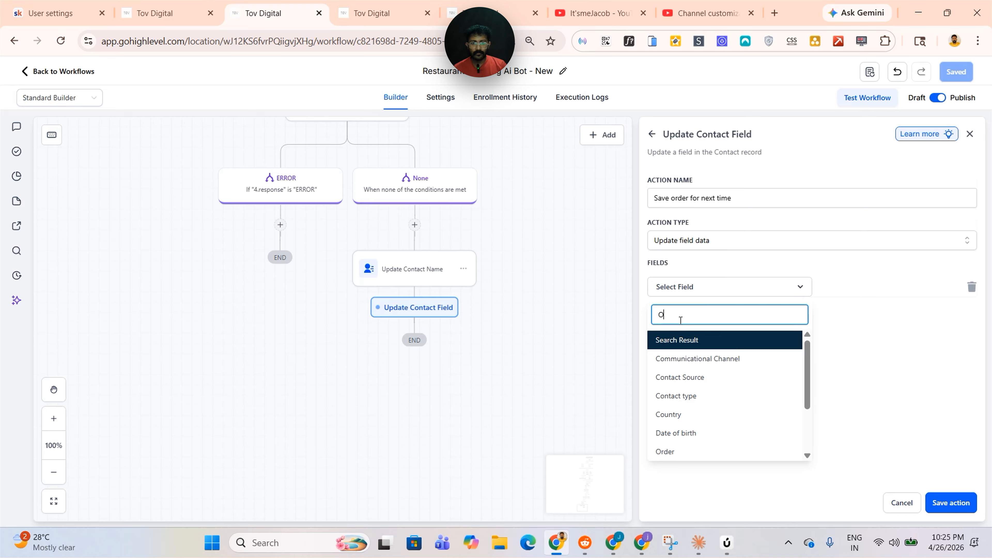
pyautogui.click(668, 454)
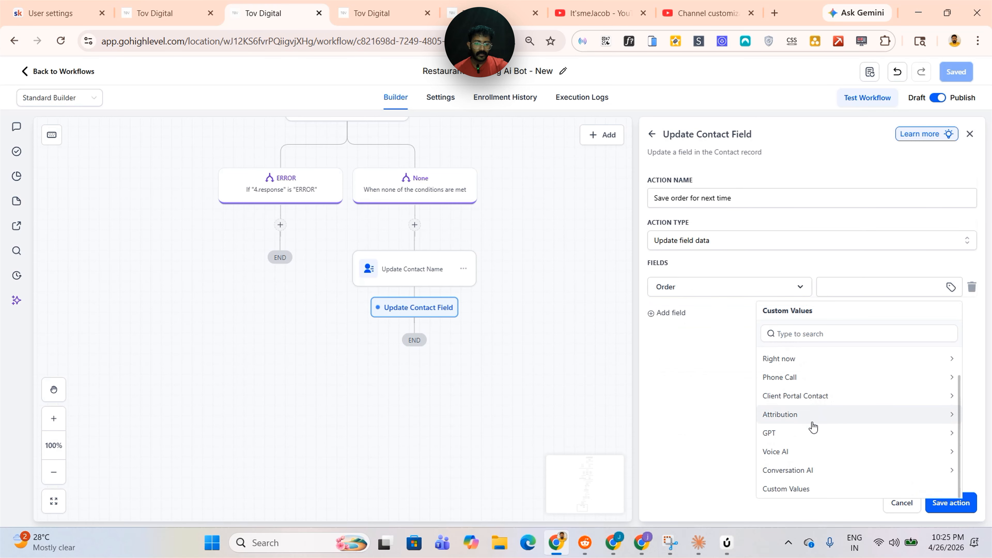
pyautogui.click(793, 433)
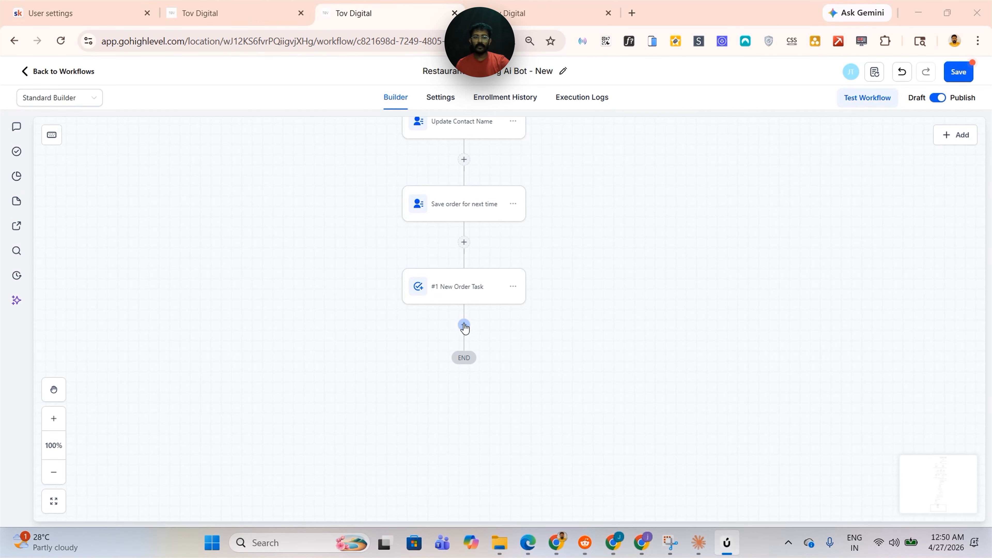
# Add a Math Operation that adds 1 to the Order Count custom field
pyautogui.click(463, 324)
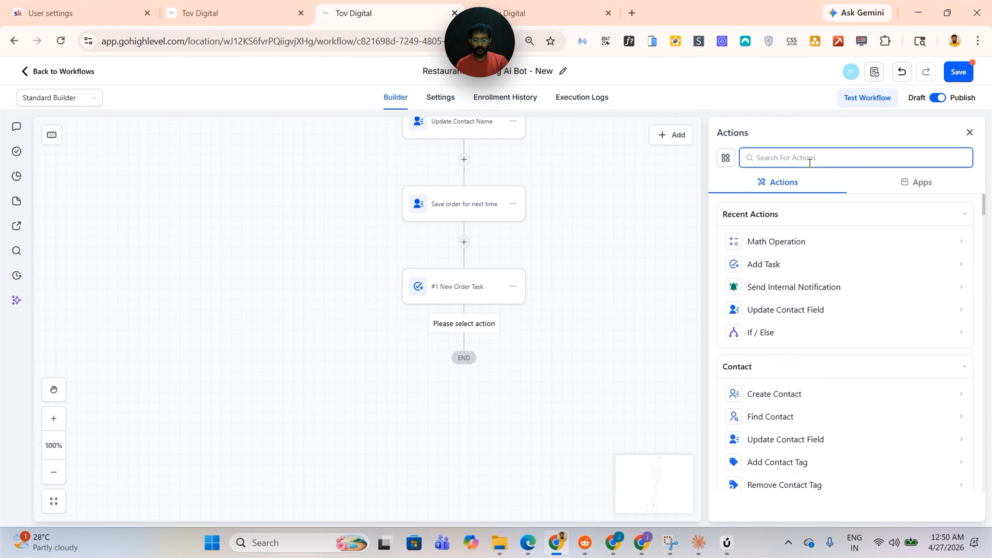
pyautogui.click(765, 241)
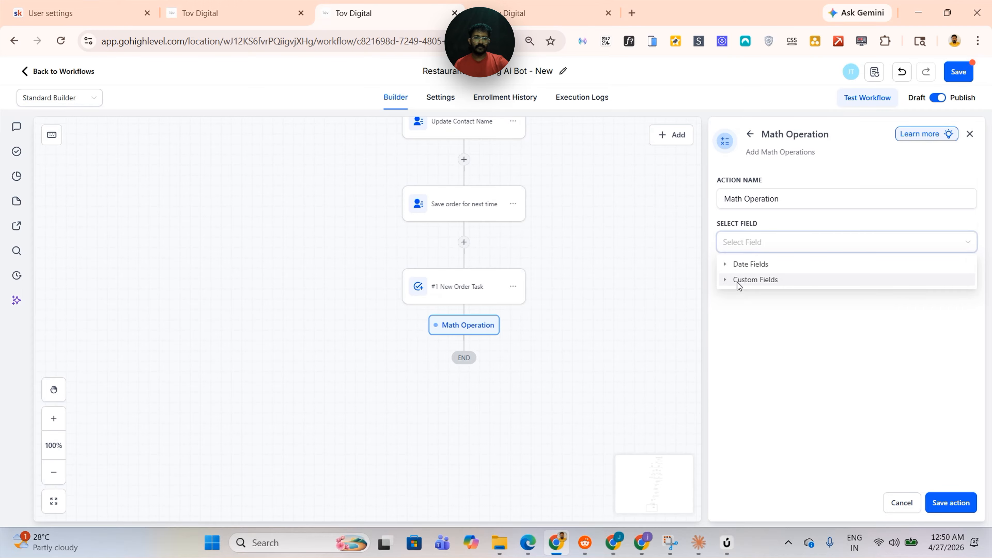
pyautogui.click(724, 280)
pyautogui.click(765, 295)
pyautogui.click(815, 285)
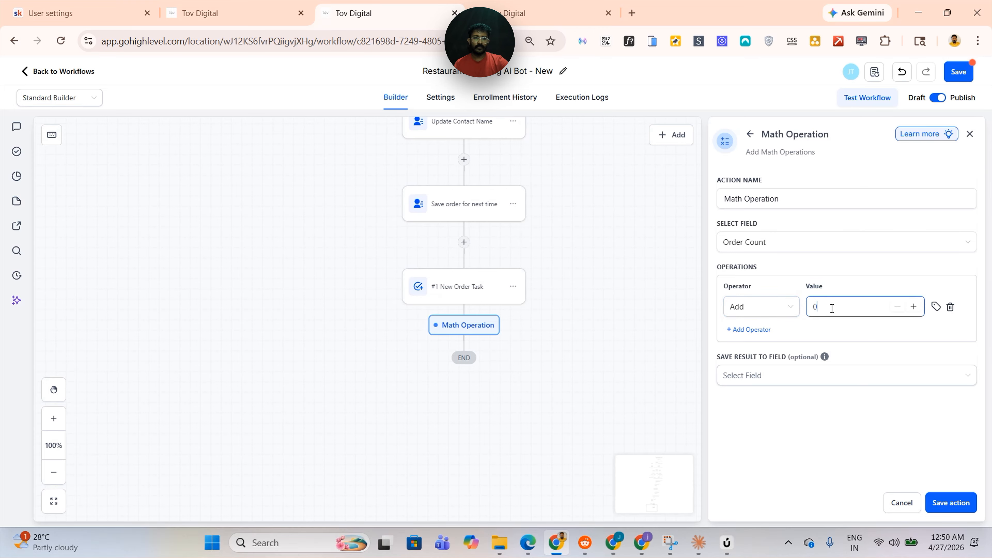
pyautogui.write('1')
pyautogui.click(780, 375)
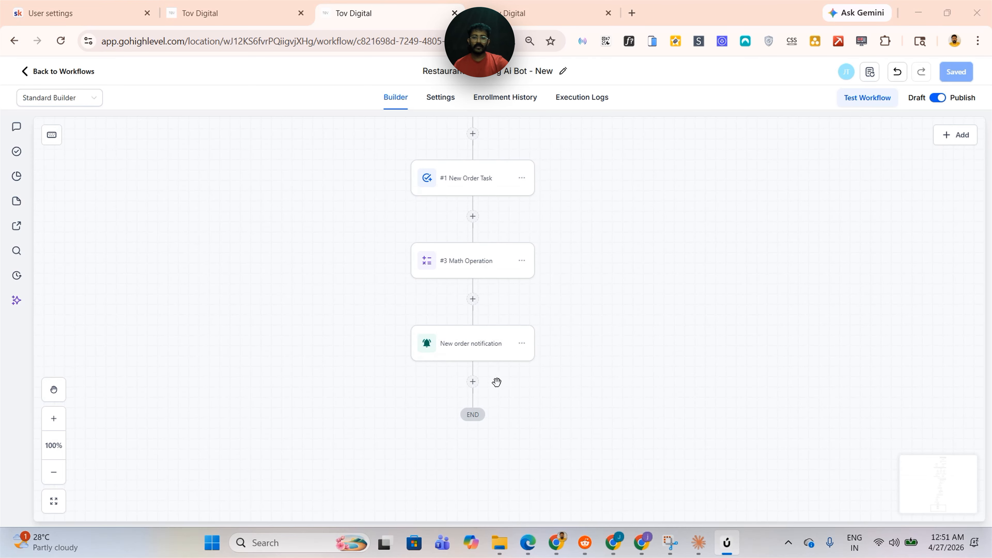
pyautogui.click(472, 381)
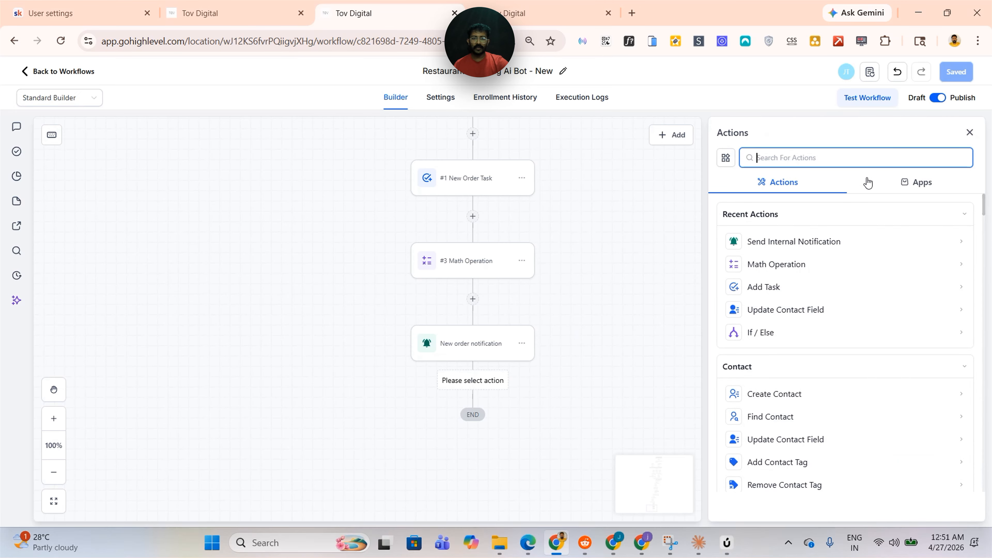
# Add an "Order was sent to the staff!" SMS and a Wait of 30 minutes below it
pyautogui.write('sms')
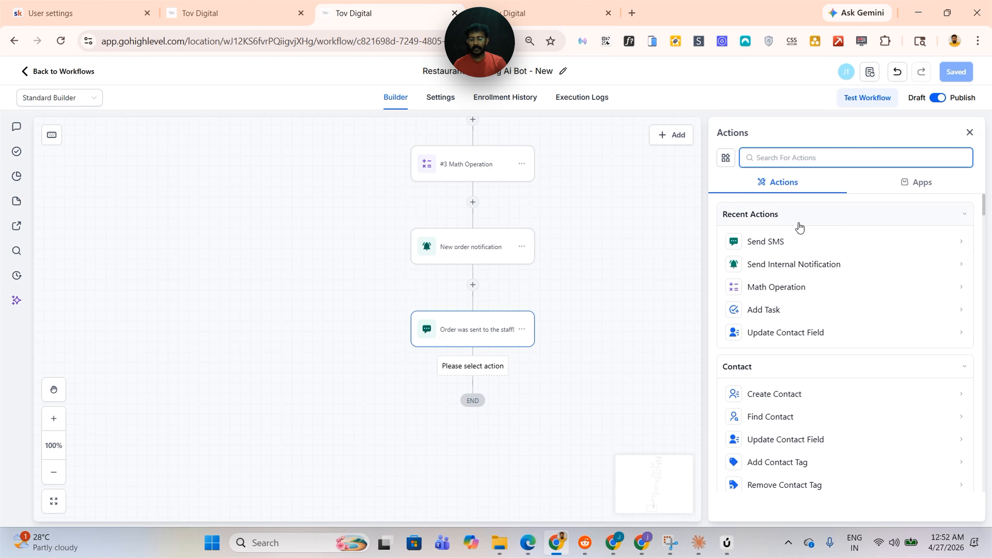
pyautogui.write('wait')
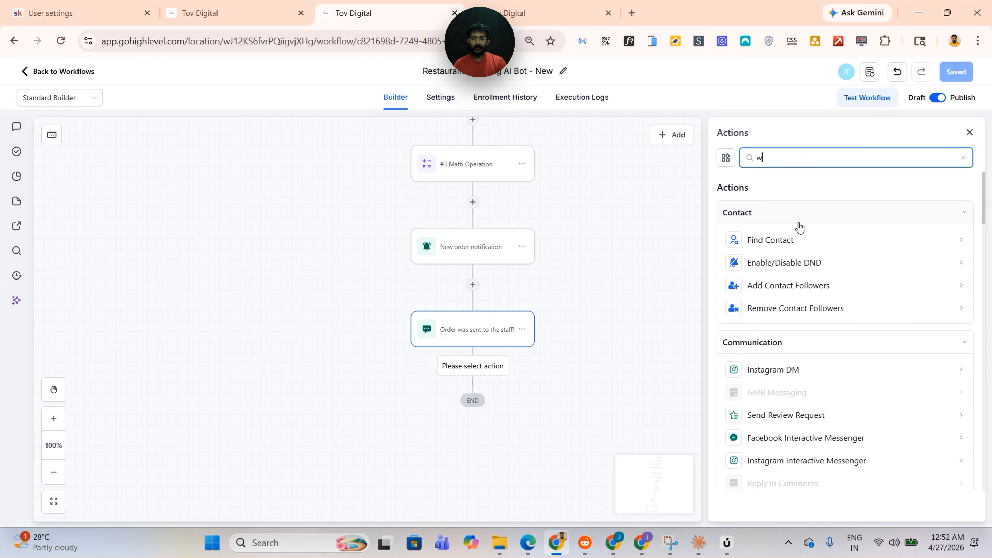
pyautogui.click(755, 239)
pyautogui.click(565, 287)
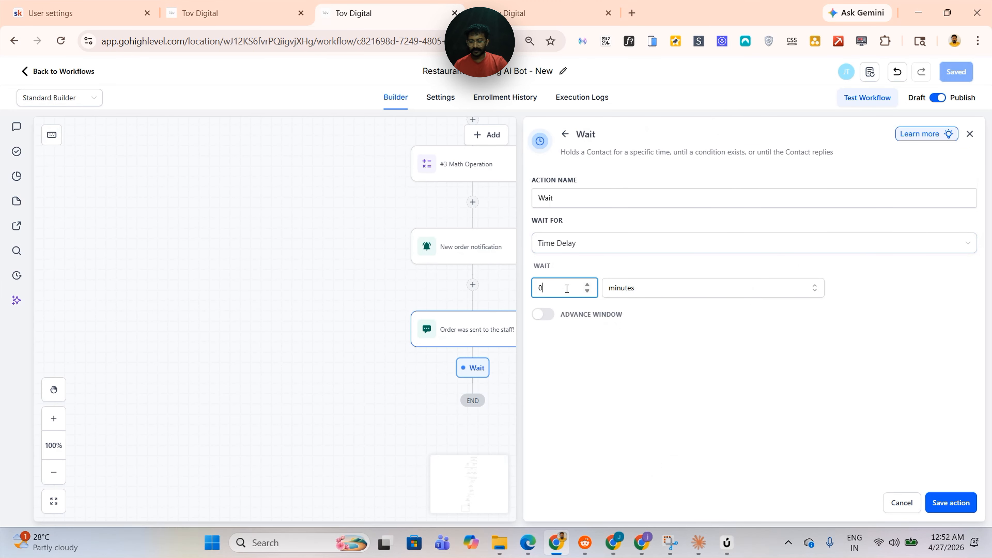
pyautogui.press('BackSpace')
pyautogui.write('30')
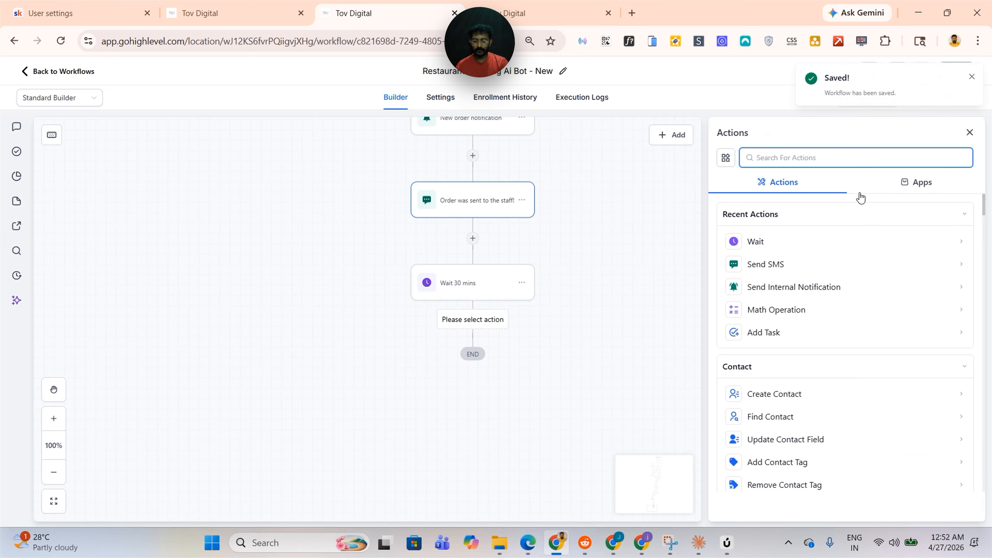
# Add a Send Review Request action with SMS as the review type and save it
pyautogui.write('rev')
pyautogui.click(768, 239)
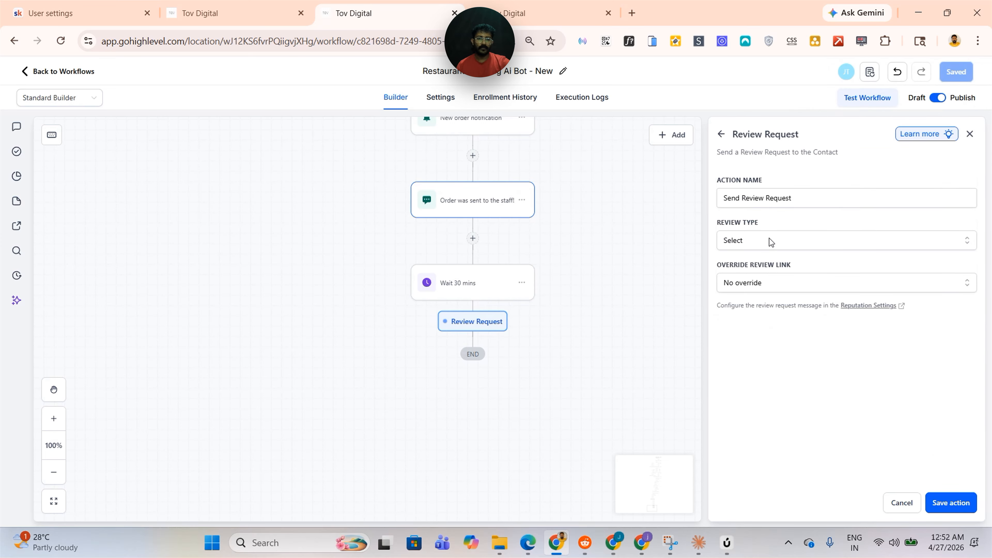
pyautogui.click(769, 239)
pyautogui.click(777, 263)
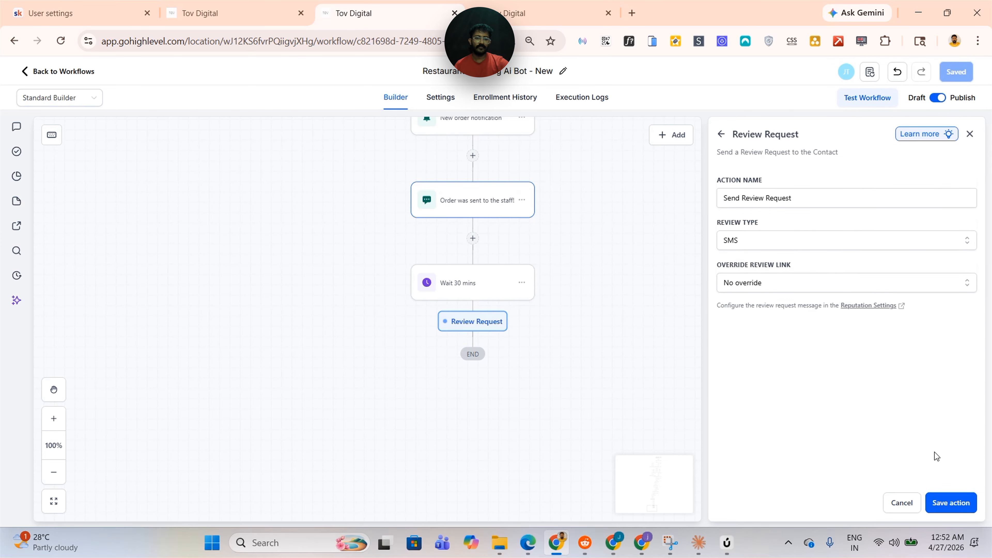
pyautogui.click(949, 503)
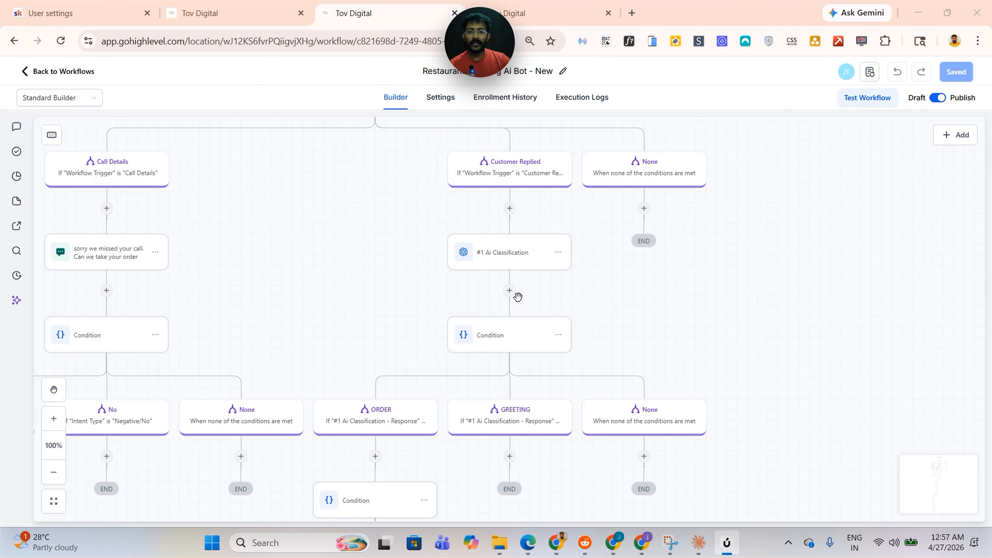
# Scroll through the whole workflow to review all rebuilt branches and actions
pyautogui.scroll(8, 517, 298)
pyautogui.scroll(-8, 516, 298)
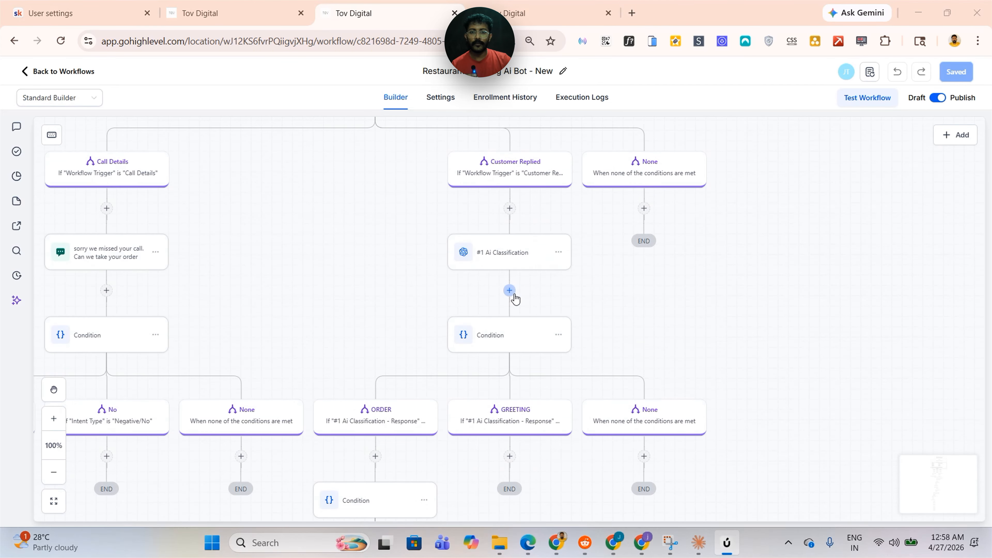
pyautogui.scroll(-15, 516, 299)
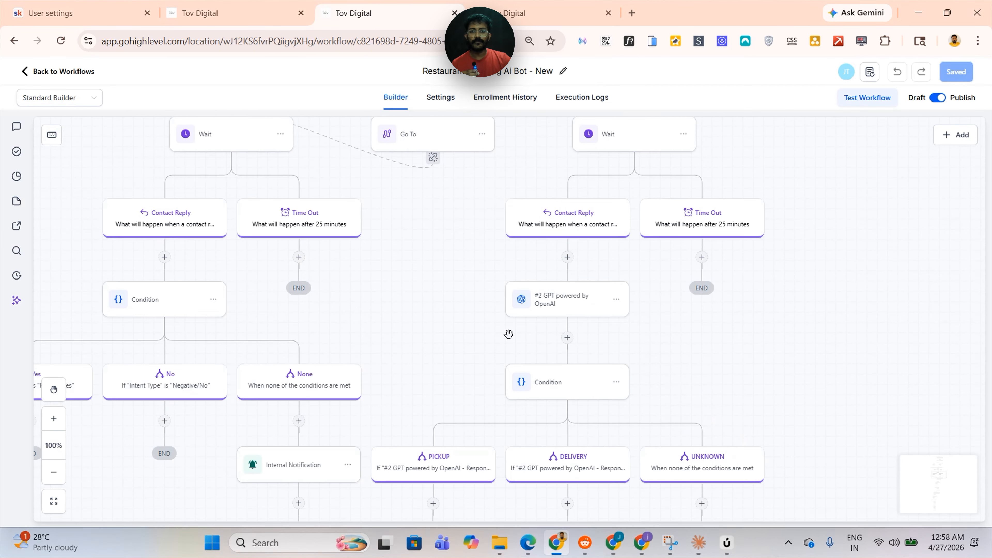
pyautogui.scroll(-14, 508, 333)
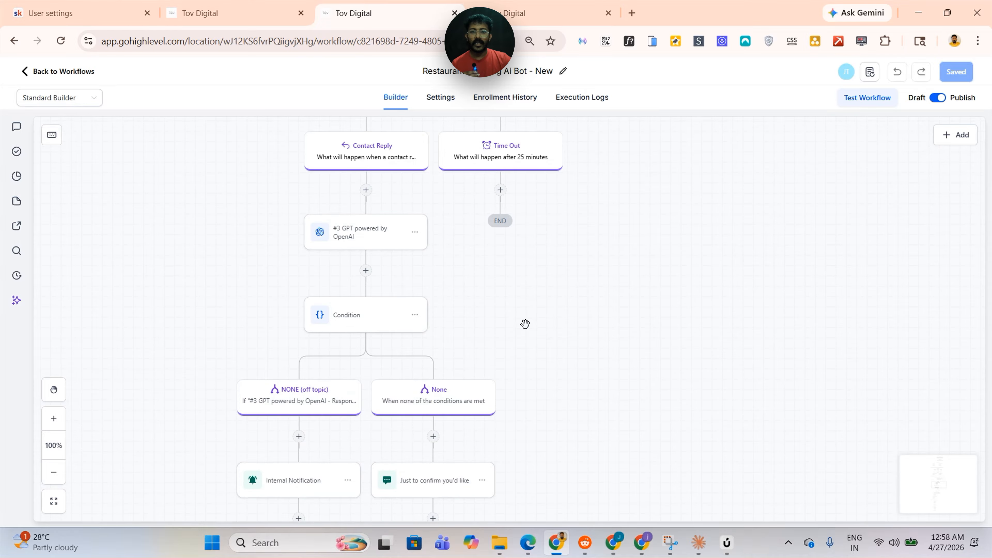
pyautogui.scroll(20, 525, 324)
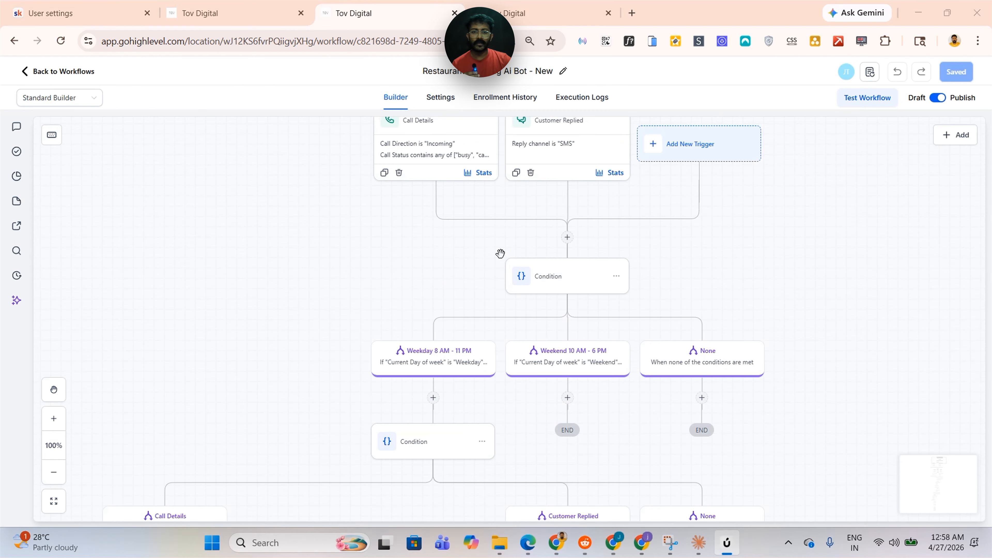
pyautogui.scroll(-2, 739, 271)
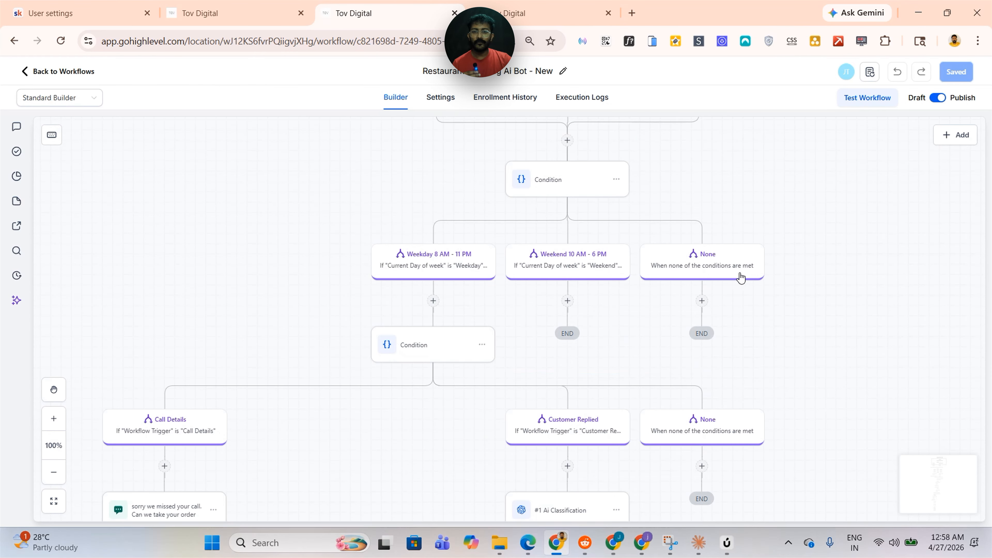
pyautogui.scroll(-14, 741, 277)
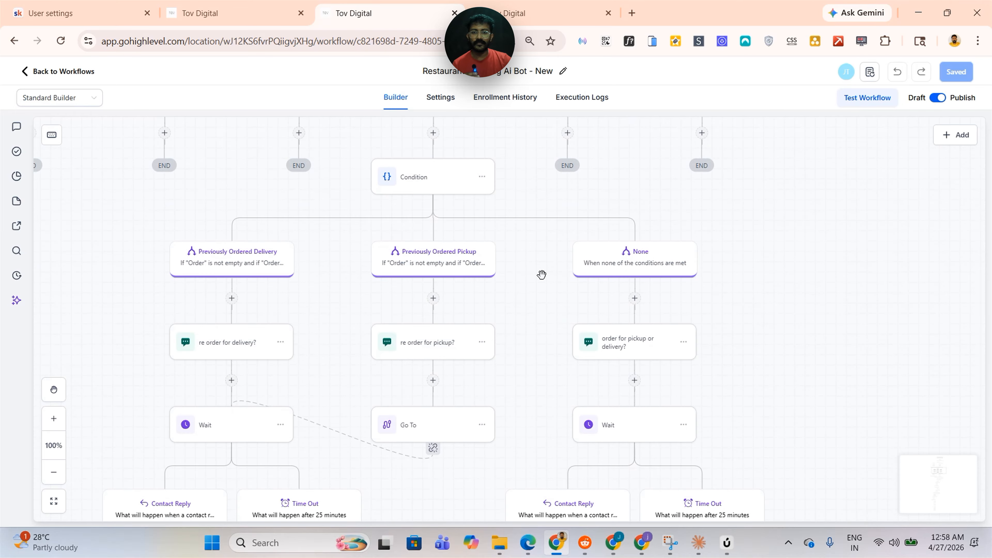
pyautogui.scroll(-5, 542, 274)
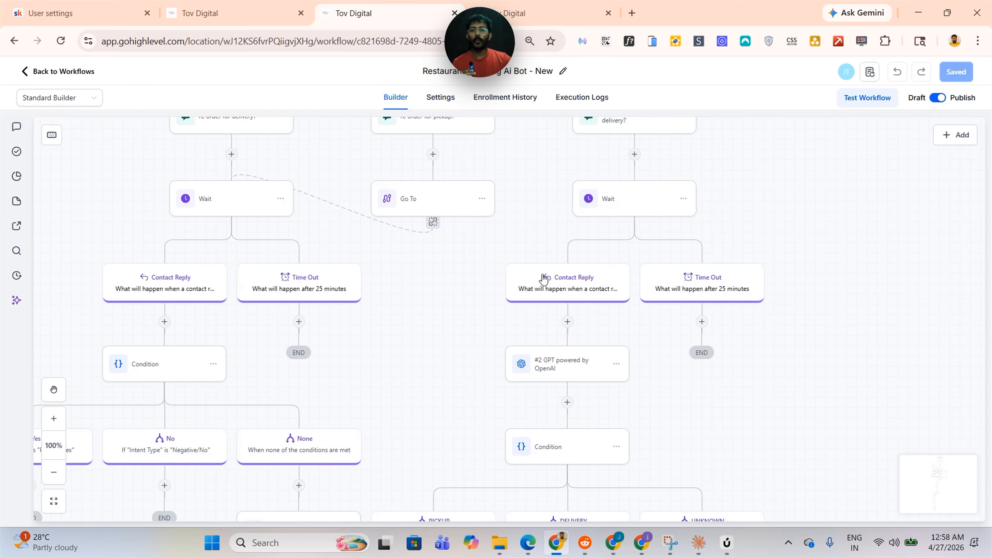
pyautogui.scroll(-8, 544, 279)
pyautogui.scroll(-4, 522, 280)
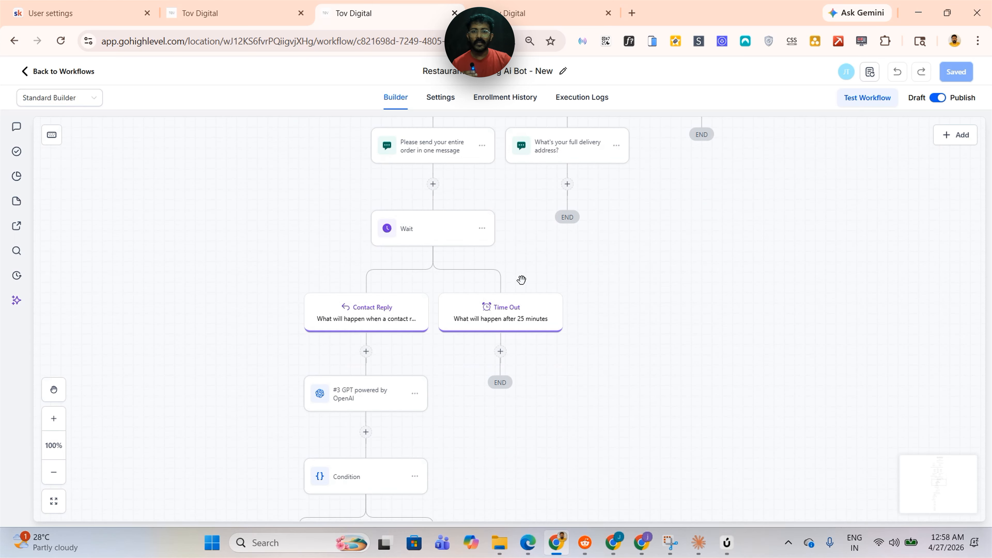